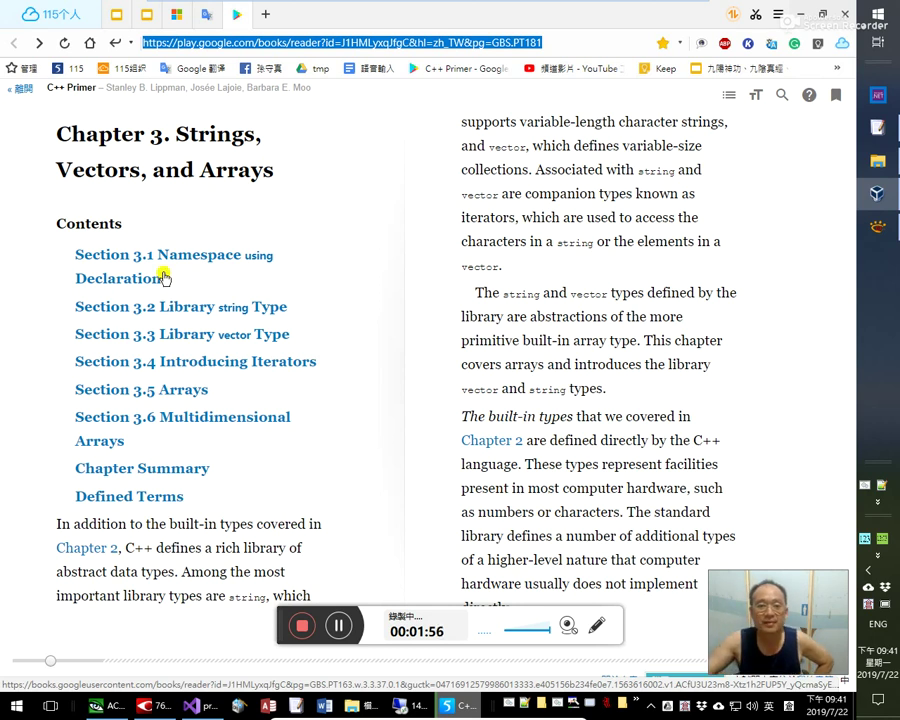
# - Open Section 3.4 Introducing Iterators and play the pronunciation of the translated term "iterators"
pyautogui.click(277, 363)
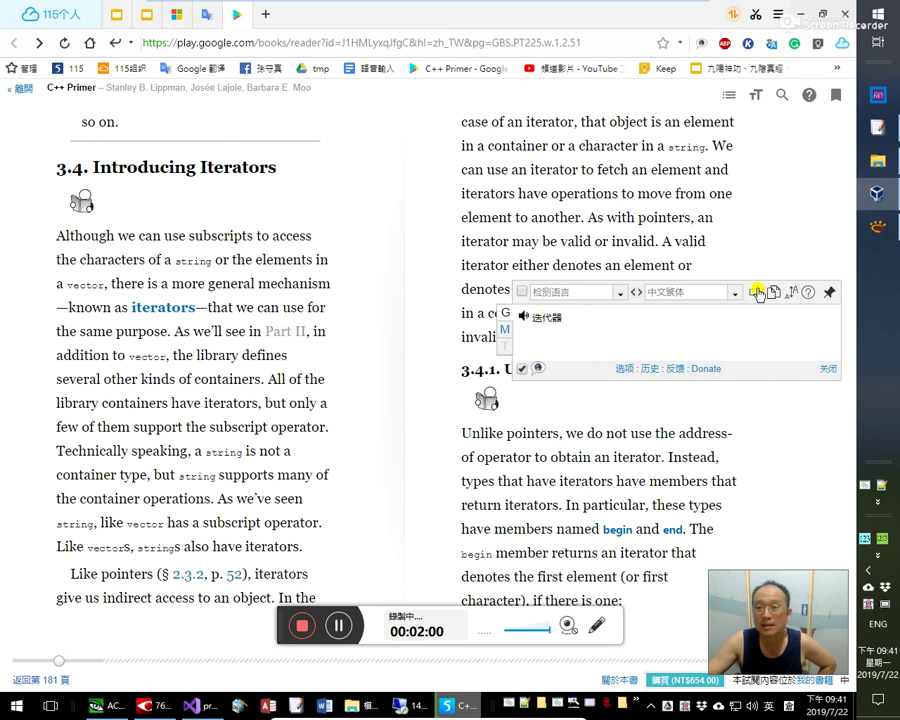
pyautogui.click(758, 292)
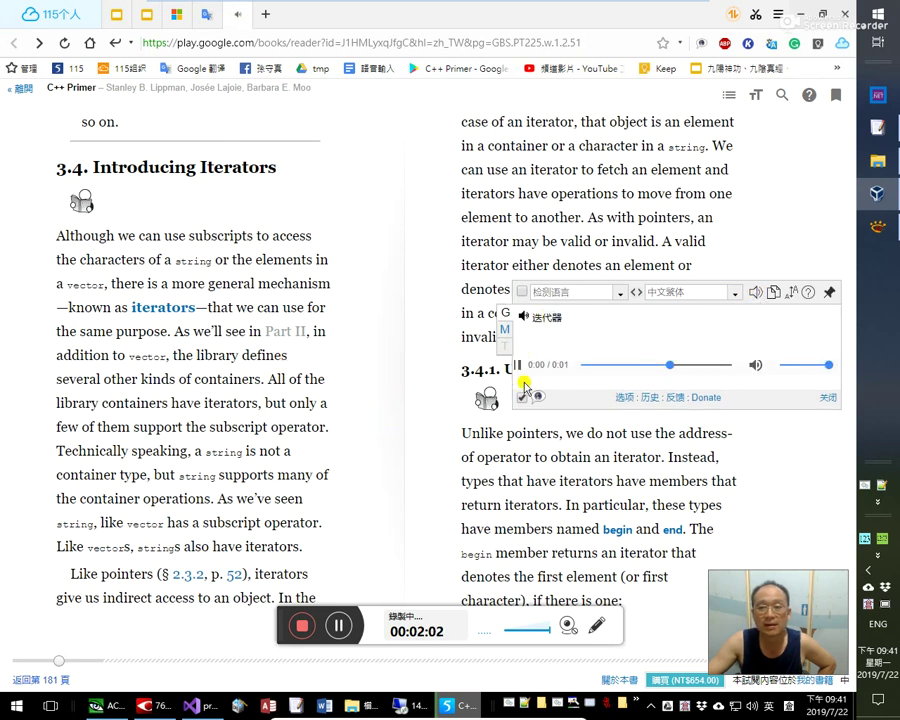
pyautogui.click(756, 293)
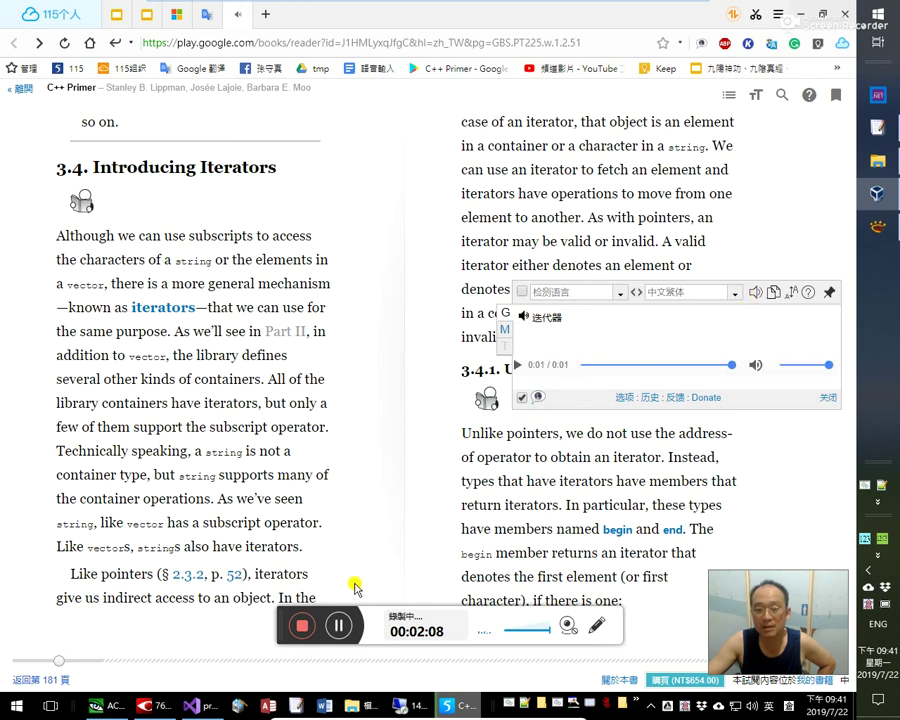
# - Minimize the remote desktop session to reveal the virtual machine's desktop
pyautogui.moveTo(396, 5)
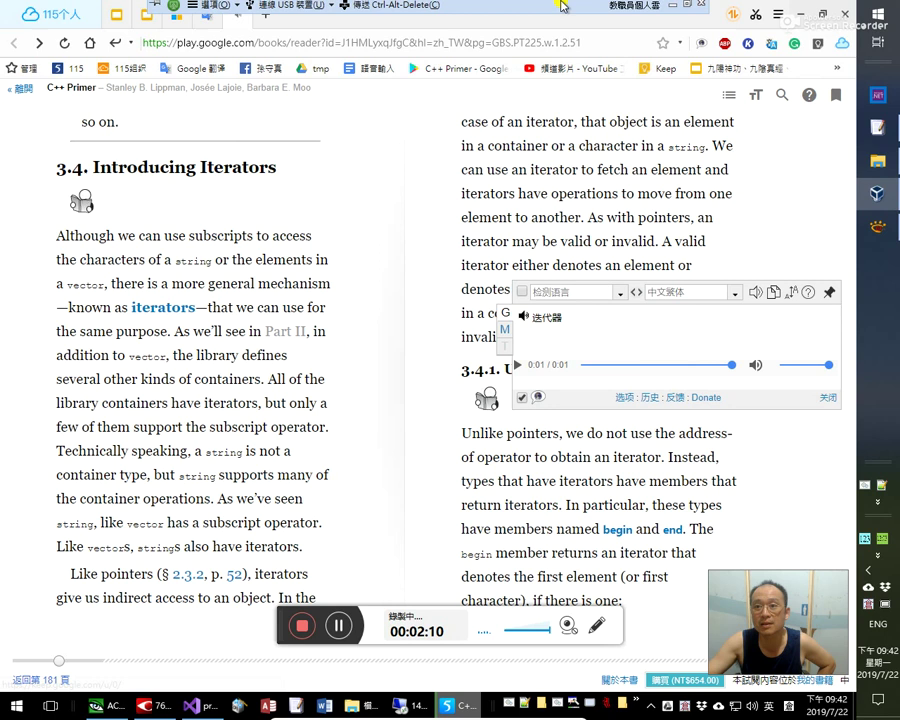
pyautogui.click(670, 9)
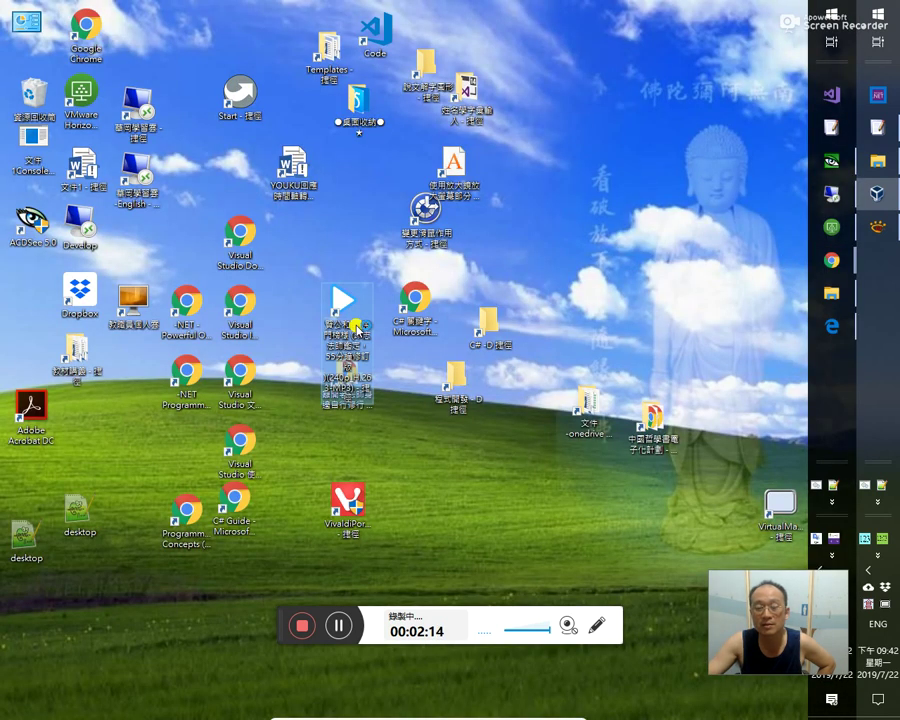
# - Refuse PotPlayerPortable.exe permission to change the device and return the virtual machine to seamless mode
pyautogui.hotkey('alt', 'Tab')
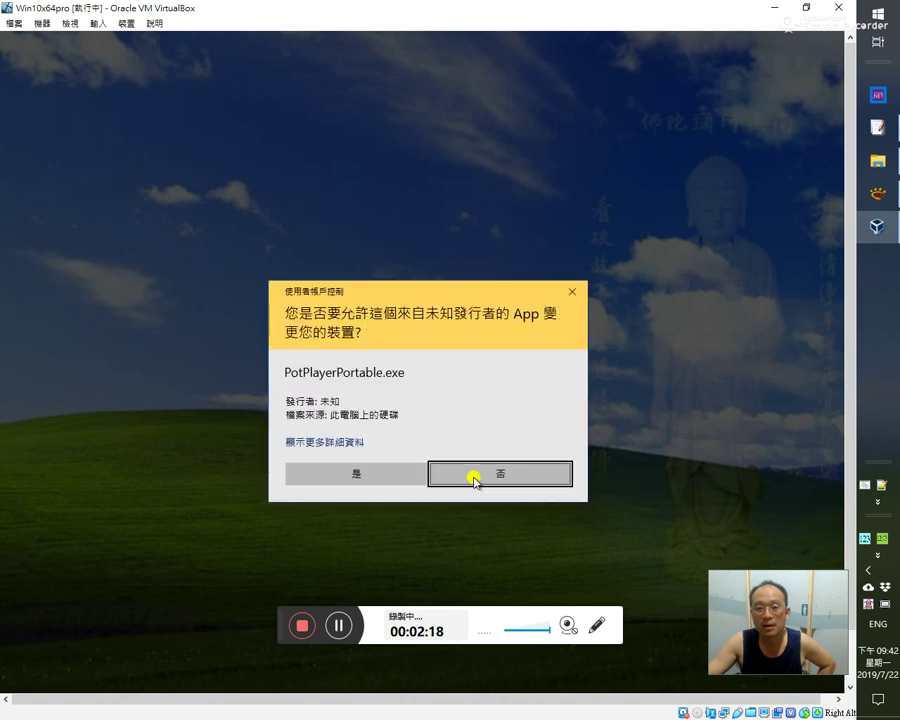
pyautogui.click(470, 474)
pyautogui.hotkey('ctrl', 'l')
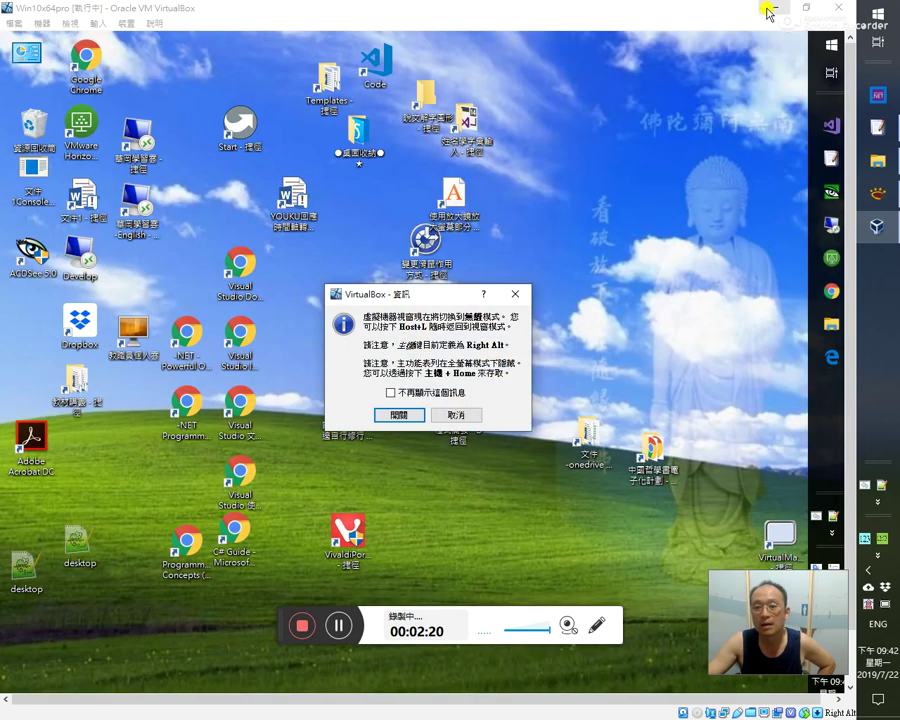
pyautogui.click(399, 415)
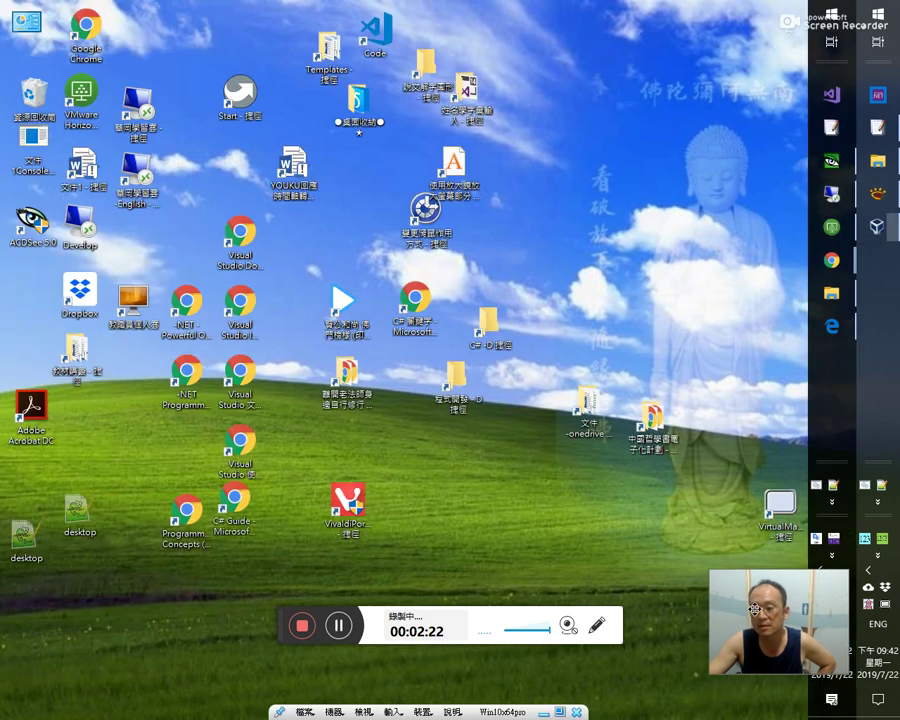
pyautogui.click(820, 570)
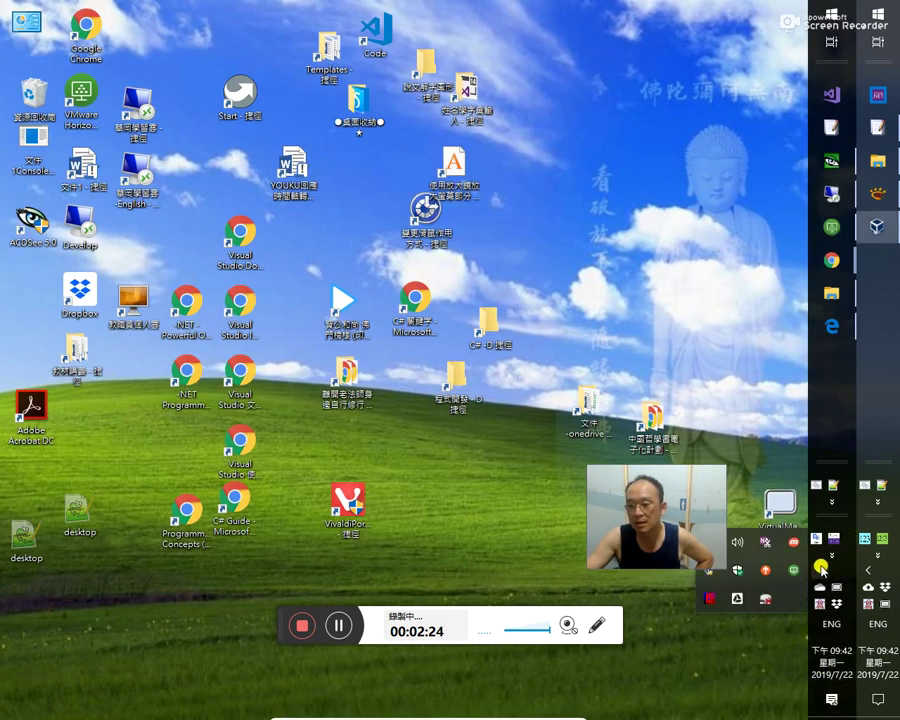
pyautogui.moveTo(690, 545); pyautogui.dragTo(632, 548)
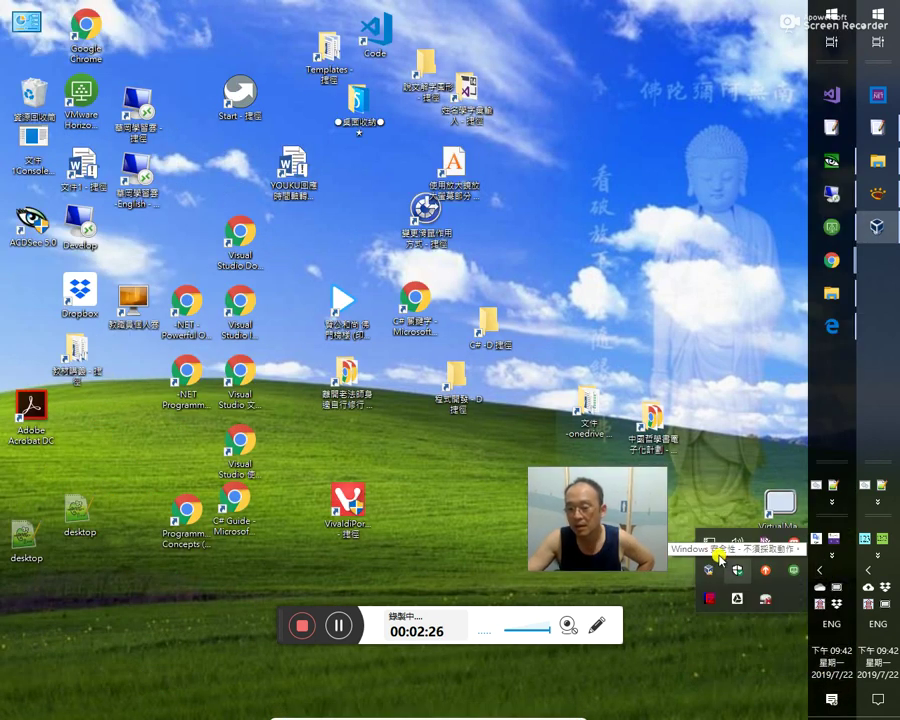
pyautogui.click(788, 599)
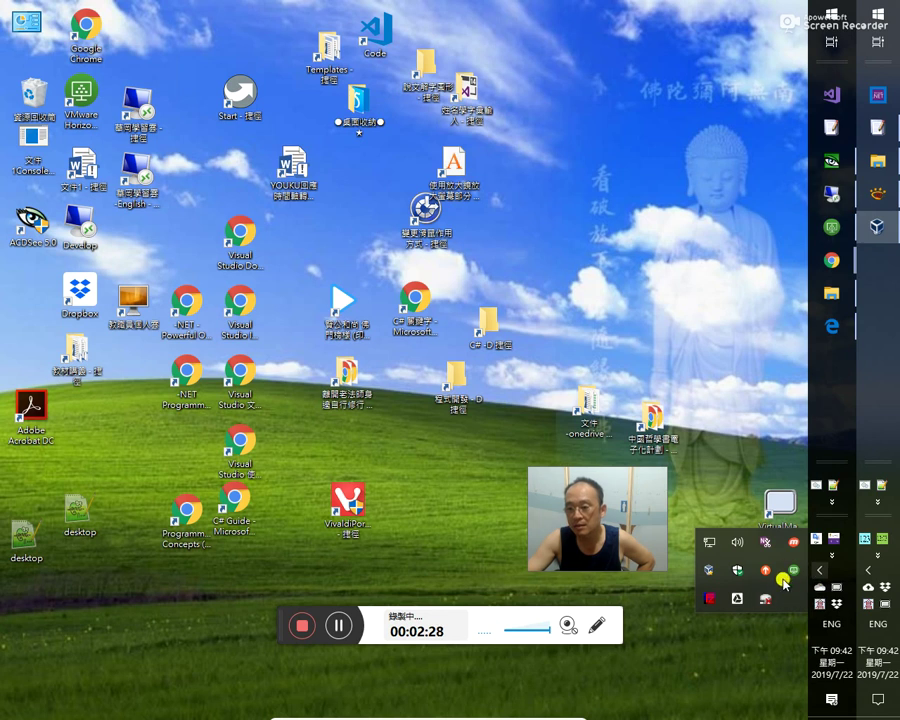
# - Switch to the Google Drive window in Chrome and cancel the repeated upload of the 1489_煙波漁唱 folder
pyautogui.click(832, 263)
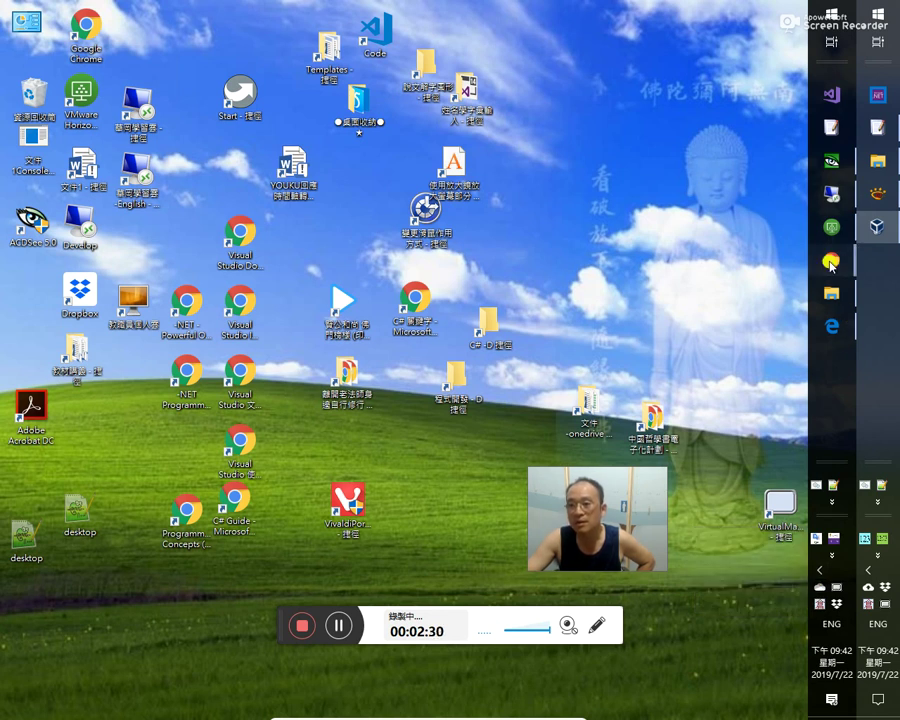
pyautogui.click(749, 322)
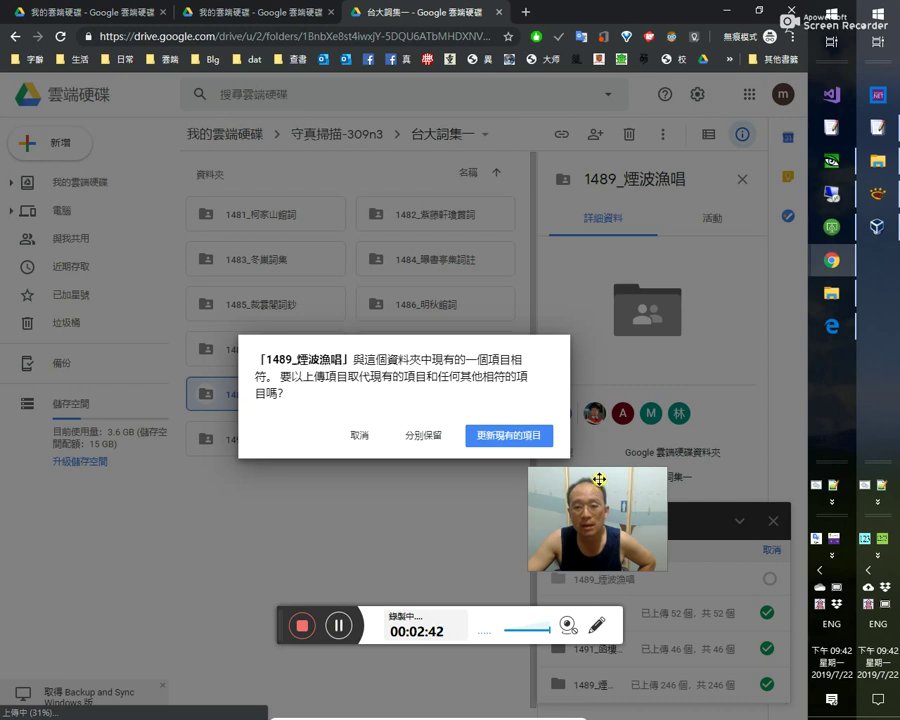
pyautogui.click(362, 435)
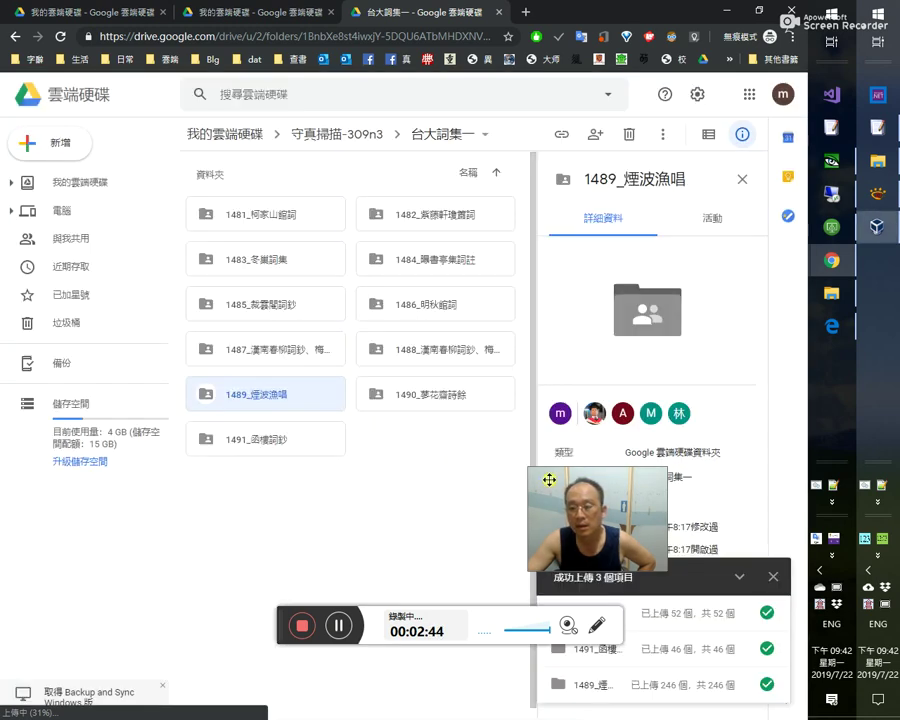
pyautogui.moveTo(631, 480); pyautogui.dragTo(757, 536)
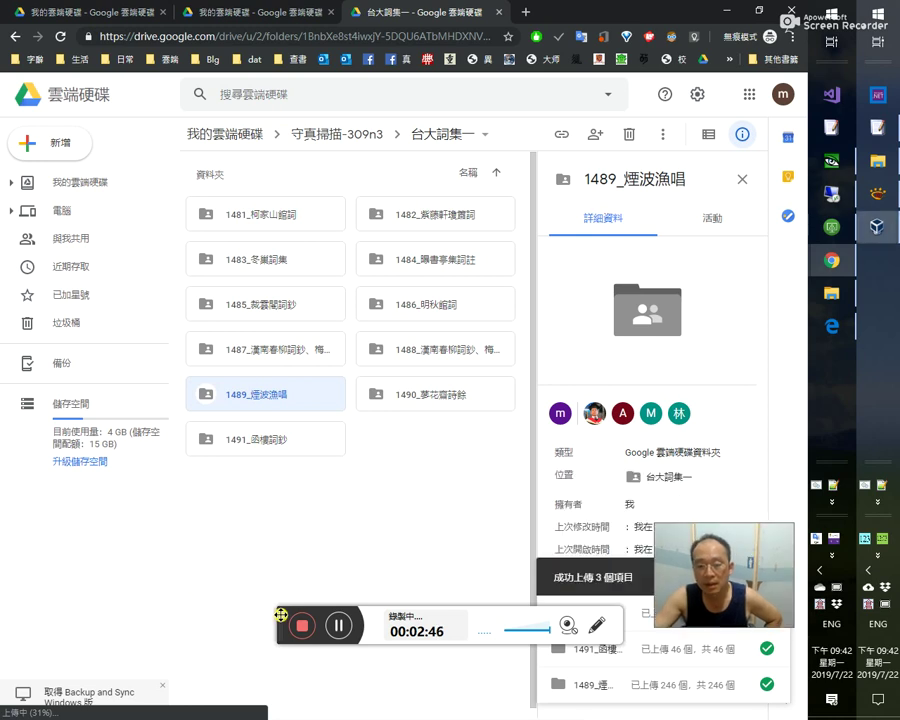
pyautogui.moveTo(281, 615); pyautogui.dragTo(119, 622)
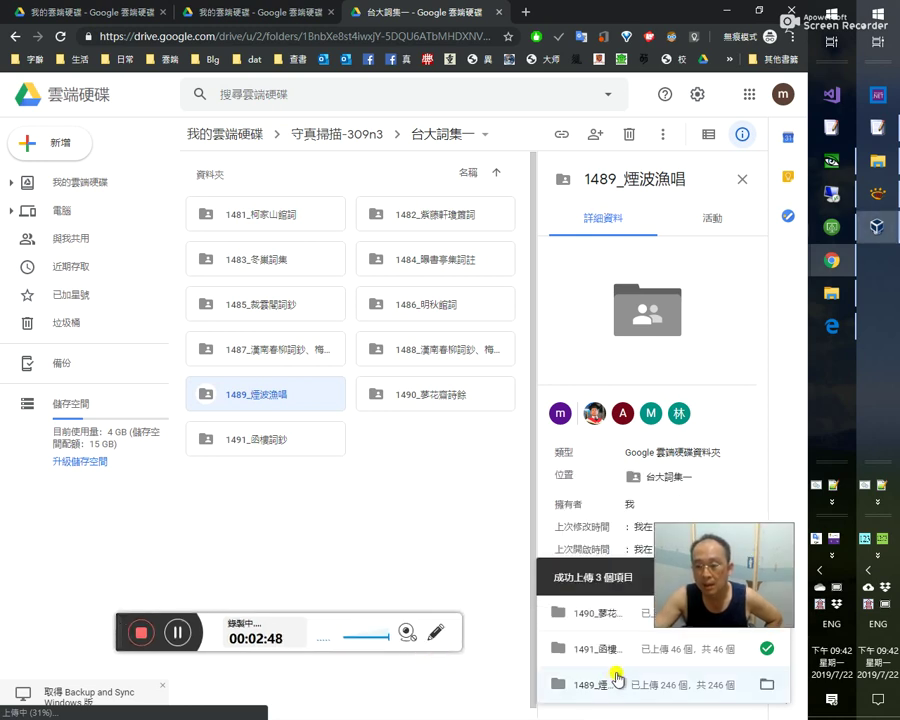
# - Open the 1489_煙波漁唱 folder in both Google Drive and ACDSee and compare the uploaded scans with the local files
pyautogui.doubleClick(279, 397)
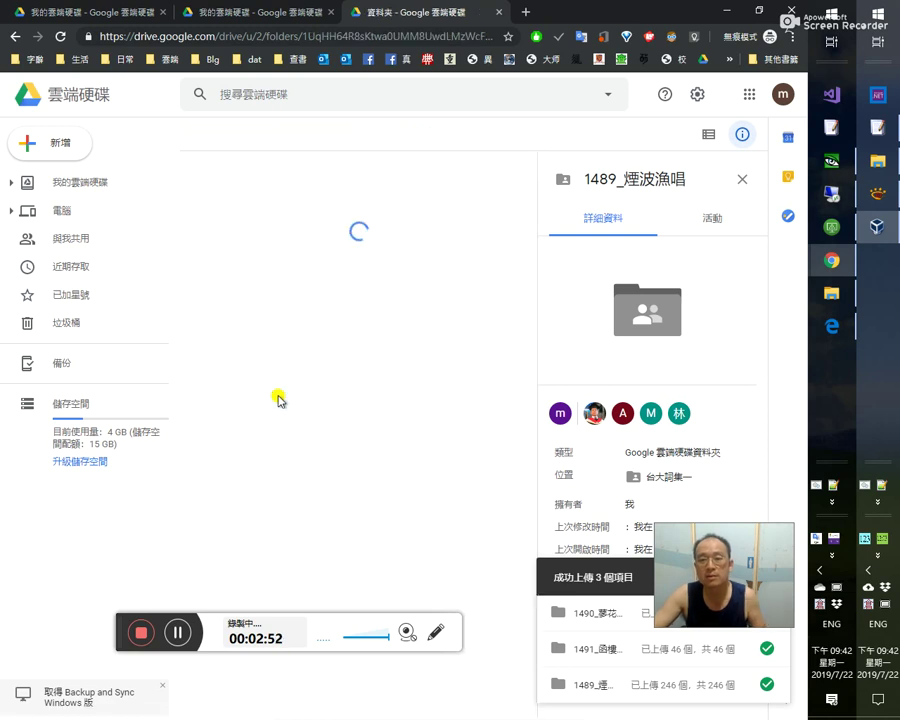
pyautogui.hotkey('alt', 'Tab')
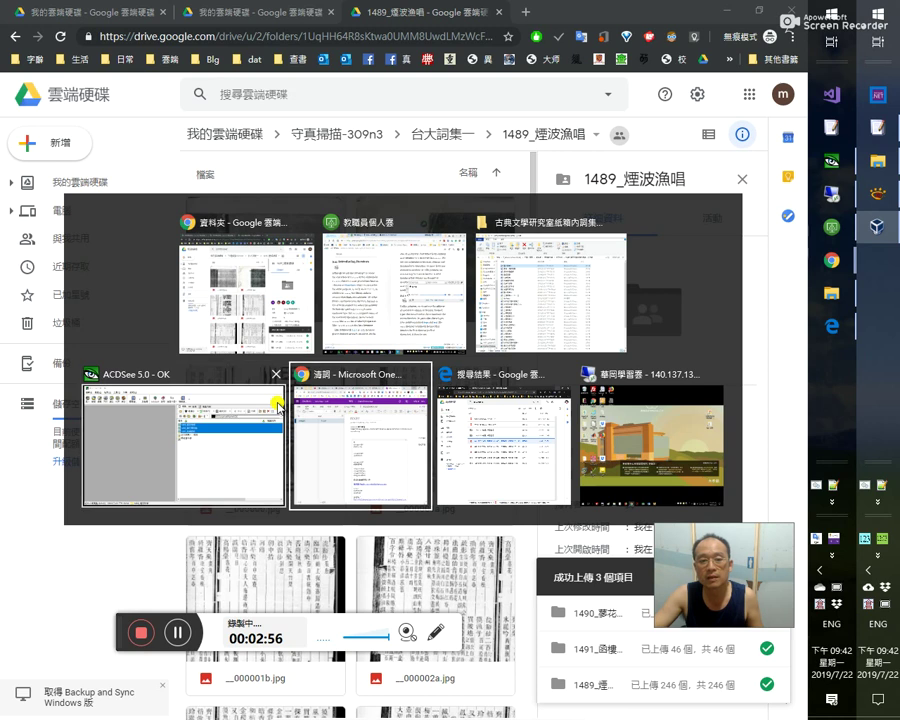
pyautogui.press('Escape')
pyautogui.hotkey('alt', 'Tab')
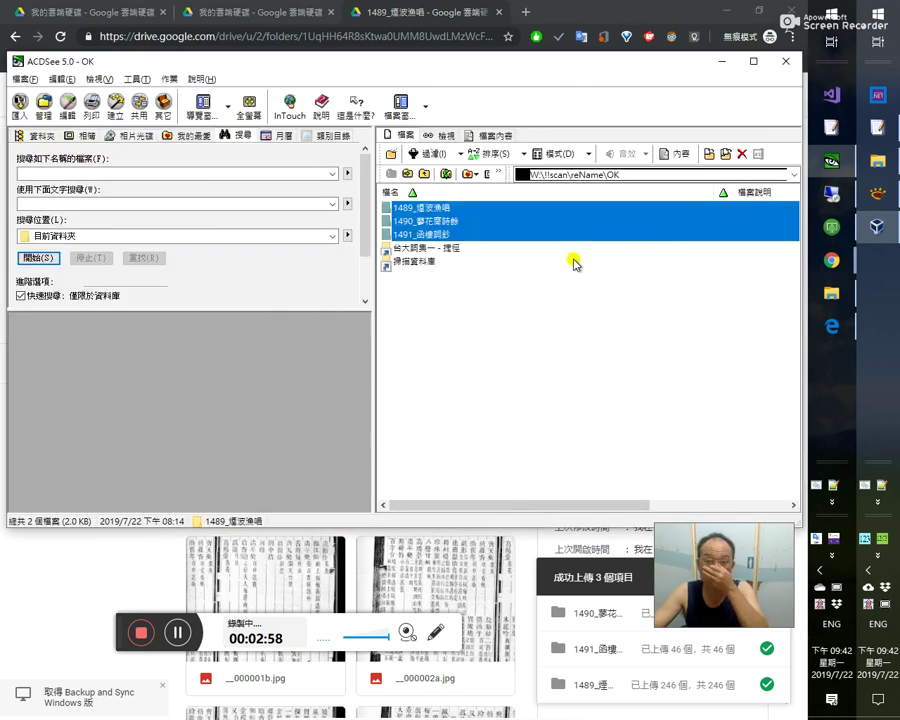
pyautogui.click(485, 210)
pyautogui.doubleClick(485, 210)
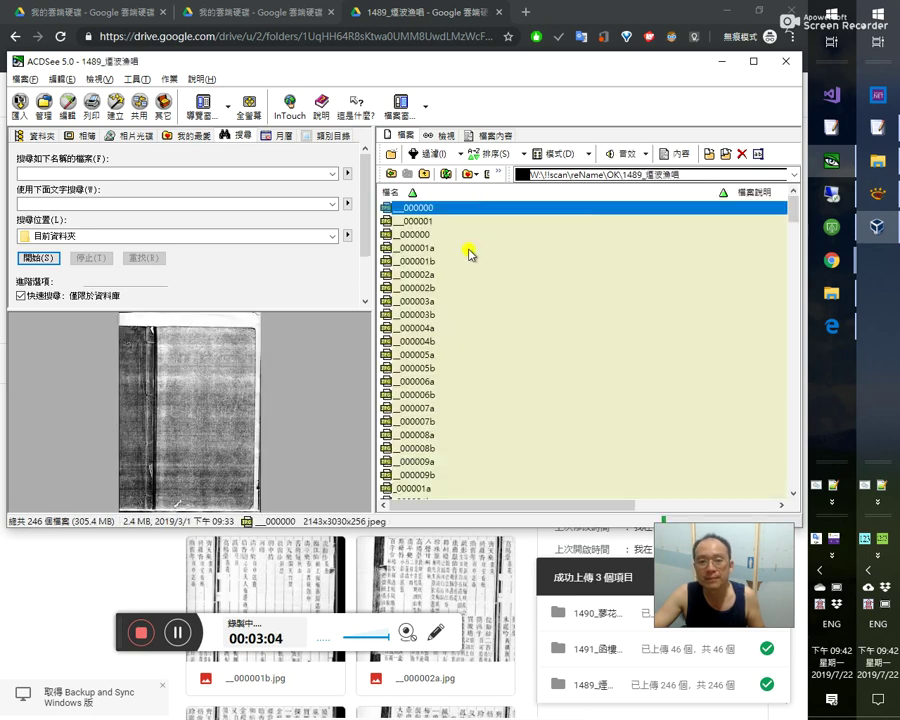
pyautogui.hotkey('alt', 'Tab')
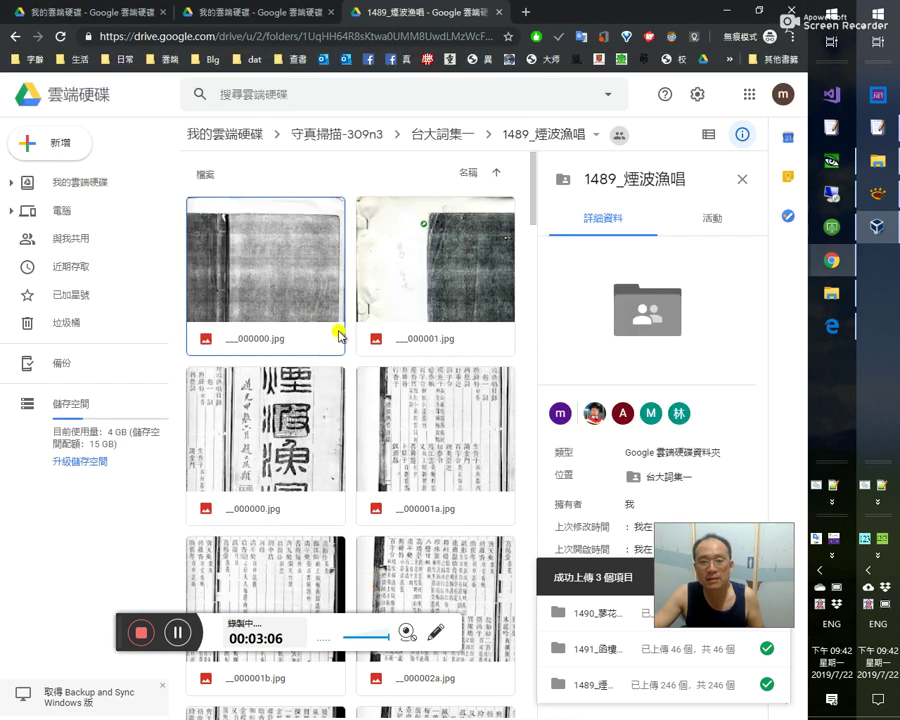
pyautogui.hotkey('alt', 'Tab')
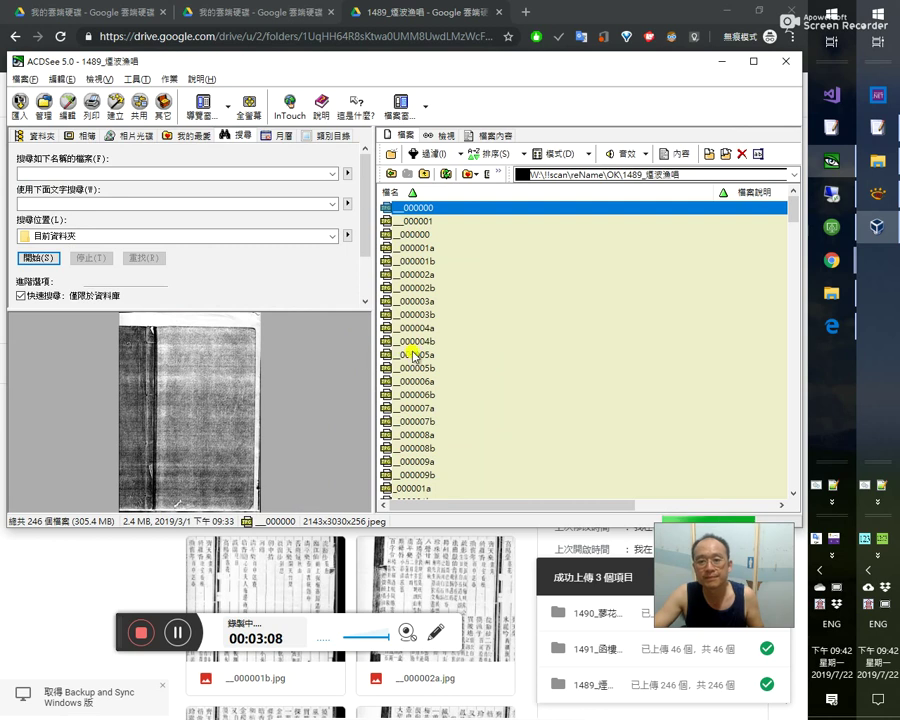
pyautogui.hotkey('alt', 'Tab')
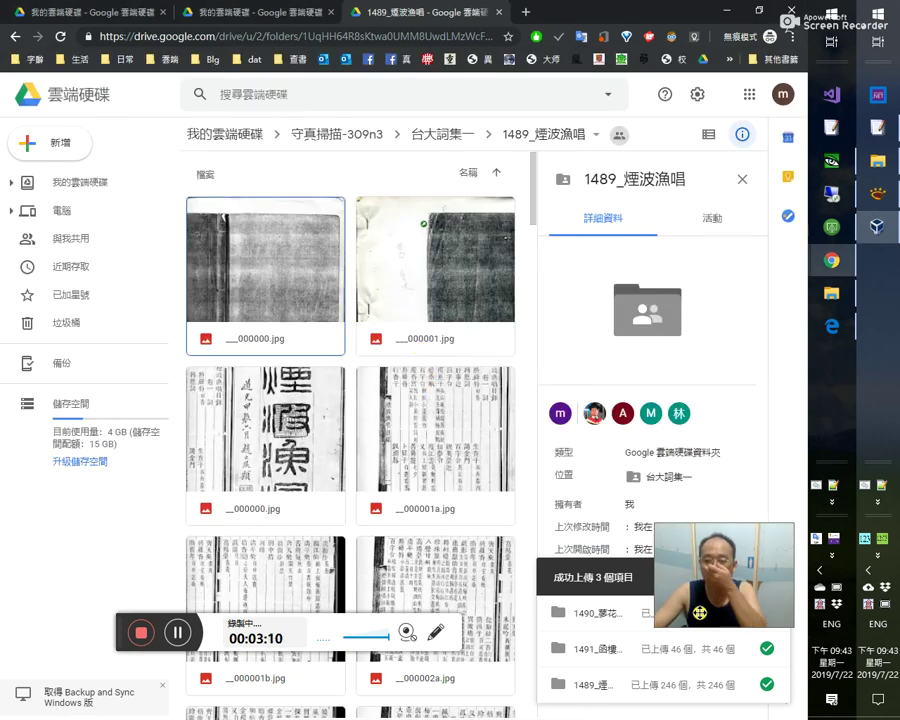
# - Dismiss the upload status list and close the Google Drive browser window
pyautogui.click(773, 574)
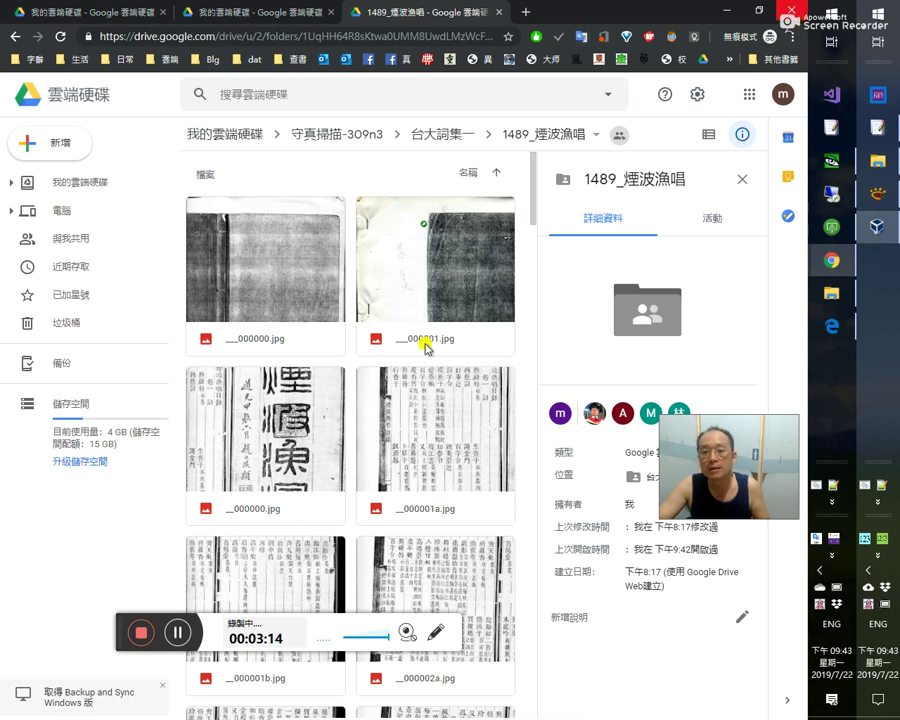
pyautogui.hotkey('alt', 'Tab')
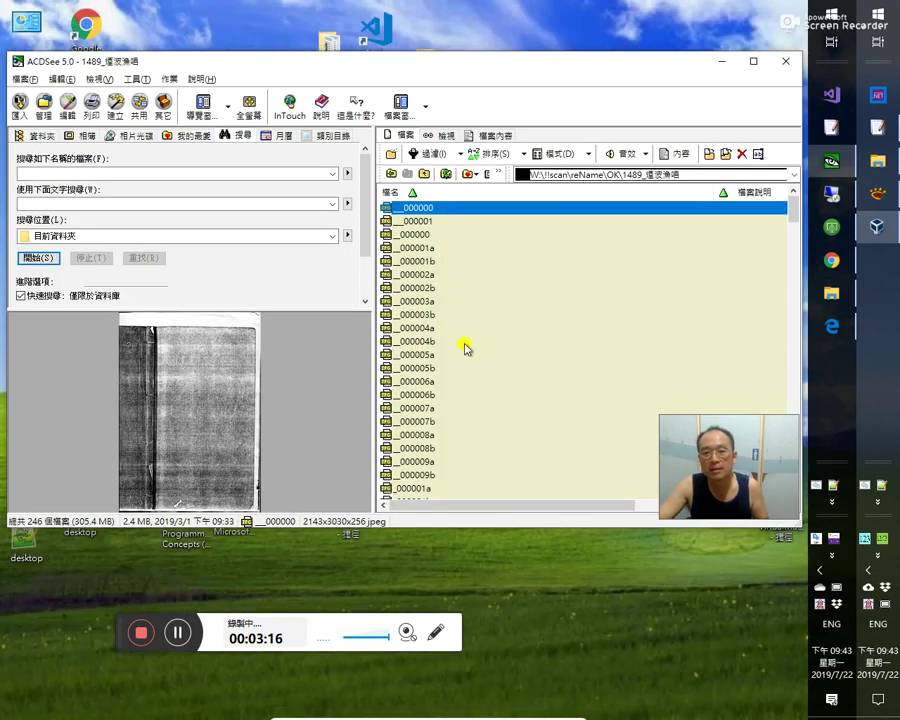
# - In ACDSee, go back to the OK folder and move the 1489, 1490 and 1491 folders into the 台大詞集一 shortcut's folder
pyautogui.click(420, 175)
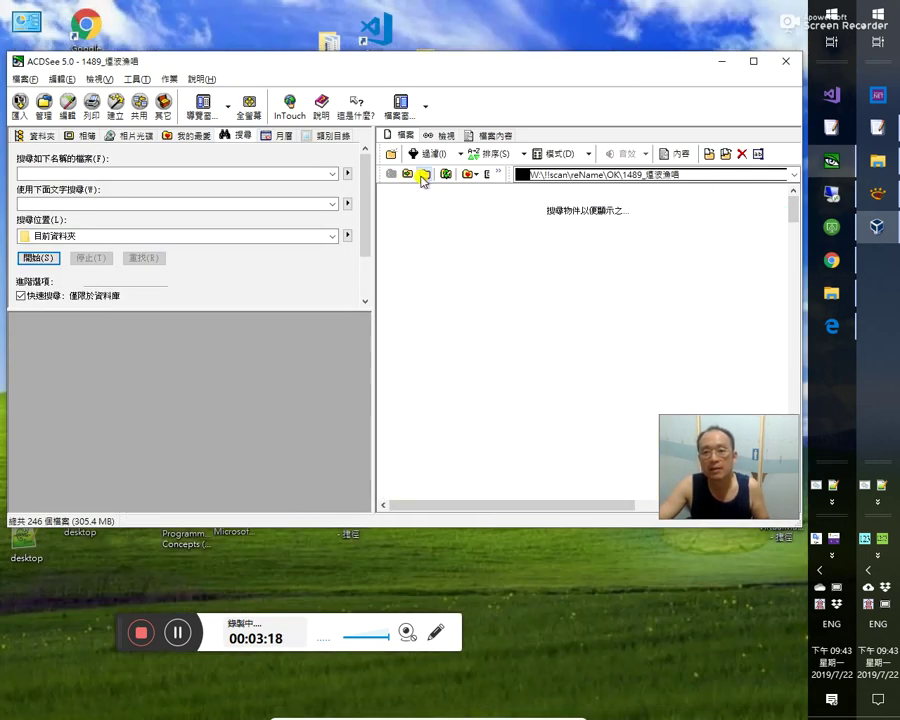
pyautogui.keyDown('shift'); pyautogui.click(415, 247); pyautogui.keyUp('shift')
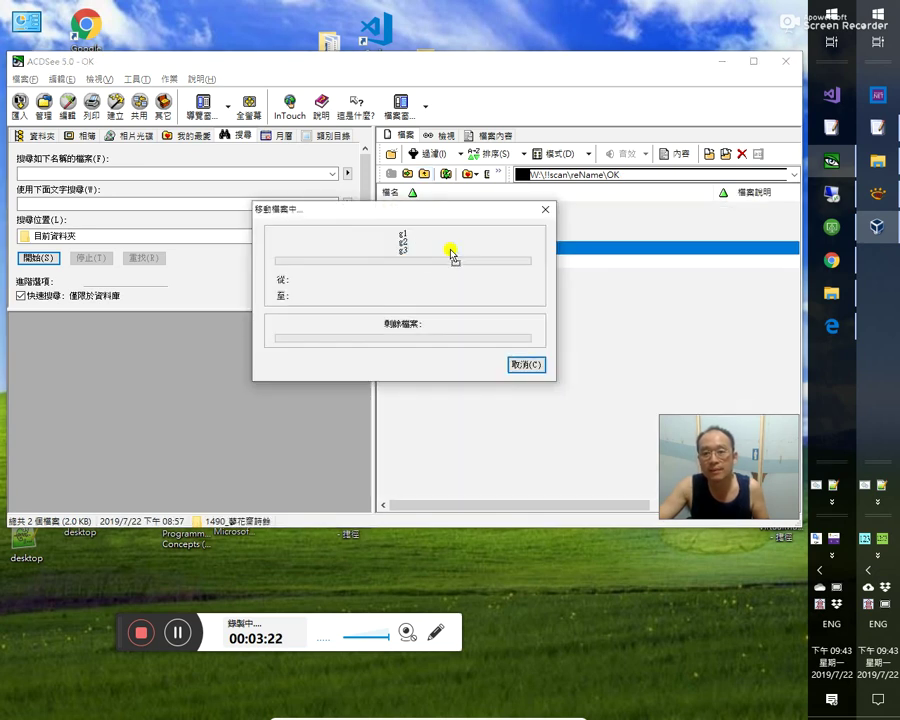
# - Switch to the remaining Chrome window, close its OneNote tab and close the whole window
pyautogui.click(838, 268)
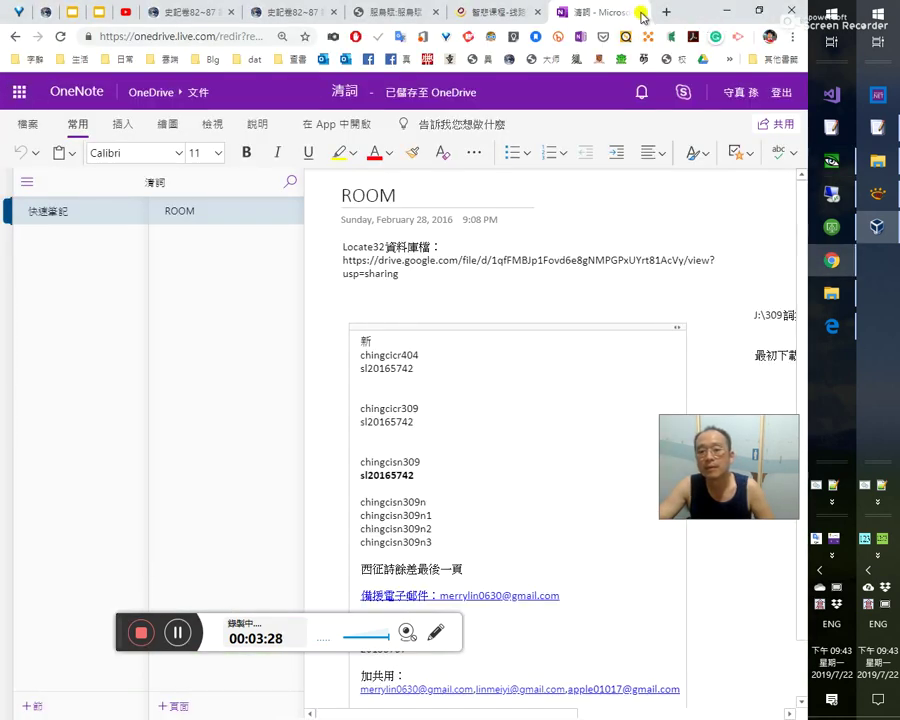
pyautogui.click(640, 13)
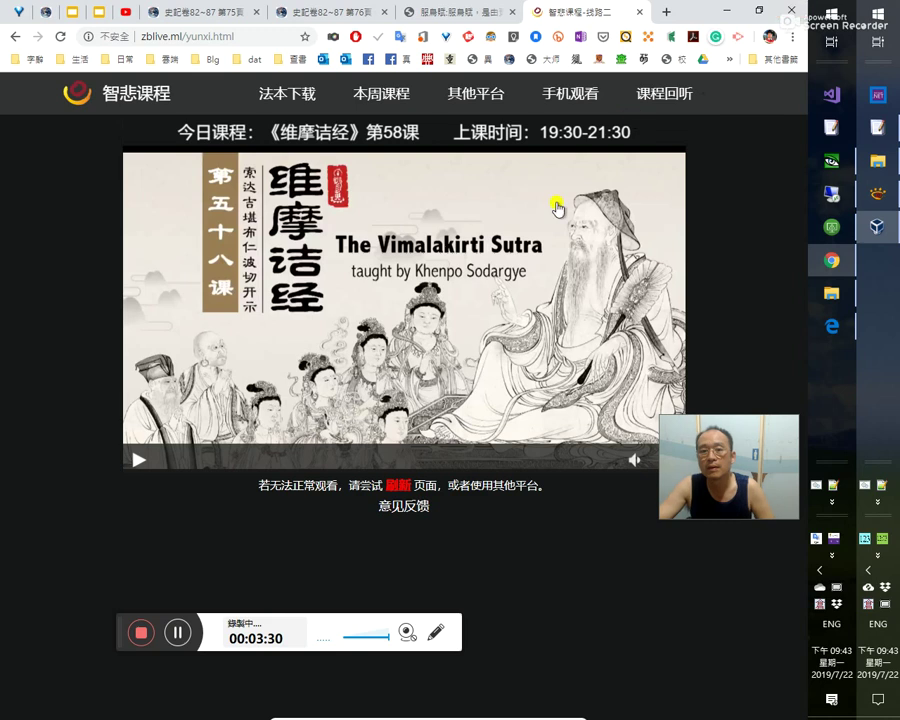
pyautogui.hotkey('alt', 'F4')
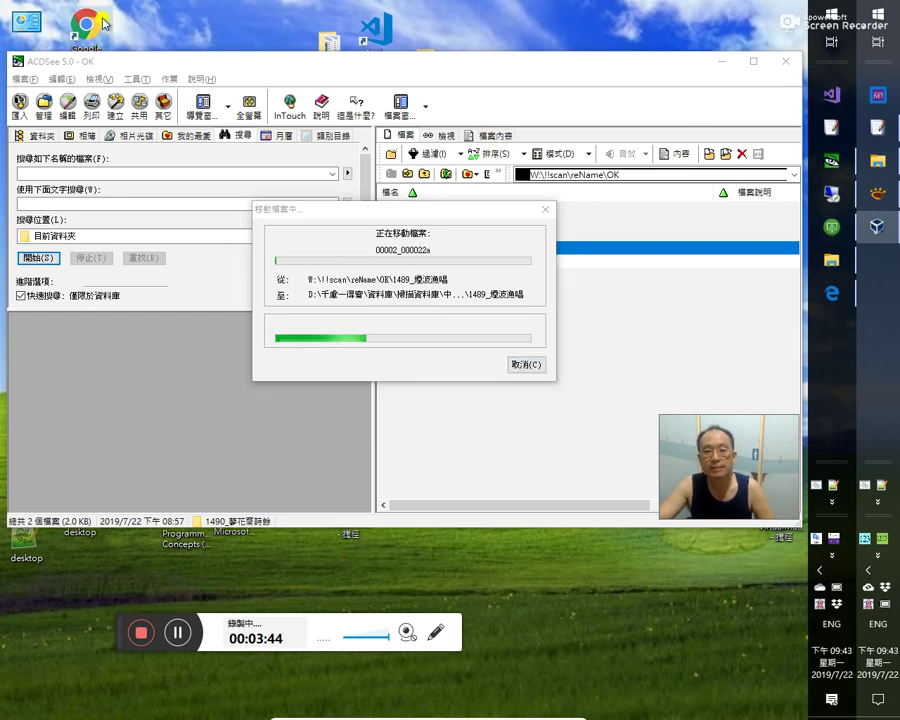
pyautogui.click(181, 638)
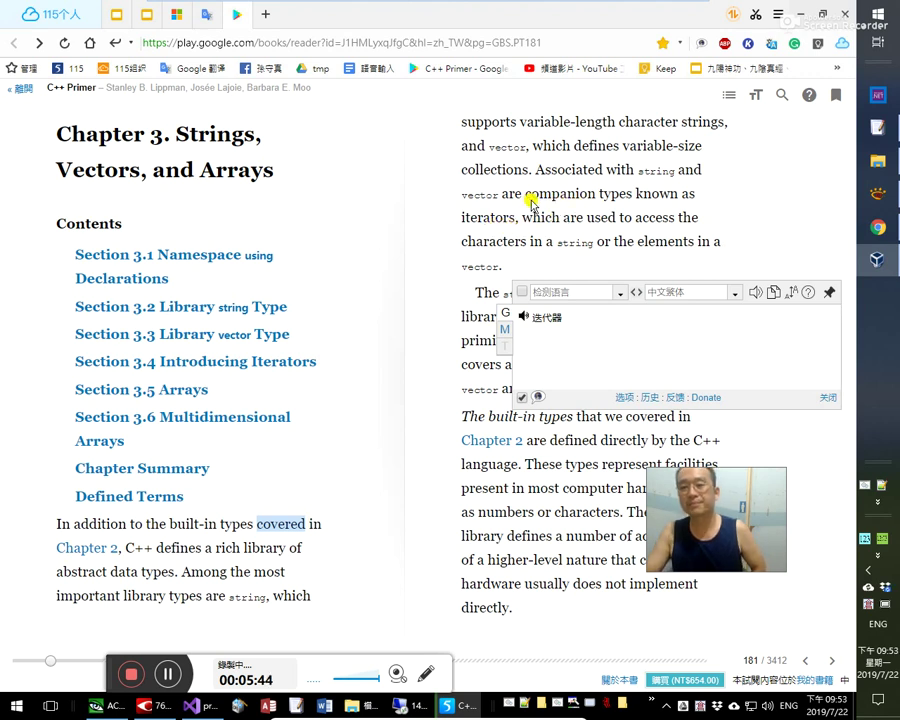
# - In the C++ Primer chapter, translate the phrase "are companion types" into Traditional Chinese and play its pronunciation
pyautogui.moveTo(505, 196); pyautogui.dragTo(635, 195)
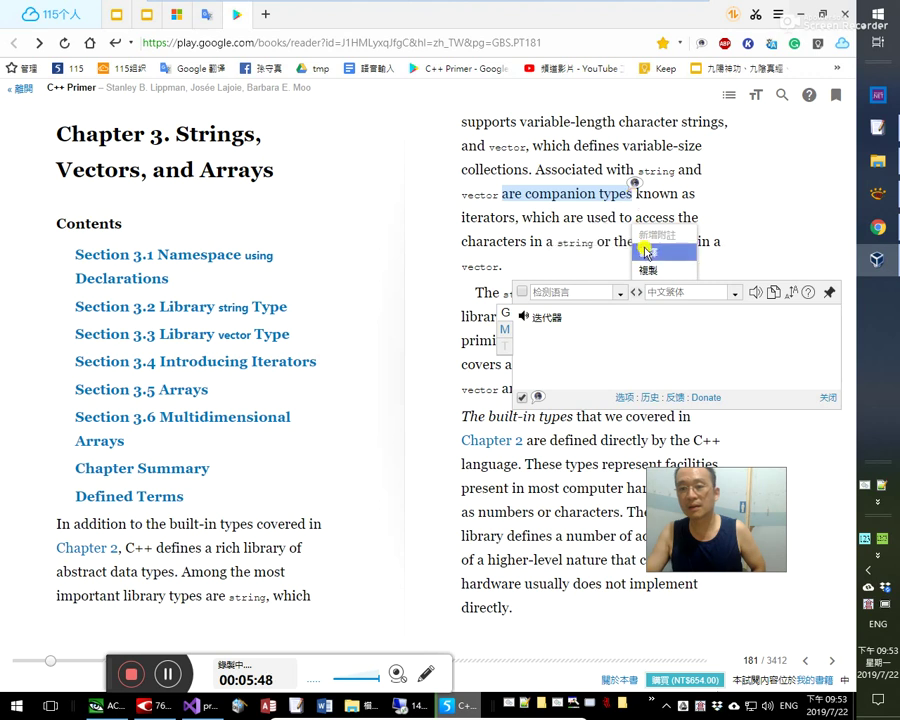
pyautogui.click(645, 252)
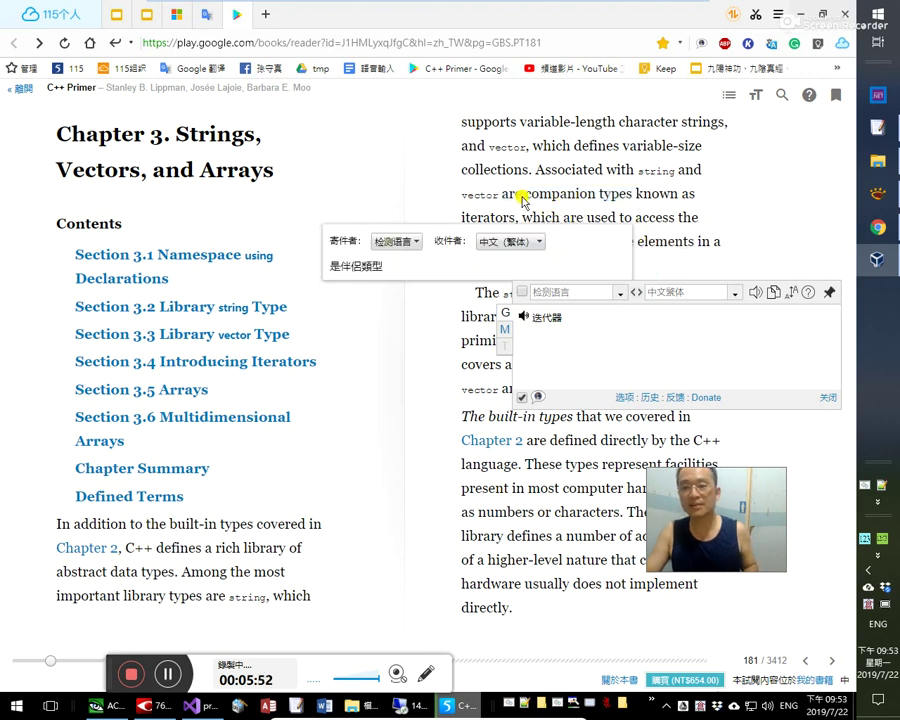
pyautogui.moveTo(506, 195); pyautogui.dragTo(632, 200)
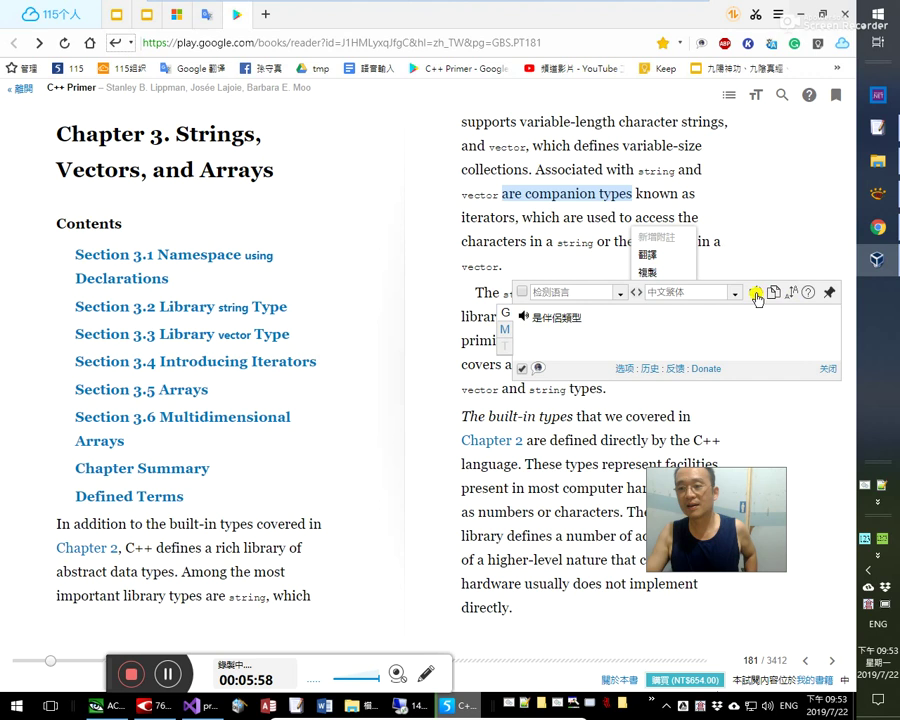
pyautogui.click(756, 294)
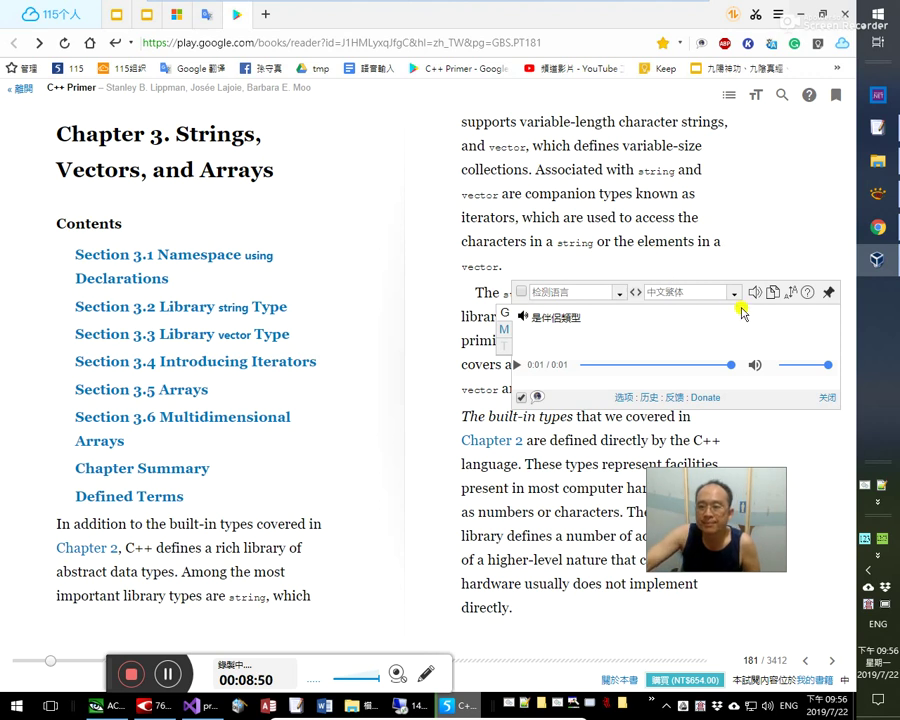
# - Close the old translation, translate "more primitive" into Traditional Chinese, play its pronunciation repeatedly and move the translation popup off the paragraph
pyautogui.click(828, 401)
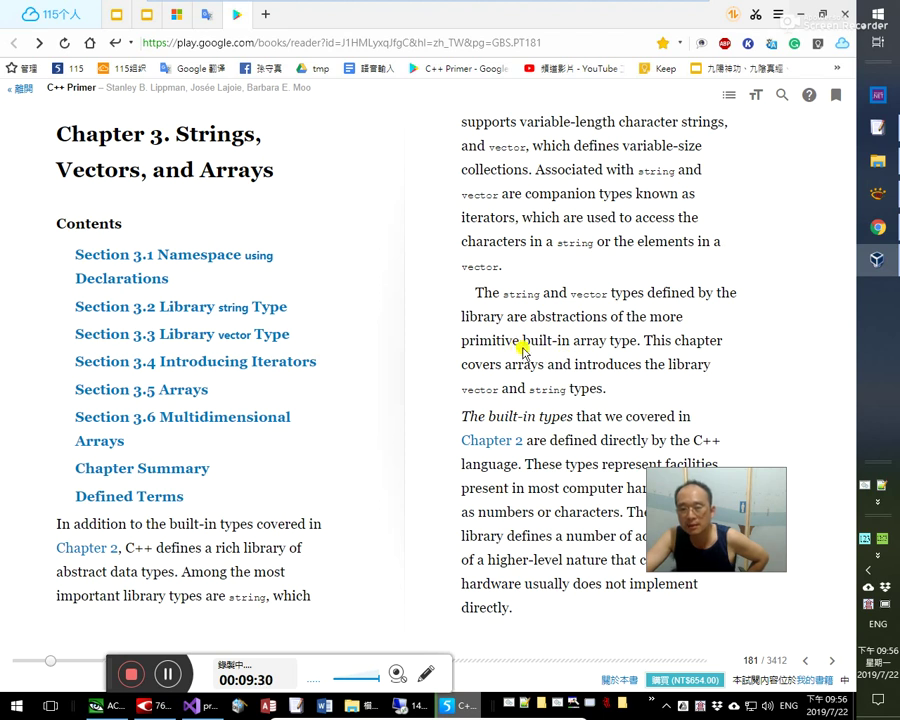
pyautogui.moveTo(518, 340); pyautogui.dragTo(631, 318)
pyautogui.click(631, 305)
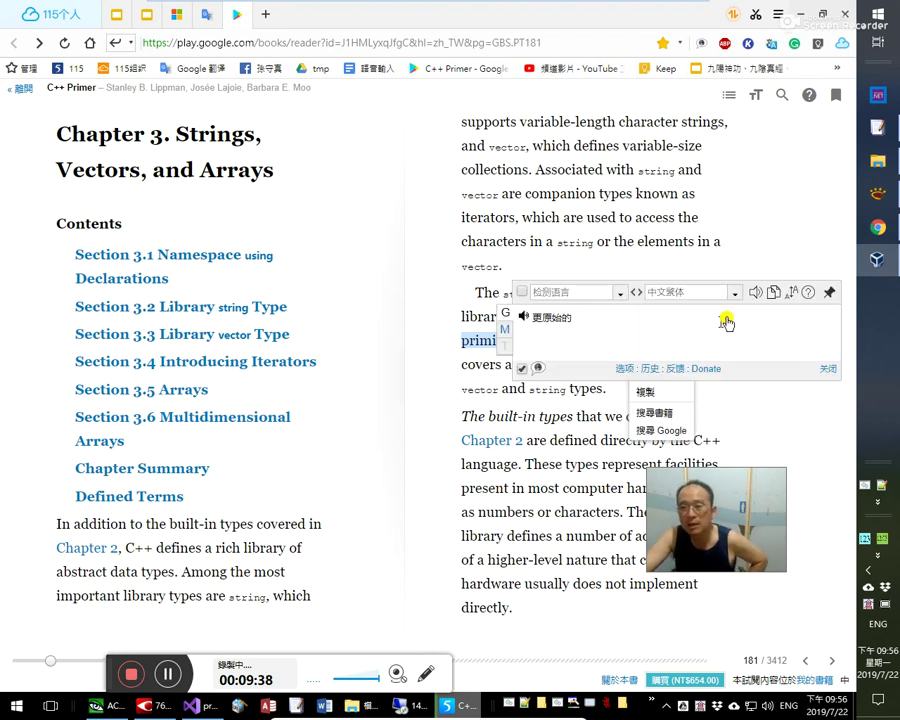
pyautogui.click(756, 294)
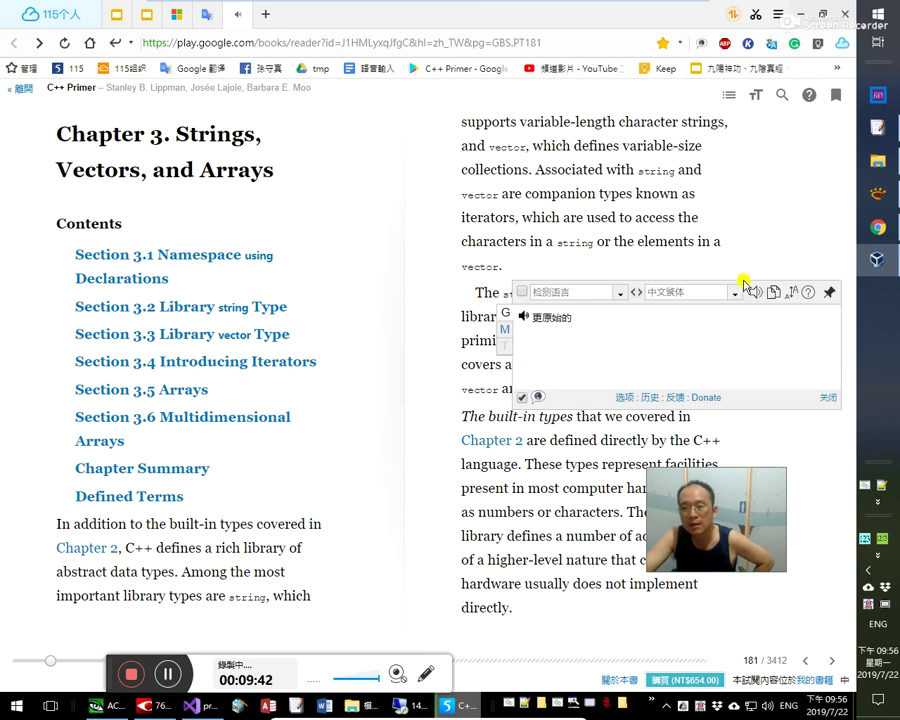
pyautogui.moveTo(741, 288); pyautogui.dragTo(241, 361)
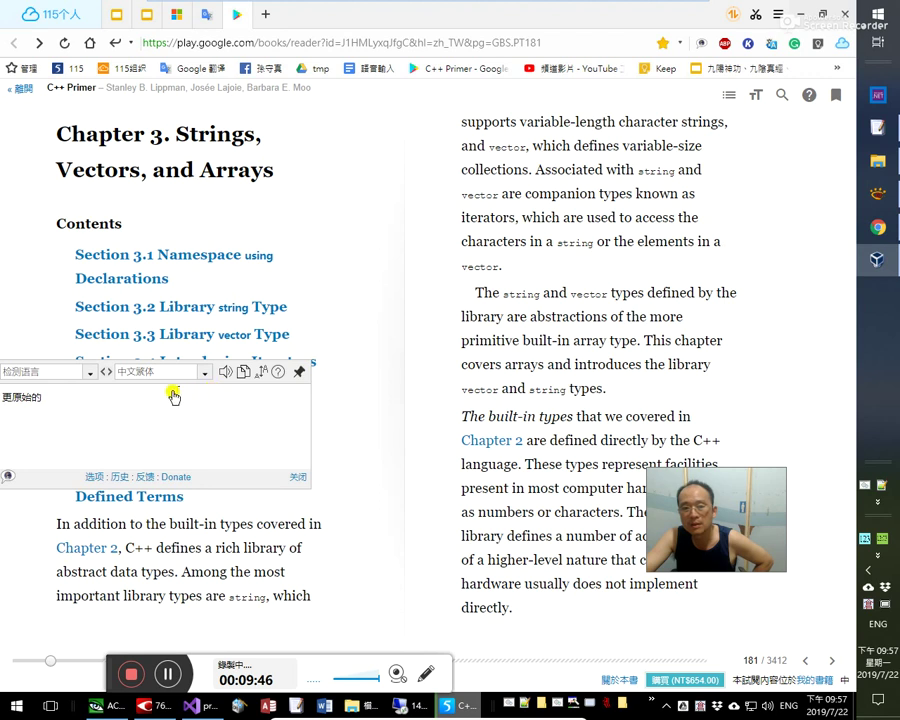
pyautogui.click(226, 372)
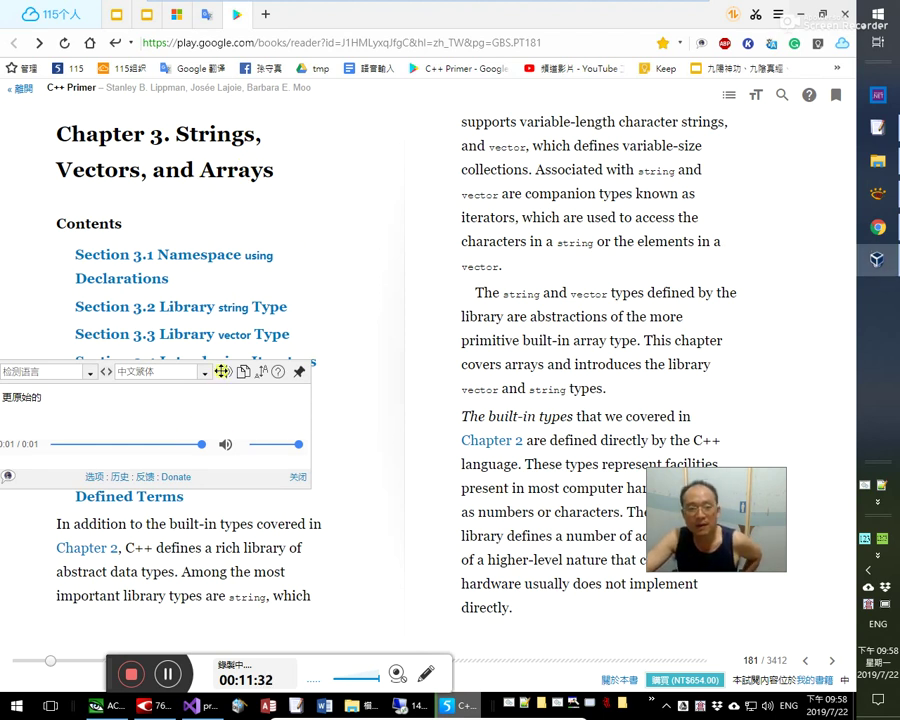
pyautogui.click(226, 373)
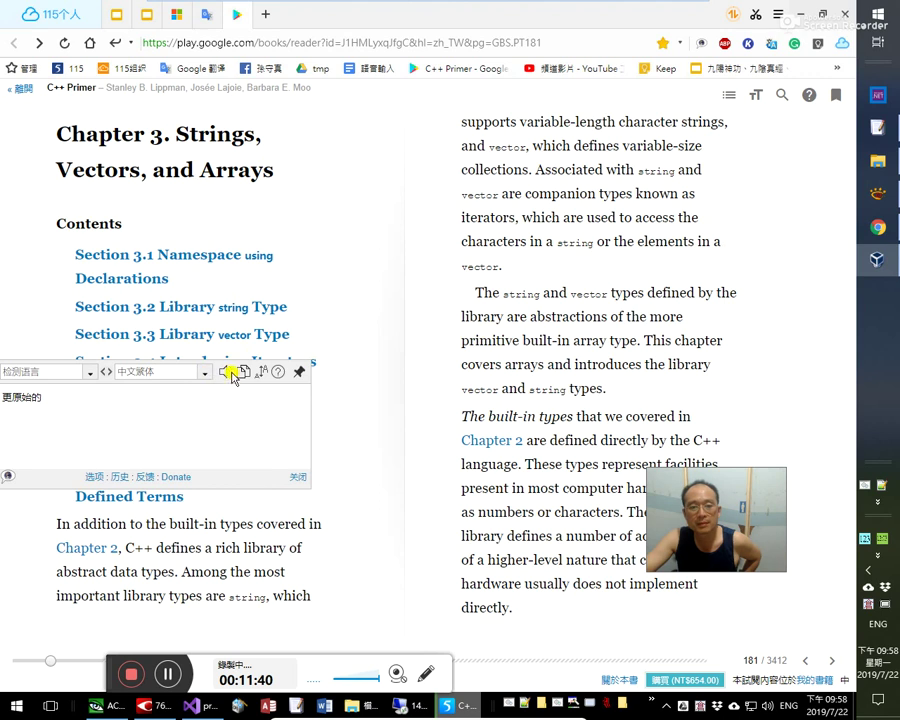
# - Look up "primitive" in the paragraph, play its pronunciation, then pin the translation popup and move it over the contents list
pyautogui.doubleClick(489, 342)
pyautogui.click(528, 316)
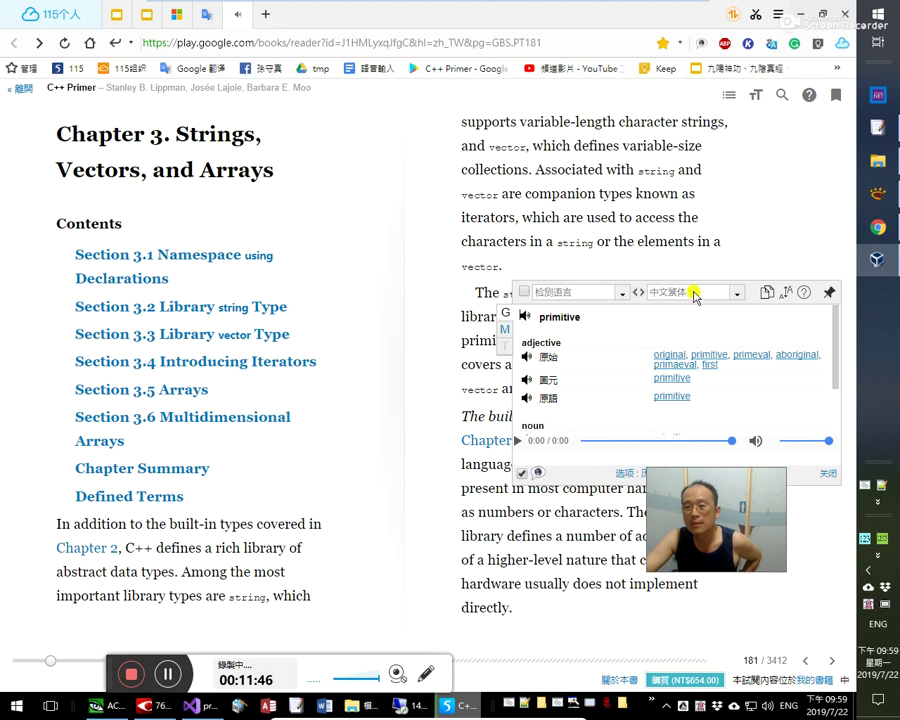
pyautogui.moveTo(780, 476); pyautogui.dragTo(816, 594)
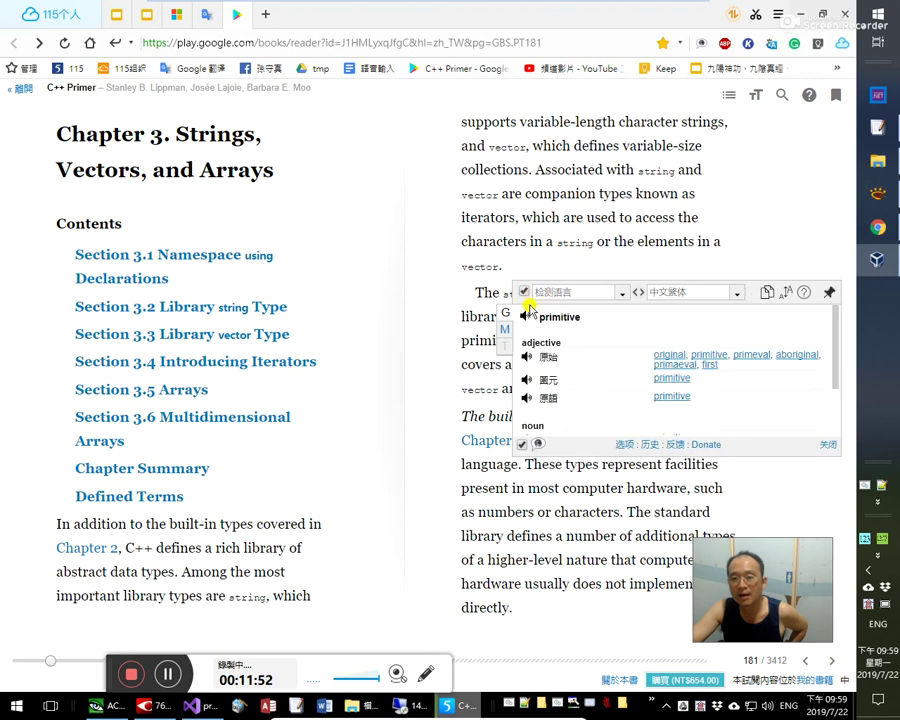
pyautogui.click(527, 317)
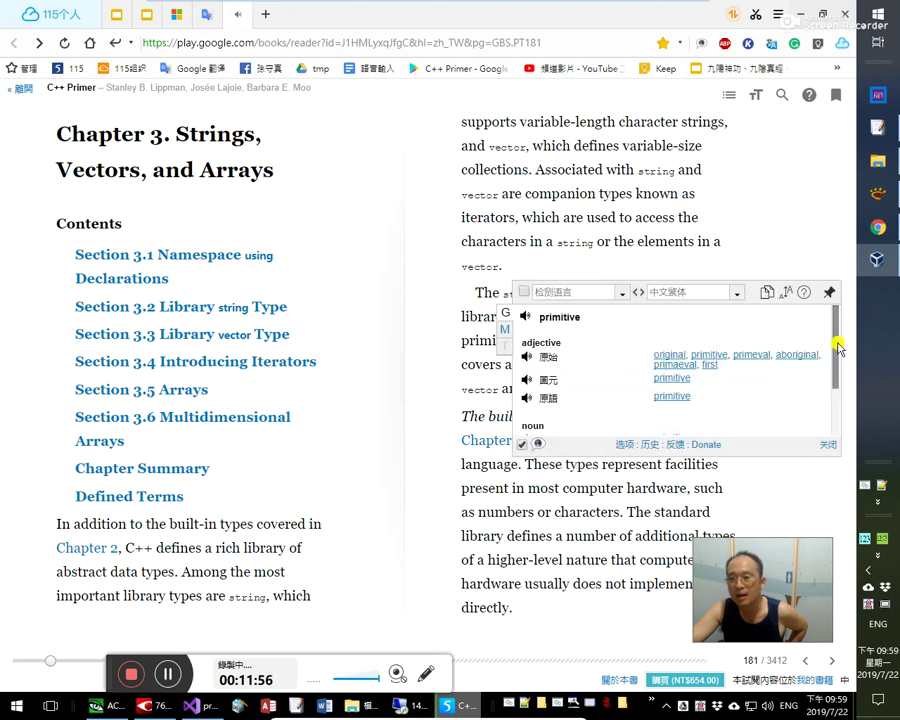
pyautogui.click(830, 293)
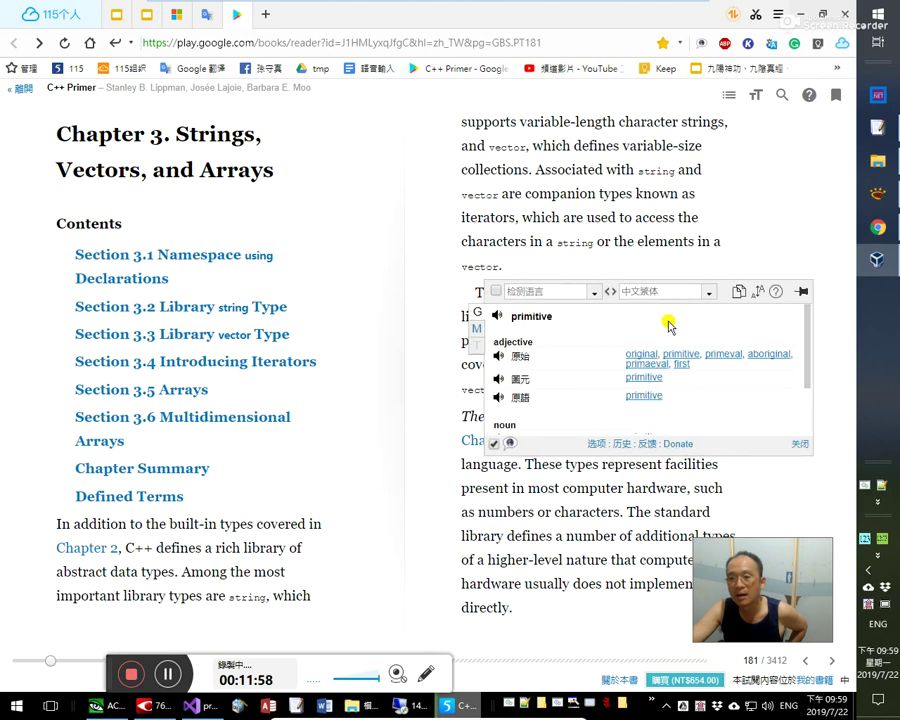
pyautogui.moveTo(503, 302); pyautogui.dragTo(69, 355)
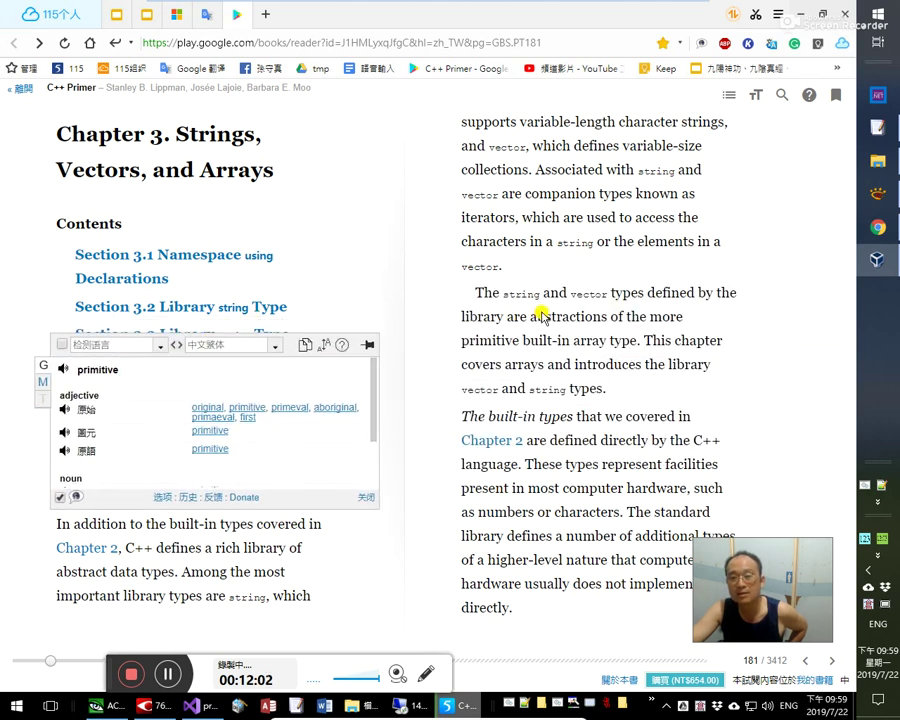
# - Look up "primitive" again with its English definition, and pin the translation popup over the chapter title
pyautogui.doubleClick(492, 342)
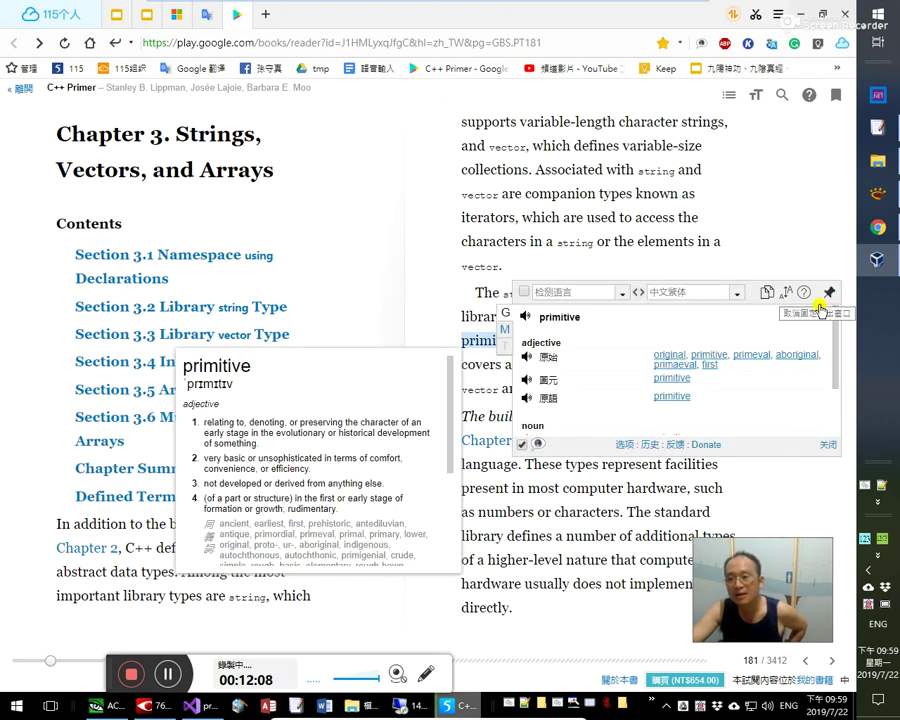
pyautogui.click(828, 300)
pyautogui.moveTo(686, 282); pyautogui.dragTo(205, 103)
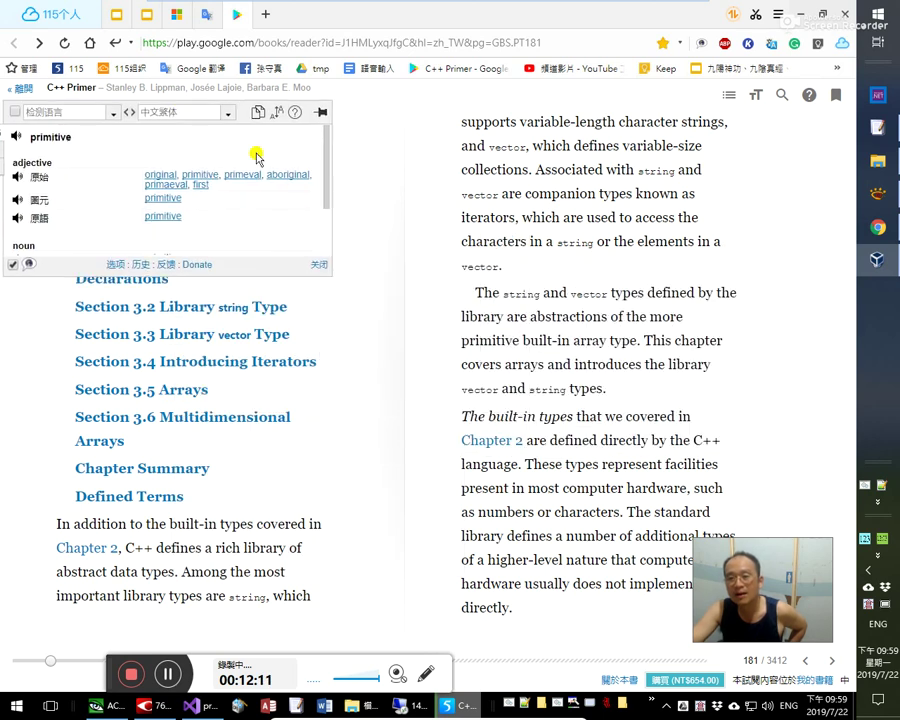
# - Look up the word "arrays", play its pronunciation and close the translation popup
pyautogui.doubleClick(525, 367)
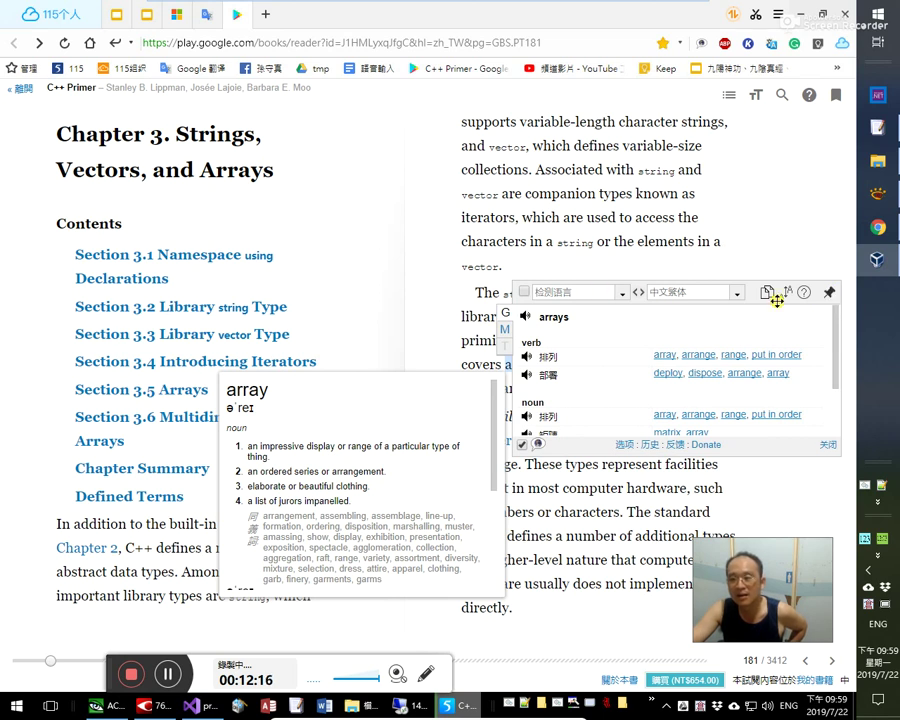
pyautogui.click(526, 316)
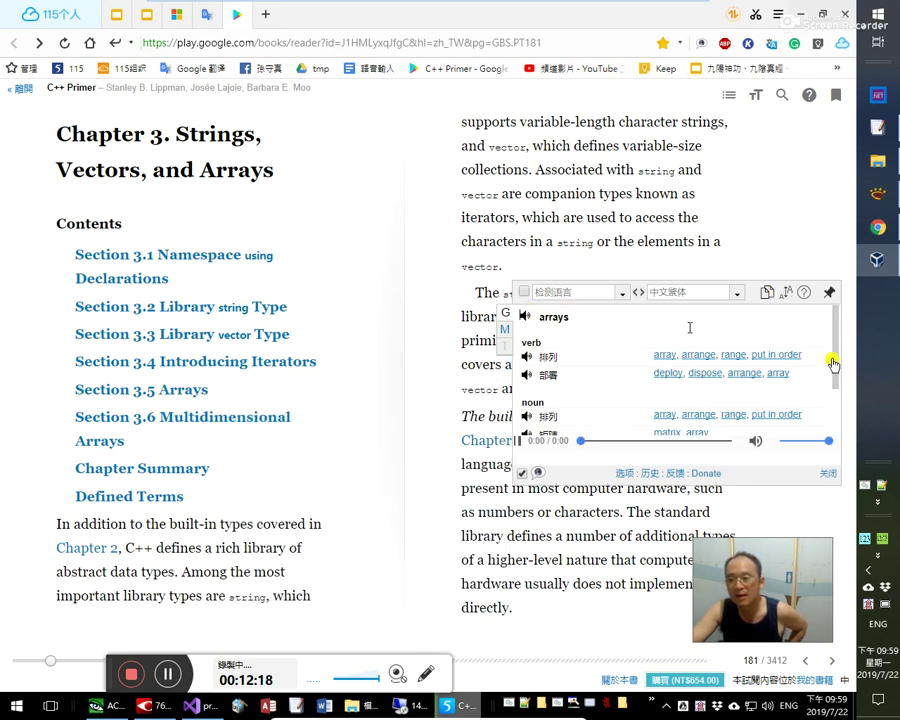
pyautogui.click(826, 478)
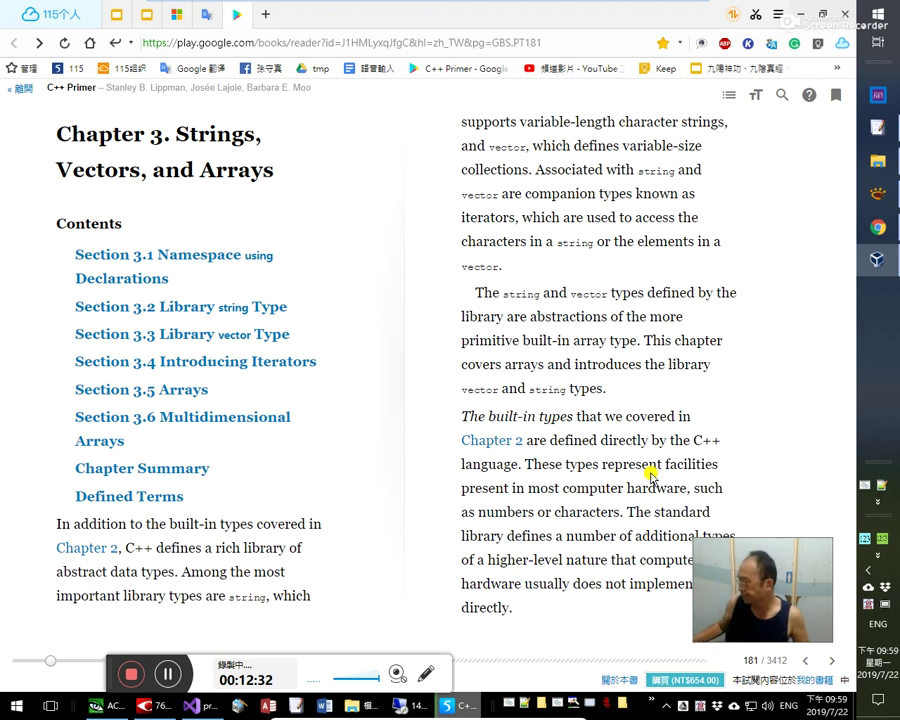
# - Switch to Word, open the recent document "C++自修入門實境秀、C++ Primer Fith Edition研讀秀" and go to its end
pyautogui.click(330, 706)
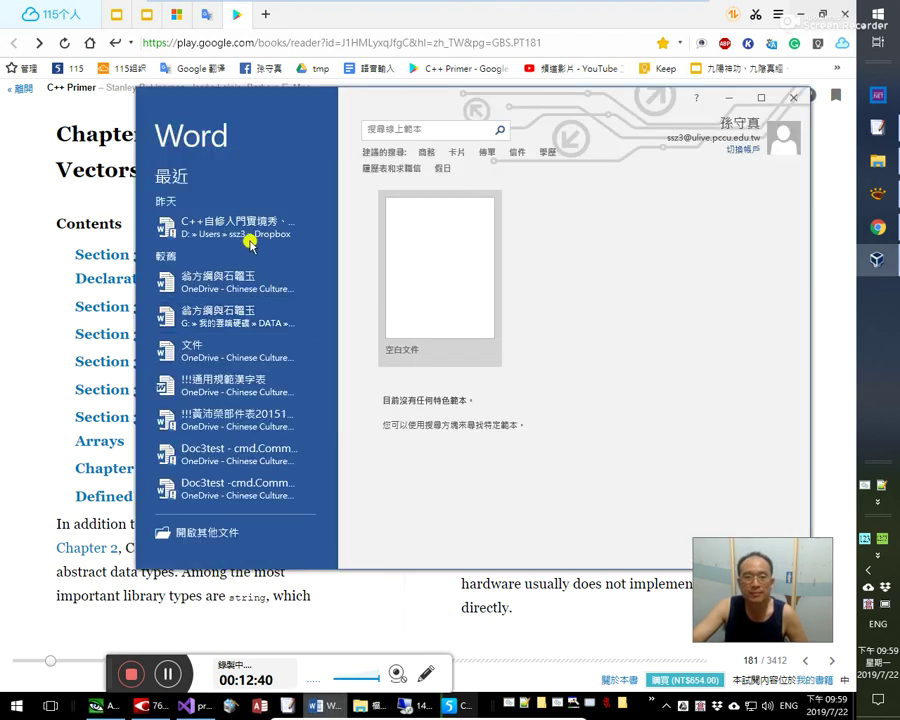
pyautogui.click(254, 236)
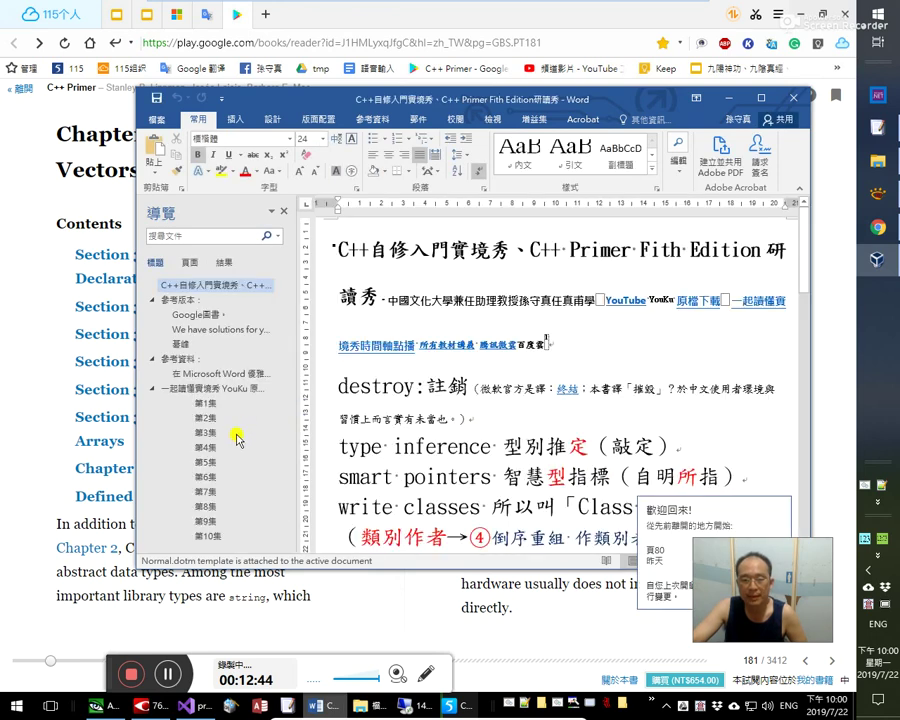
pyautogui.click(483, 472)
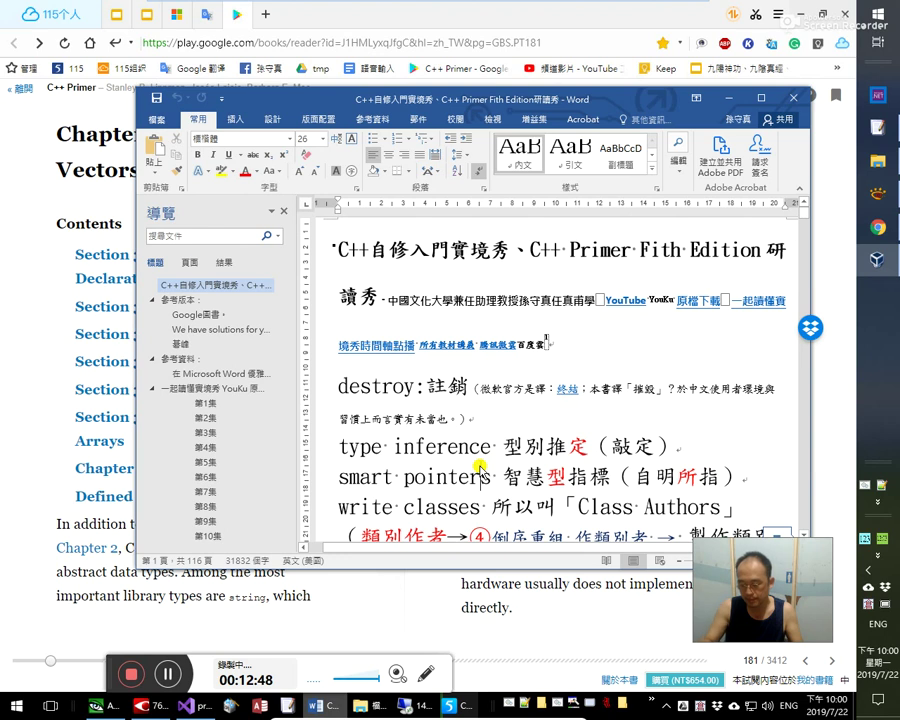
pyautogui.hotkey('ctrl', 'End')
# - Add the lines "頁 81" and "頁 82" at the end of the document
pyautogui.write('mc')
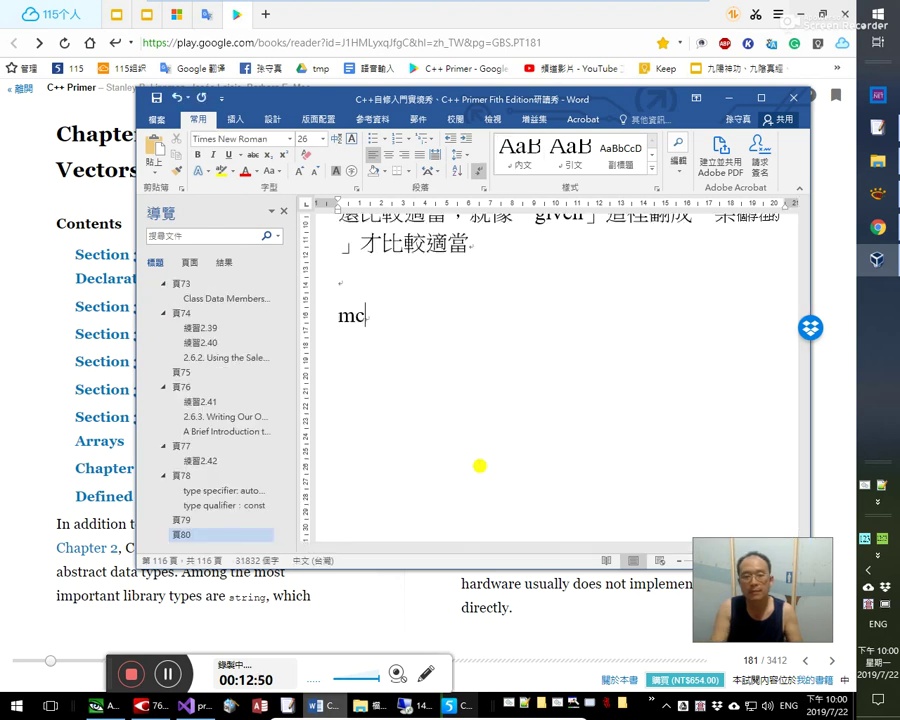
pyautogui.write(' 82')
pyautogui.hotkey('shift', 'Home')
pyautogui.hotkey('ctrl', 'space')
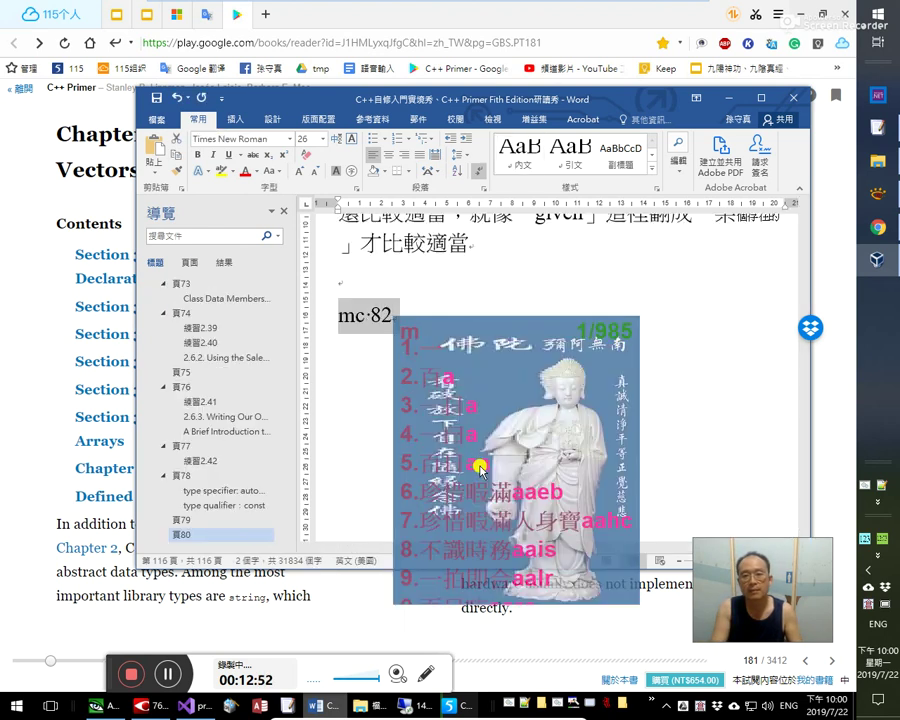
pyautogui.press('Up')
pyautogui.write('頁 81')
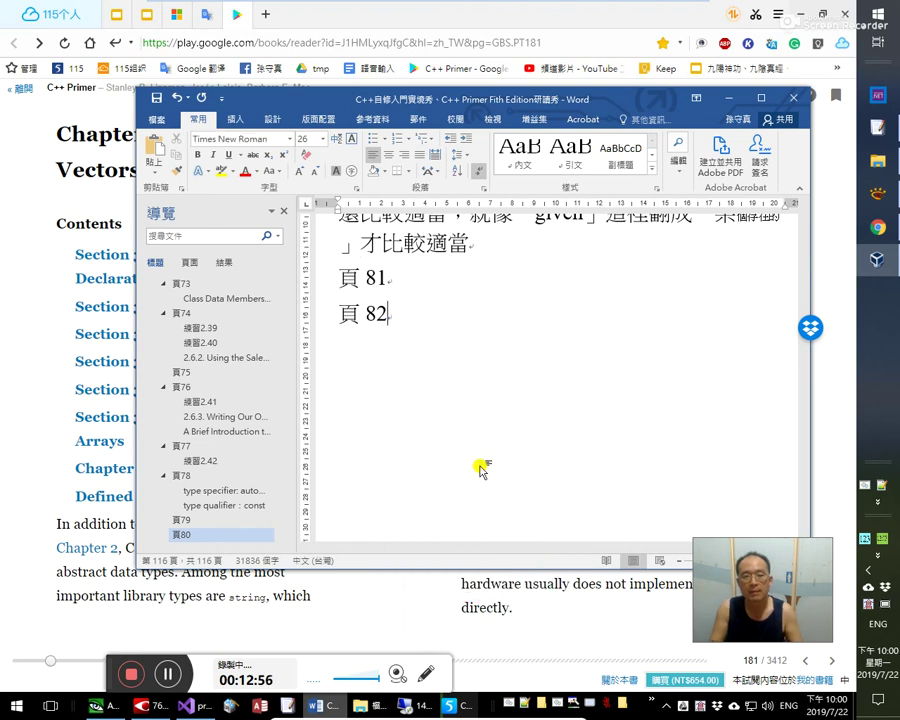
# - Apply the Heading 1 style to the "頁 82" and "頁 81" lines
pyautogui.hotkey('ctrl', 'alt', '1')
pyautogui.press('Up')
pyautogui.hotkey('ctrl', 'alt', '1')
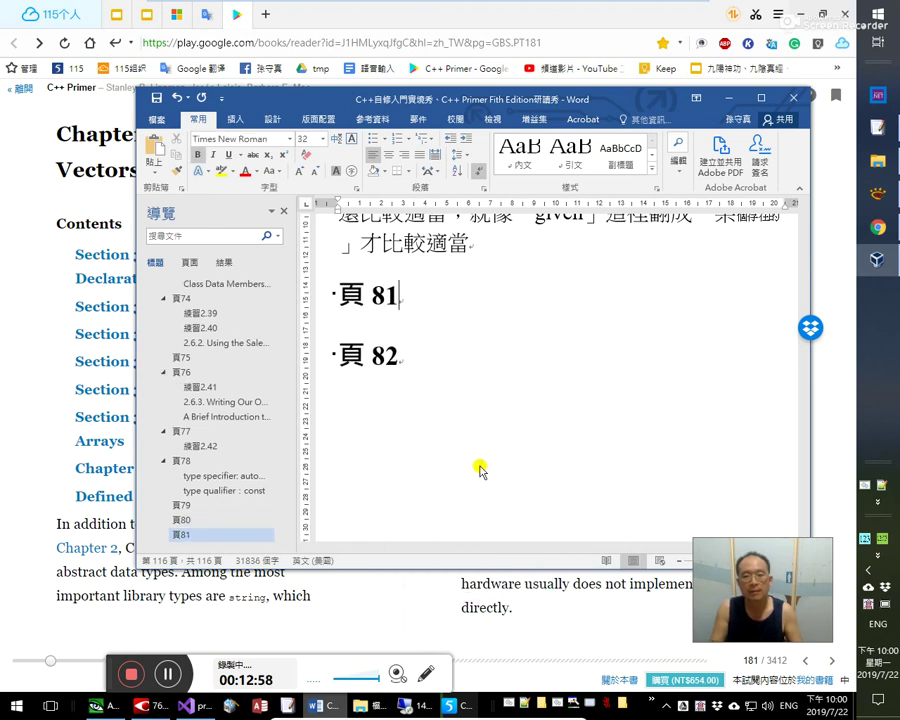
pyautogui.press('Down')
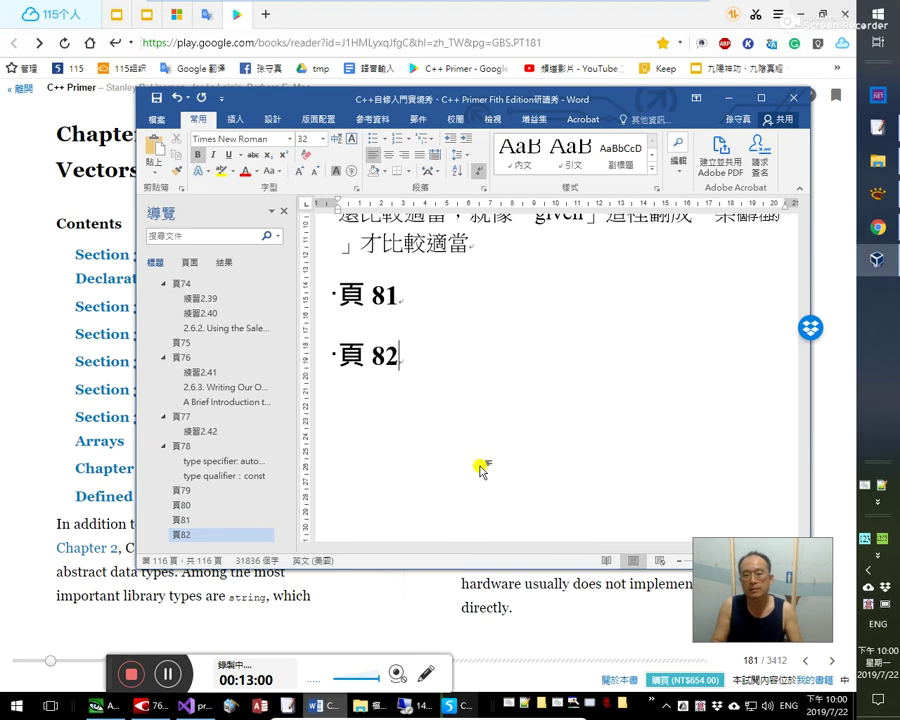
# - Start a note reading "原來 string" beneath the 頁 81 heading and append the time "13：00" to that heading
pyautogui.press('Up')
pyautogui.press('Return')
pyautogui.write('mf')
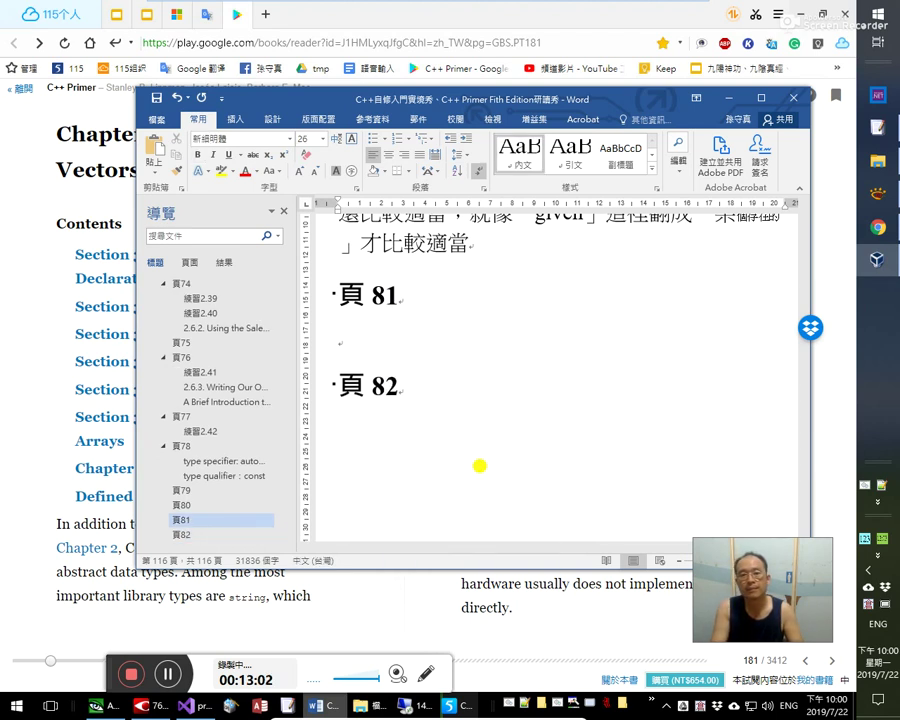
pyautogui.write('原來 stin')
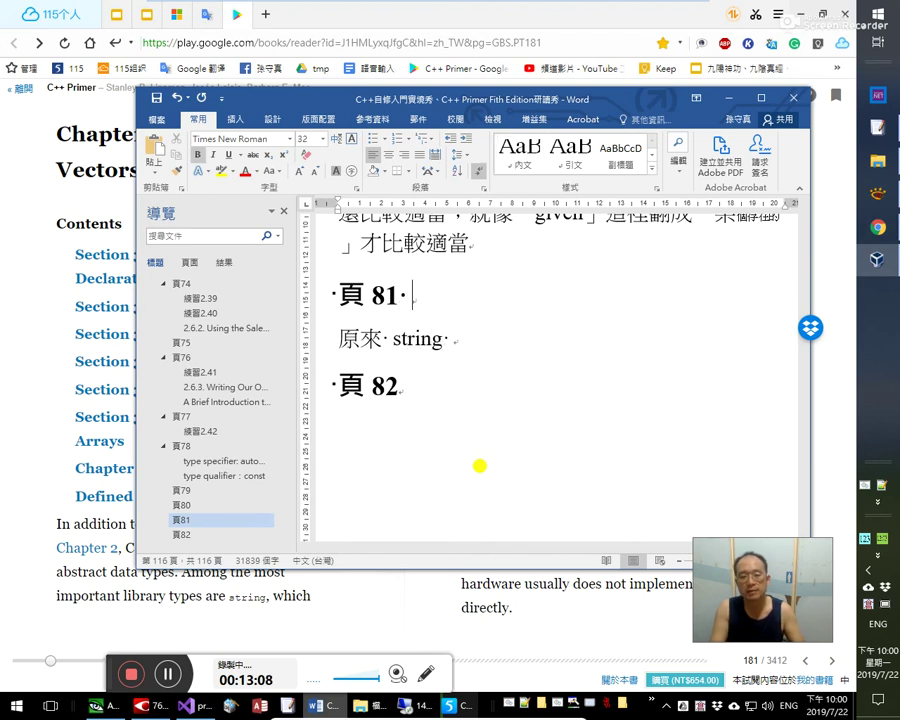
pyautogui.write(' 13:00')
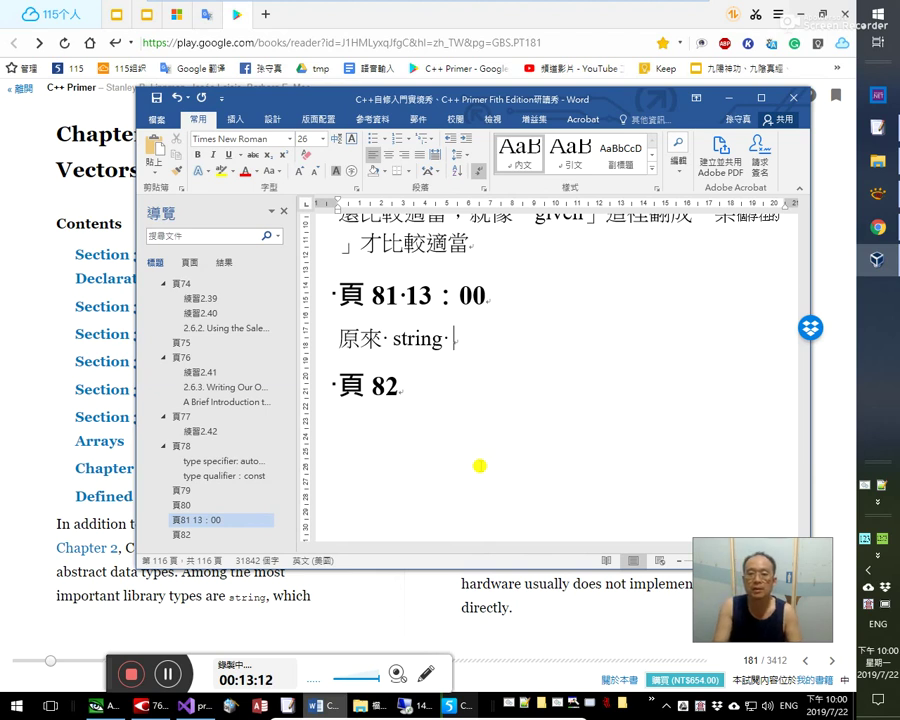
# - Continue the note under 頁 81 with "、vector 都是", removing the mistyped letters
pyautogui.write('、vector')
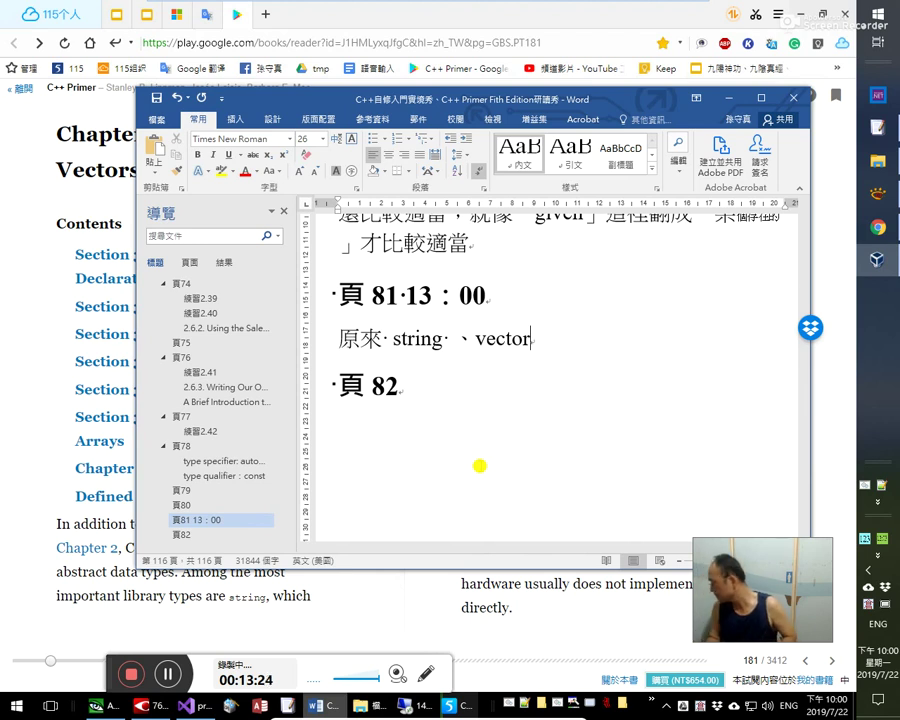
pyautogui.write('janl a')
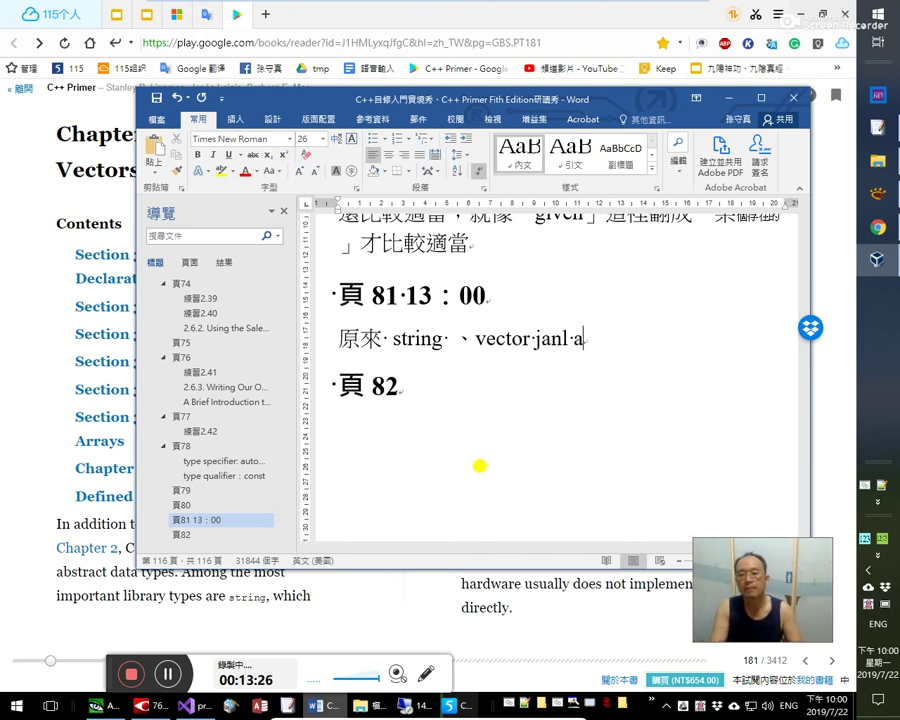
pyautogui.press('BackSpace')
pyautogui.press('BackSpace')
pyautogui.press('BackSpace')
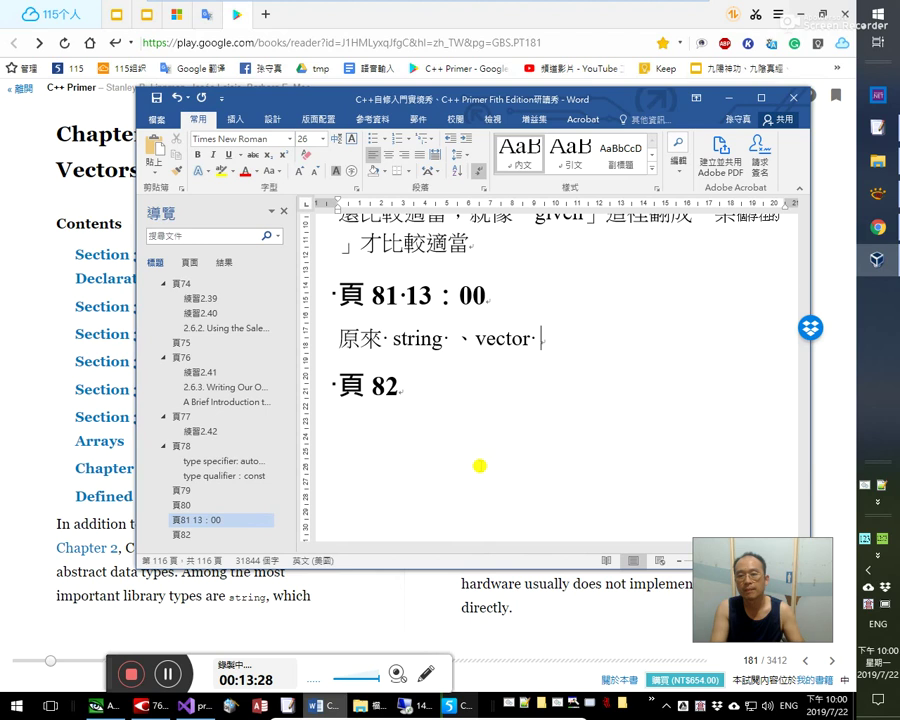
pyautogui.write('都是')
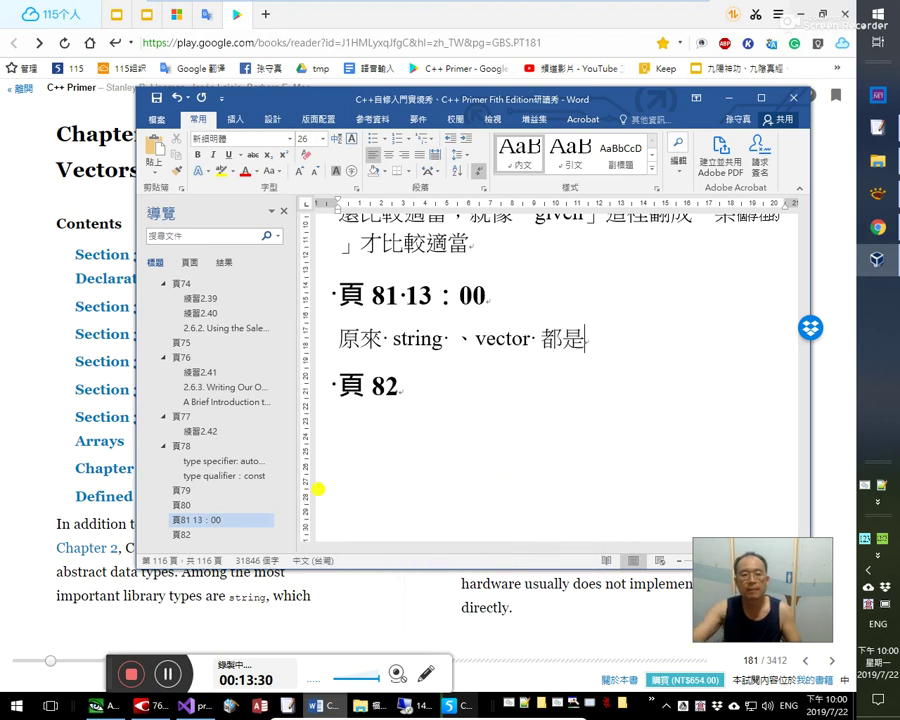
# - Copy the phrase "abstractions of the more primitive built-in array type." from the e-book page and return to the Word notes
pyautogui.click(5, 596)
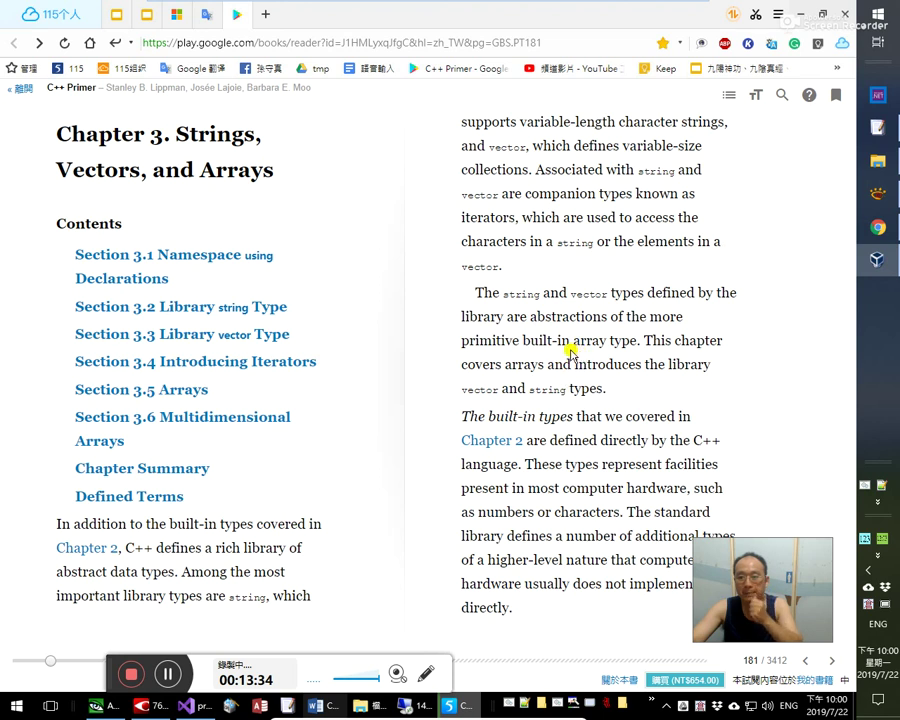
pyautogui.moveTo(530, 316); pyautogui.dragTo(640, 345)
pyautogui.click(648, 418)
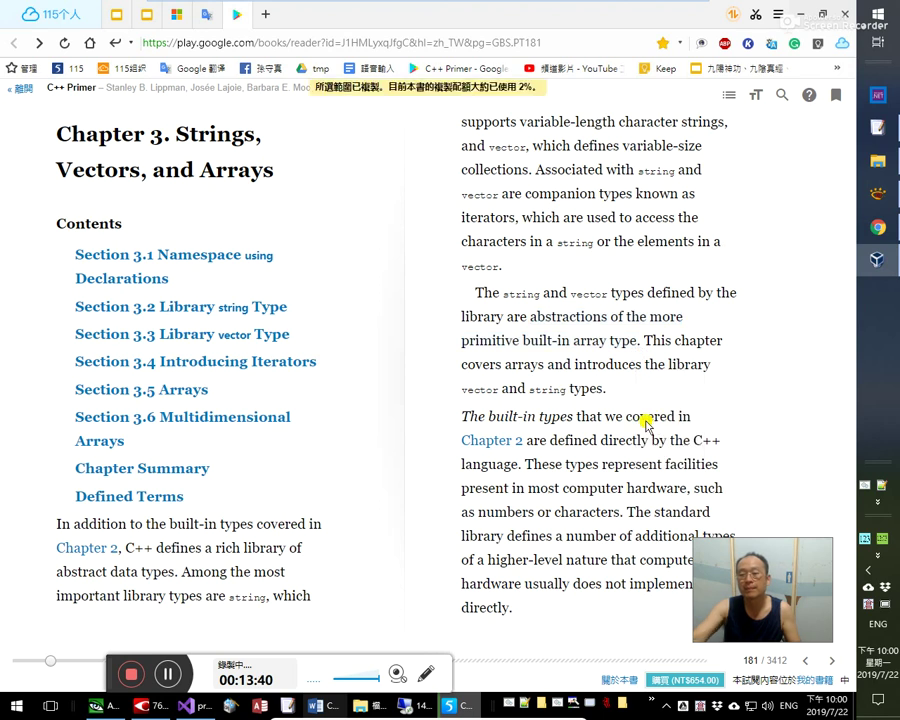
pyautogui.hotkey('alt', 'Tab')
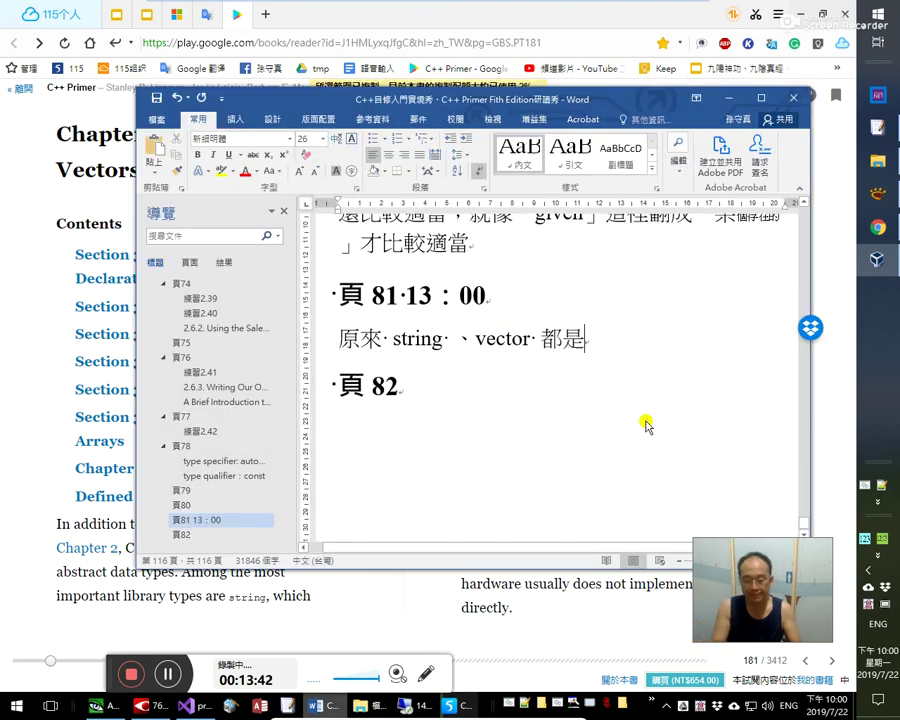
pyautogui.write('「」')
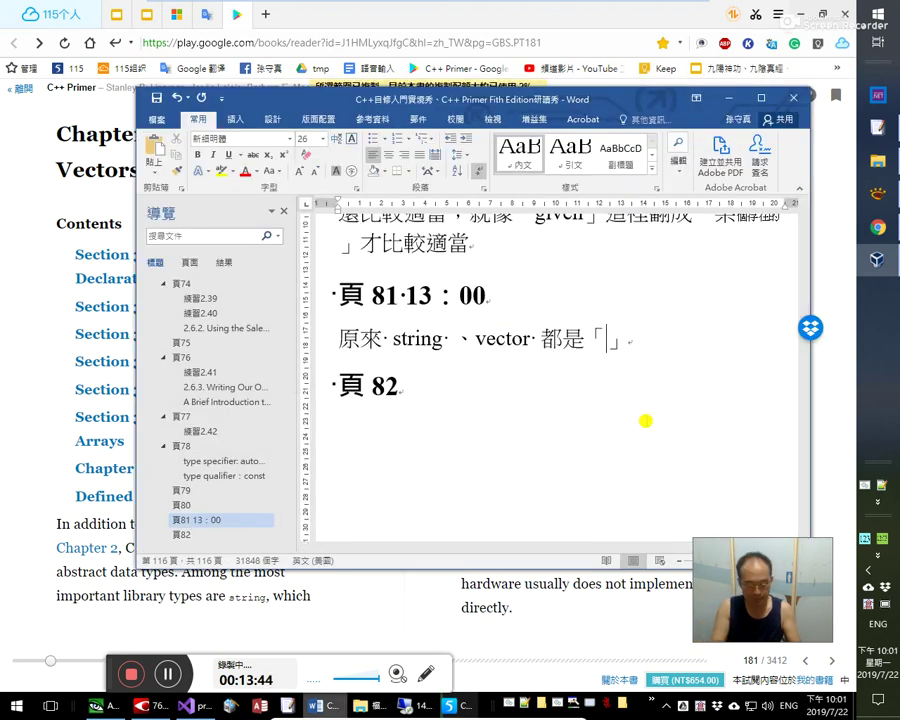
pyautogui.write('abstractions of the more primitive built-in array type.')
pyautogui.hotkey('ctrl', 'z')
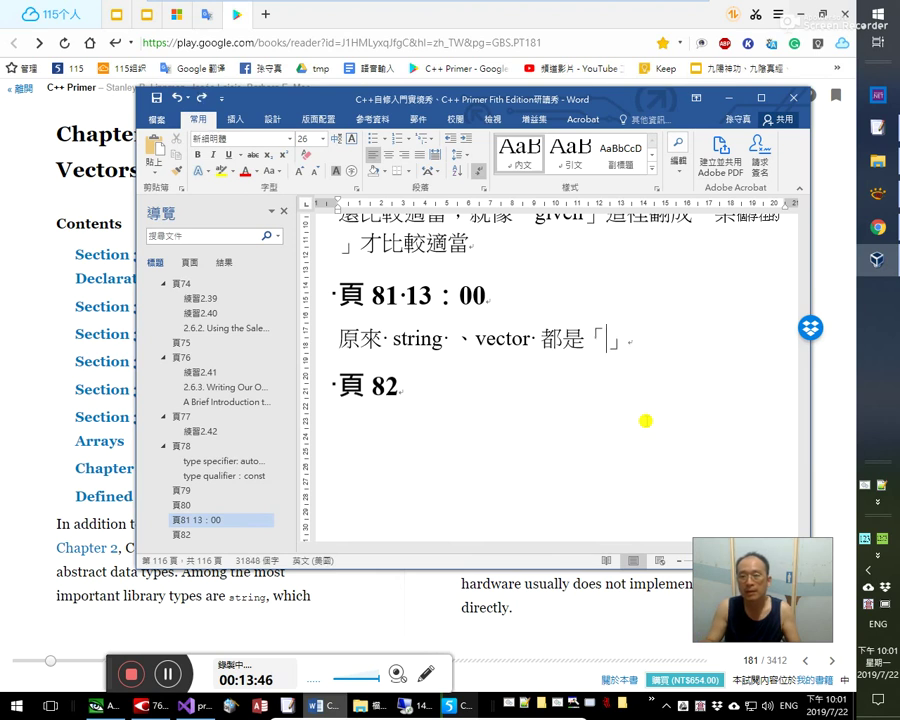
pyautogui.press('Delete')
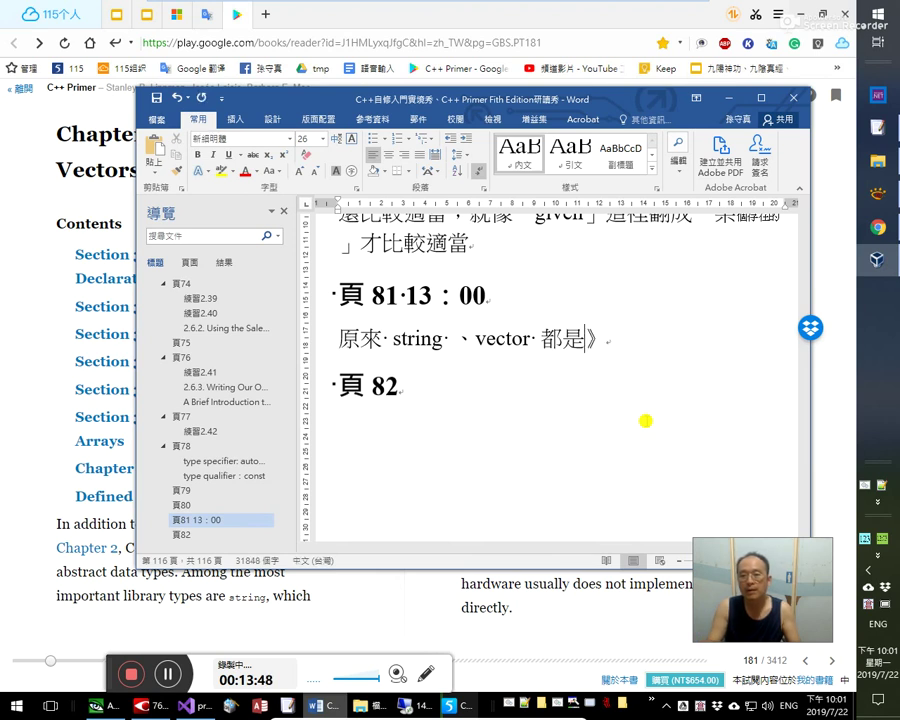
# - End the 頁 81 note line with "：", paste the copied phrase as an indented quote beneath, and start another indented line
pyautogui.write('：')
pyautogui.press('Return')
pyautogui.press('Tab')
pyautogui.write('abstractions of the more primitive built-in array type.')
pyautogui.press('Return')
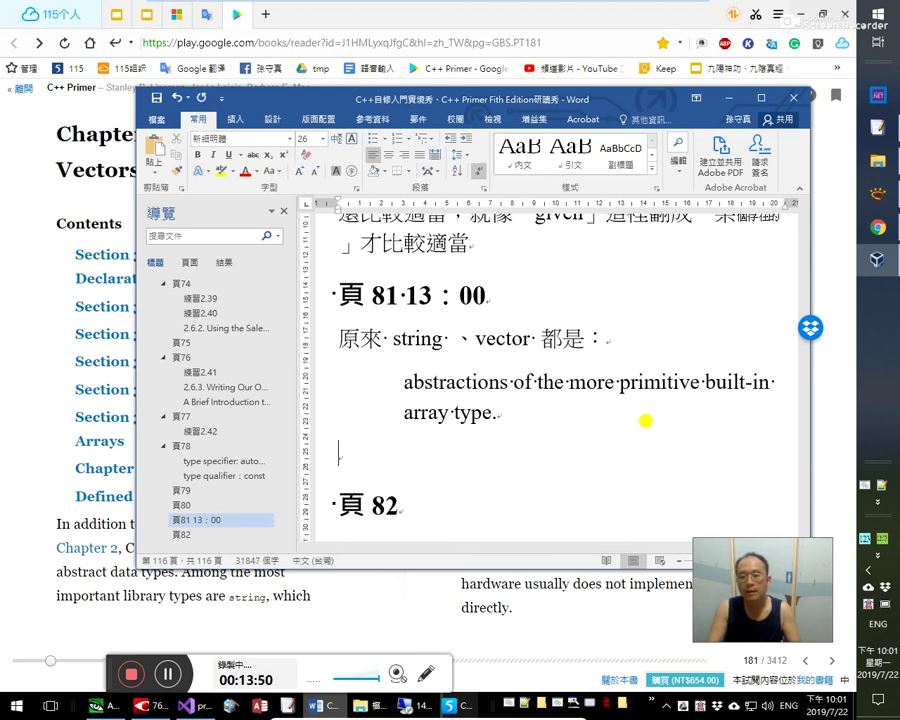
pyautogui.press('Tab')
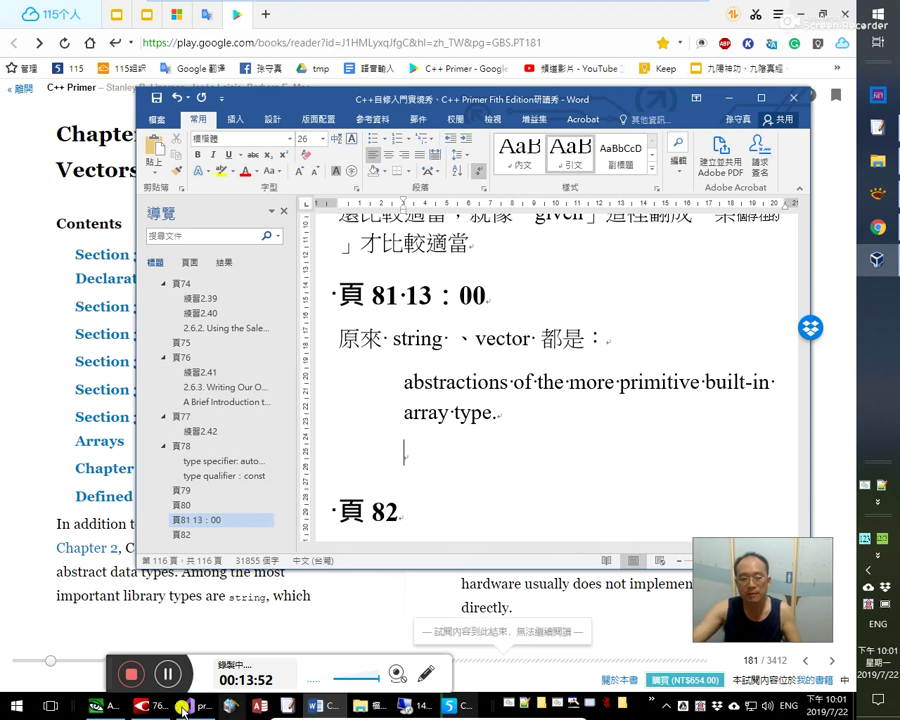
# - Switch to ABBYY FineReader and locate the sentence beginning "程式庫所定義的string和vector" in the recognized text of page 30
pyautogui.click(157, 708)
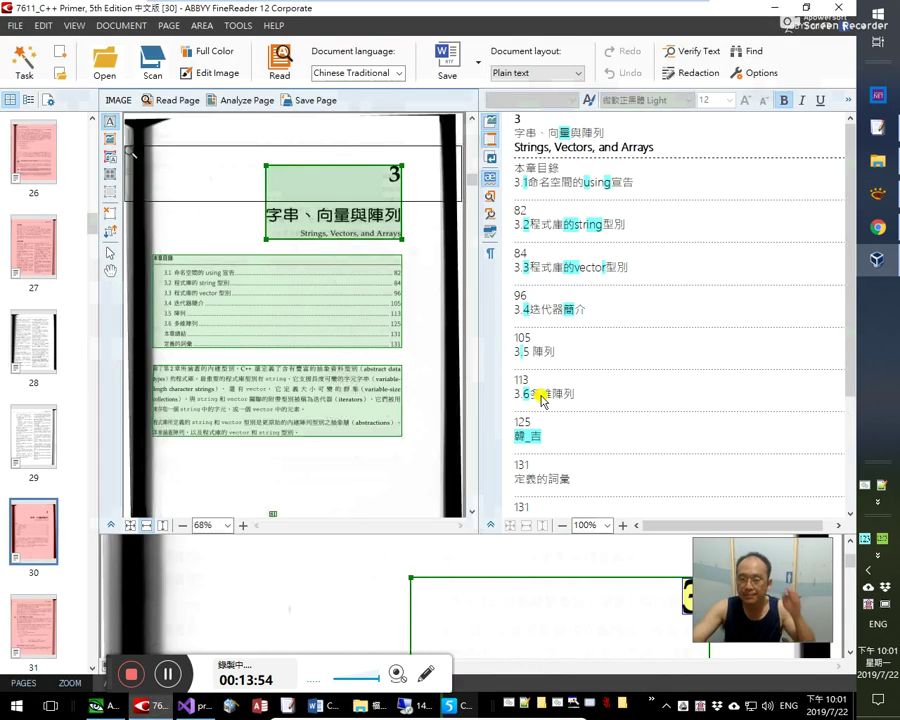
pyautogui.click(300, 420)
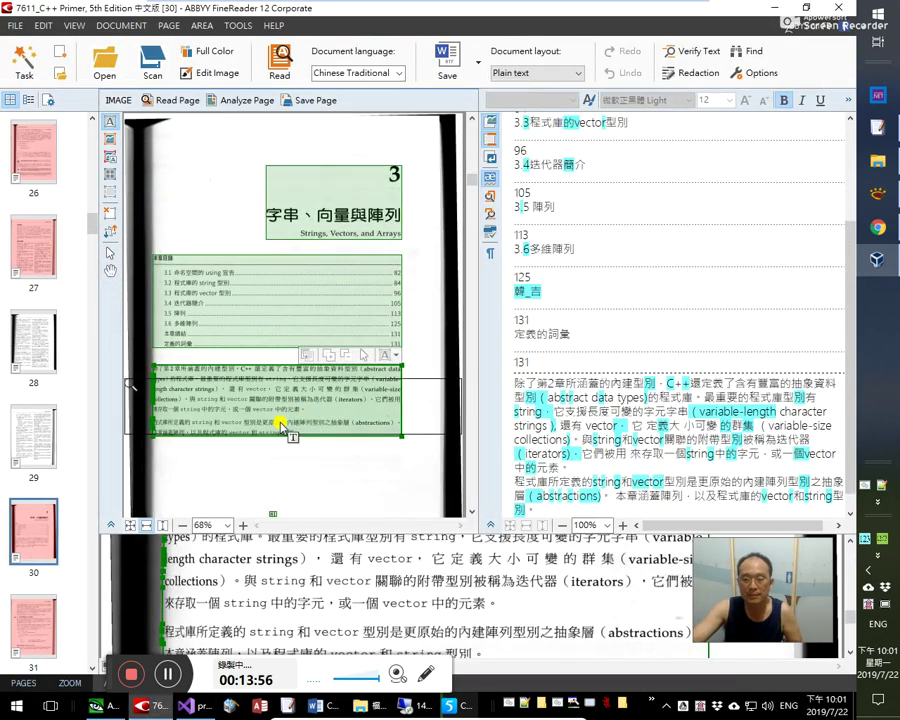
pyautogui.click(592, 482)
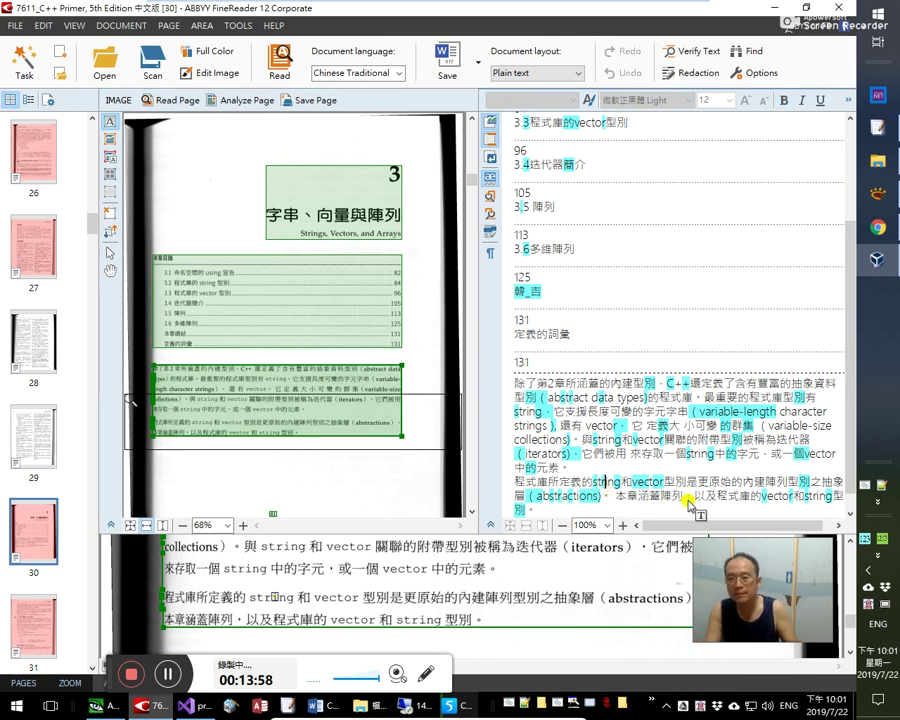
pyautogui.press('Home')
pyautogui.hotkey('shift', 'End')
pyautogui.write('程式庫所定義的string和vector型別是更原始的內建陣列型別之抽象')
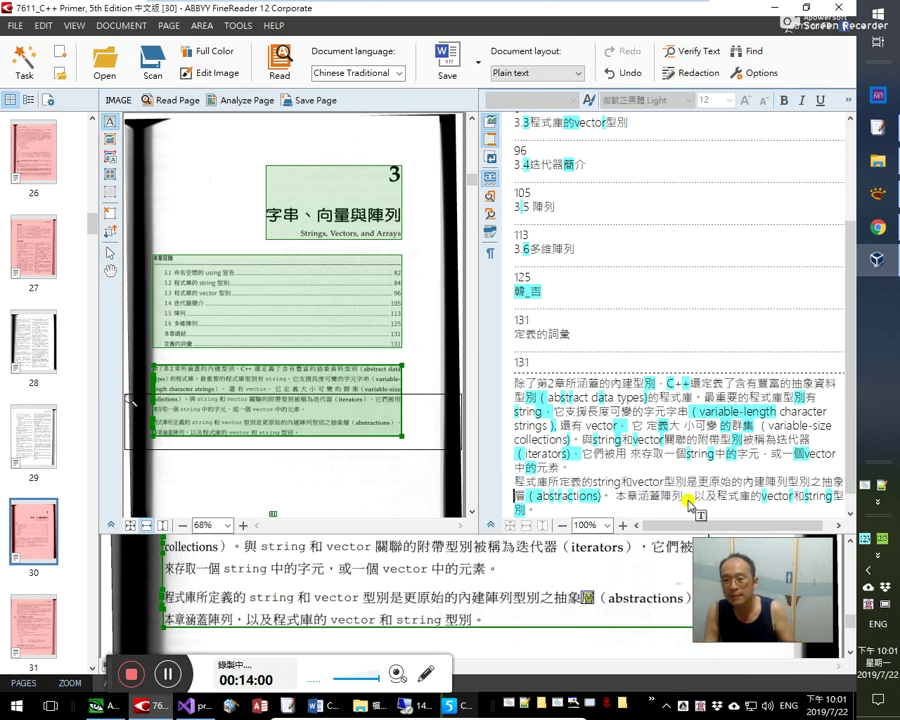
# - Go through the sentence in the recognized text character by character up to the word "abstractions", comparing it with the scan
pyautogui.press('Up')
pyautogui.press('Right')
pyautogui.press('Right')
pyautogui.press('Right')
pyautogui.press('Right')
pyautogui.press('Right')
pyautogui.press('Right')
pyautogui.press('Right')
pyautogui.press('Right')
pyautogui.press('Right')
pyautogui.press('Right')
pyautogui.press('Right')
pyautogui.press('Right')
pyautogui.press('Right')
pyautogui.press('Right')
pyautogui.press('Right')
pyautogui.press('Right')
pyautogui.press('Right')
pyautogui.press('Right')
pyautogui.press('Right')
pyautogui.press('Right')
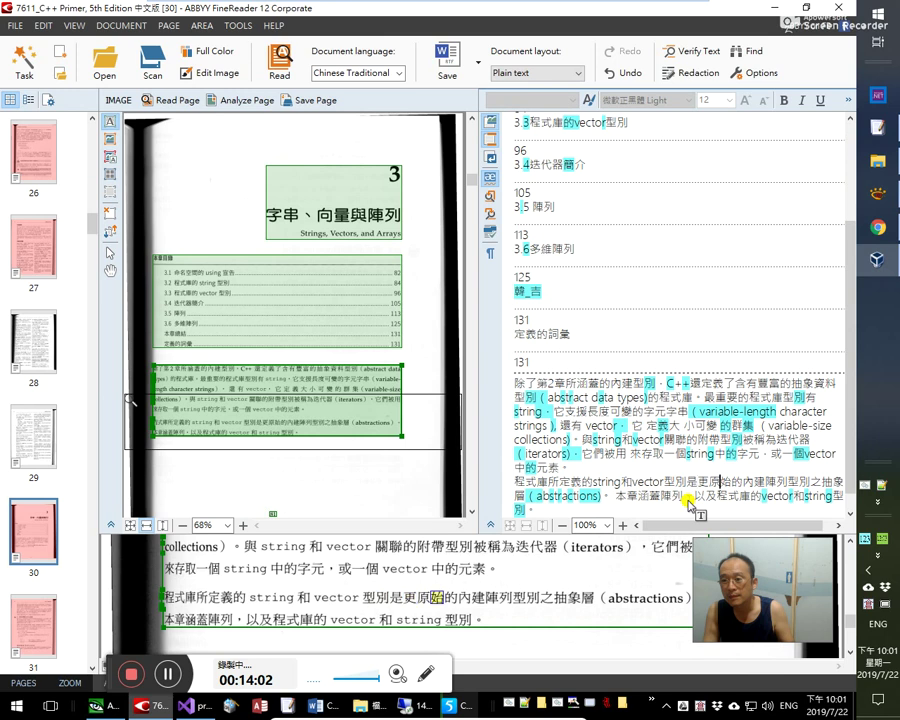
pyautogui.press('Right')
pyautogui.press('Right')
pyautogui.press('Right')
pyautogui.press('Right')
pyautogui.press('Right')
pyautogui.press('Right')
pyautogui.press('Right')
pyautogui.press('Right')
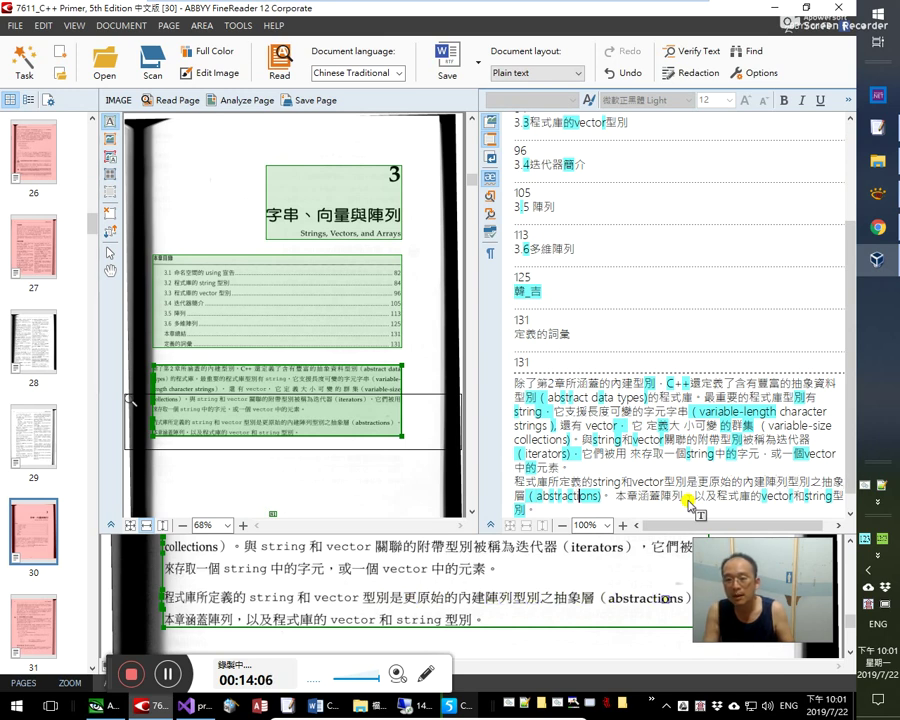
# - Copy the sentence "程式庫所定義的string和vector型別是更原始的內建陣列型別之抽象層（abstractions)。" and paste it into the Word notes beneath the English quote
pyautogui.hotkey('shift', 'Home')
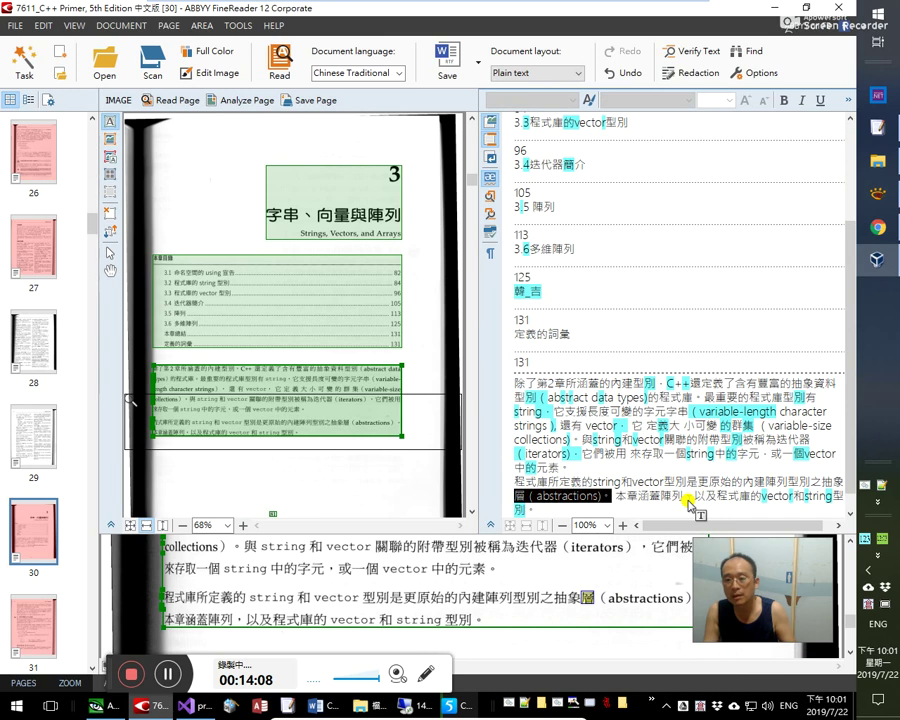
pyautogui.press('Right')
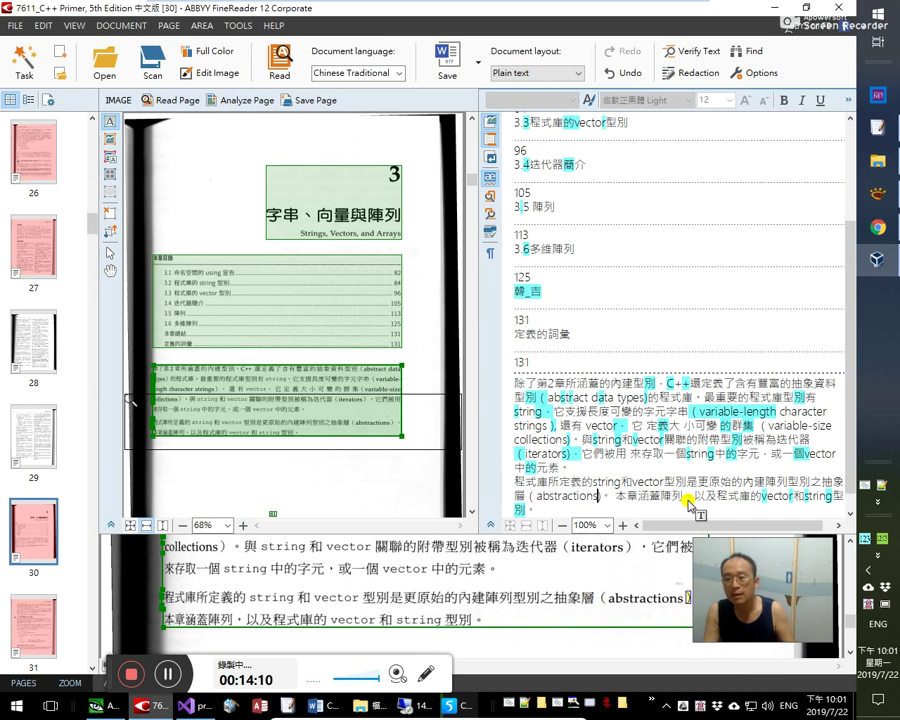
pyautogui.hotkey('shift', 'Up')
pyautogui.hotkey('shift', 'Home')
pyautogui.hotkey('ctrl', 'c')
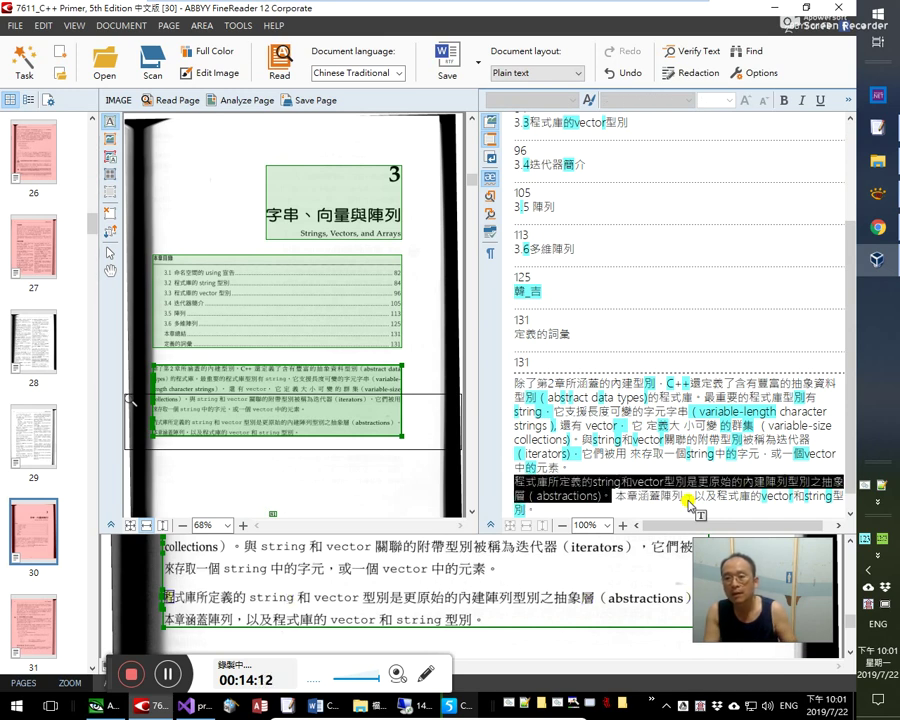
pyautogui.hotkey('alt', 'Tab')
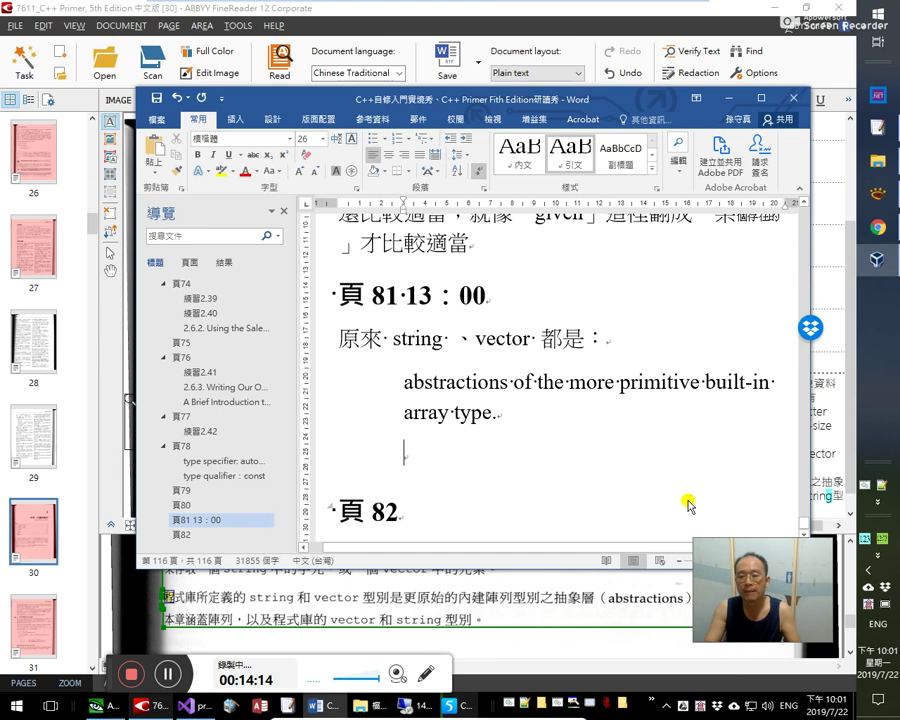
pyautogui.hotkey('ctrl', 'v')
pyautogui.press('Left')
pyautogui.press('Left')
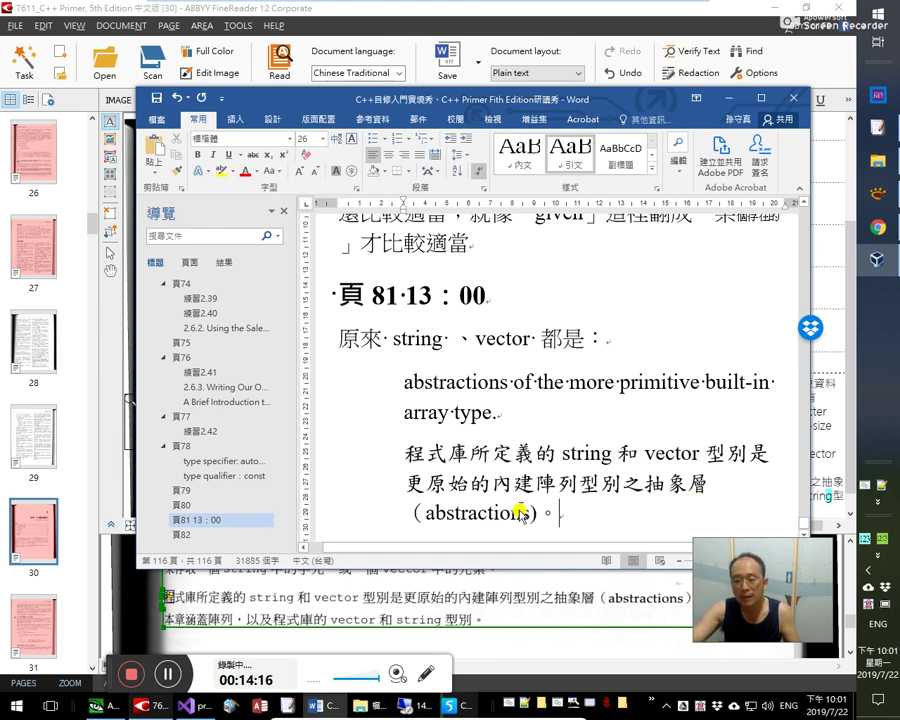
# - Look up "abstraction" from the pasted sentence in Google Translate in the browser
pyautogui.doubleClick(435, 518)
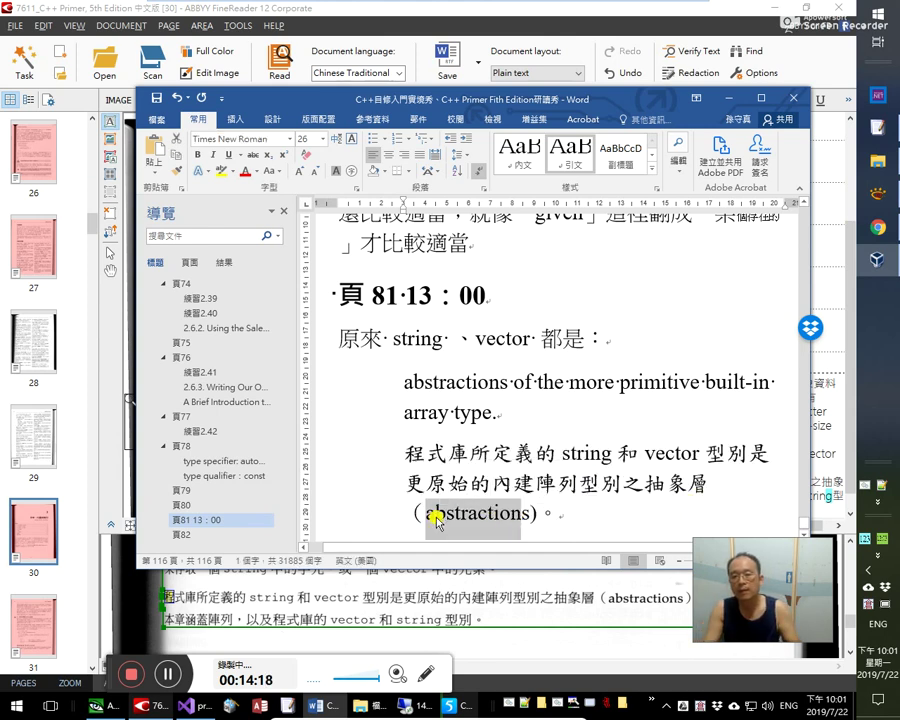
pyautogui.hotkey('alt', 'Tab')
pyautogui.hotkey('alt', 'Tab')
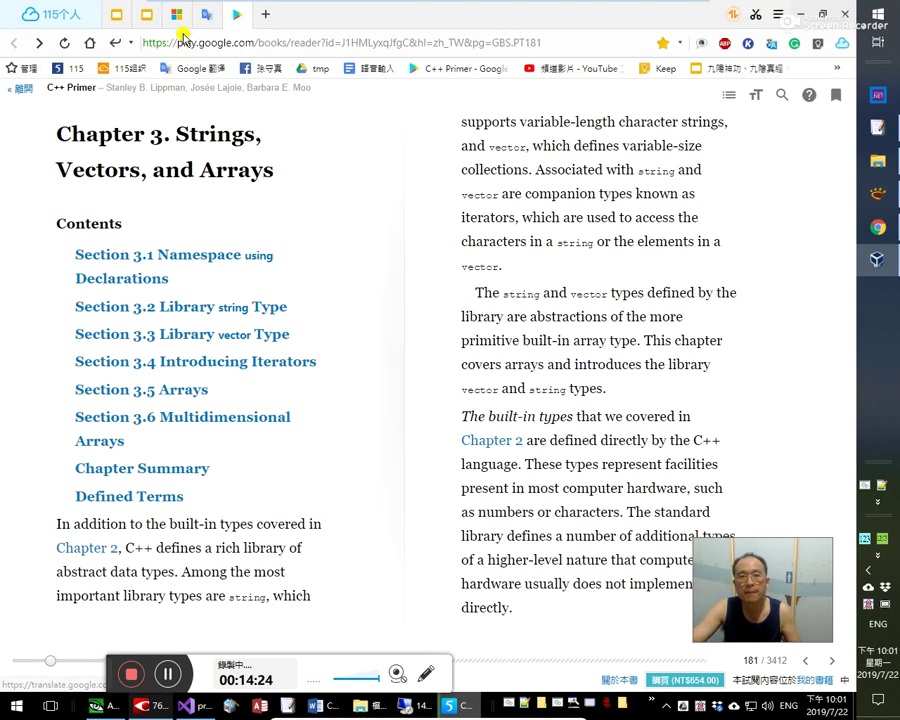
pyautogui.click(204, 16)
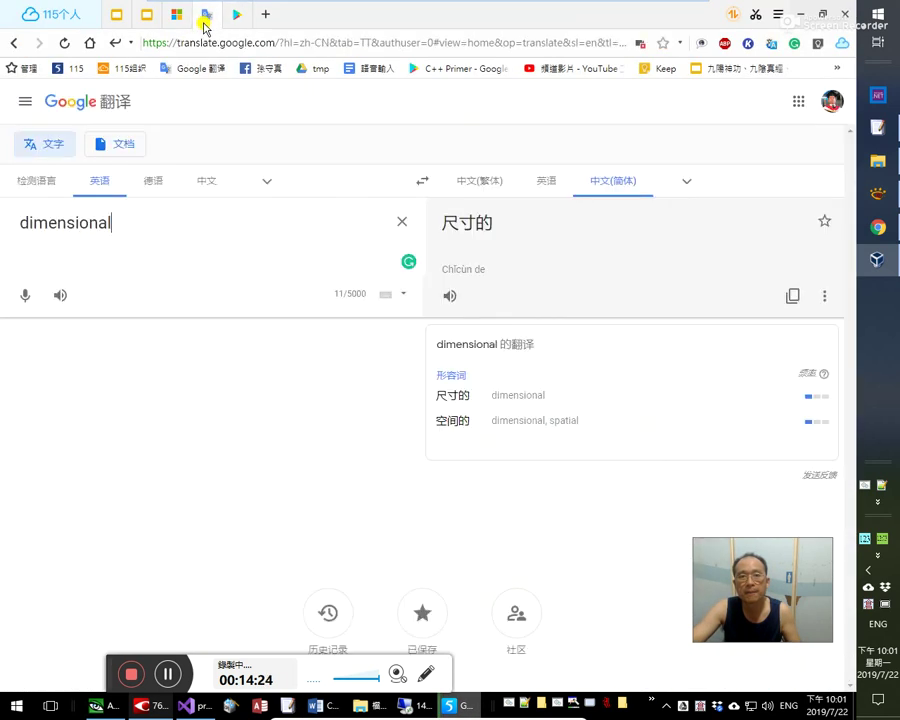
pyautogui.hotkey('ctrl', 'a')
pyautogui.hotkey('ctrl', 'v')
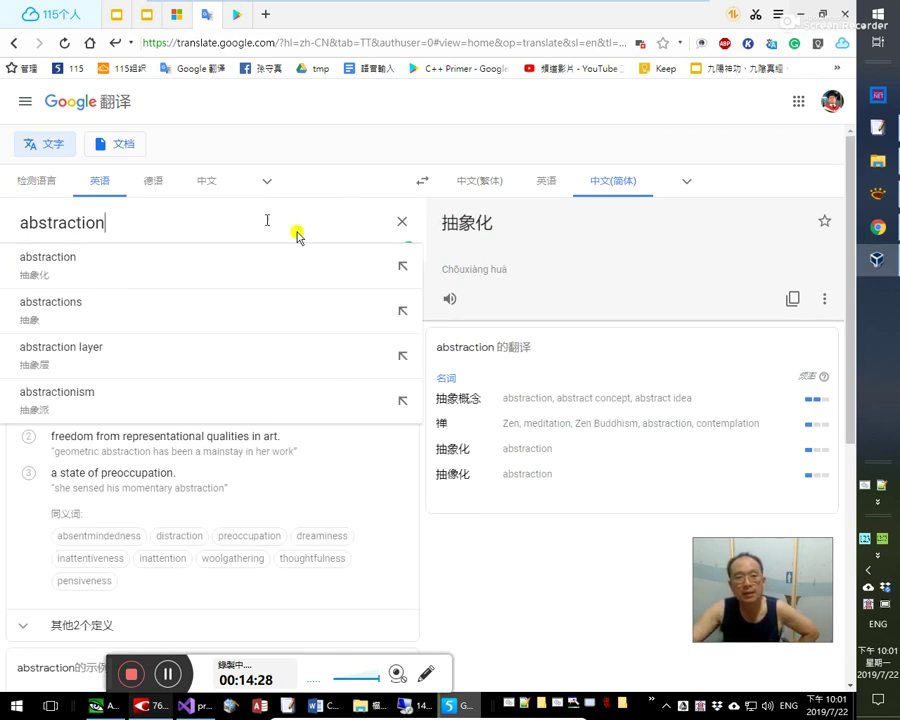
pyautogui.press('Return')
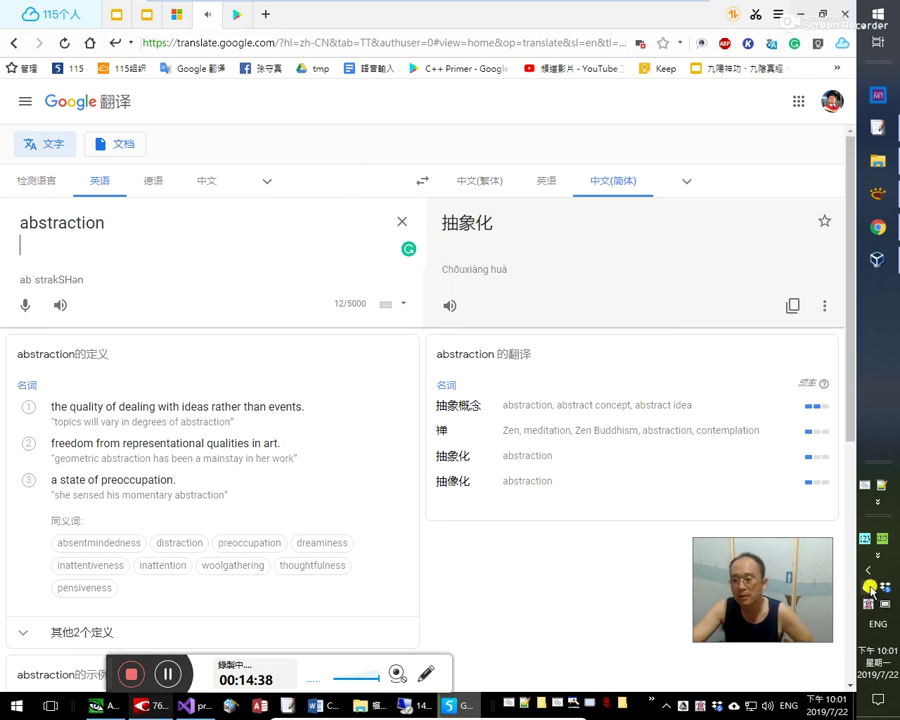
# - Return to the Chapter 3 page of the e-book and close Task Manager
pyautogui.click(871, 589)
pyautogui.click(528, 553)
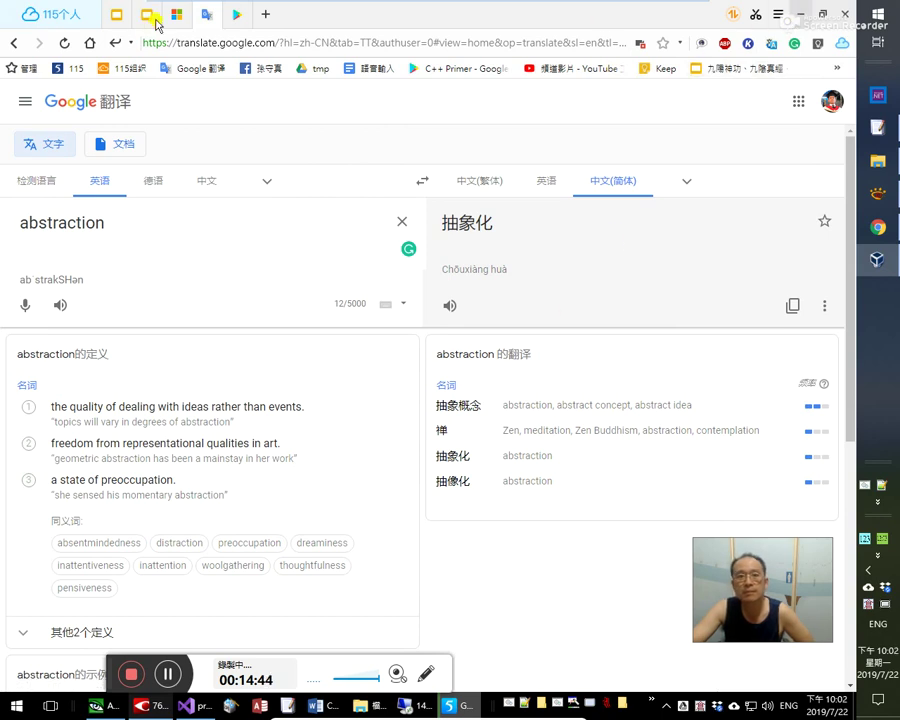
pyautogui.click(237, 16)
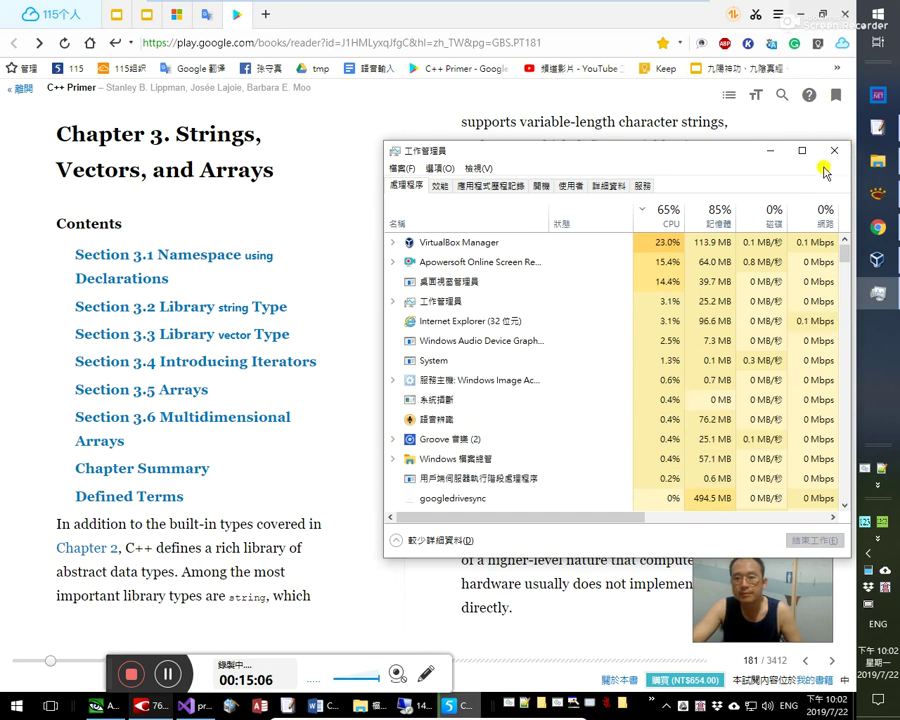
pyautogui.click(833, 152)
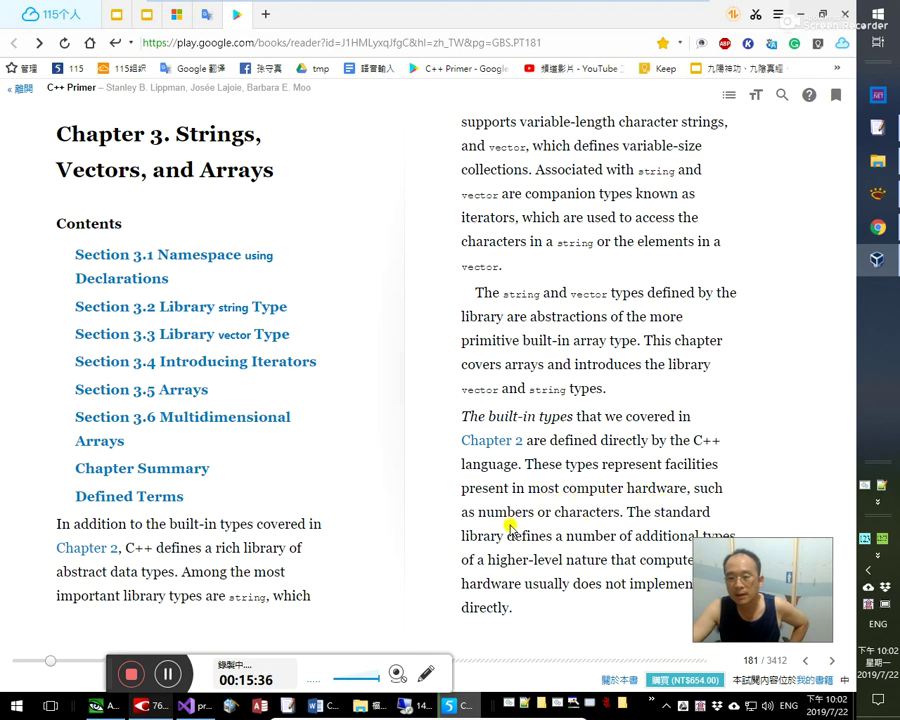
pyautogui.moveTo(720, 572); pyautogui.dragTo(731, 603)
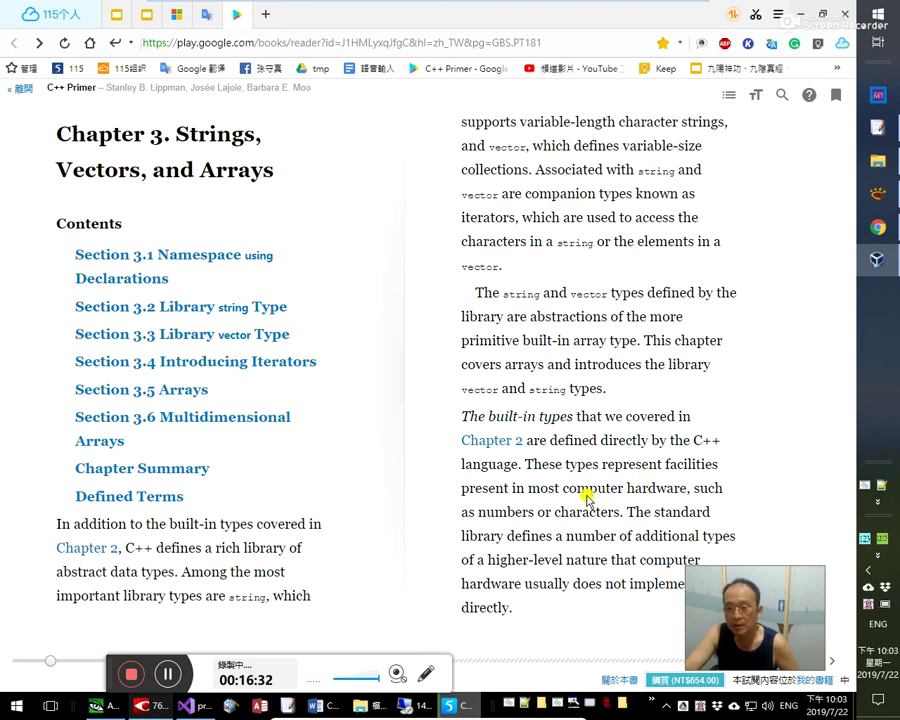
# - Look up the word "present" from the book page in the pop-up translator and in Google Translate
pyautogui.doubleClick(472, 494)
pyautogui.click(527, 315)
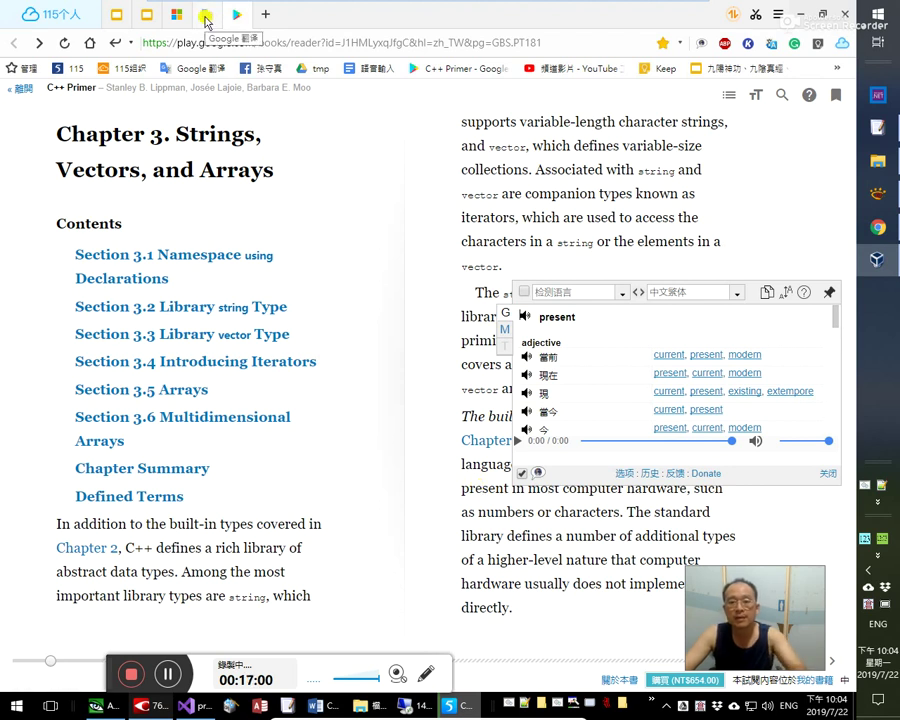
pyautogui.click(204, 17)
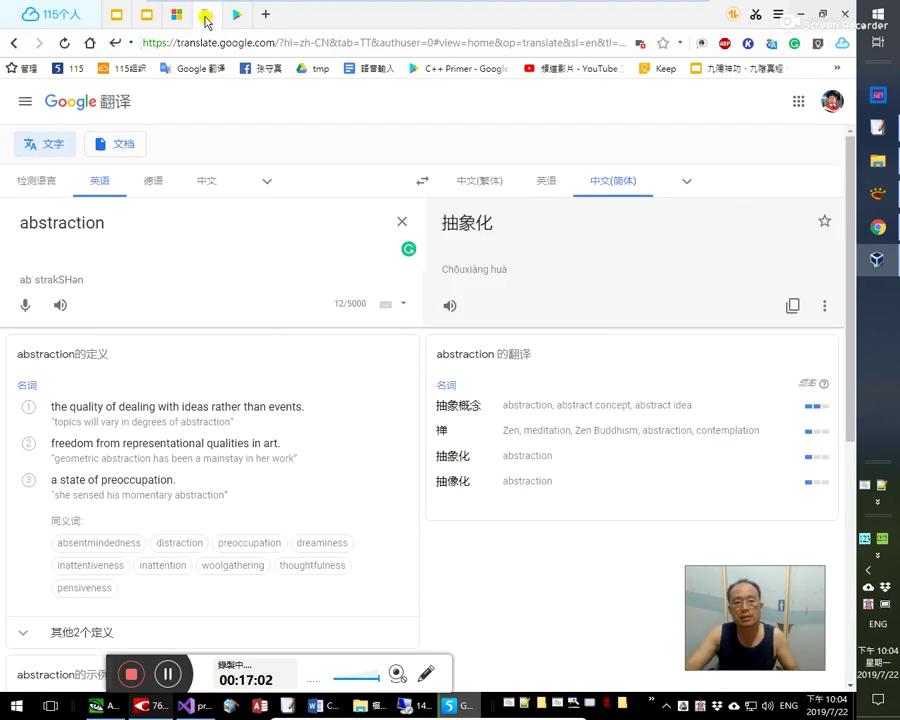
pyautogui.tripleClick(197, 213)
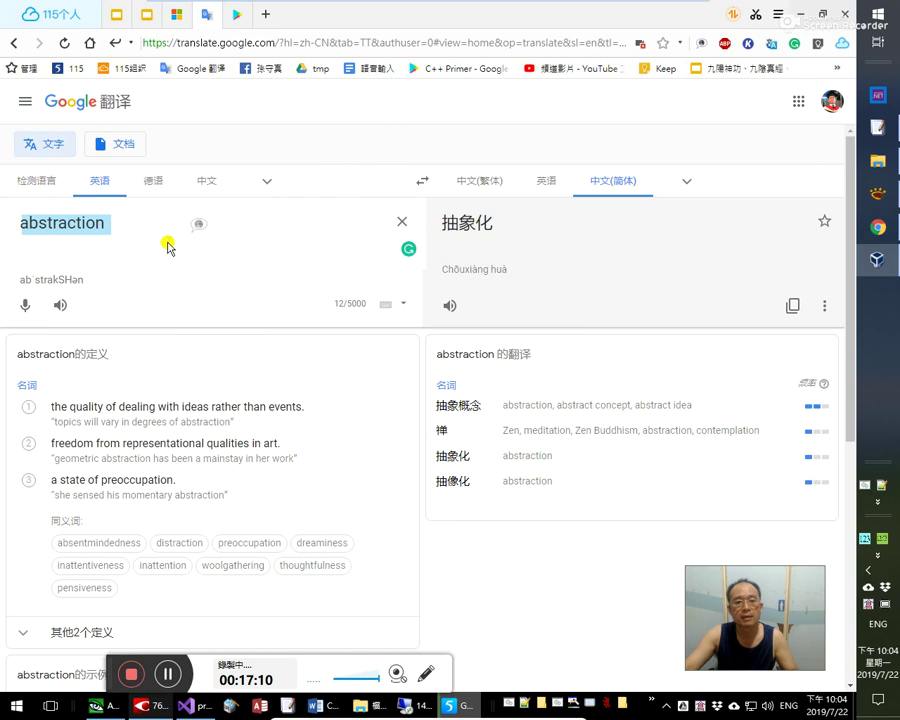
pyautogui.click(167, 246)
pyautogui.hotkey('ctrl', 'a')
pyautogui.write('present')
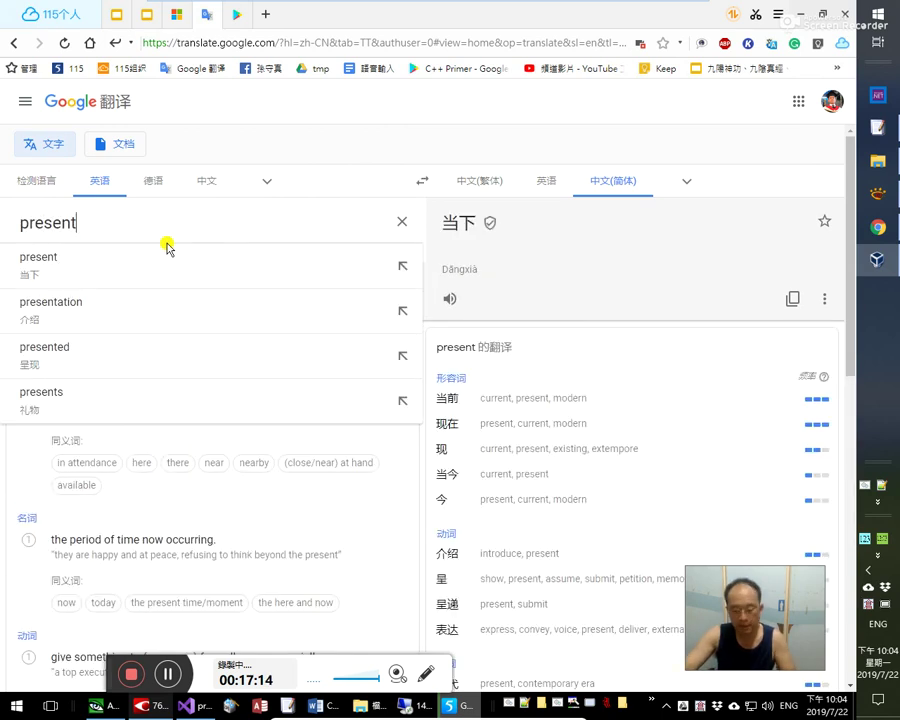
pyautogui.press('Return')
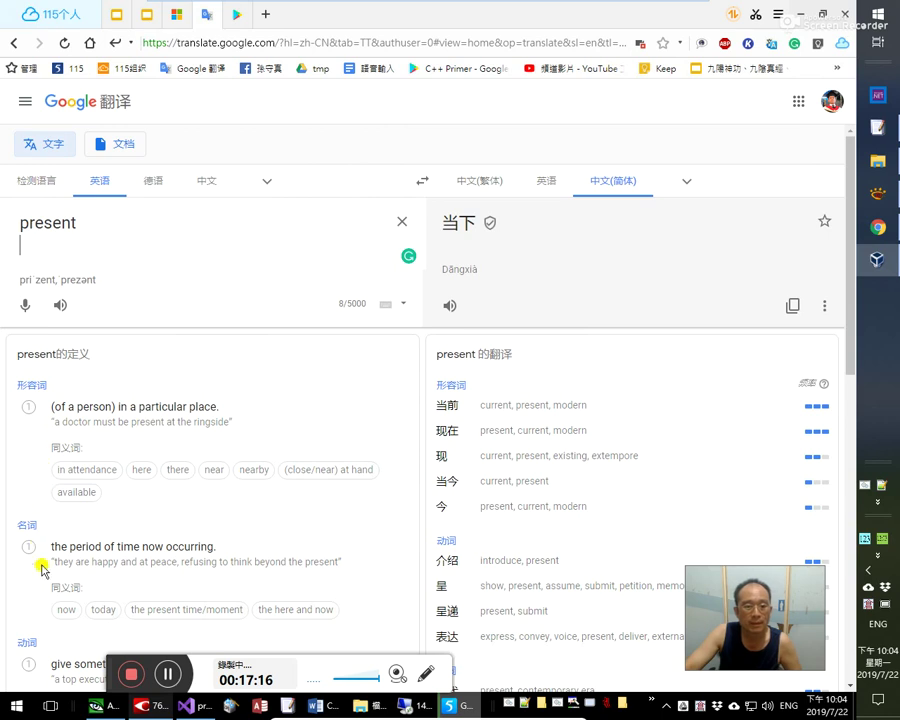
# - Translate "ceremonially" in the verb definition of "present" with the pop-up translator
pyautogui.scroll(-1, 60, 660)
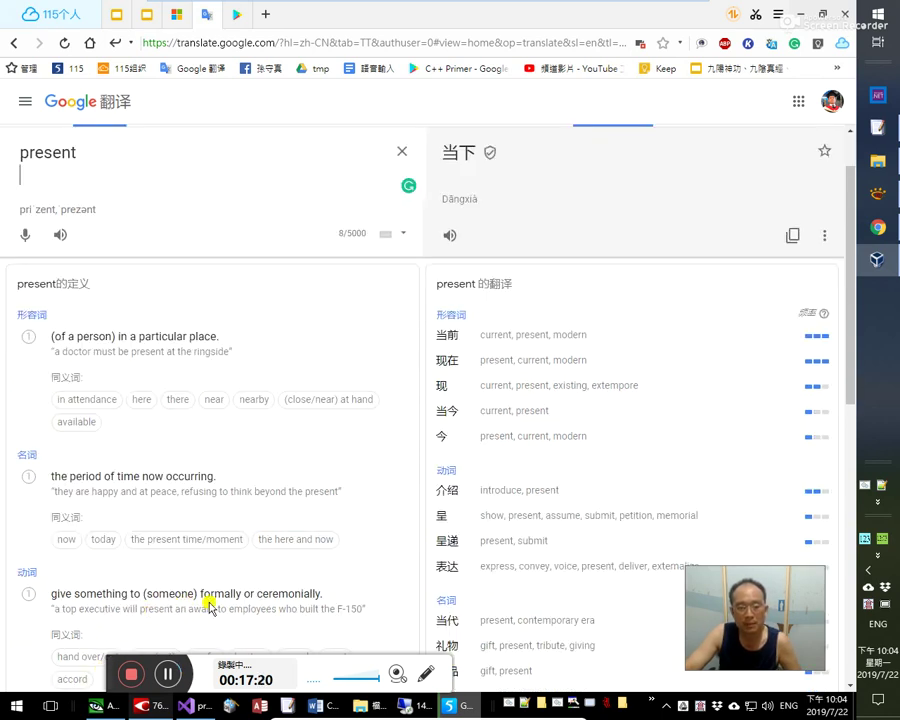
pyautogui.doubleClick(301, 594)
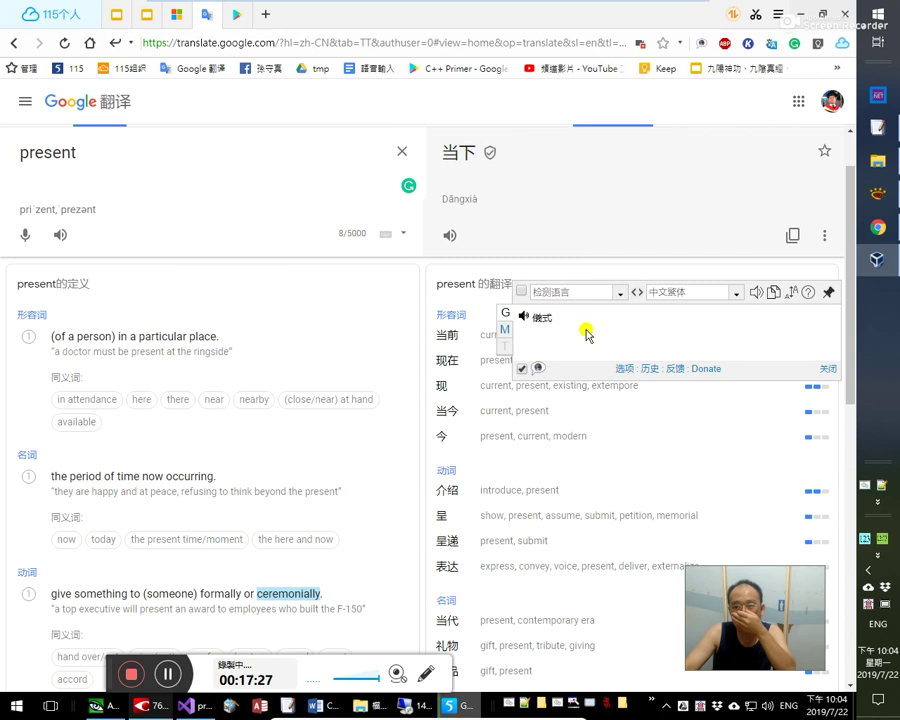
# - Listen to the pronunciation of "ceremonially" and read through the definitions and Chinese translations of "present" in Google Translate
pyautogui.click(758, 293)
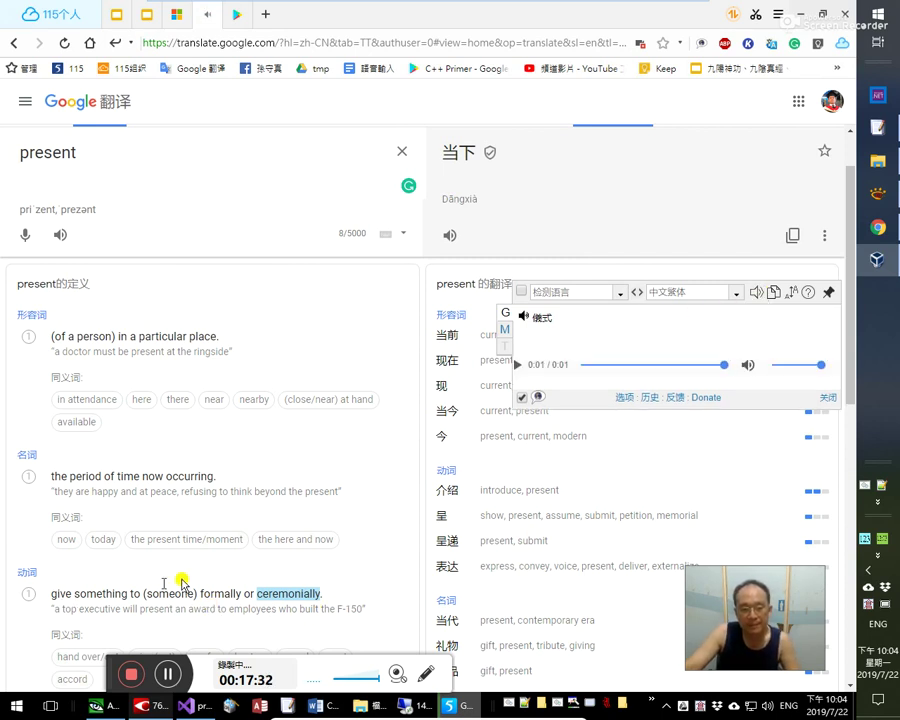
pyautogui.scroll(-1, 207, 575)
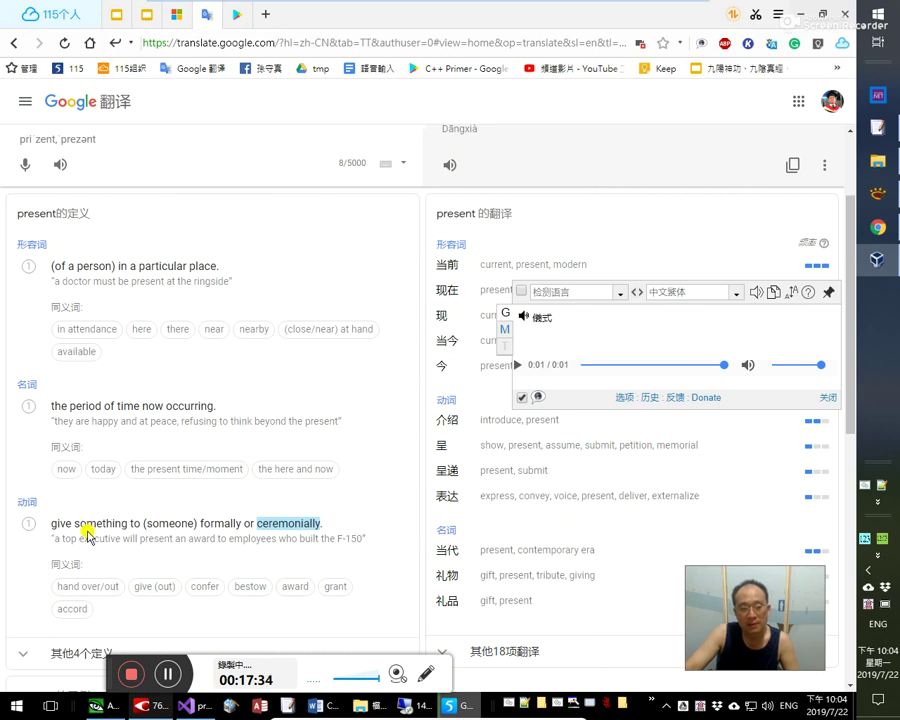
pyautogui.scroll(-2, 108, 550)
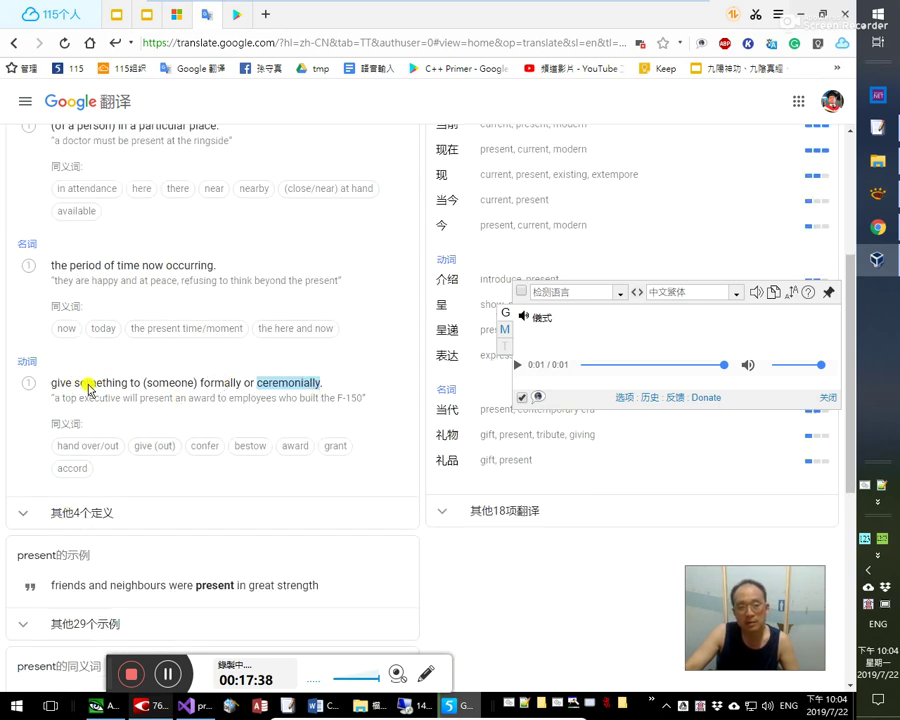
pyautogui.scroll(3, 183, 505)
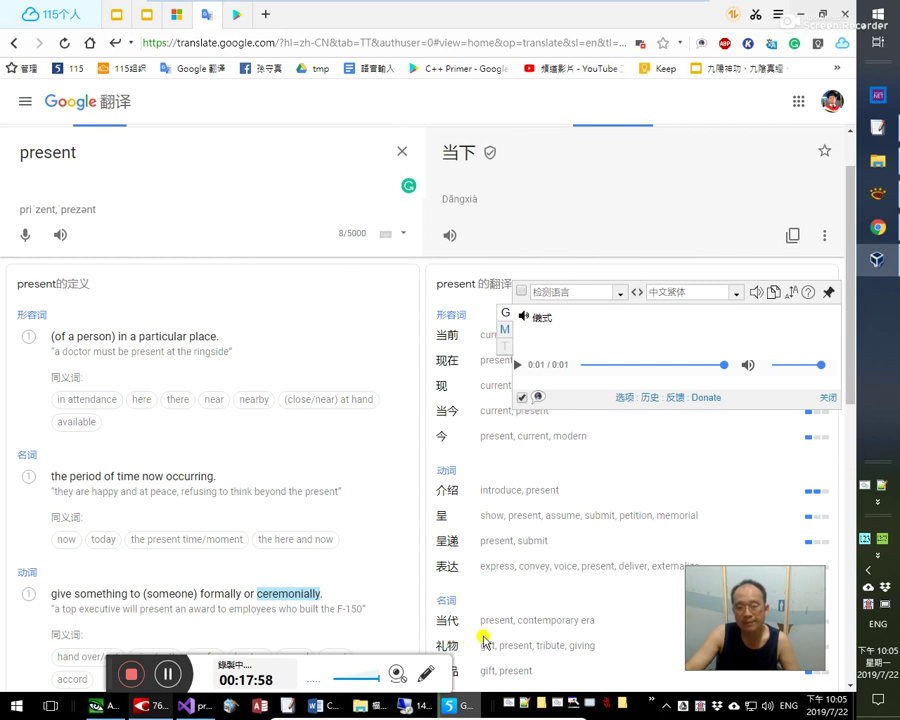
pyautogui.scroll(-1, 474, 645)
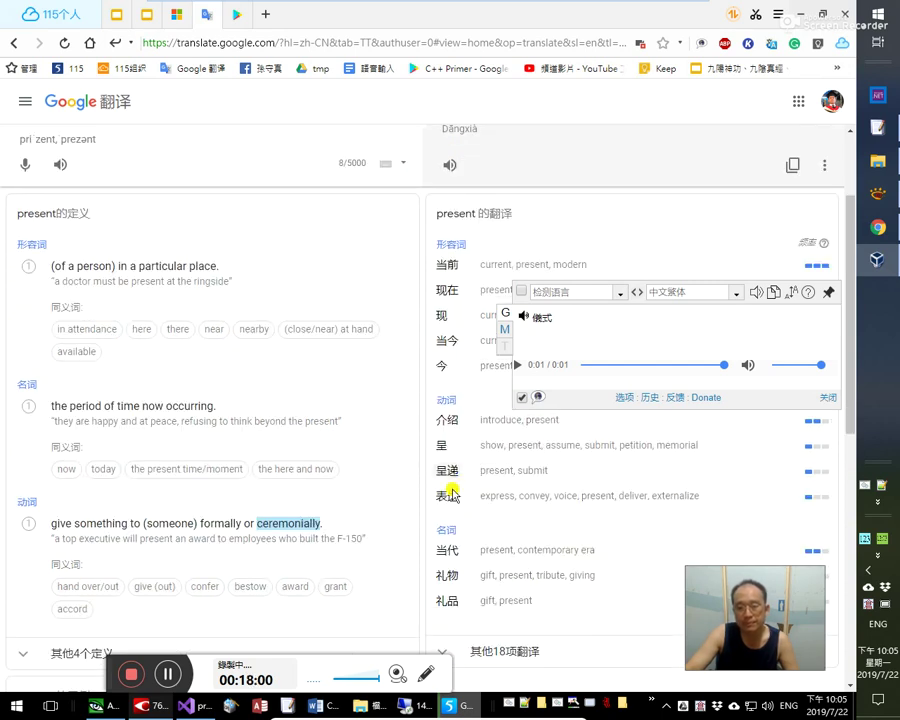
# - Close the "present" translation pop-up on the e-book's Chapter 3 page and return to that page after rechecking Google Translate
pyautogui.click(234, 15)
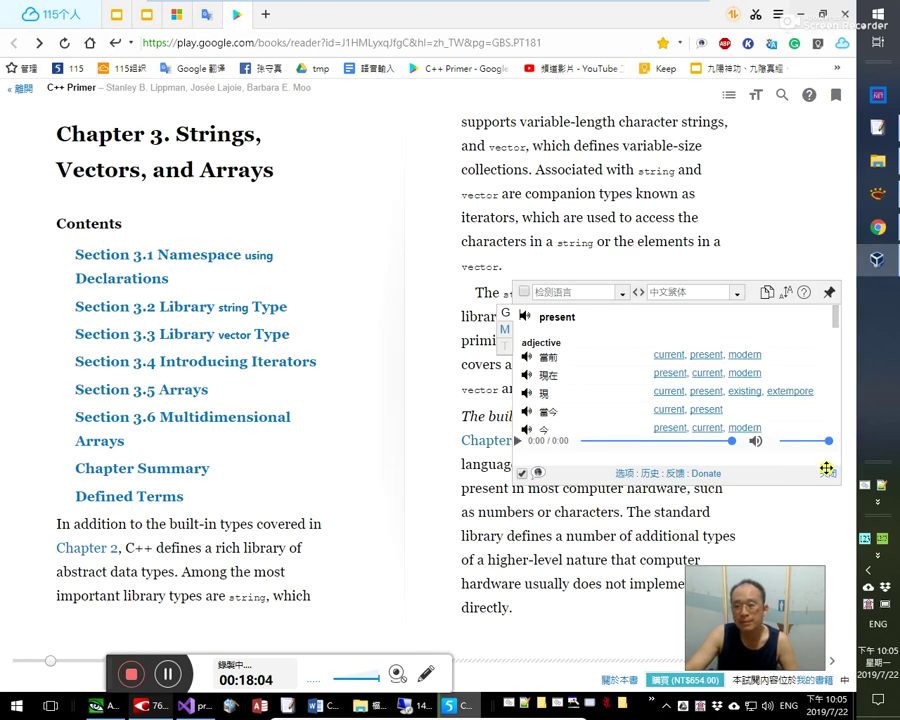
pyautogui.click(826, 471)
pyautogui.click(202, 16)
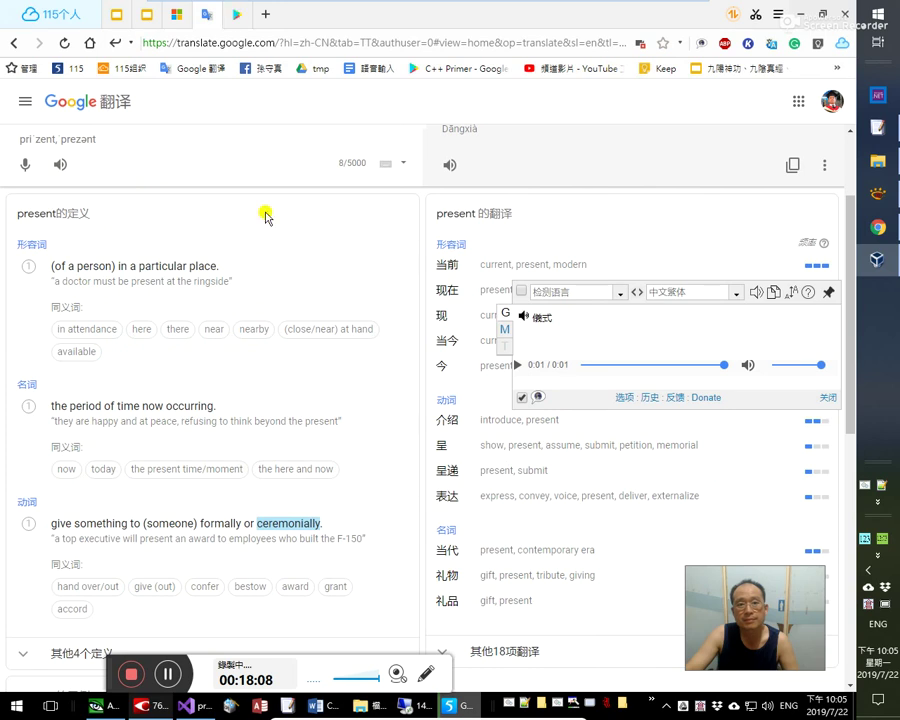
pyautogui.scroll(1, 307, 374)
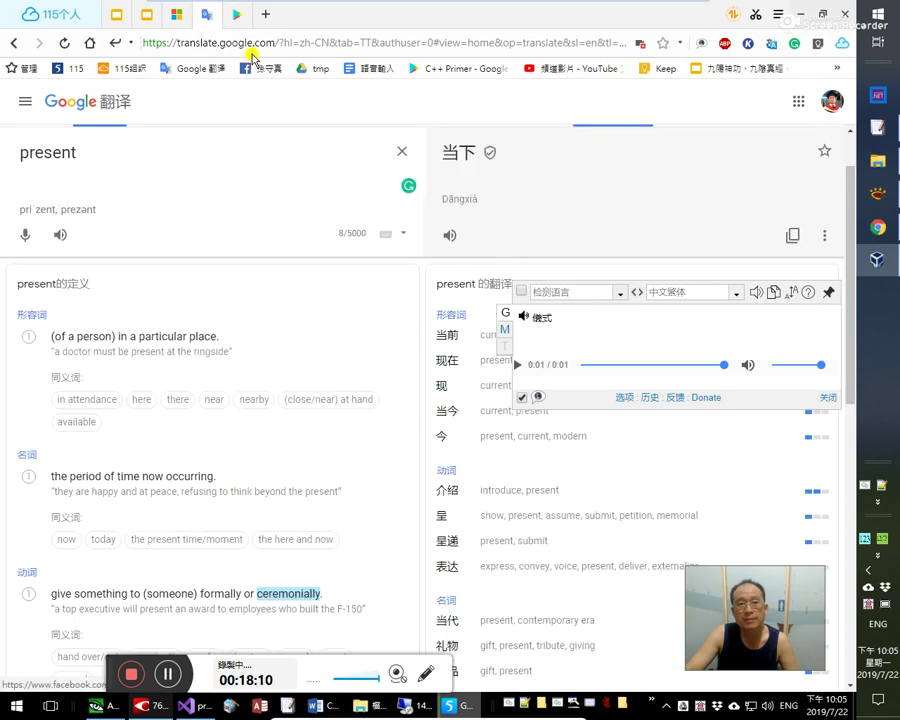
pyautogui.click(238, 20)
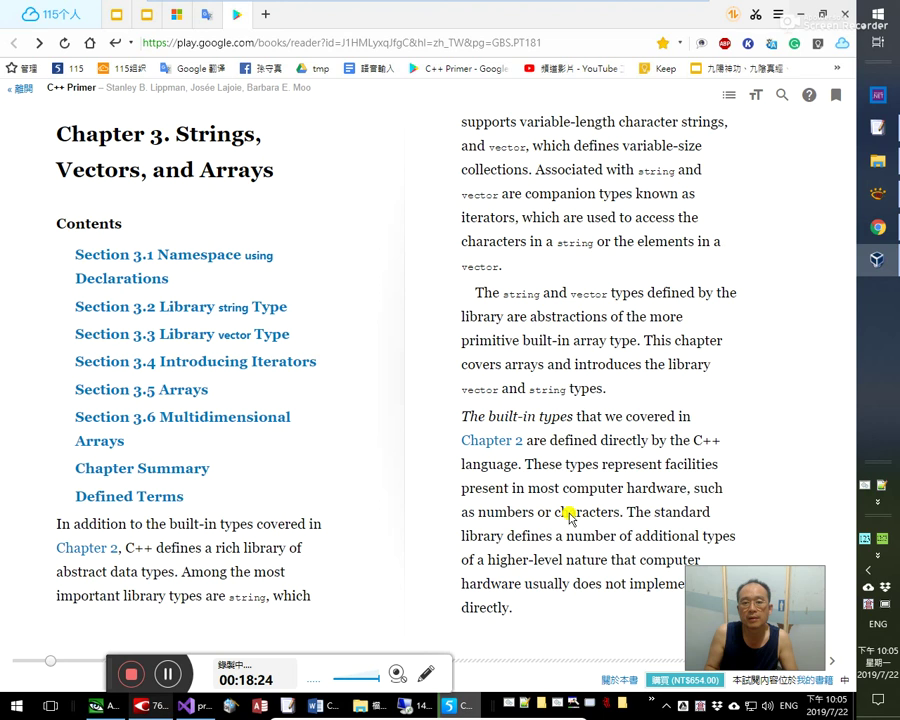
# - Switch to the Word notes and begin a line under the 頁82 heading with 「字元」charactar 就是
pyautogui.hotkey('alt', 'Tab')
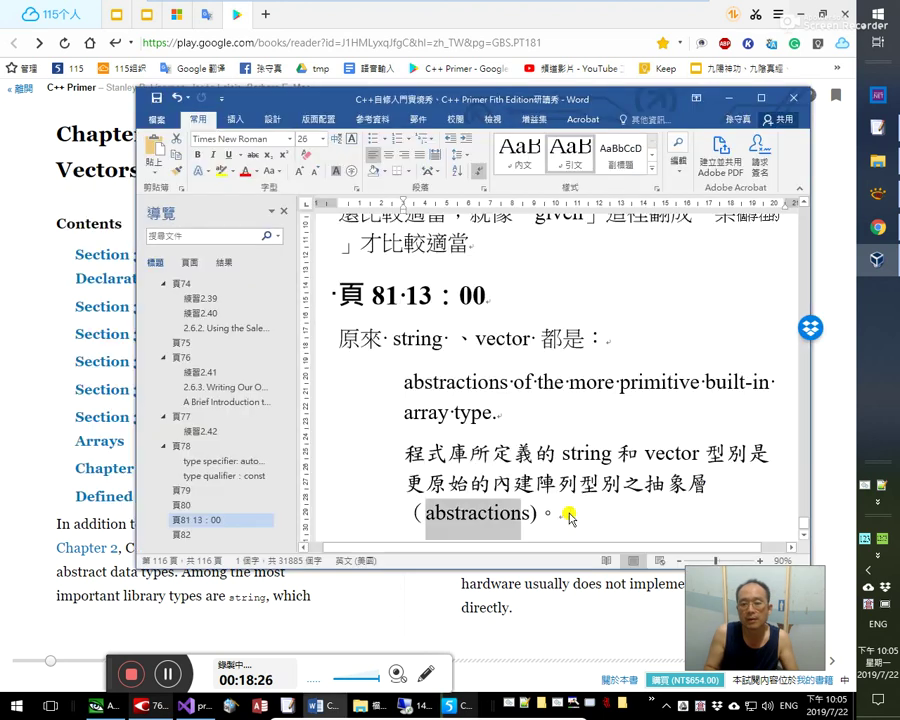
pyautogui.press('Return')
pyautogui.write('頁 82')
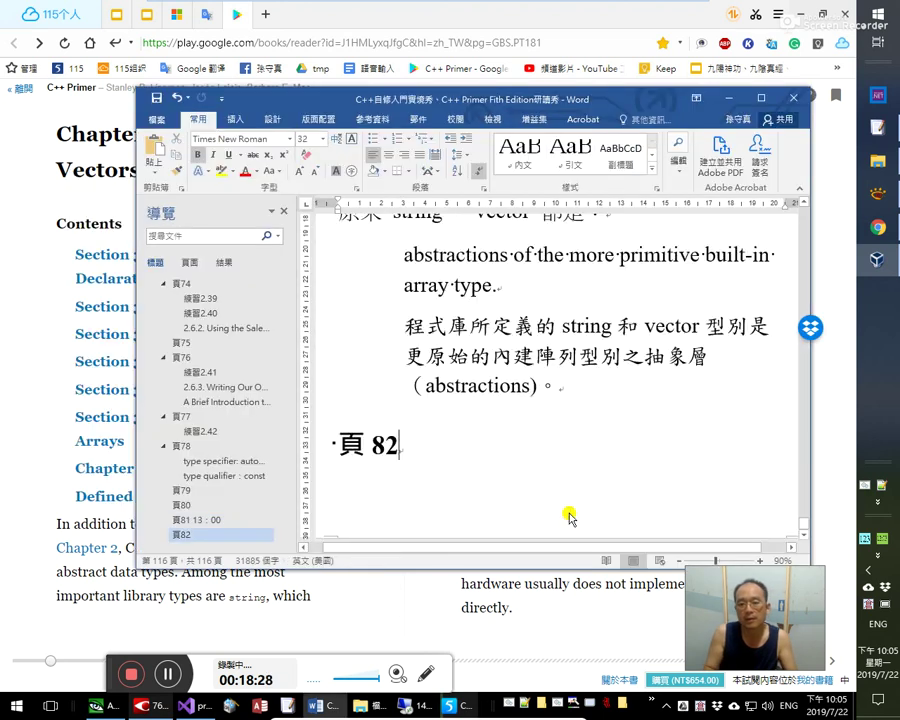
pyautogui.press('Return')
pyautogui.write('jdmm')
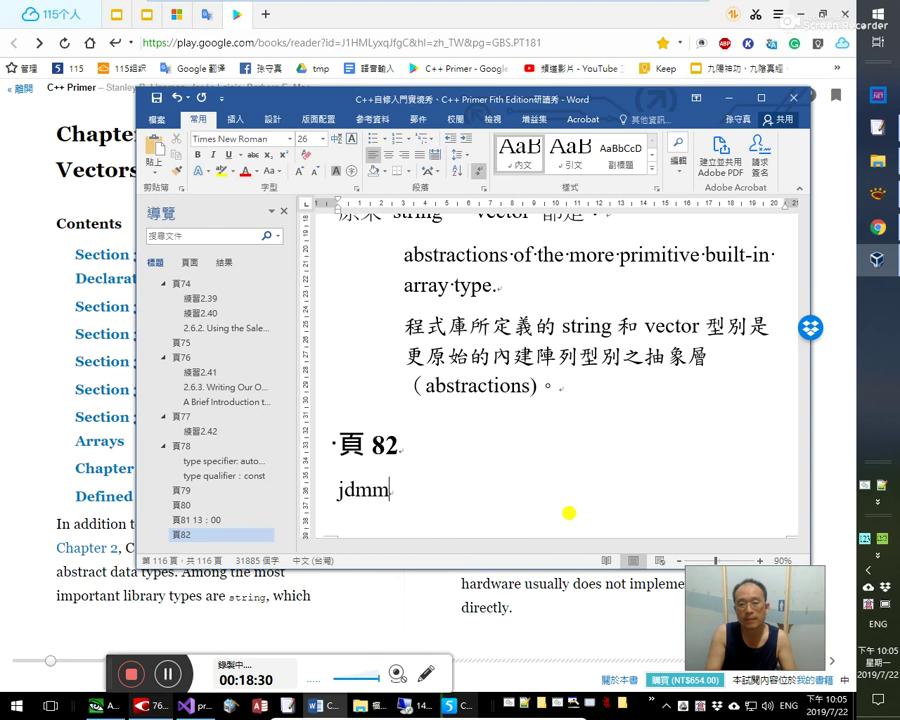
pyautogui.write('字元就是')
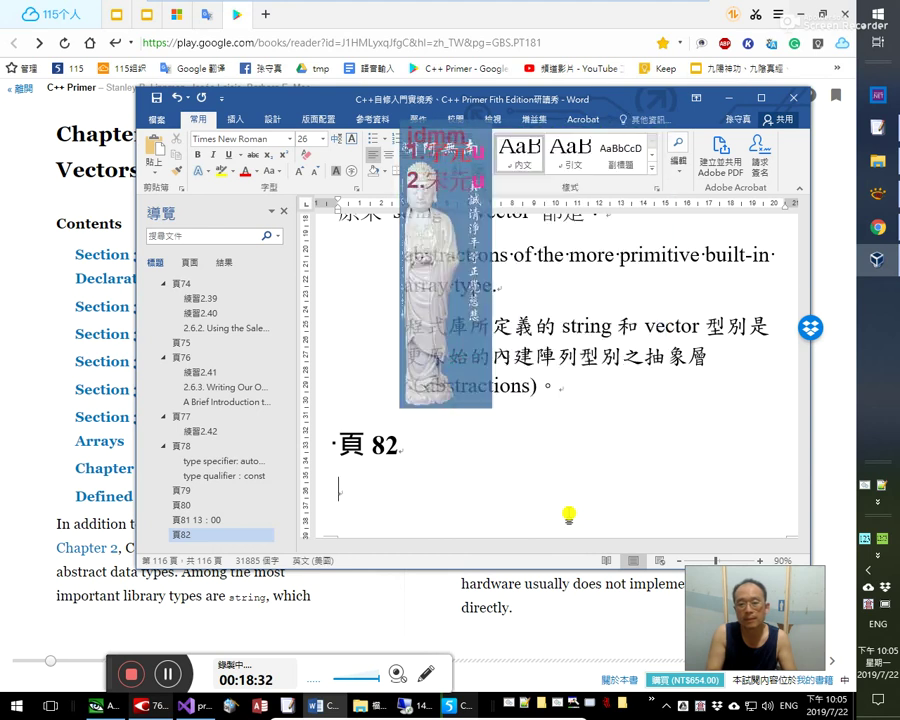
pyautogui.write('「字元就是')
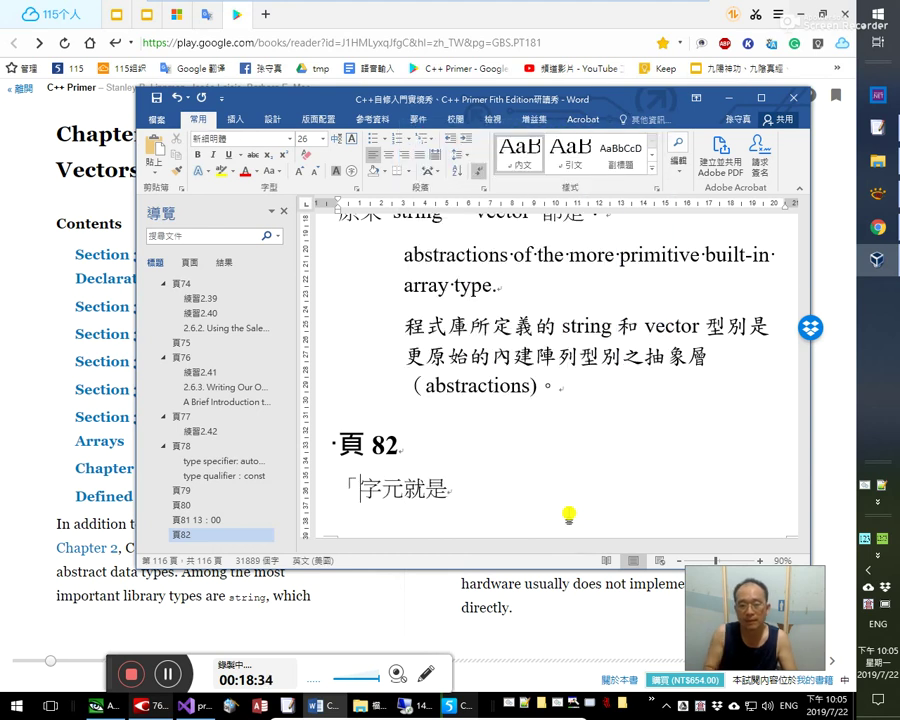
pyautogui.write('」chara')
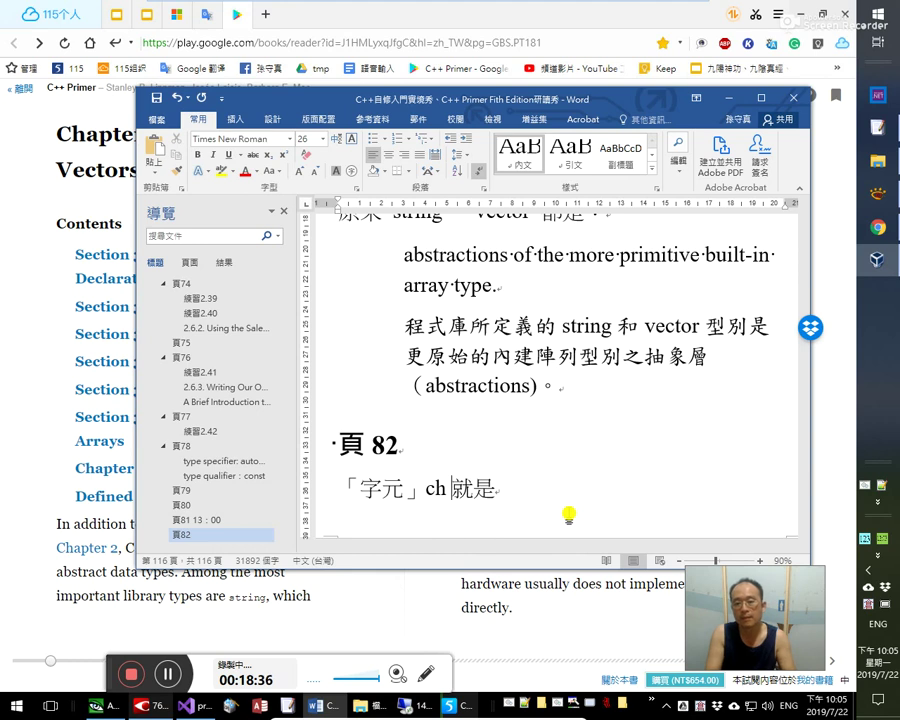
pyautogui.write('cter')
pyautogui.press('BackSpace')
pyautogui.press('BackSpace')
pyautogui.write('ar')
pyautogui.click(568, 513)
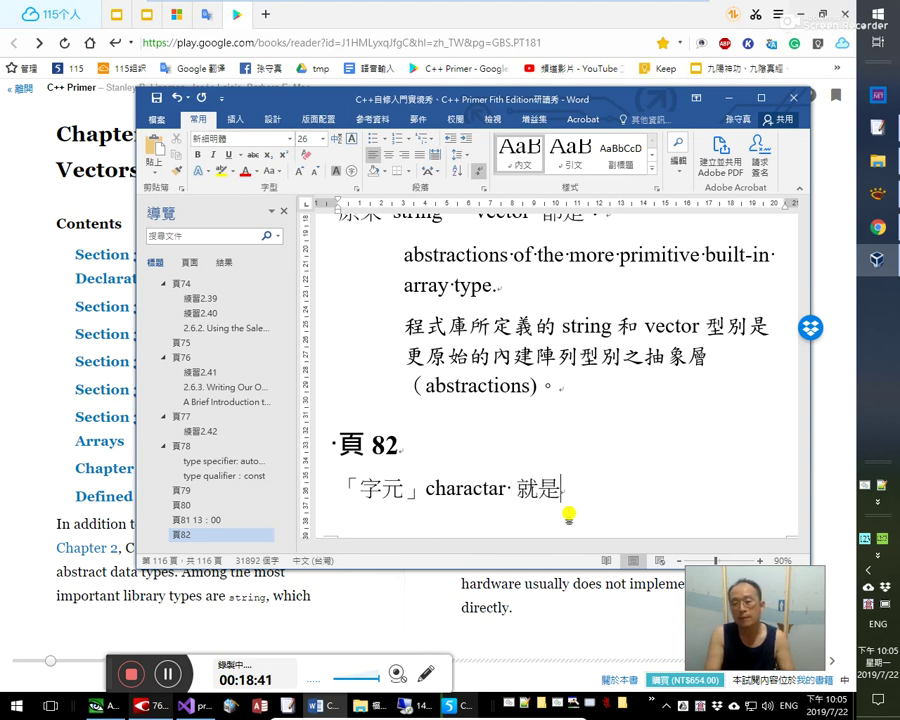
# - Continue the page 82 note with 包括「字母+符號」, correcting the miswritten 符距離 to 符號
pyautogui.write('包括')
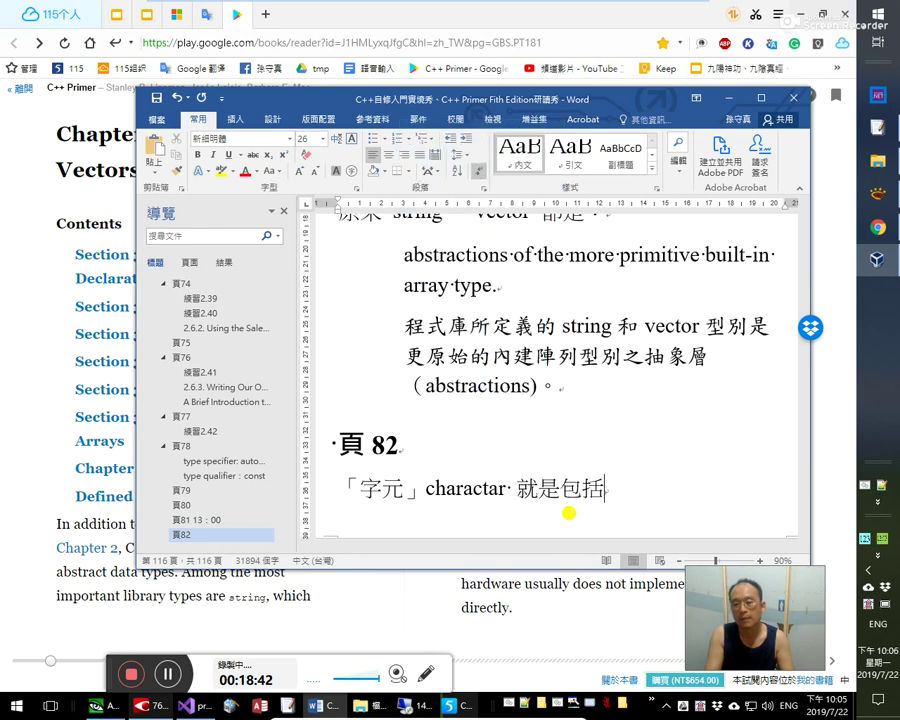
pyautogui.write('「字母')
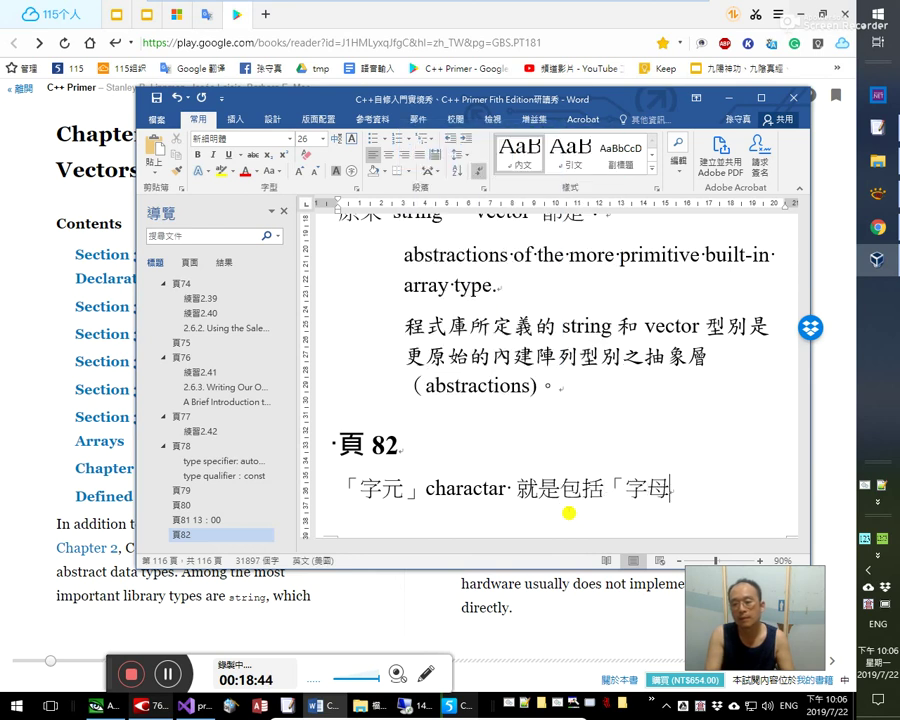
pyautogui.write('+符距離')
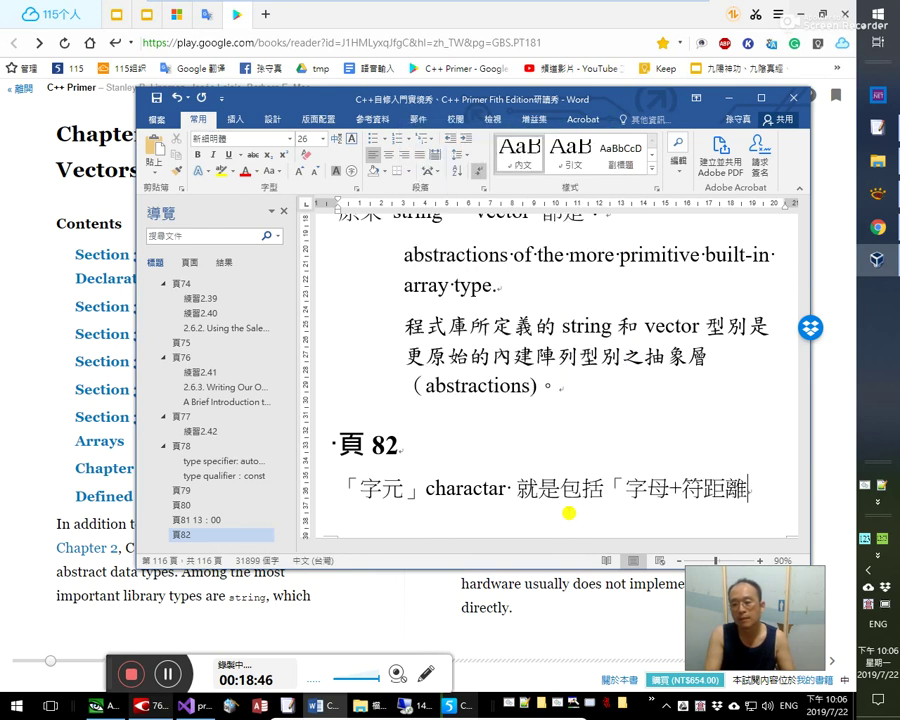
pyautogui.hotkey('shift', 'Left')
pyautogui.hotkey('shift', 'Left')
pyautogui.write('號')
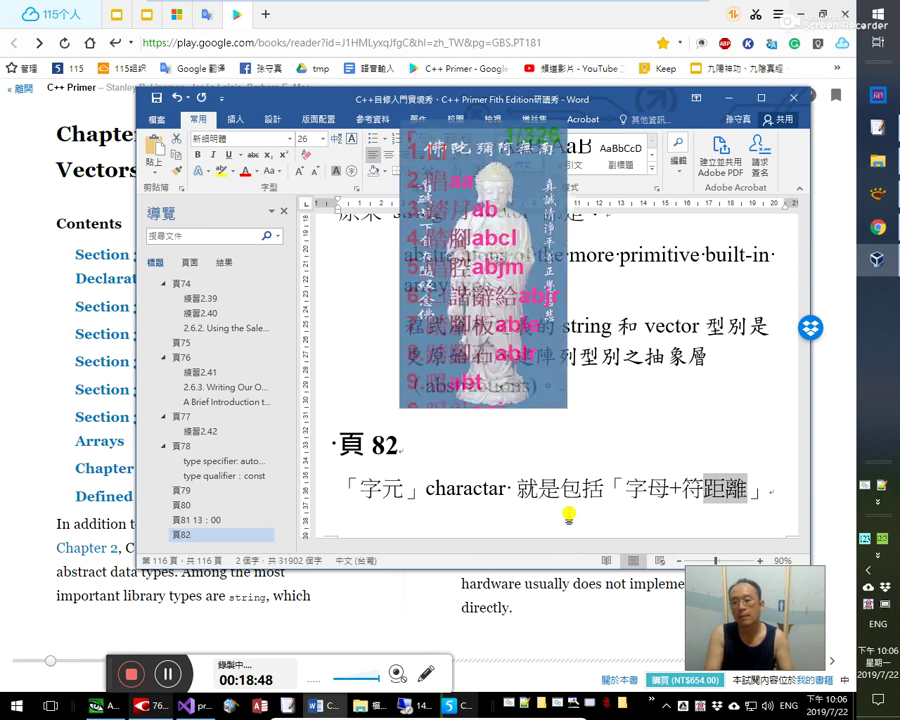
# - Add =未得 at the end of the page 82 note and insert 所以 before the equals sign
pyautogui.press('End')
pyautogui.write('=未得')
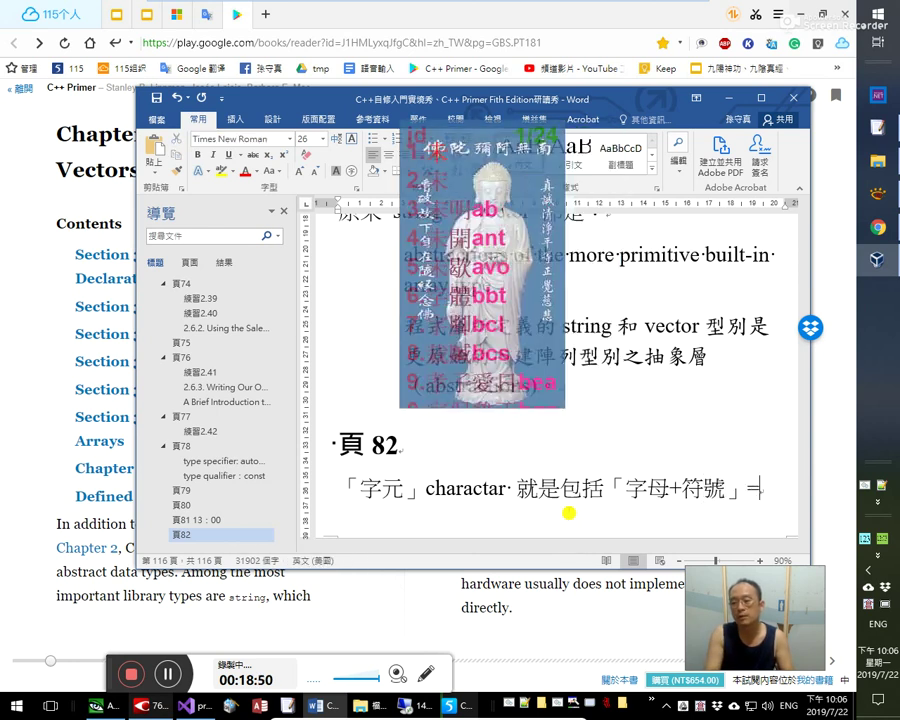
pyautogui.press('Left')
pyautogui.press('Left')
pyautogui.write('所以')
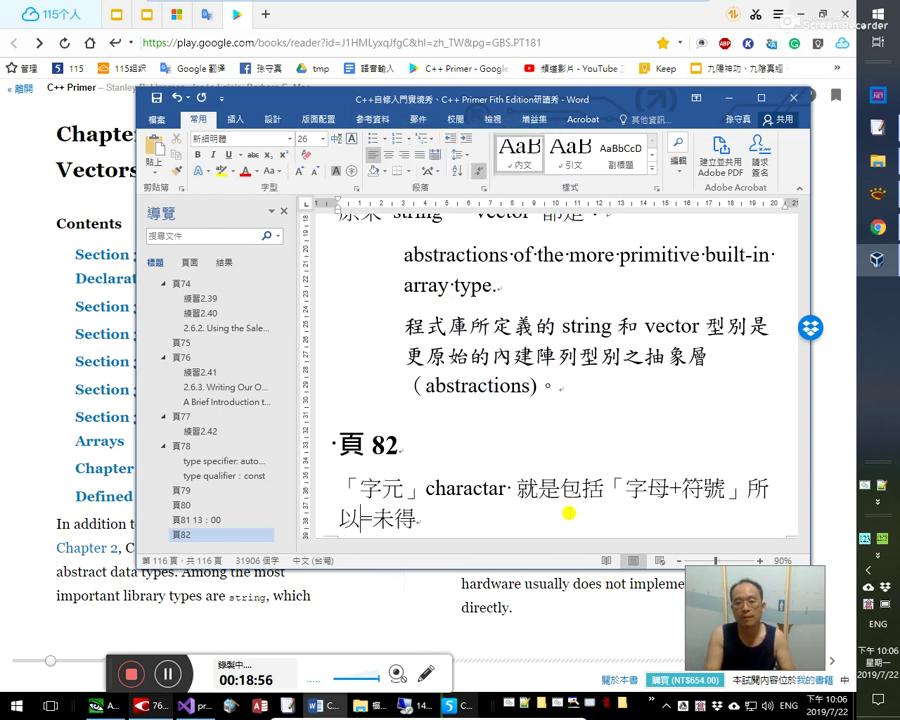
# - Try to replace 所以 before the equals sign with the Unicode symbol for code 2314, and revert the conversion
pyautogui.hotkey('shift', 'Left')
pyautogui.hotkey('shift', 'Left')
pyautogui.write('2')
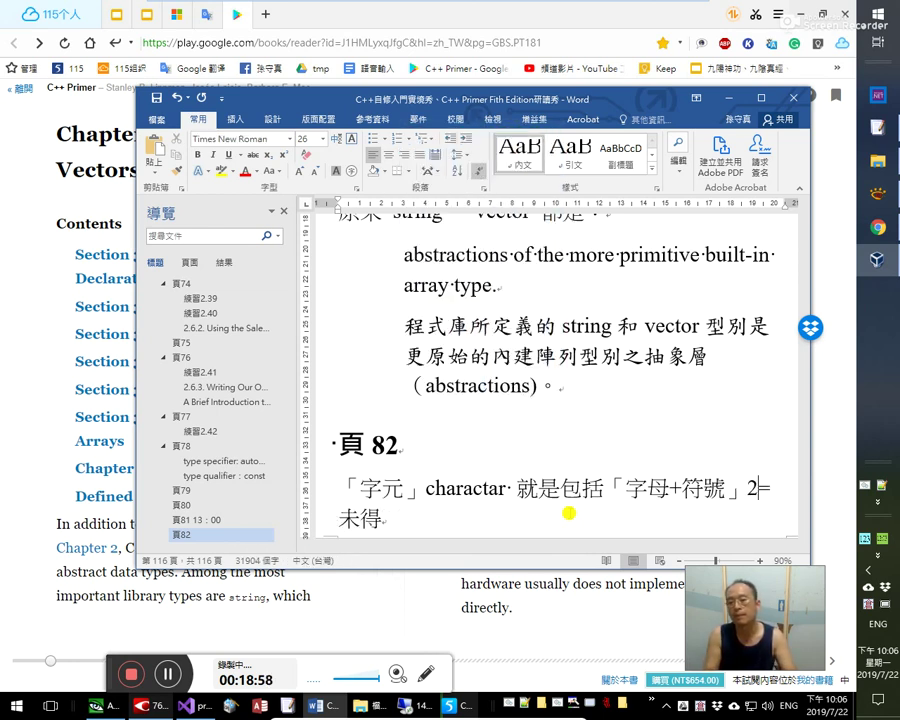
pyautogui.write('134 =未得')
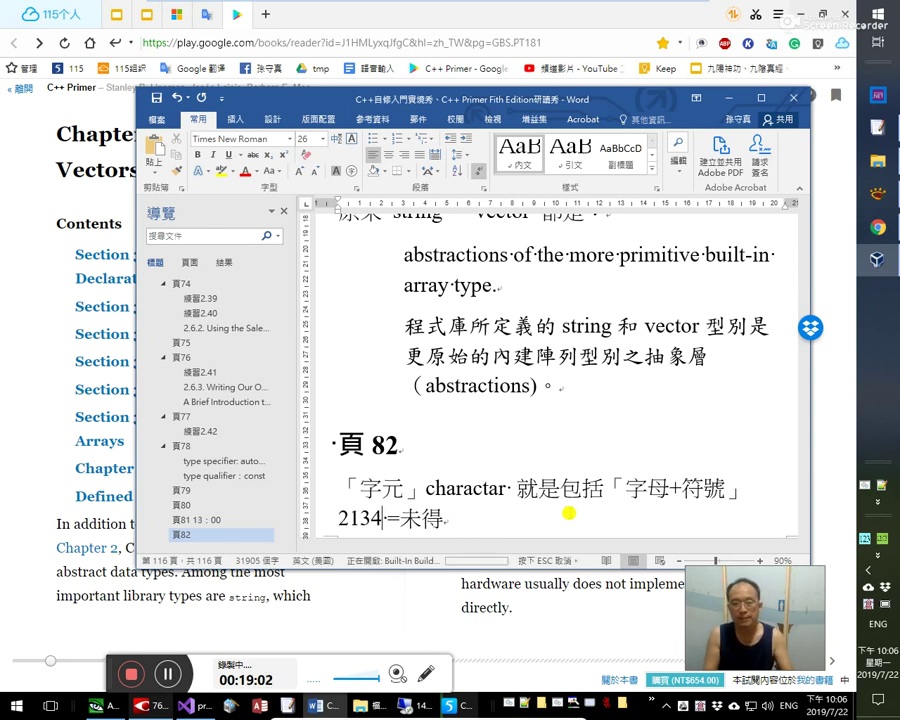
pyautogui.hotkey('shift', 'Home')
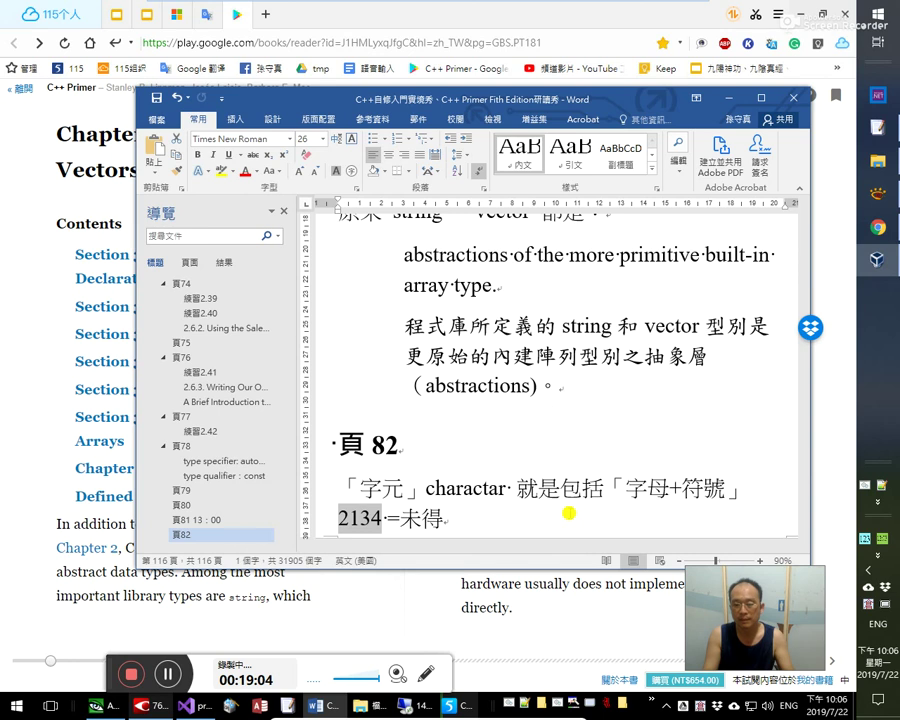
pyautogui.press('Right')
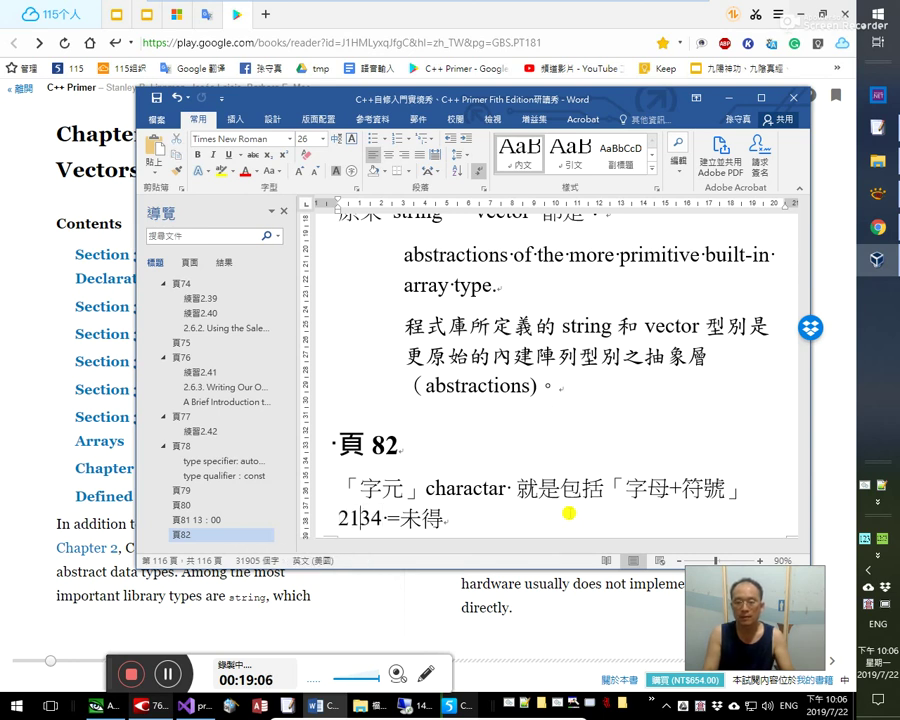
pyautogui.press('Delete')
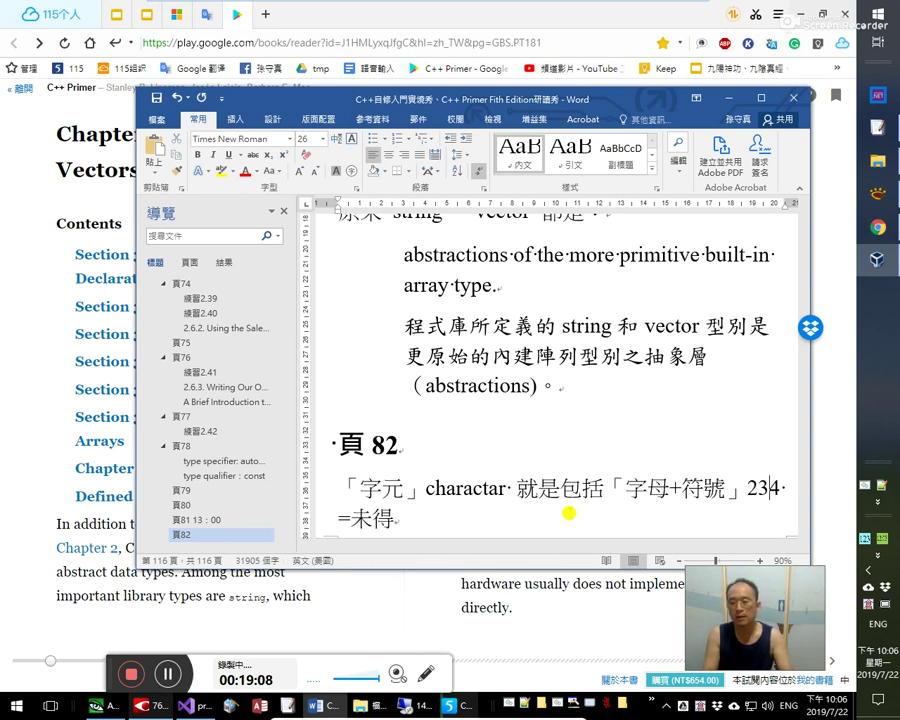
pyautogui.write('1')
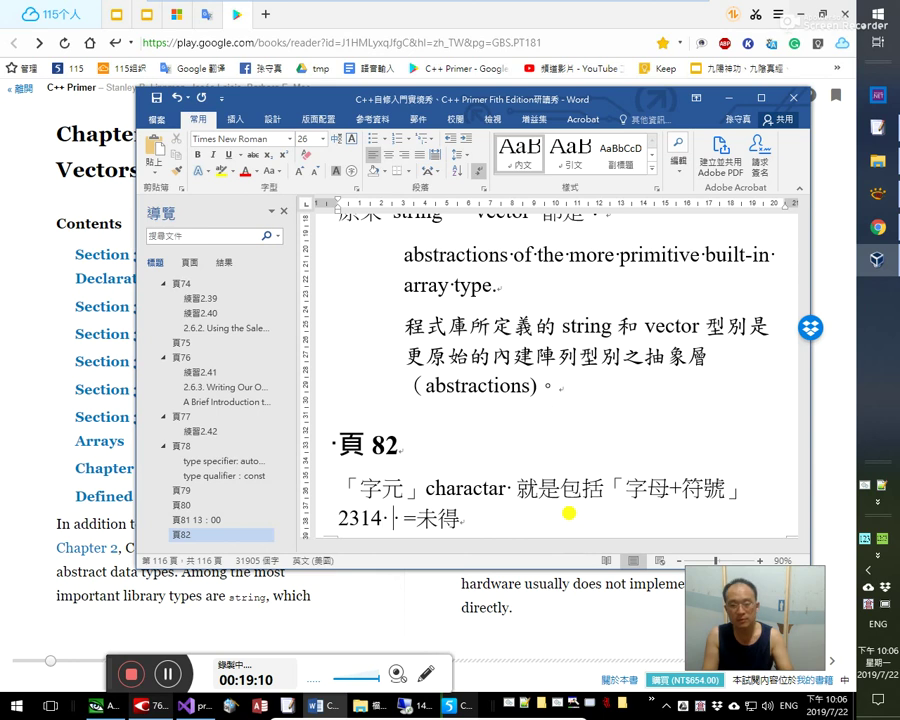
pyautogui.press('F3')
pyautogui.press('Left')
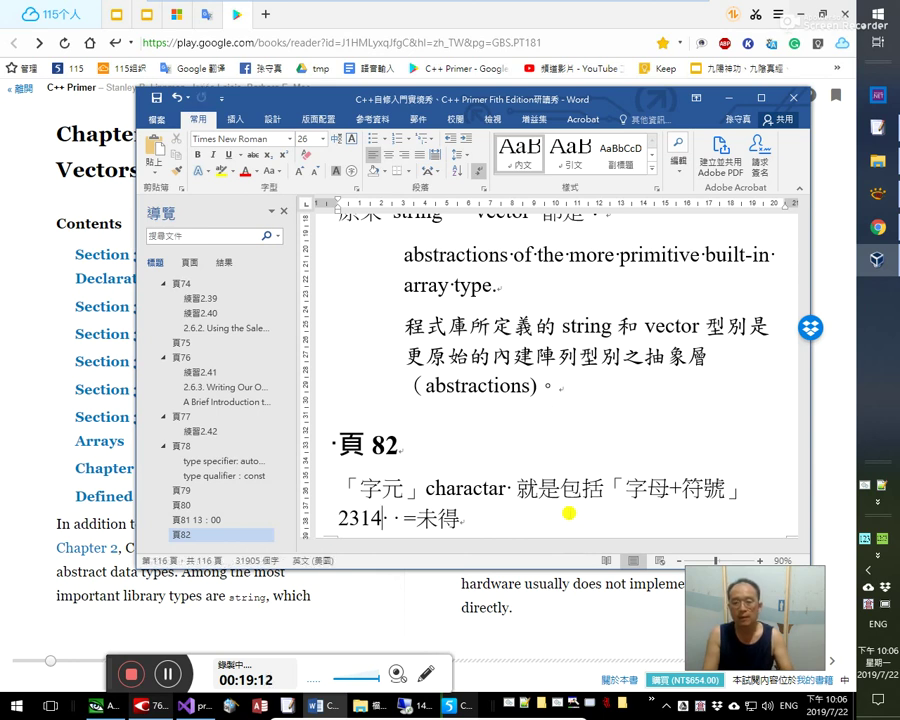
pyautogui.hotkey('alt', 'x')
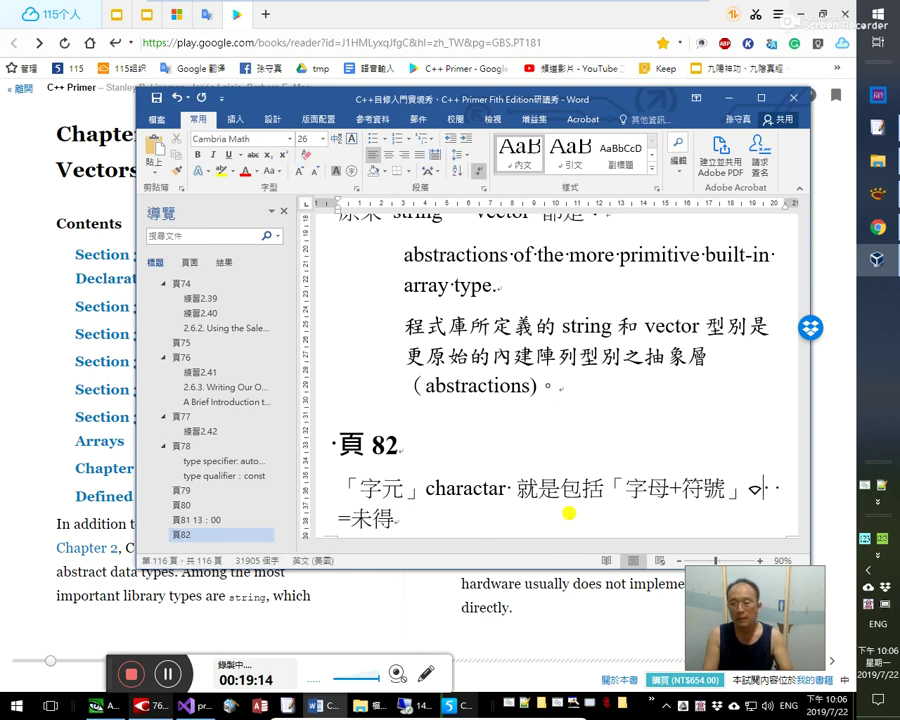
pyautogui.hotkey('alt', 'x')
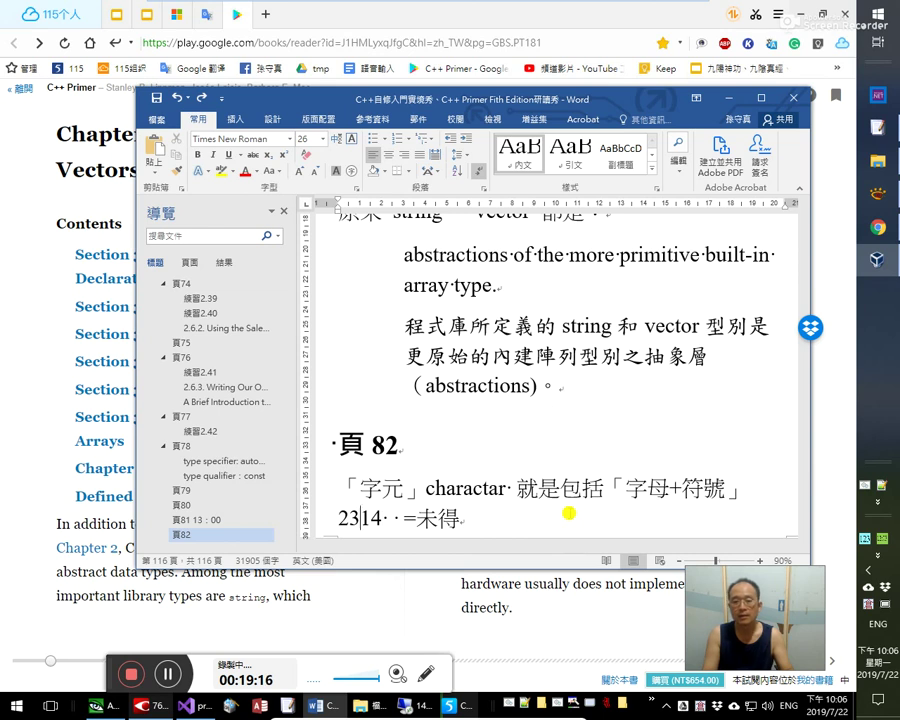
# - Change the code to 2134, convert it to its Unicode symbol and delete that symbol
pyautogui.press('Delete')
pyautogui.write('3')
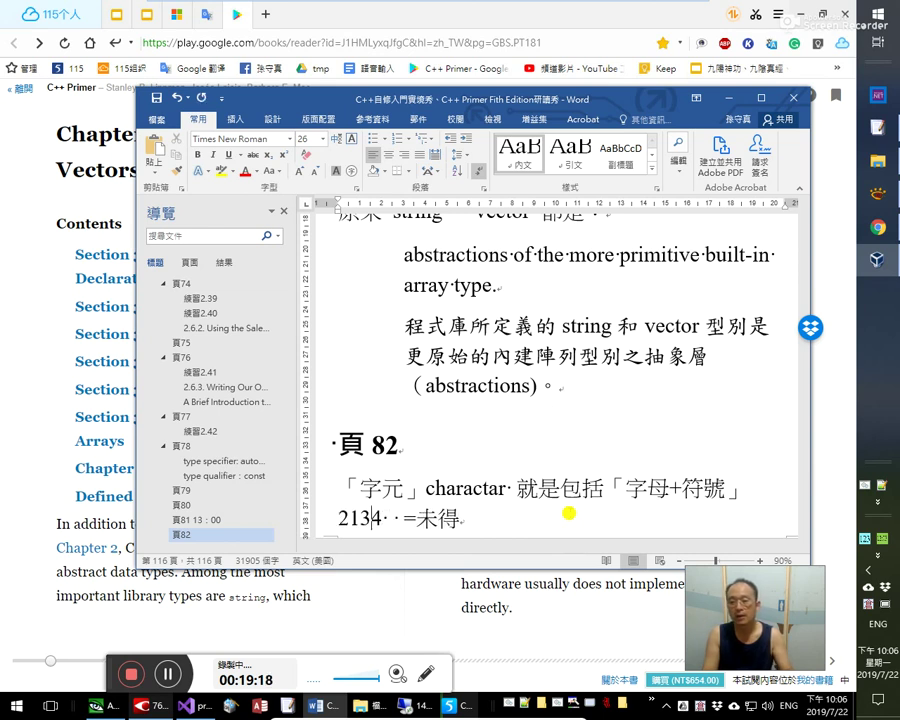
pyautogui.hotkey('alt', 'x')
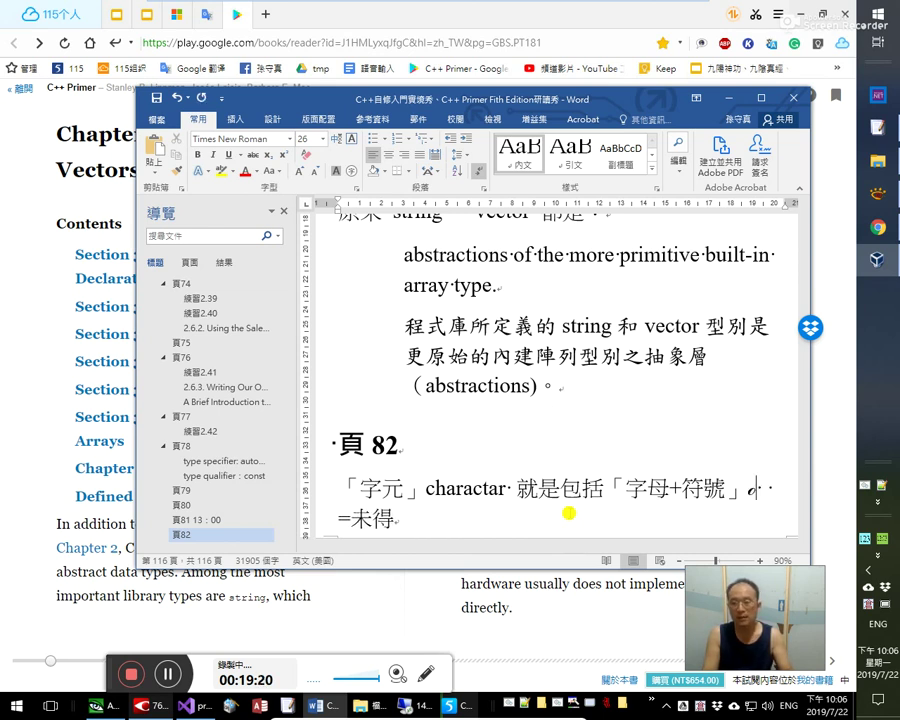
pyautogui.press('BackSpace')
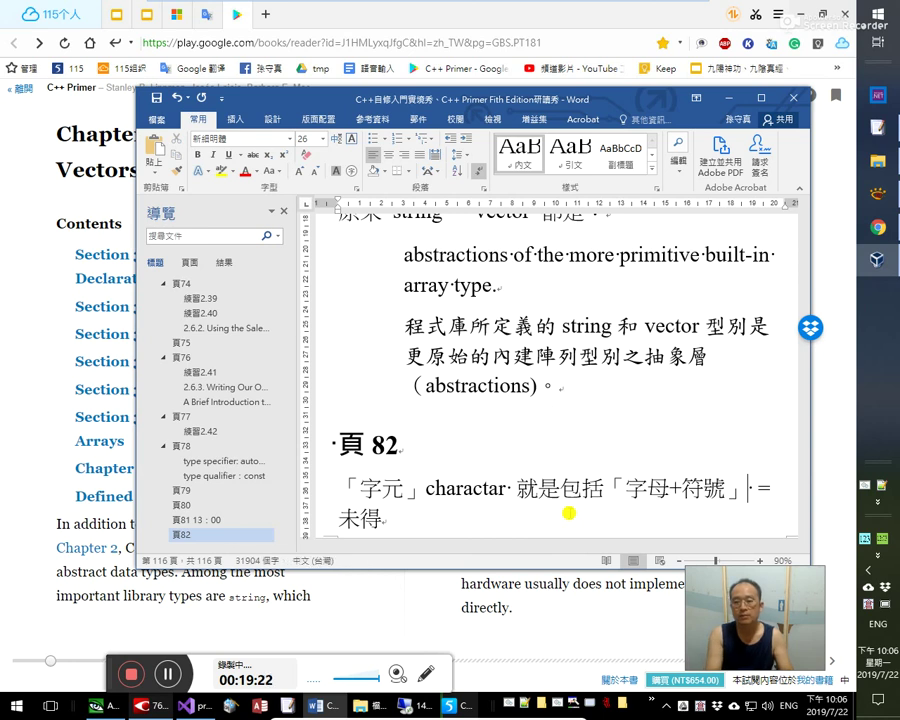
# - Insert 所以「字元」 before the equals sign in the page 82 note
pyautogui.write('所以')
pyautogui.write('字元 =')
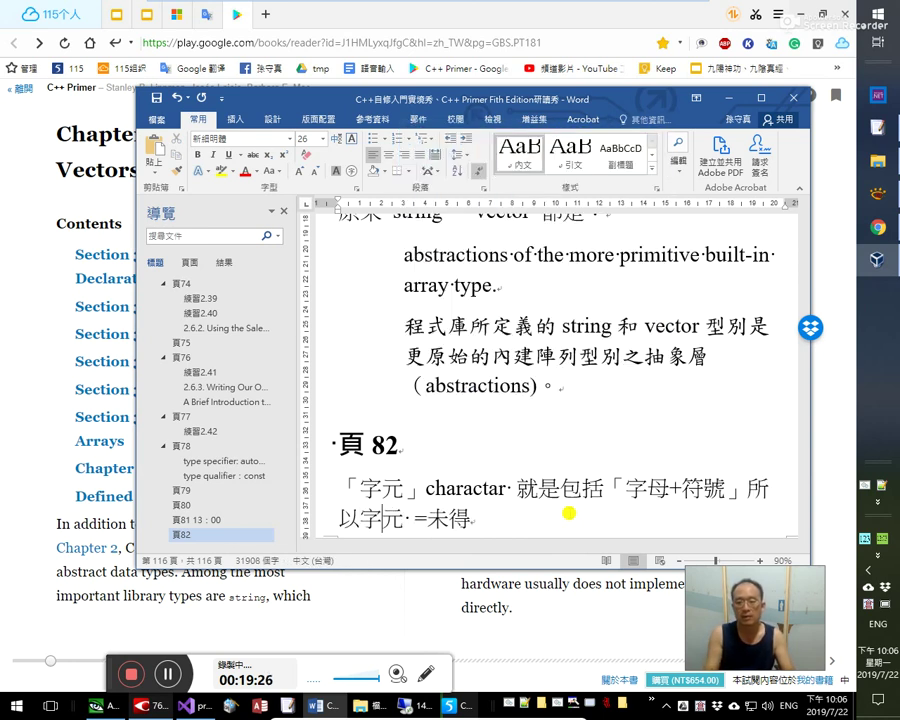
pyautogui.write('「')
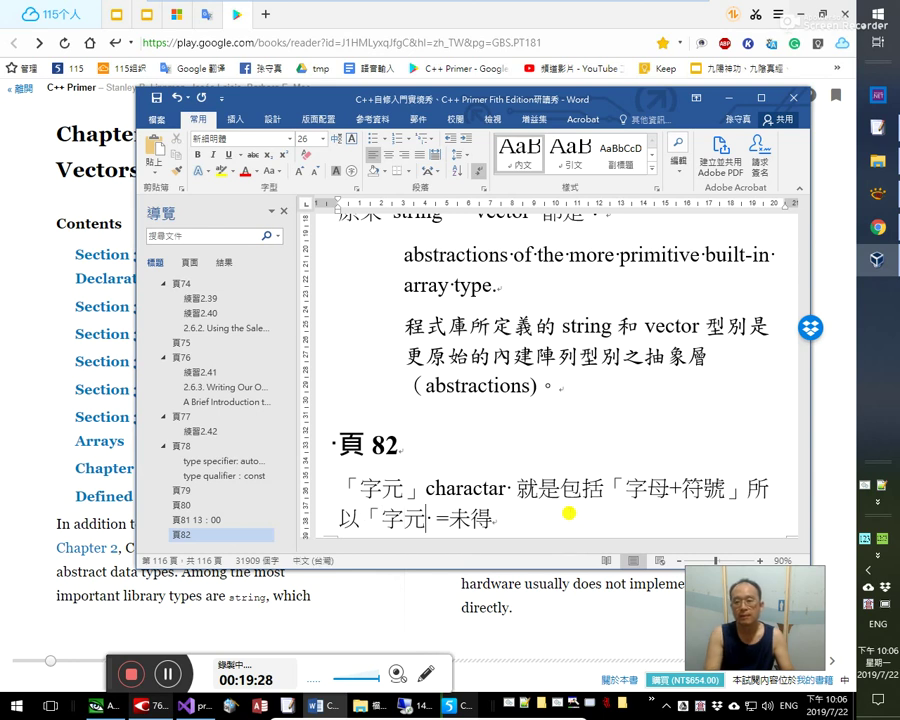
pyautogui.write('」')
# - Replace 未得 after the equals sign with 「字符」 in the page 82 note
pyautogui.press('Right')
pyautogui.press('Right')
pyautogui.press('Right')
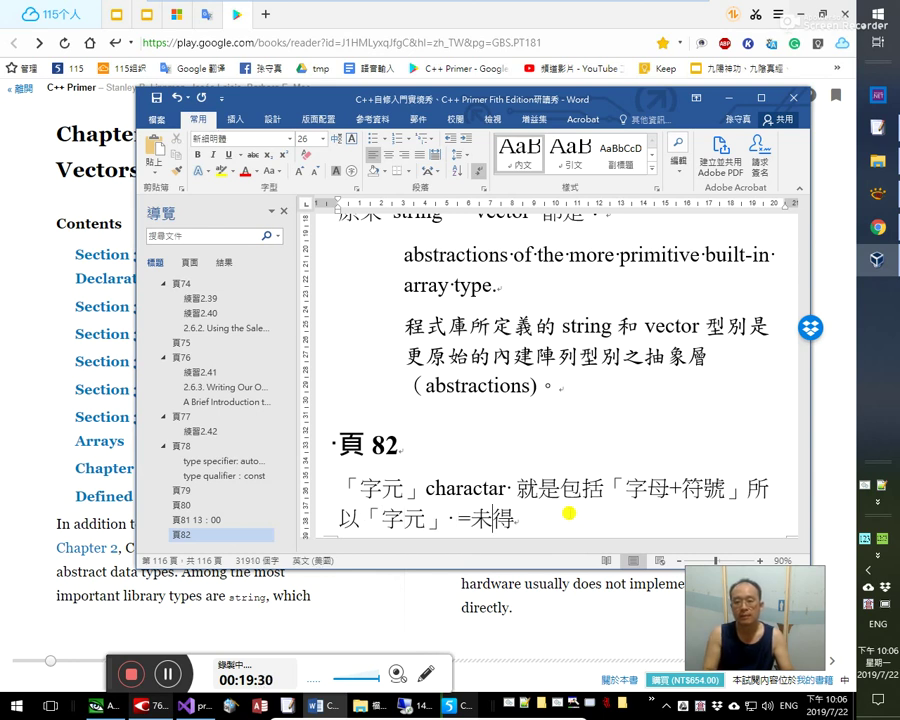
pyautogui.press('BackSpace')
pyautogui.press('Delete')
pyautogui.write('「')
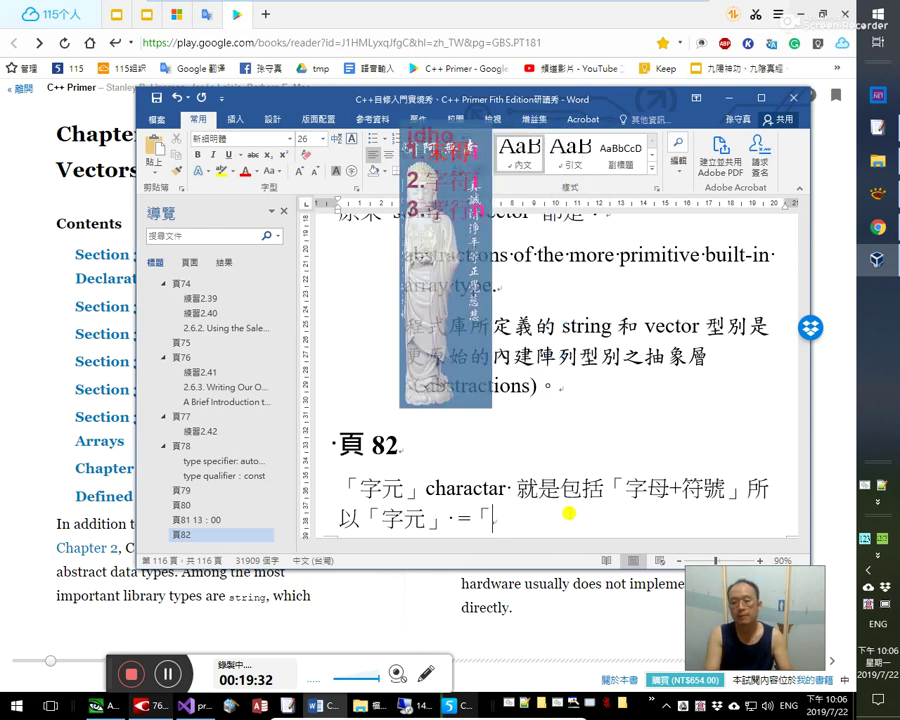
pyautogui.write('字符」')
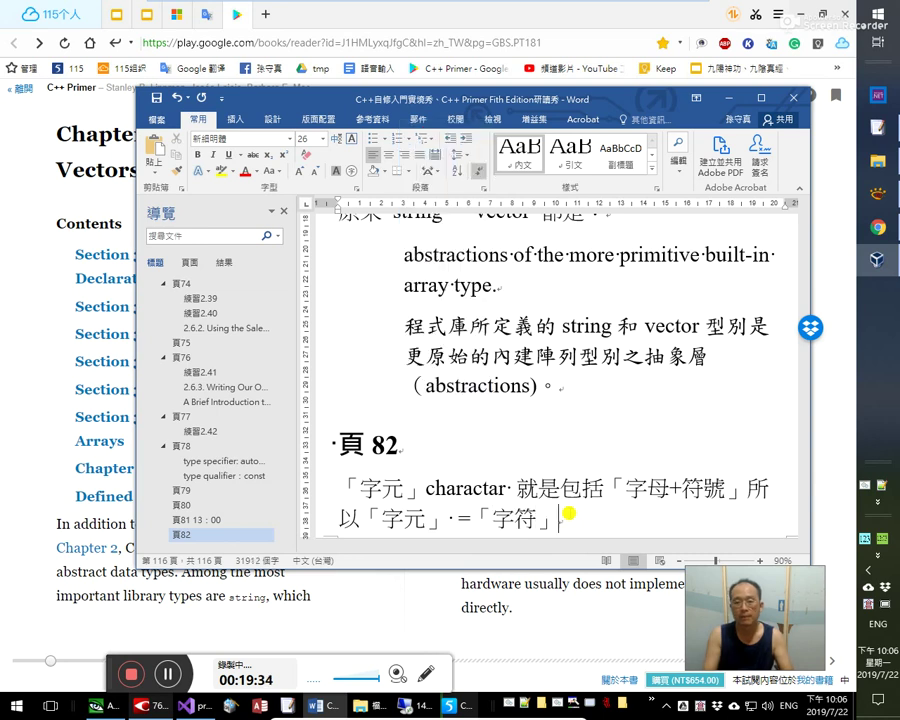
# - Add the time 19：00 to the page 82 heading and start a new paragraph after its note
pyautogui.press('Up')
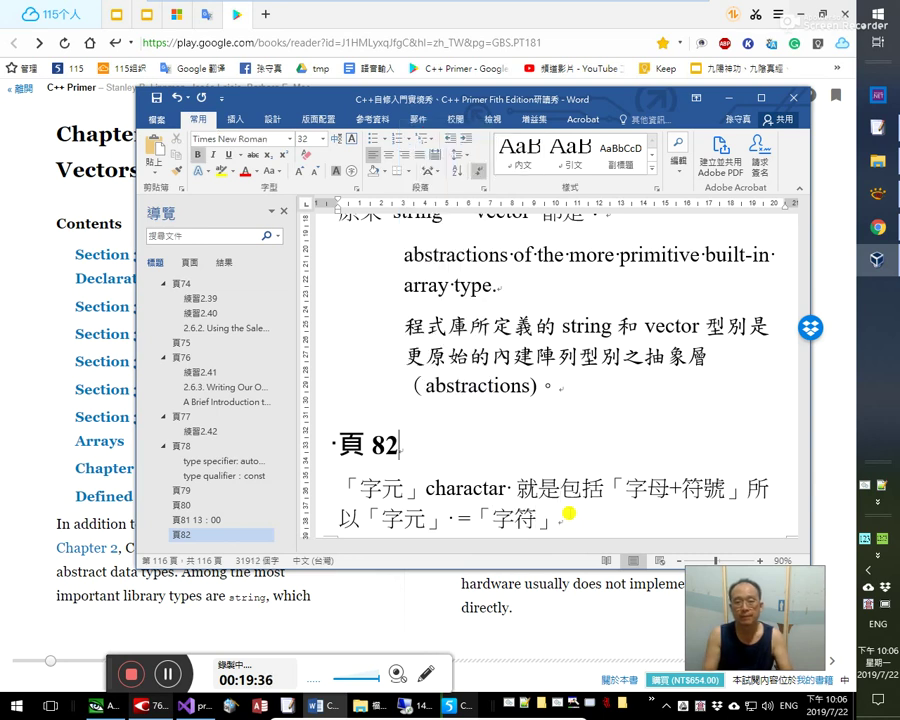
pyautogui.write('19：00')
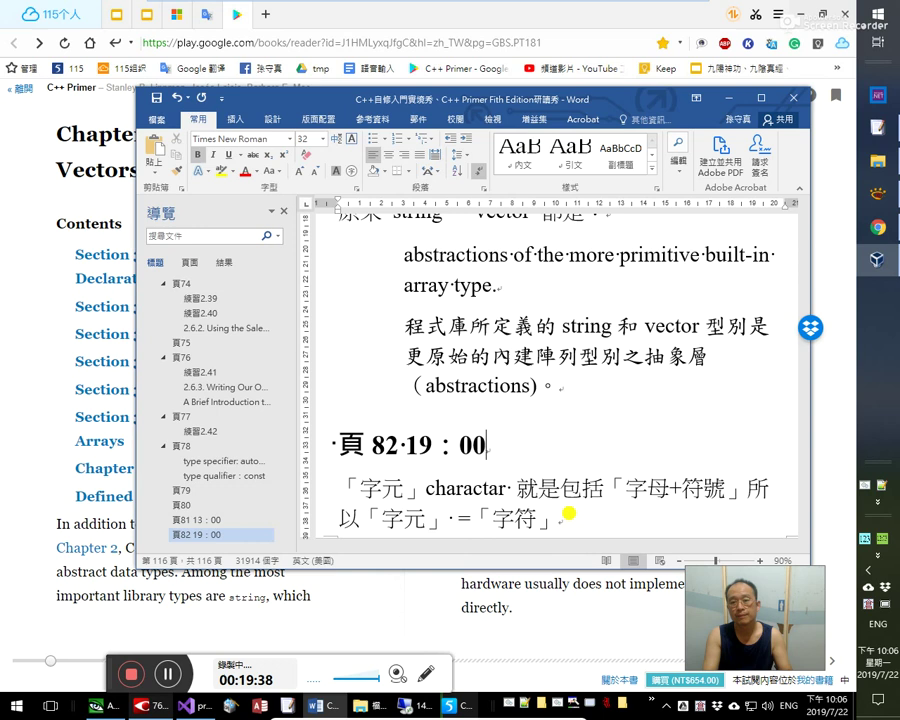
pyautogui.press('Down')
pyautogui.press('Down')
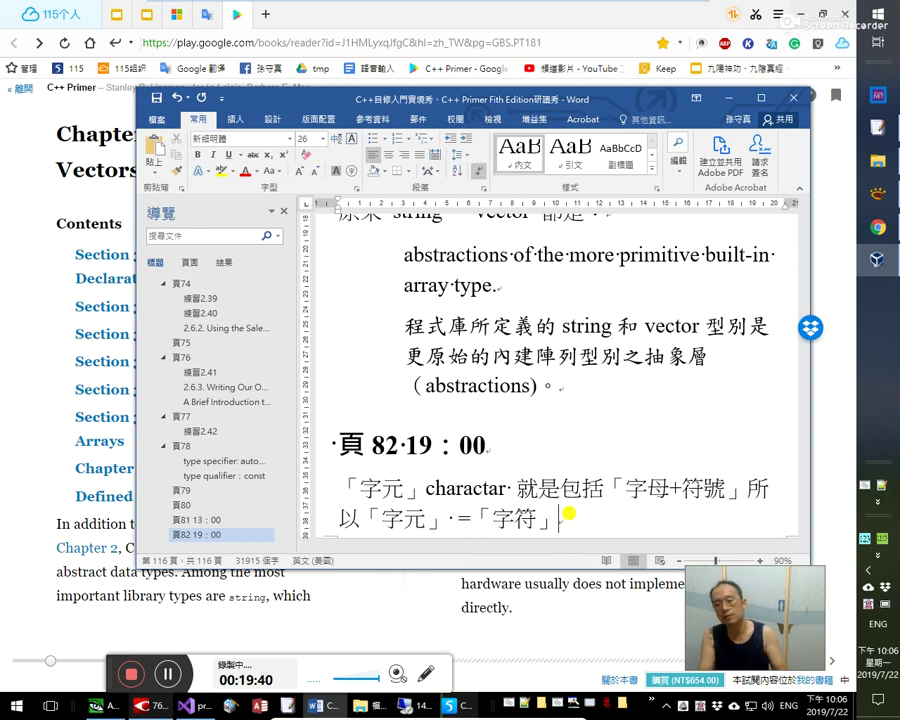
pyautogui.press('Return')
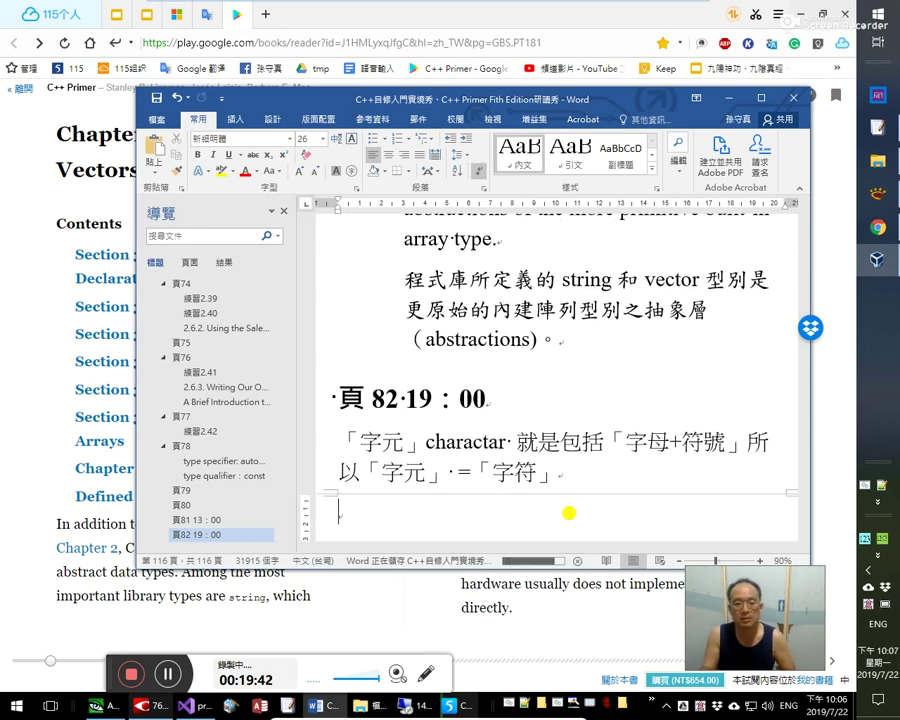
pyautogui.press('Up')
pyautogui.press('Up')
pyautogui.press('Up')
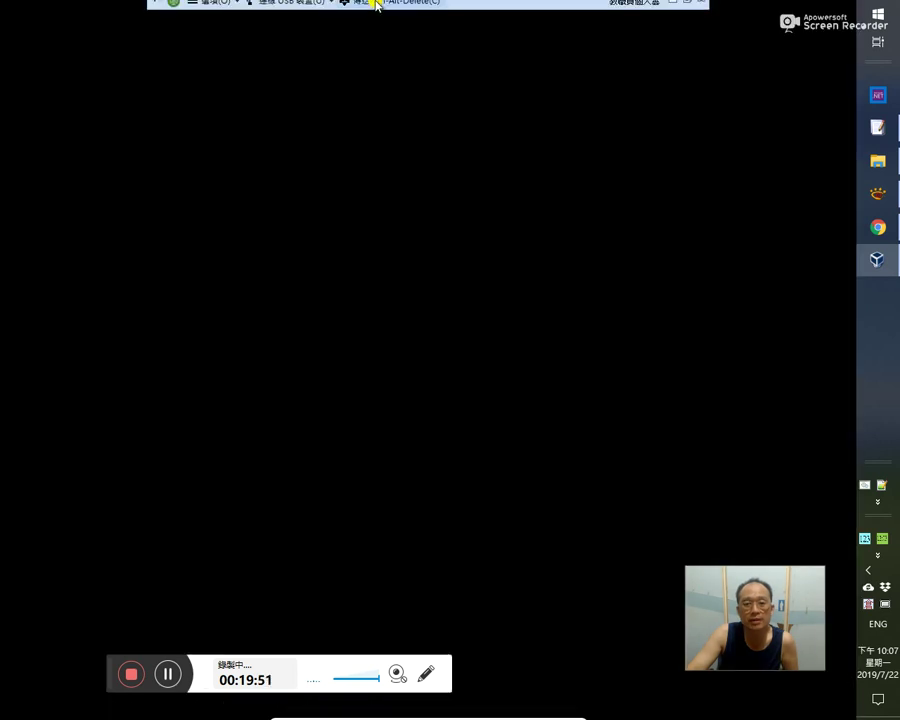
pyautogui.click(376, 5)
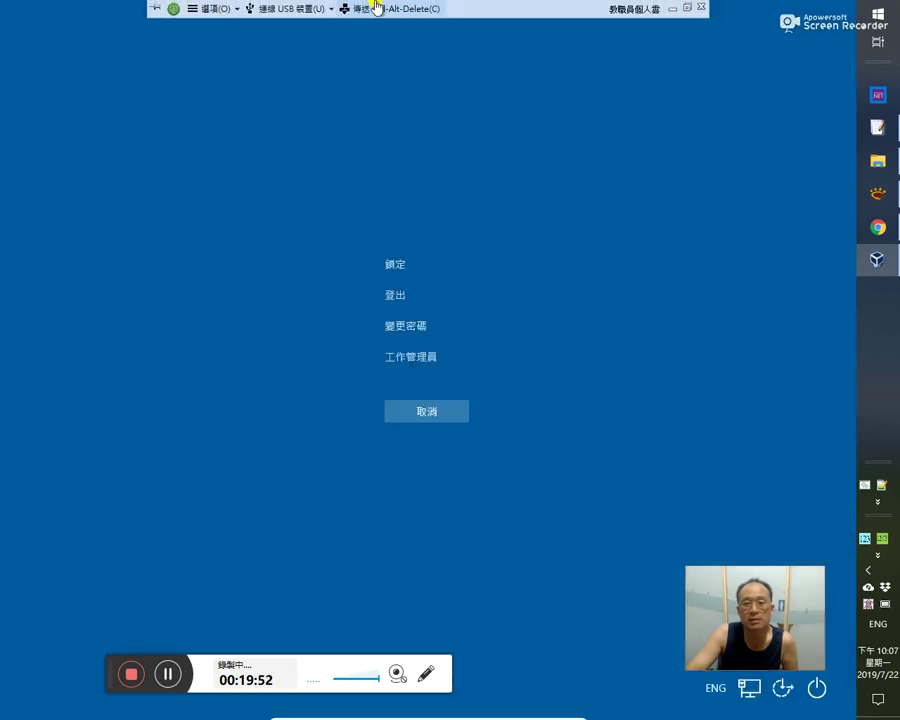
pyautogui.press('Escape')
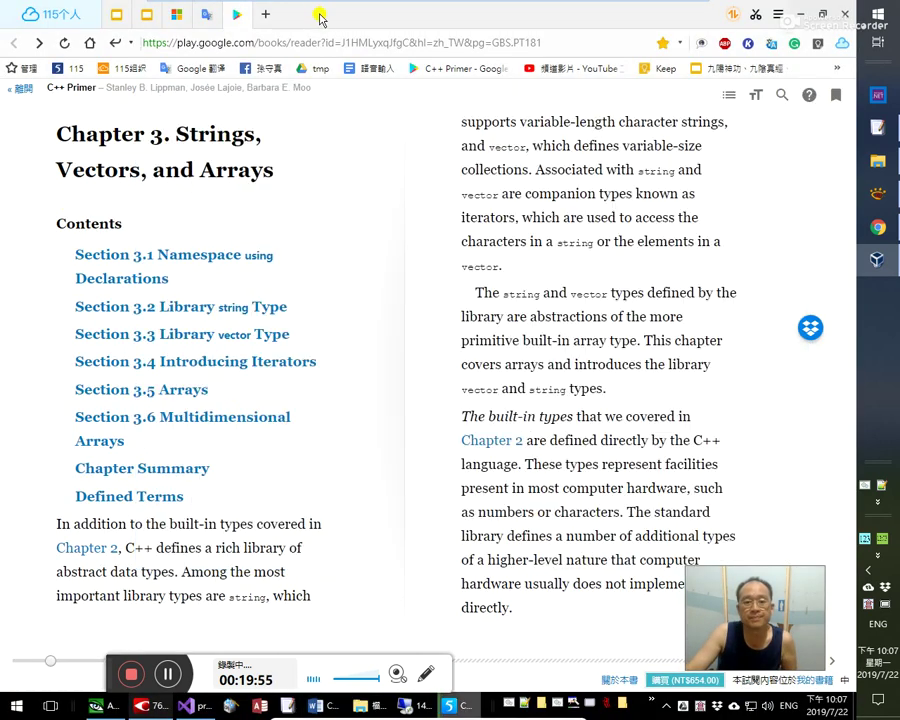
pyautogui.click(224, 9)
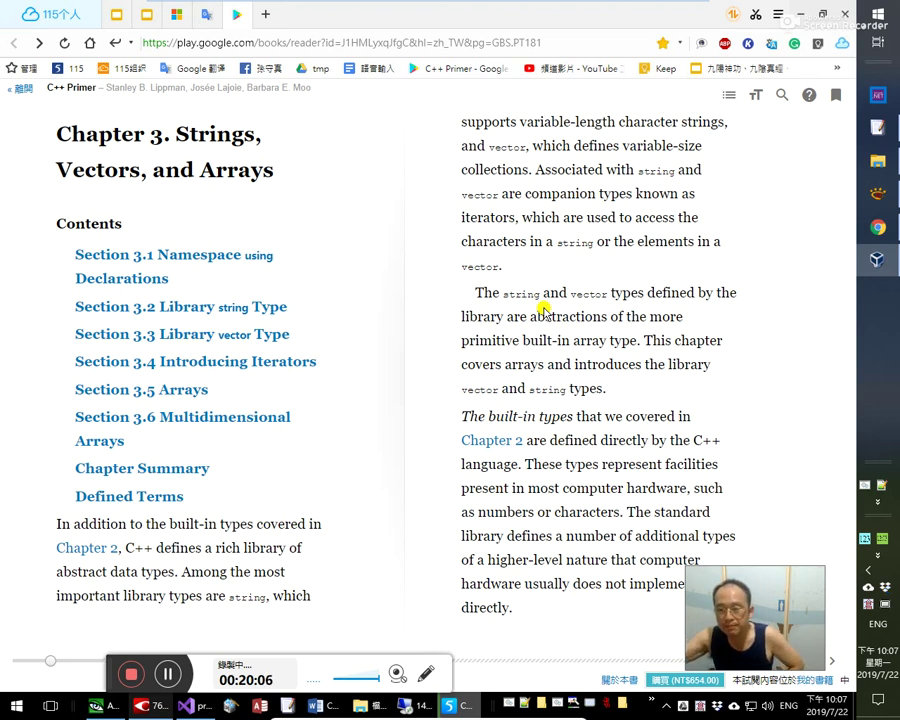
# - Look up the word nature from the book's closing paragraph, then dismiss the book search results and the translation popup
pyautogui.moveTo(752, 512); pyautogui.dragTo(772, 285)
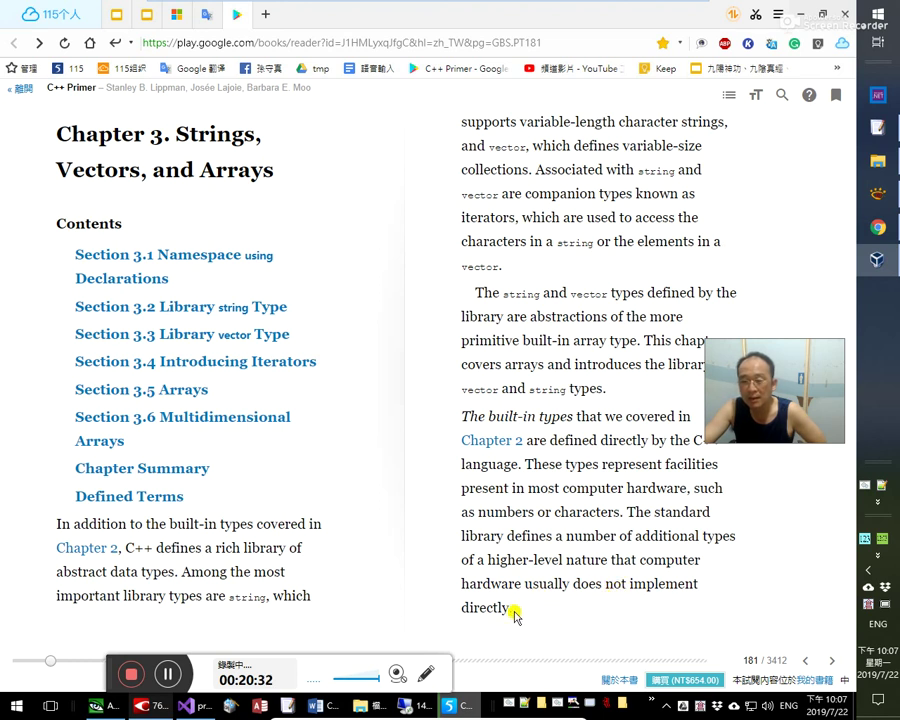
pyautogui.doubleClick(585, 563)
pyautogui.click(605, 563)
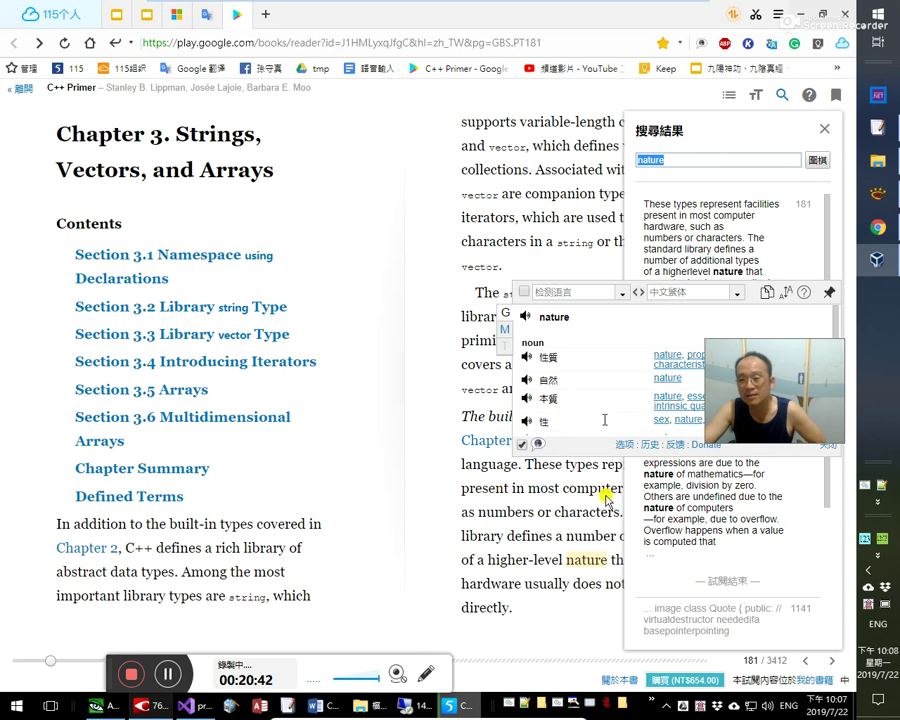
pyautogui.moveTo(806, 388); pyautogui.dragTo(794, 290)
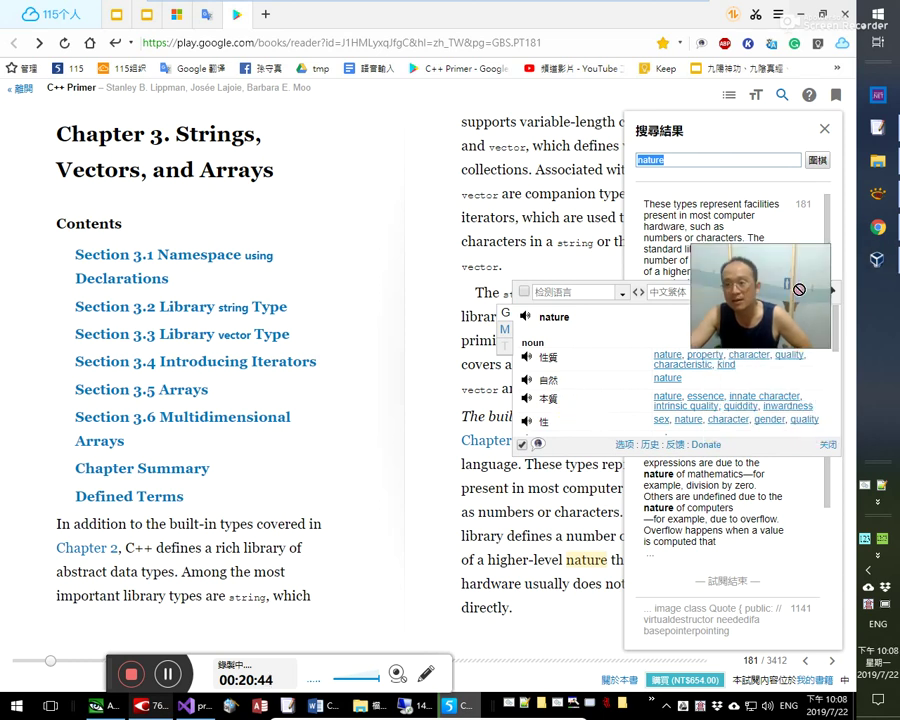
pyautogui.click(826, 131)
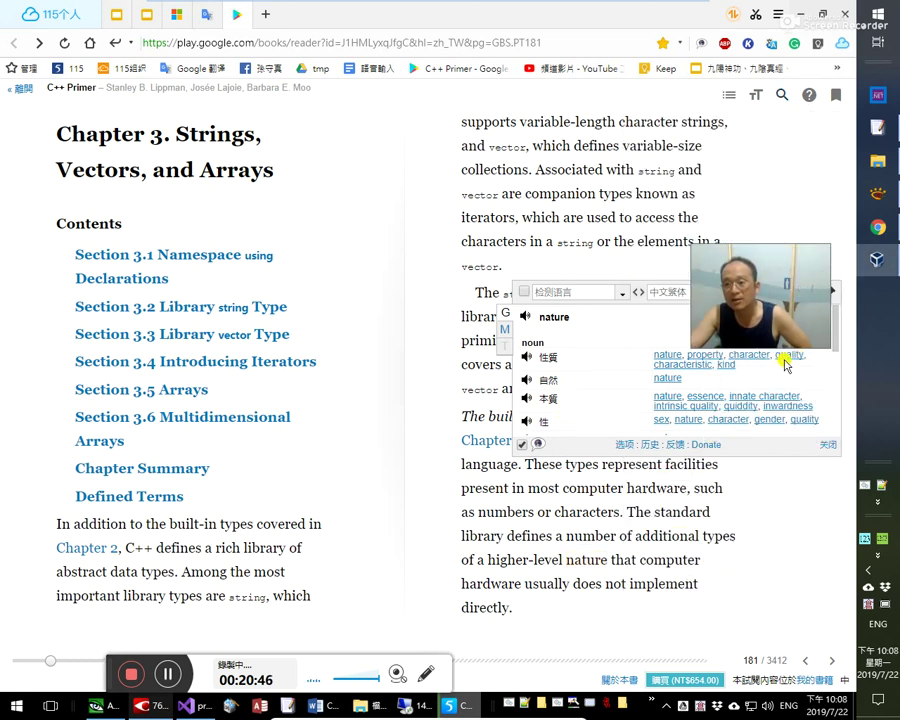
pyautogui.click(824, 448)
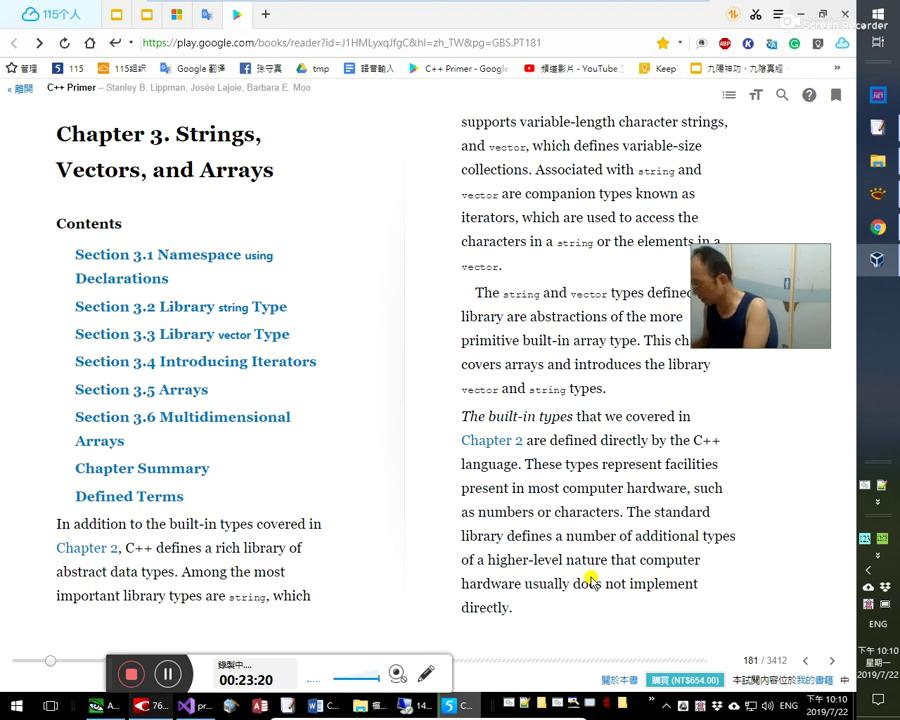
# - Bring up the translation popup for nature in the book text again and play the word's pronunciation
pyautogui.click(544, 514)
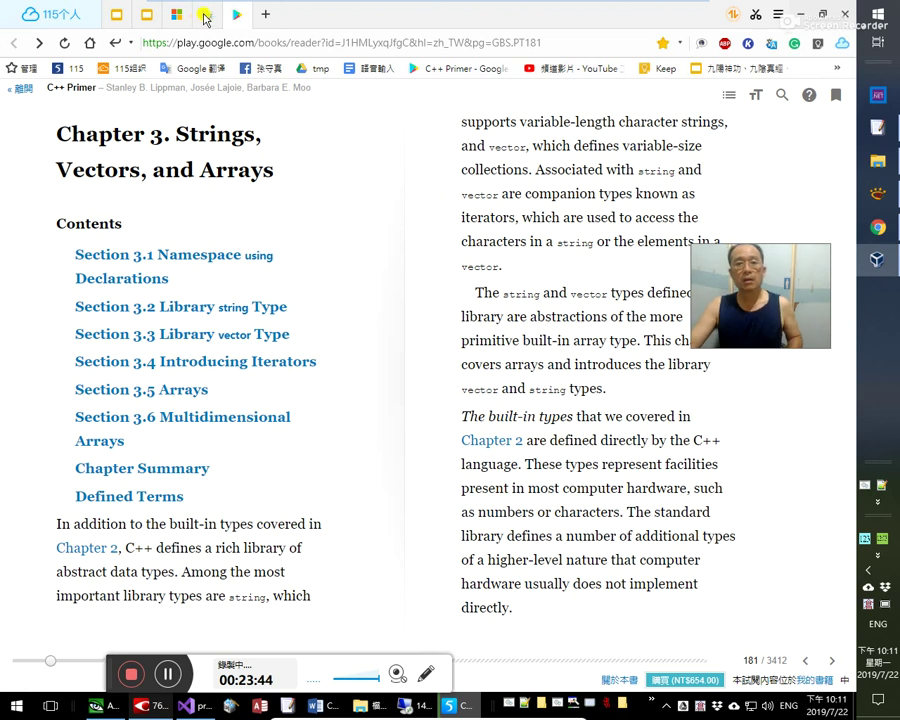
pyautogui.doubleClick(598, 562)
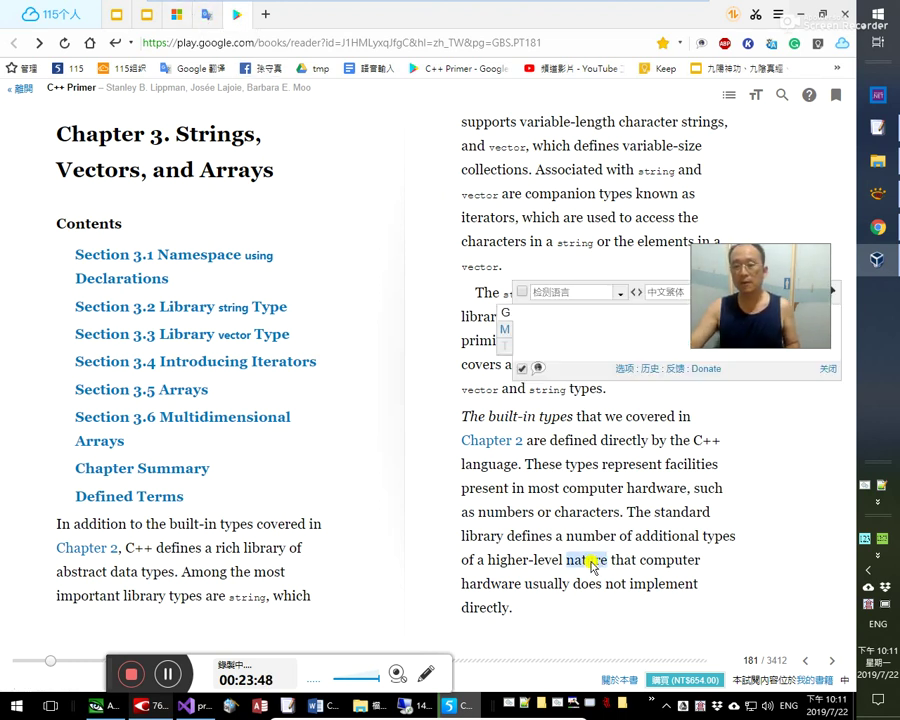
pyautogui.click(524, 316)
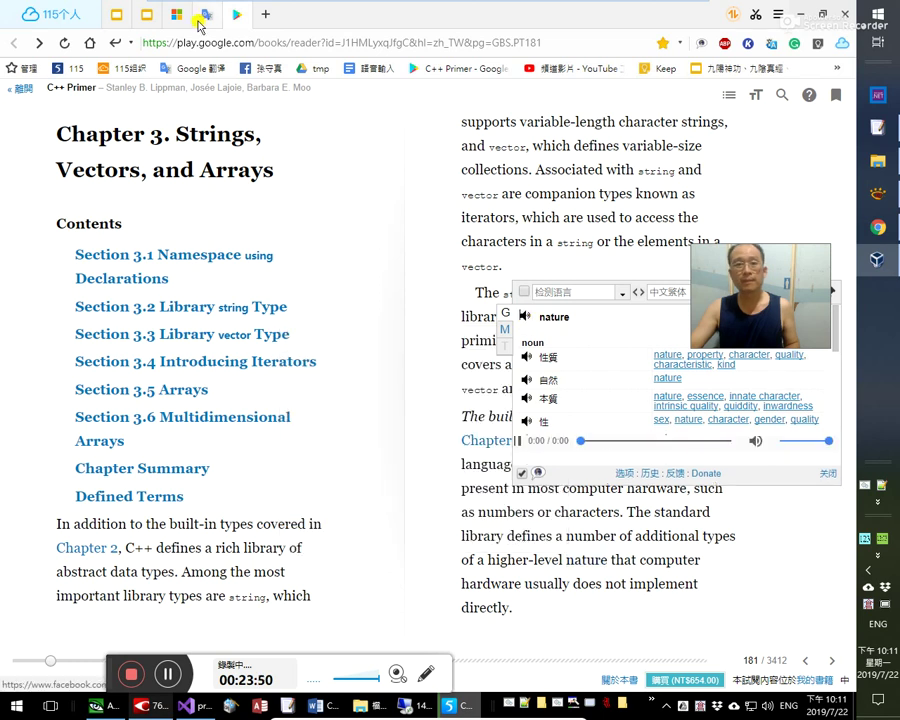
# - Translate nature in Google Translate and review its English definitions, synonyms and Chinese translations
pyautogui.click(205, 25)
pyautogui.tripleClick(190, 176)
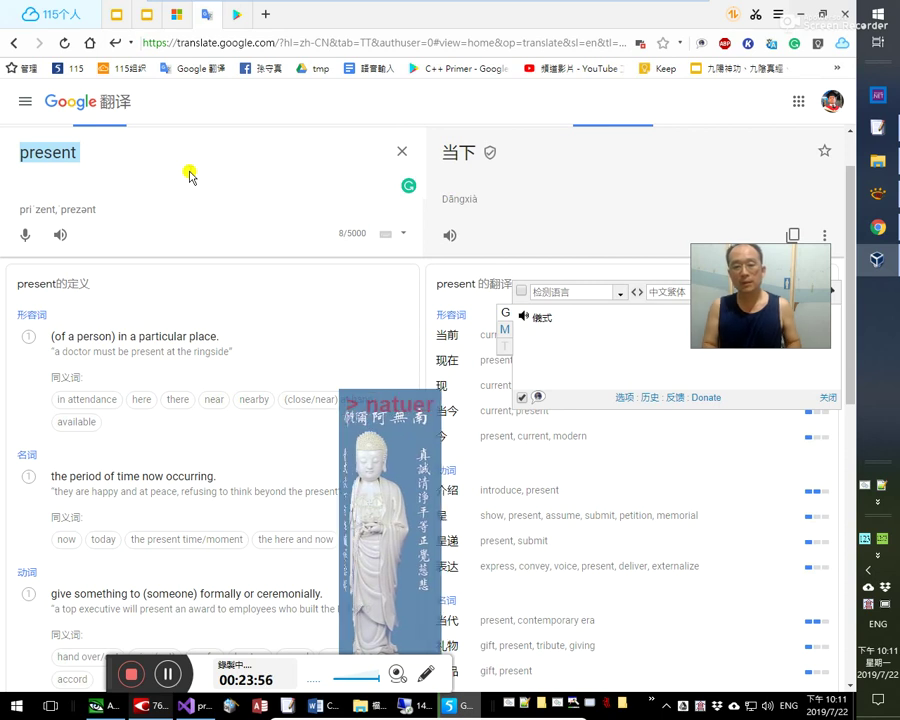
pyautogui.write('nature')
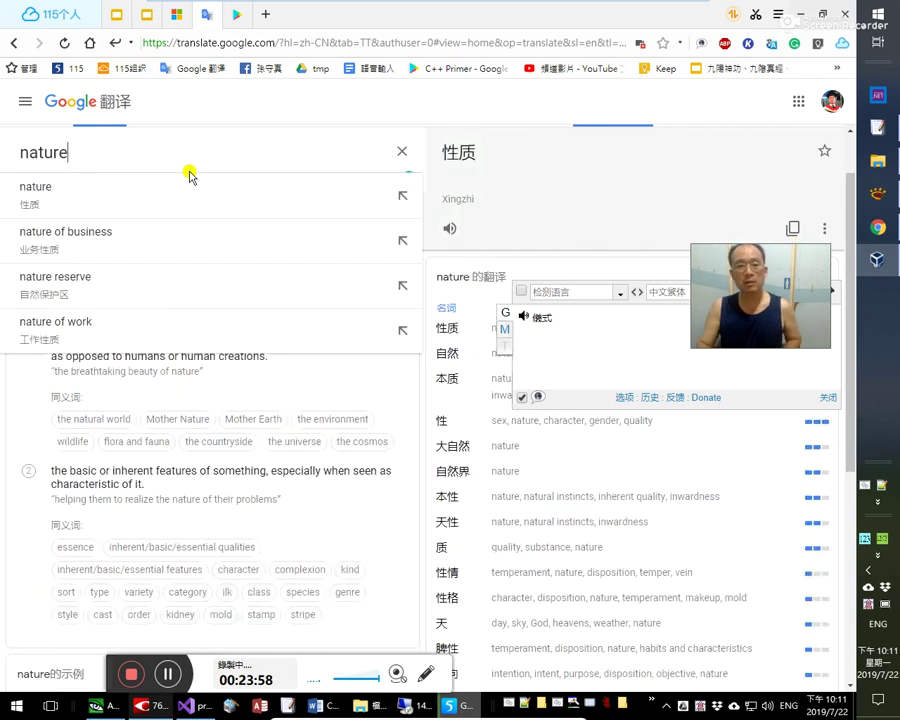
pyautogui.click(388, 398)
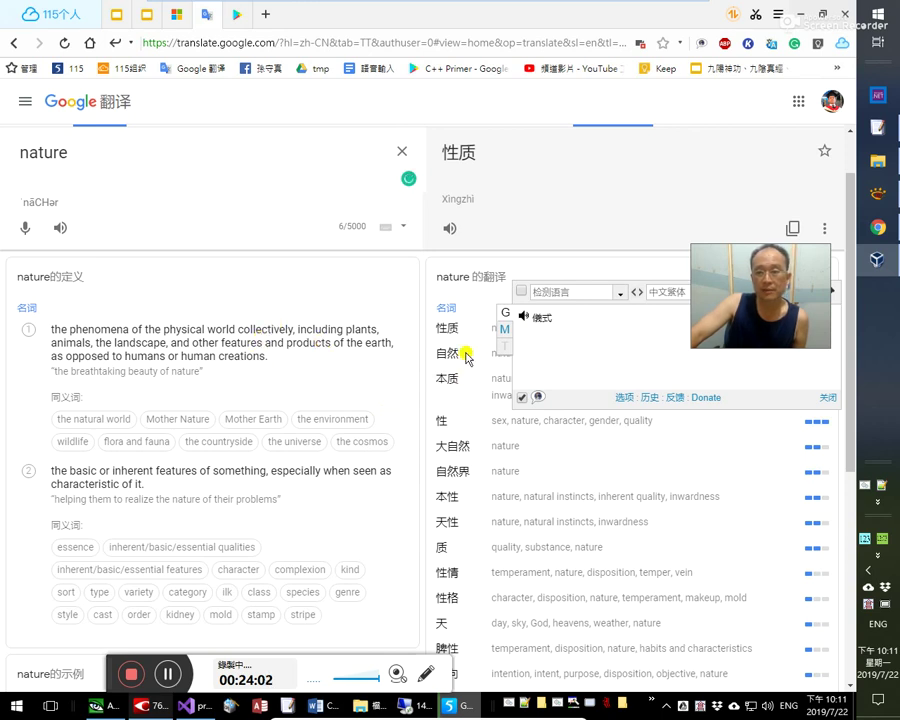
pyautogui.scroll(-2, 488, 506)
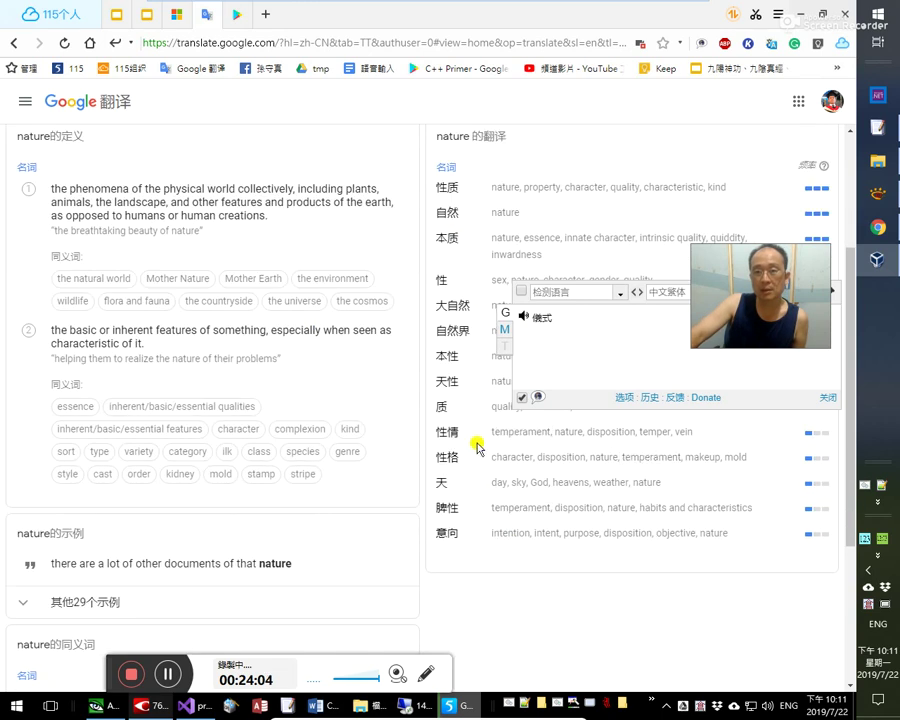
pyautogui.scroll(2, 480, 446)
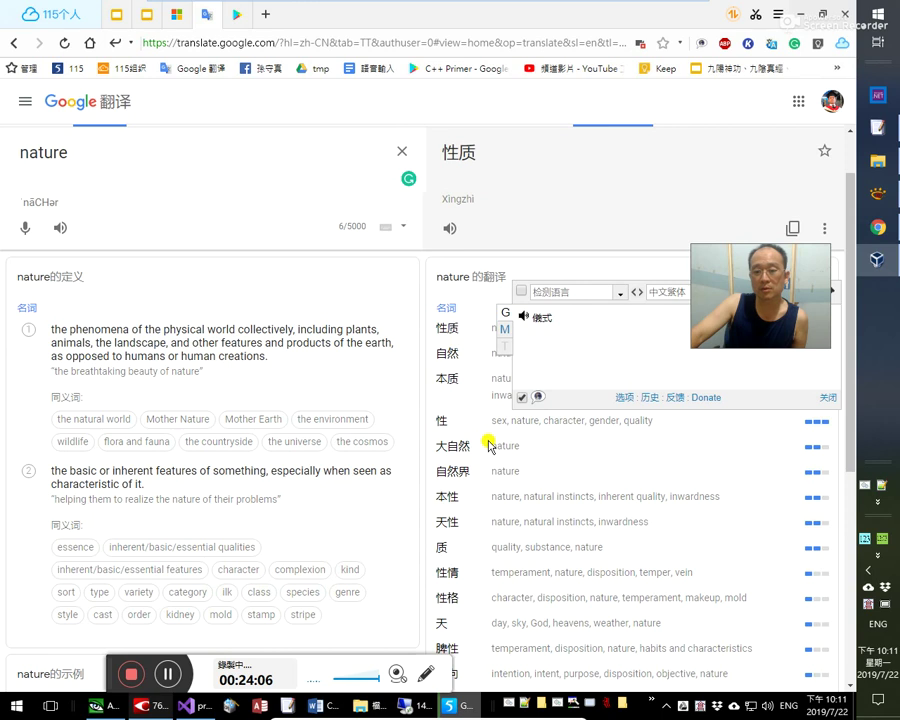
pyautogui.scroll(-4, 487, 438)
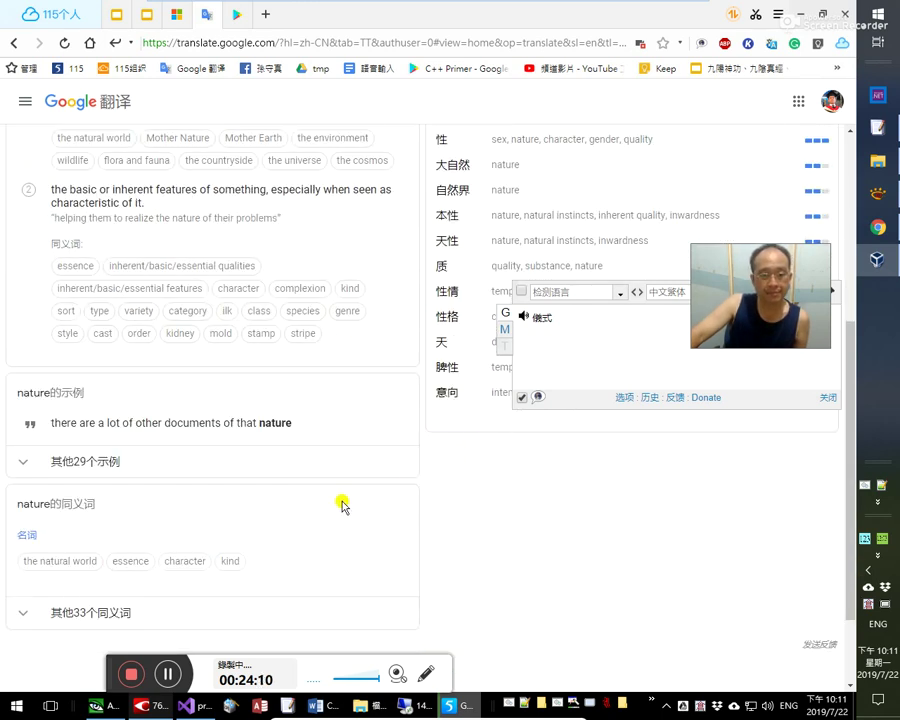
pyautogui.scroll(2, 342, 498)
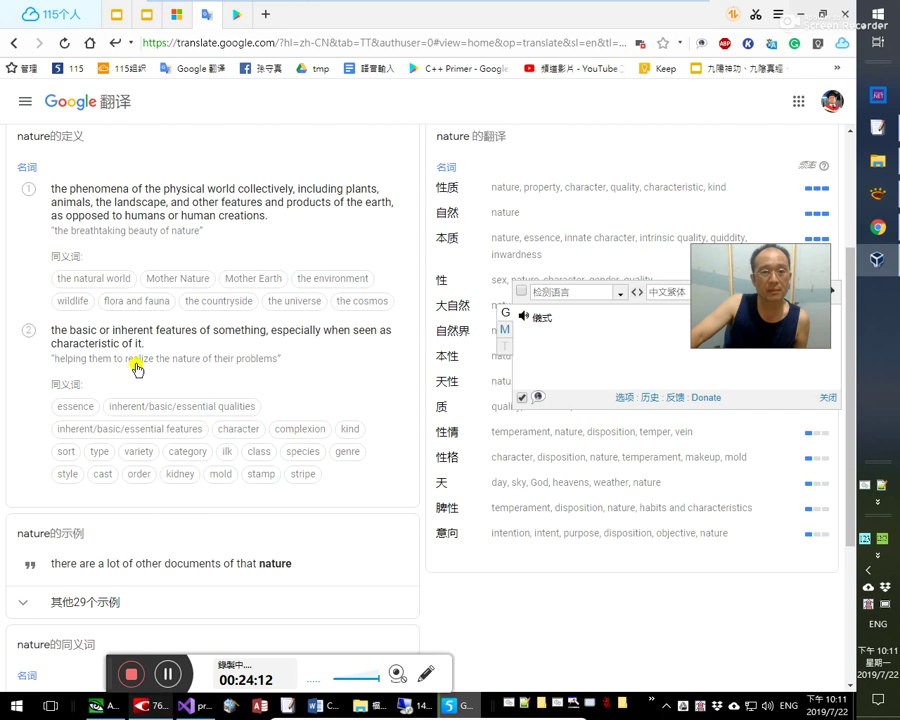
pyautogui.scroll(2, 138, 365)
# - Search Google for nature from the translation page and look through the results for the word's meaning
pyautogui.doubleClick(40, 160)
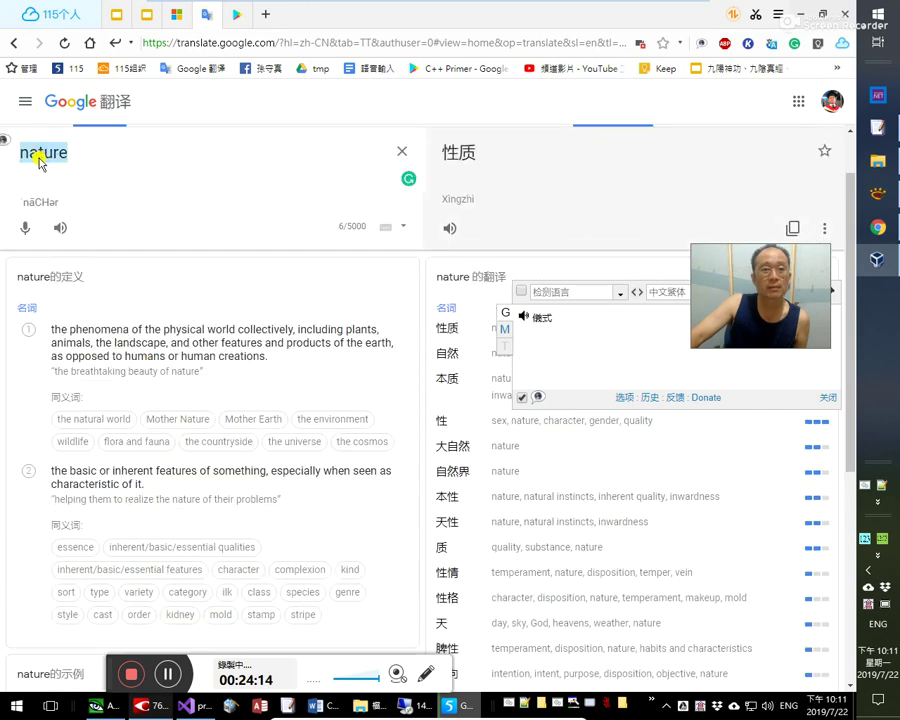
pyautogui.rightClick(38, 151)
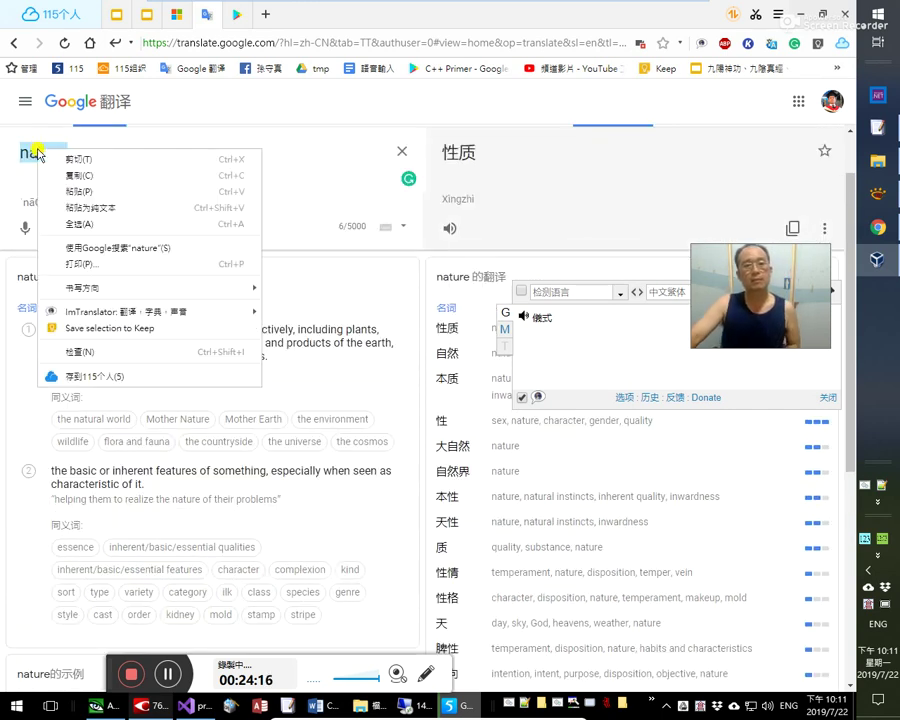
pyautogui.click(120, 248)
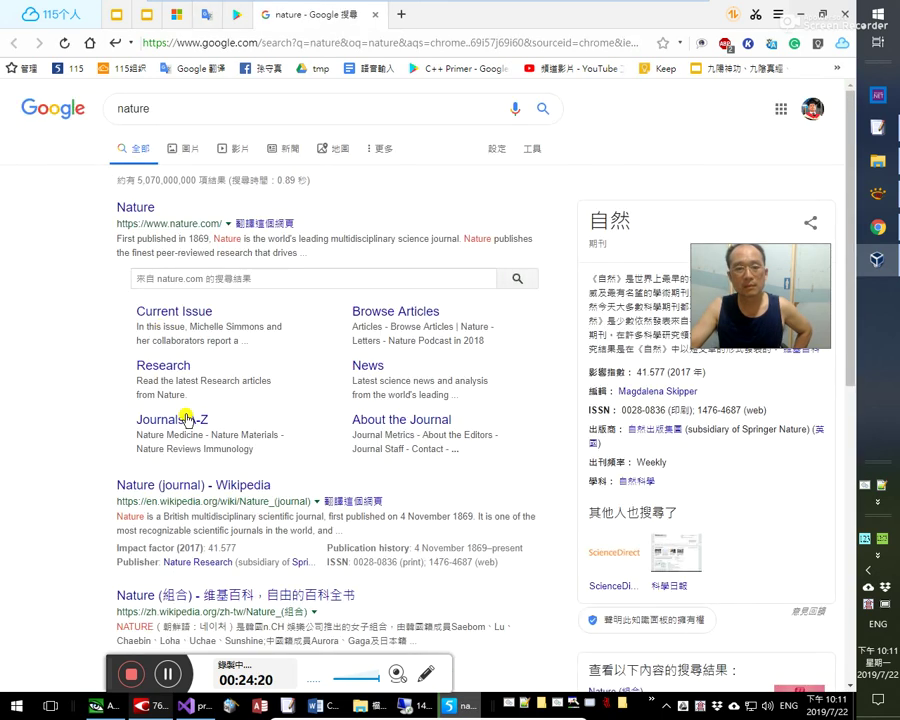
pyautogui.moveTo(695, 291); pyautogui.dragTo(679, 368)
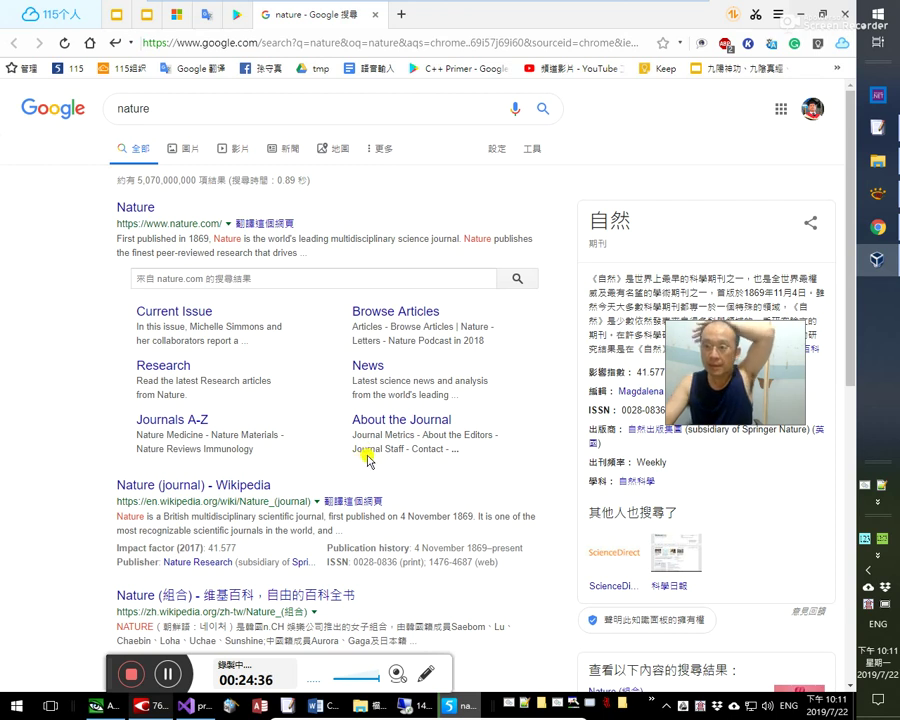
pyautogui.scroll(-2, 367, 459)
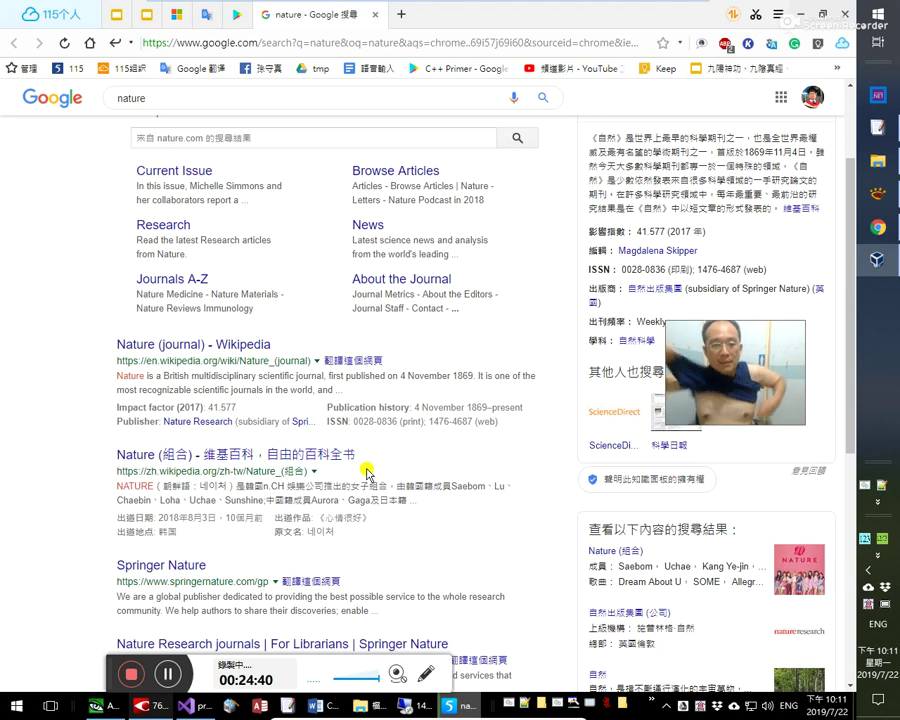
pyautogui.scroll(-3, 382, 464)
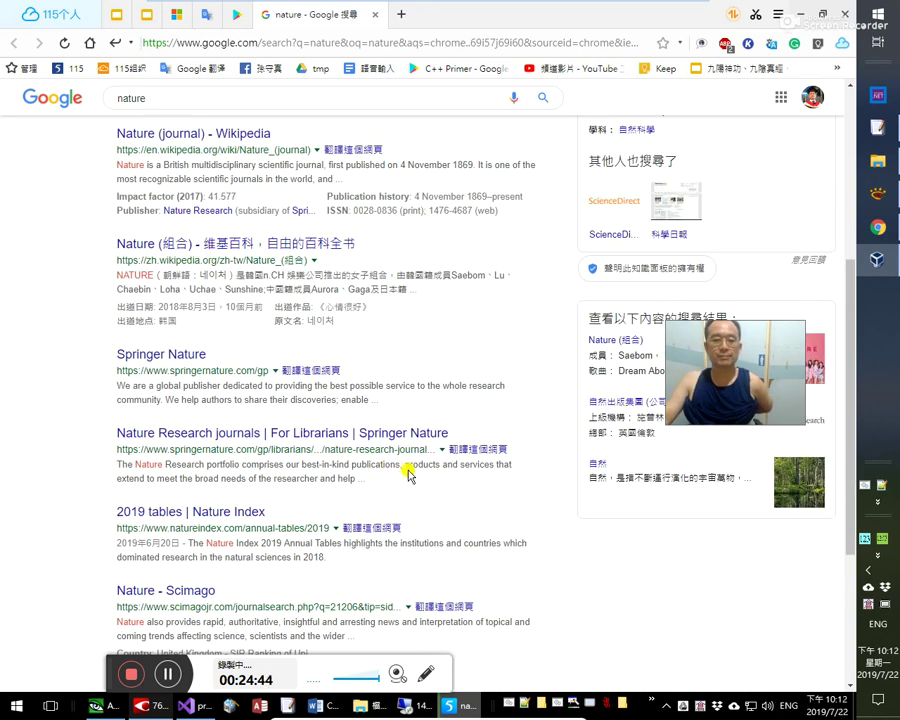
pyautogui.scroll(4, 405, 469)
pyautogui.scroll(1, 420, 470)
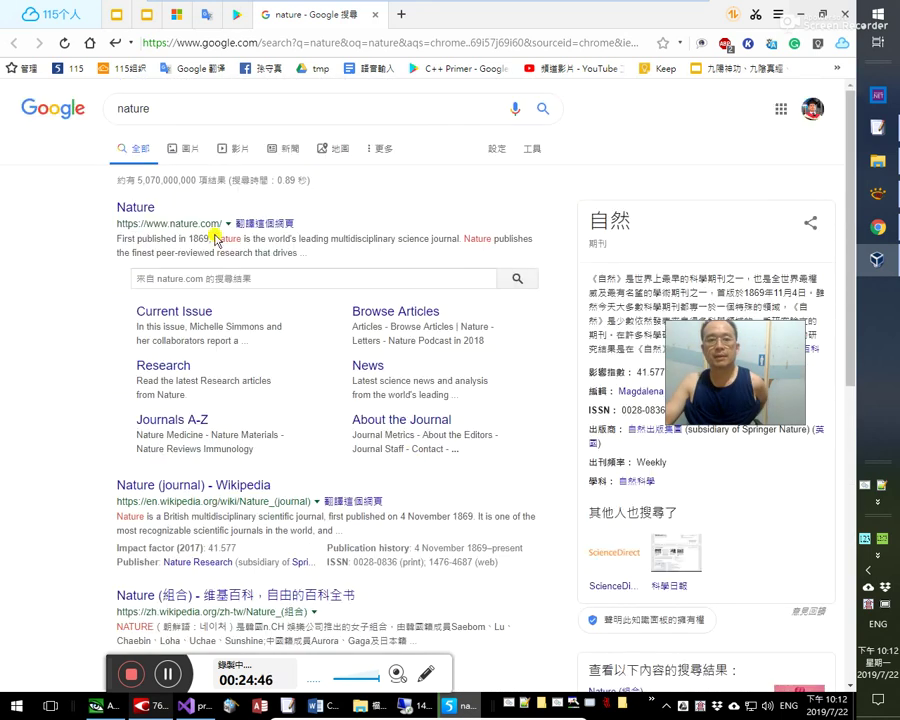
# - Search Google for nature dichotomy and skim through the results
pyautogui.click(215, 114)
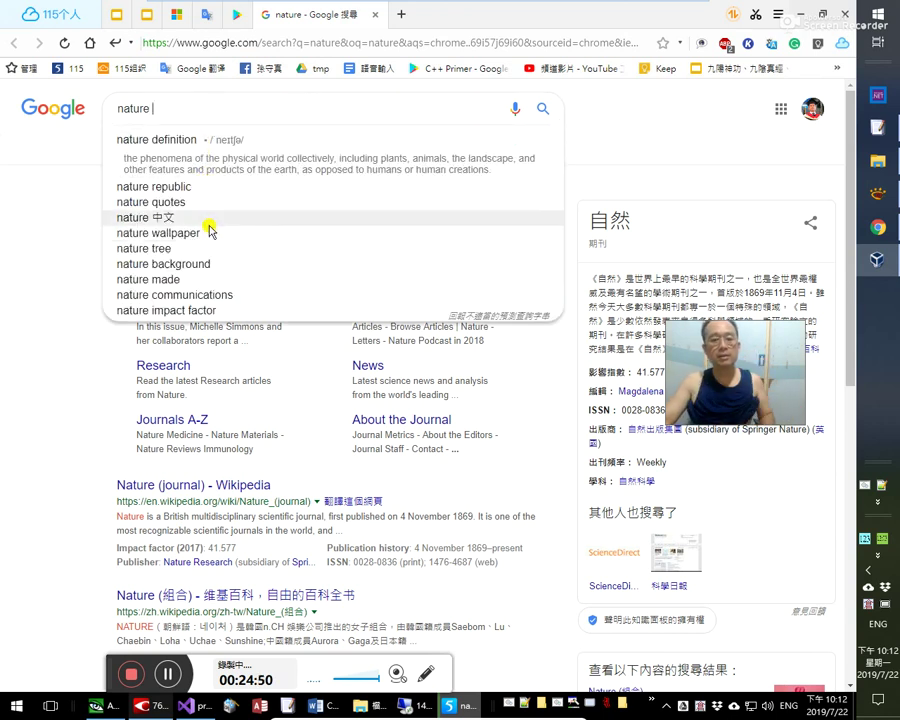
pyautogui.write('dic')
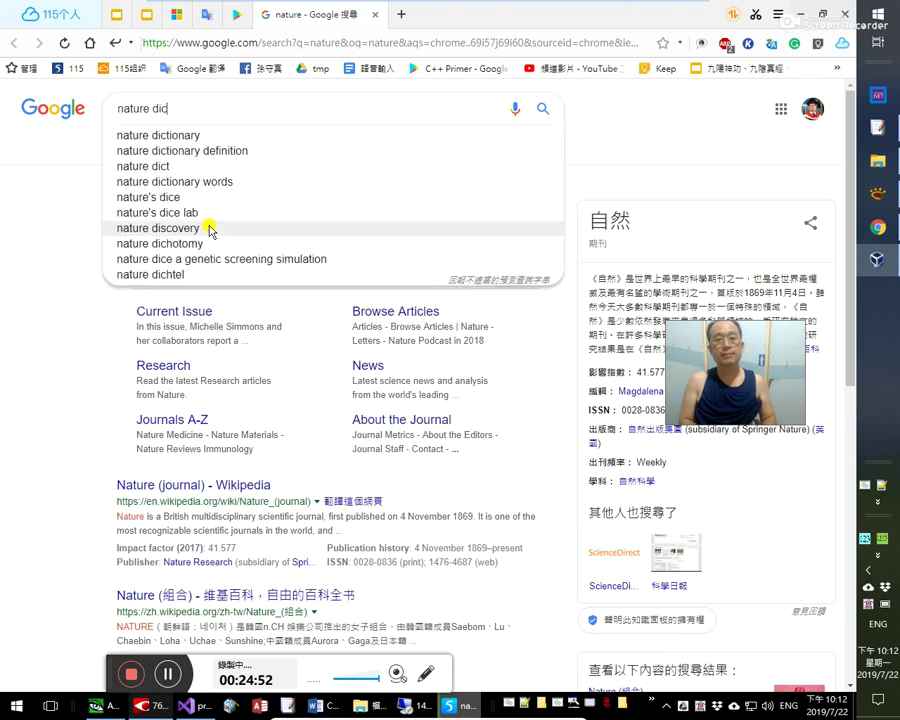
pyautogui.write('hotomy')
pyautogui.press('Return')
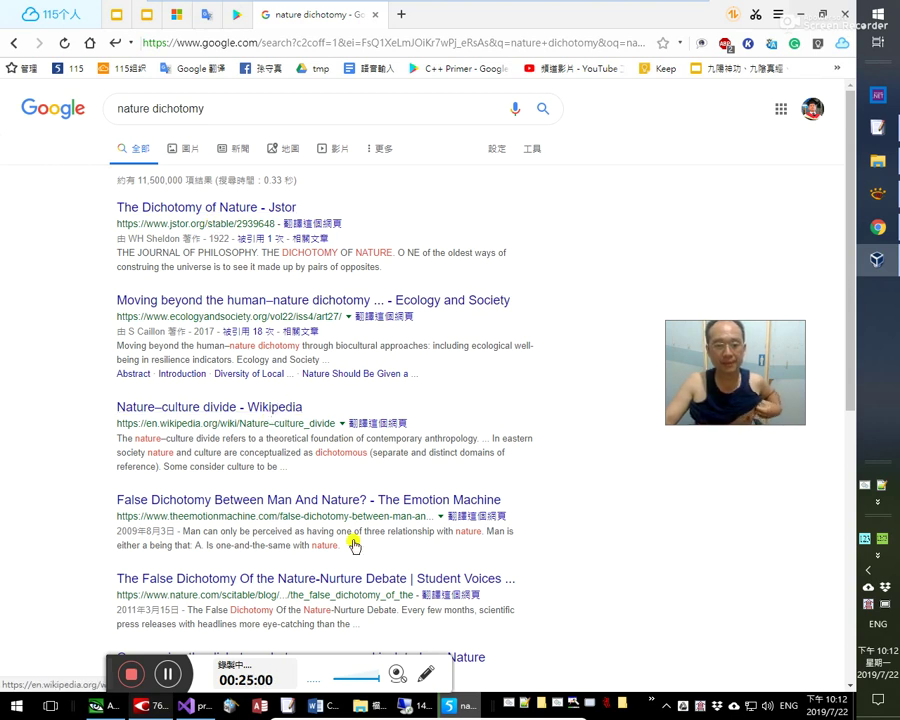
pyautogui.scroll(-1, 354, 541)
pyautogui.scroll(1, 350, 525)
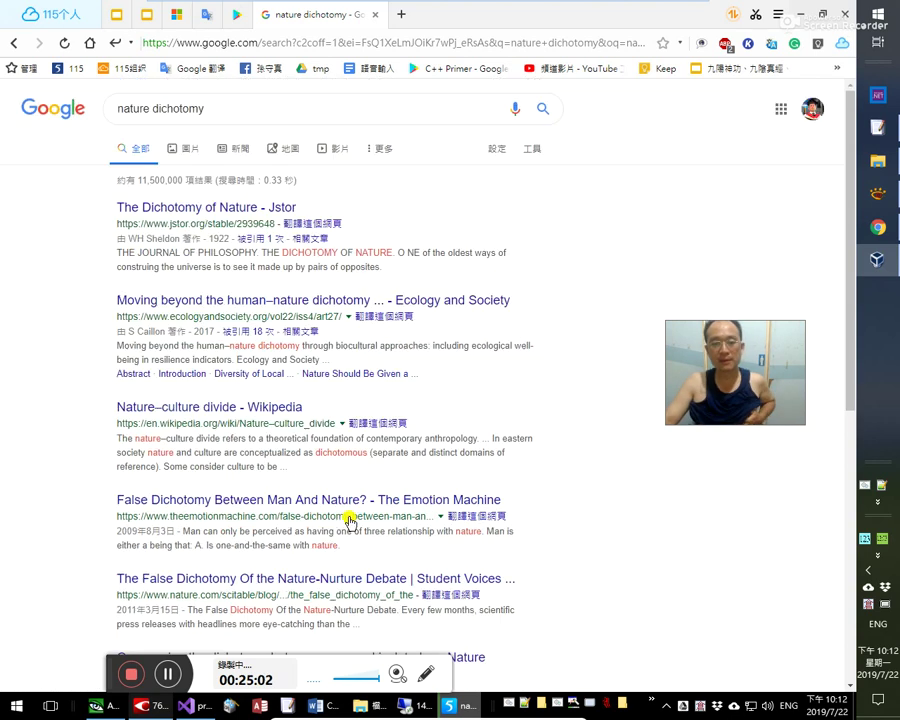
pyautogui.scroll(-3, 346, 516)
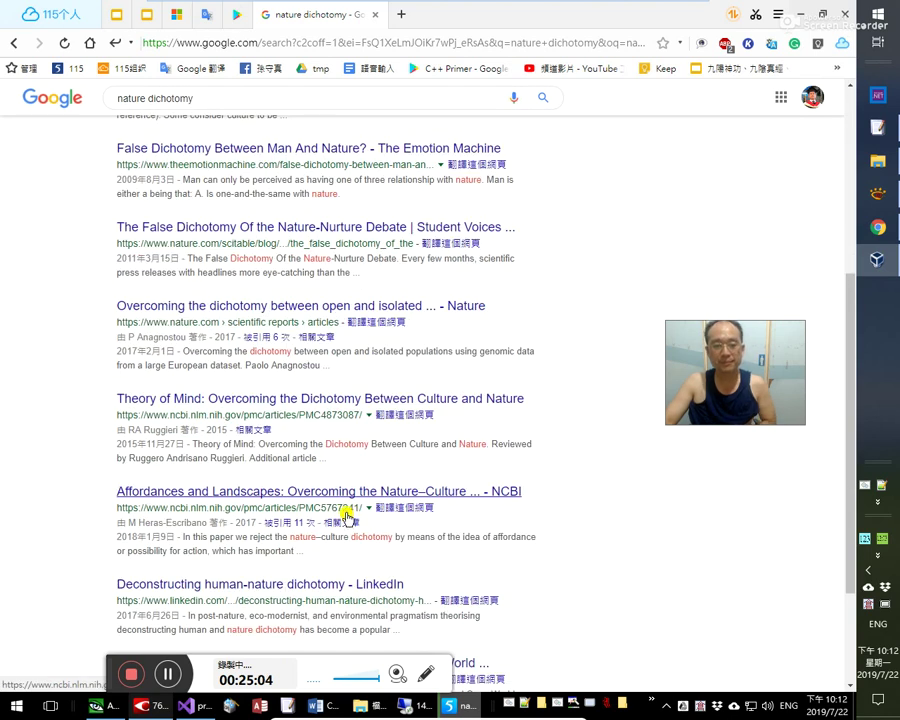
pyautogui.scroll(3, 340, 500)
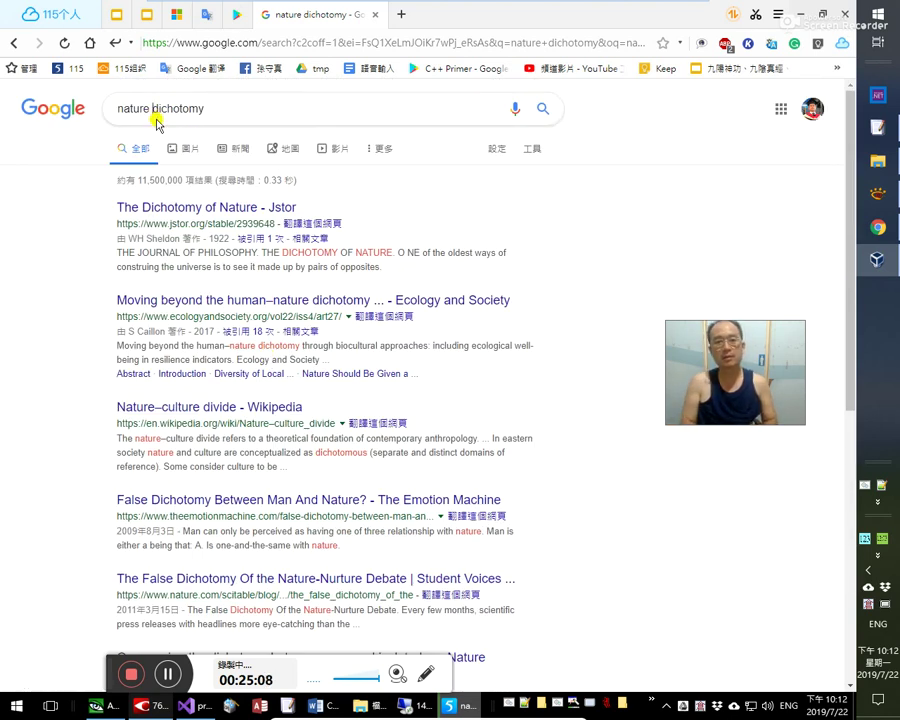
# - Change the Google search to nature dictionary and open the Cambridge Dictionary English entry for nature
pyautogui.click(226, 106)
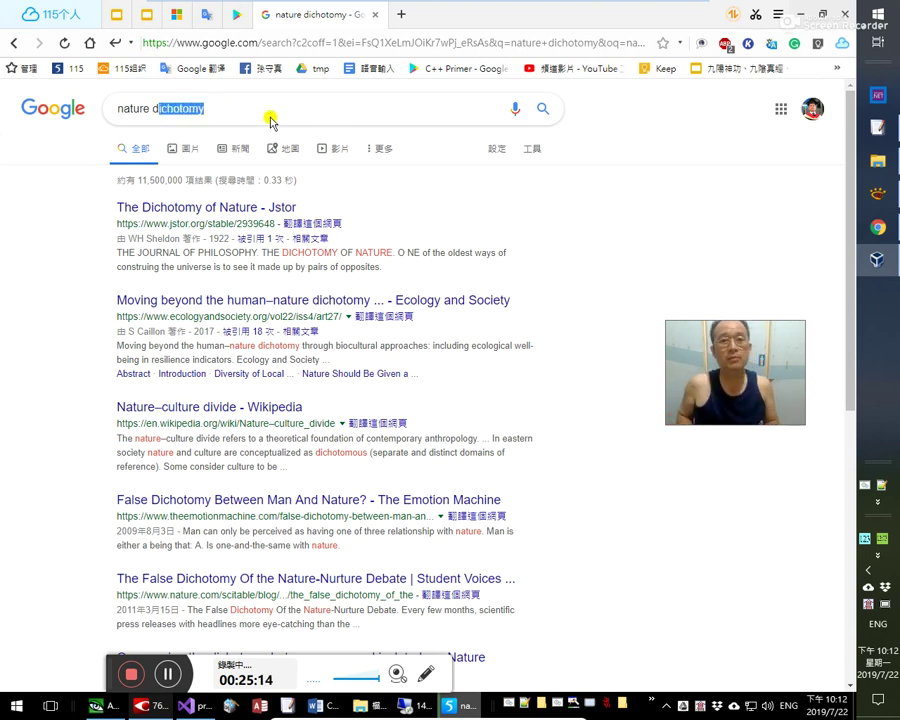
pyautogui.write('di')
pyautogui.press('Down')
pyautogui.press('Down')
pyautogui.press('Down')
pyautogui.press('Down')
pyautogui.press('Return')
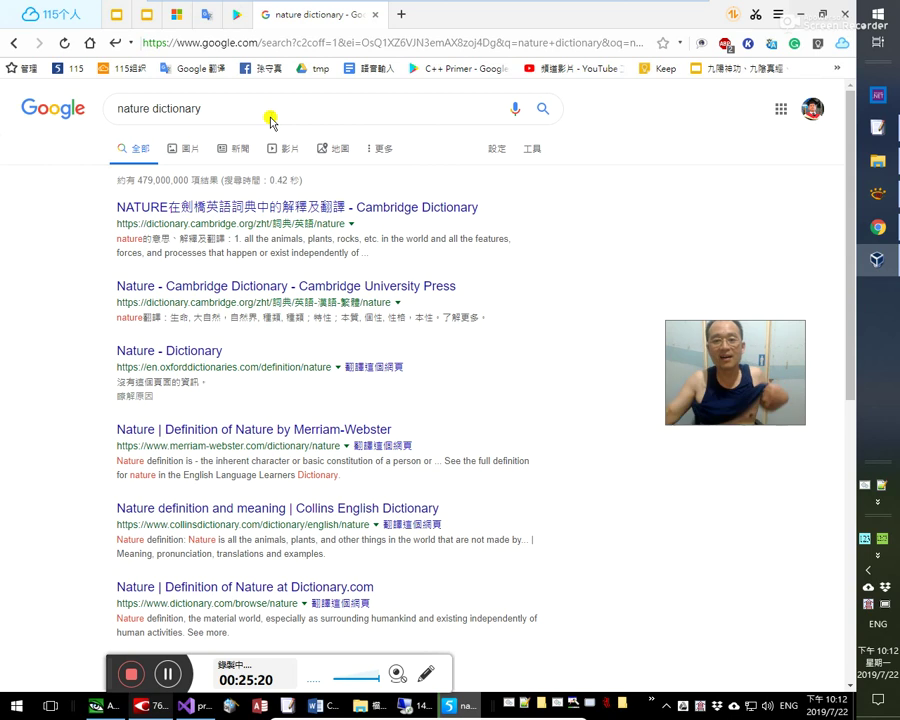
pyautogui.click(338, 207)
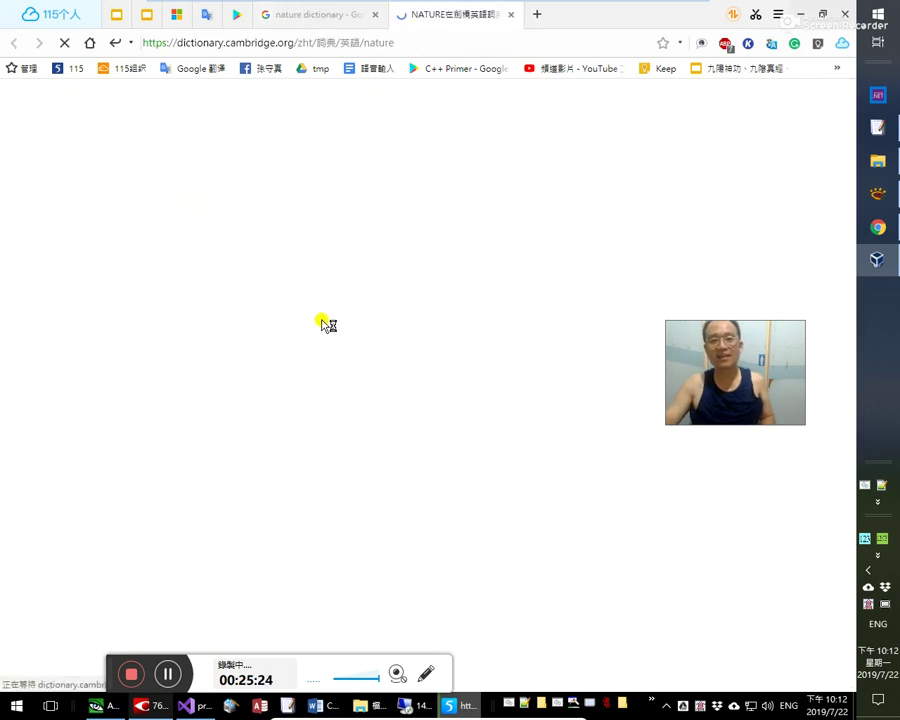
# - Play the US pronunciation of nature and read the LIFE, TYPE and CHARACTER senses in the Cambridge entry
pyautogui.scroll(-1, 348, 428)
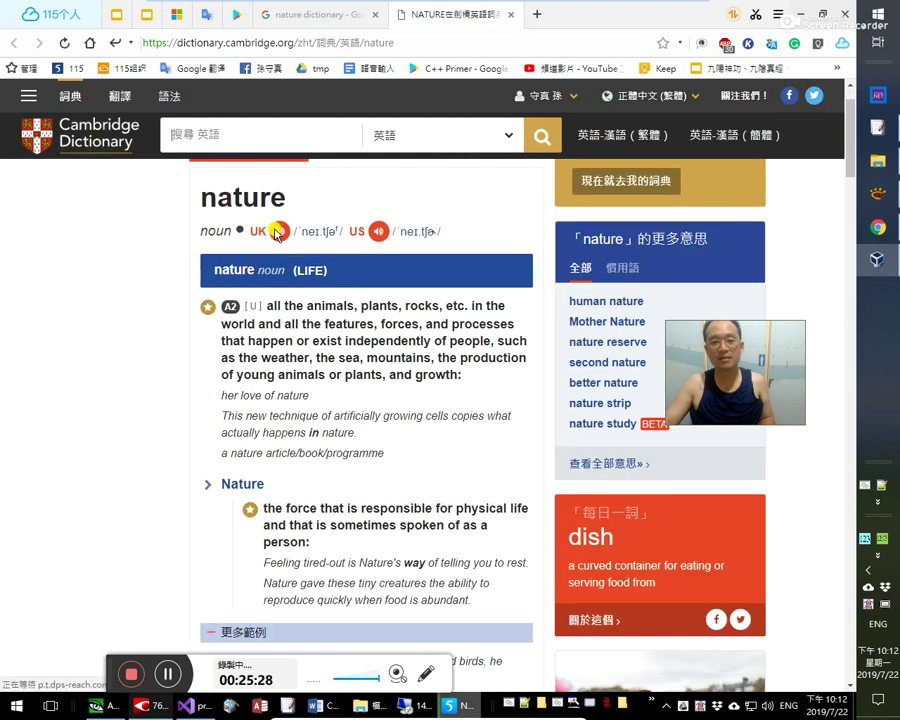
pyautogui.click(373, 233)
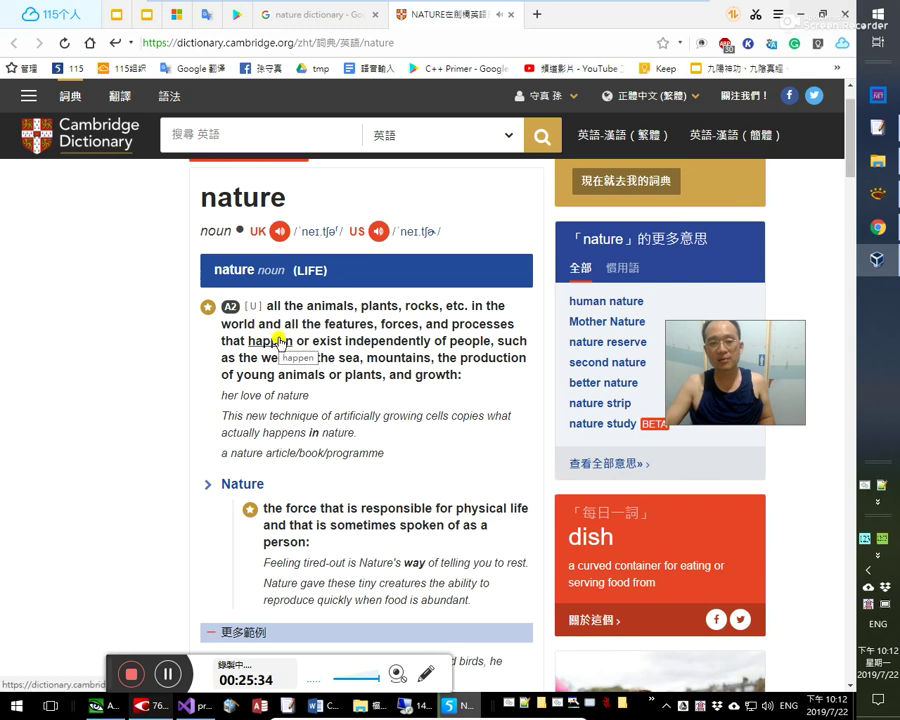
pyautogui.scroll(-2, 330, 377)
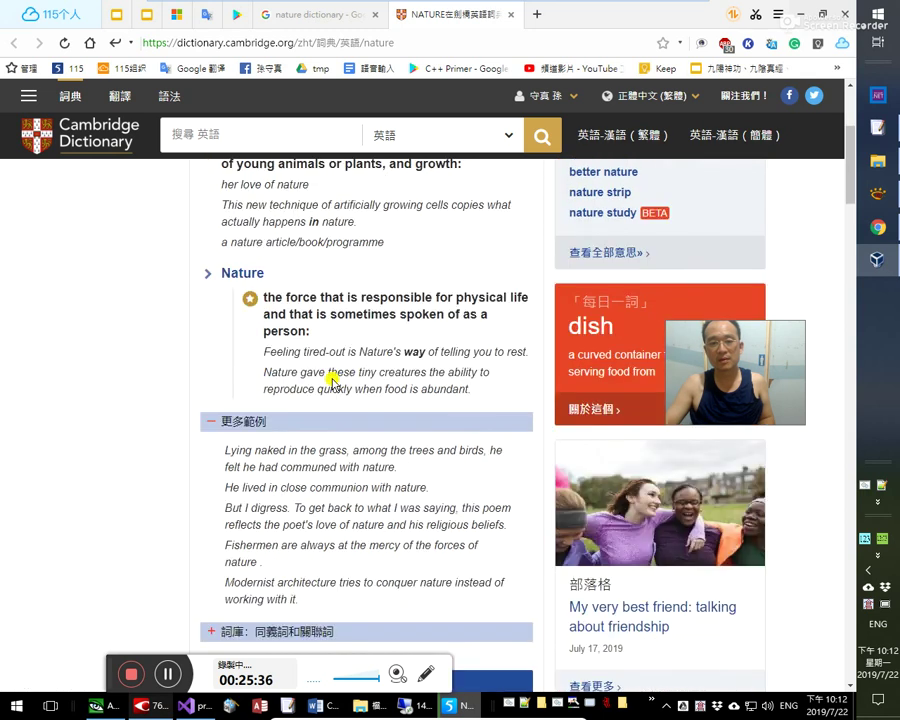
pyautogui.scroll(-2, 333, 380)
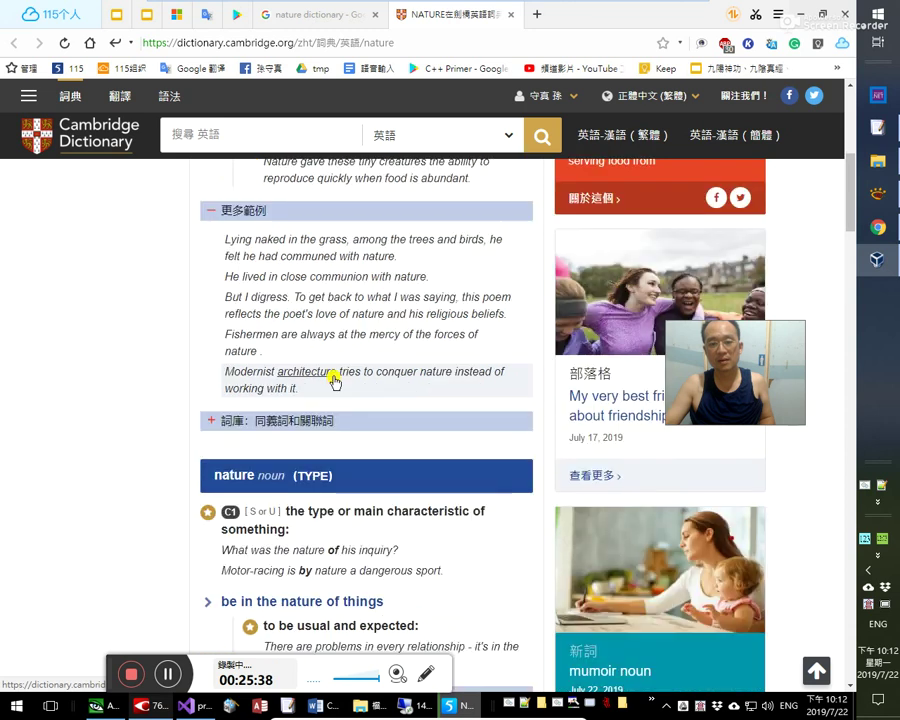
pyautogui.scroll(-1, 333, 380)
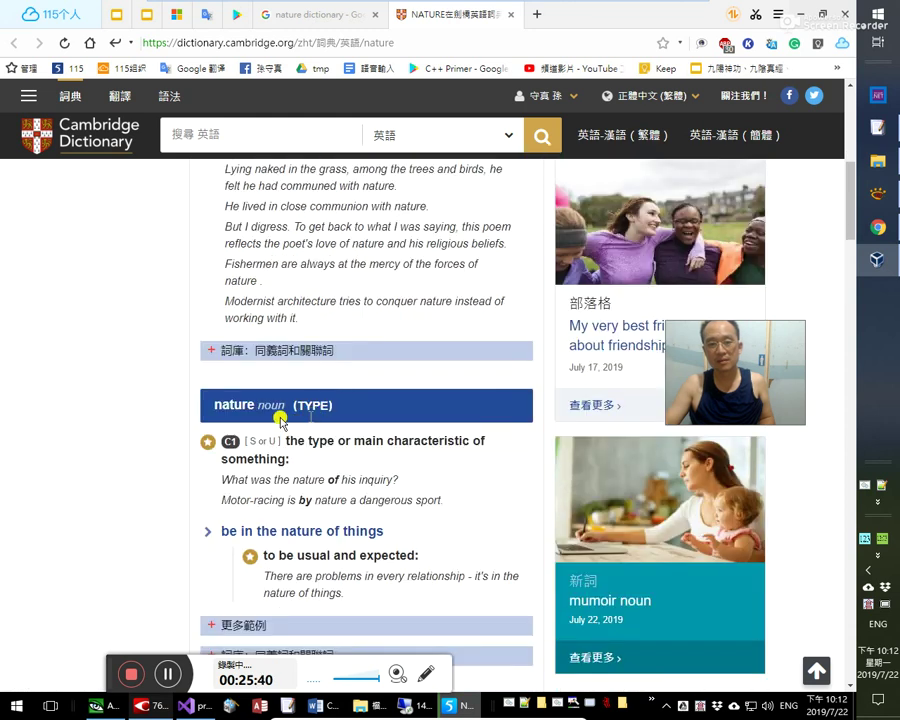
pyautogui.scroll(-1, 288, 418)
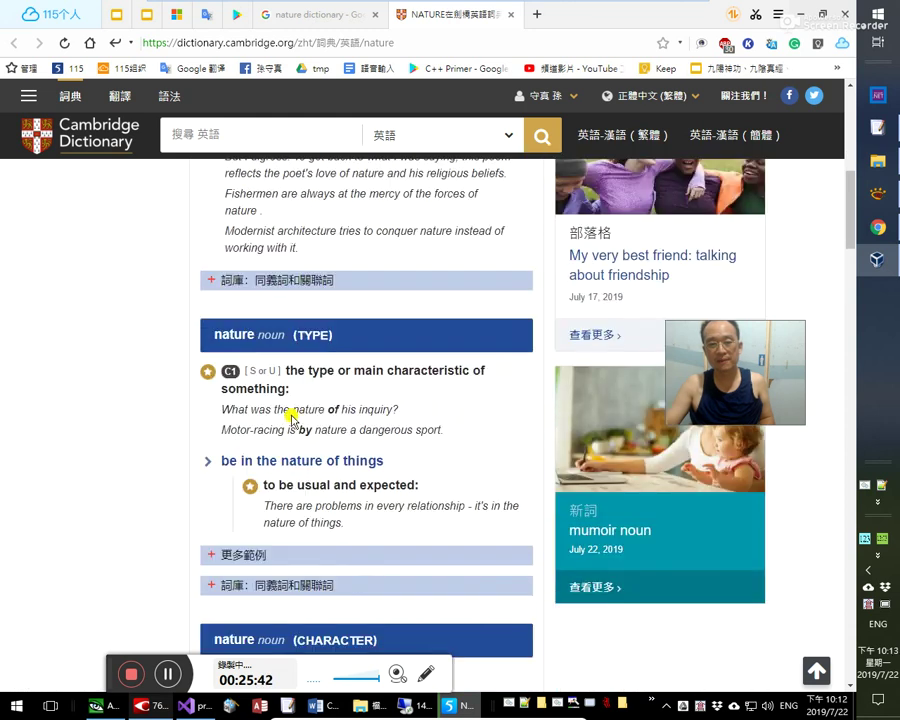
pyautogui.scroll(1, 290, 412)
pyautogui.scroll(-2, 290, 412)
pyautogui.scroll(1, 291, 414)
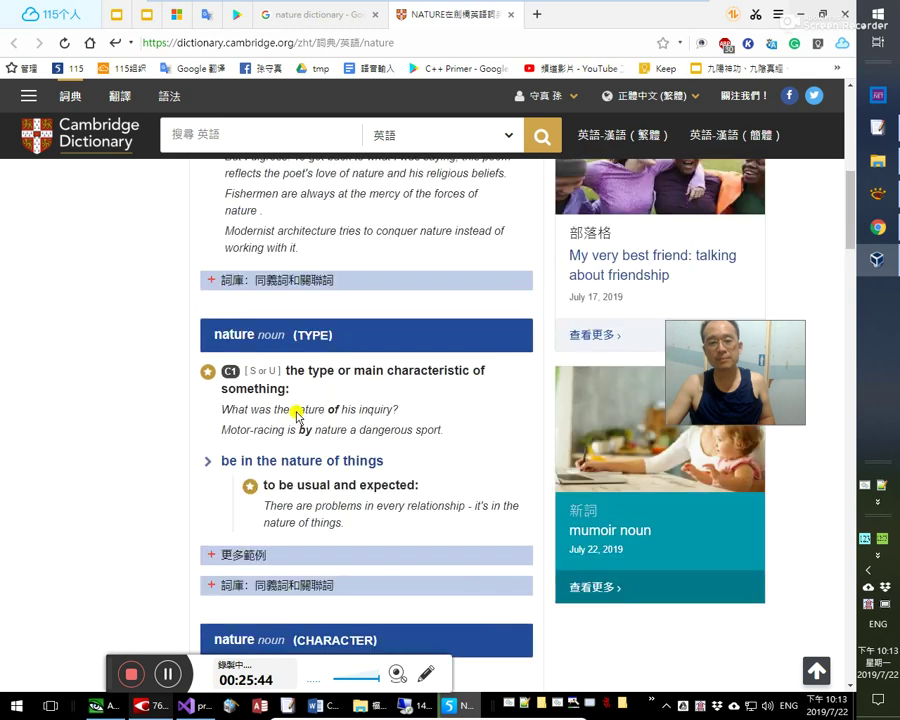
pyautogui.scroll(-1, 490, 498)
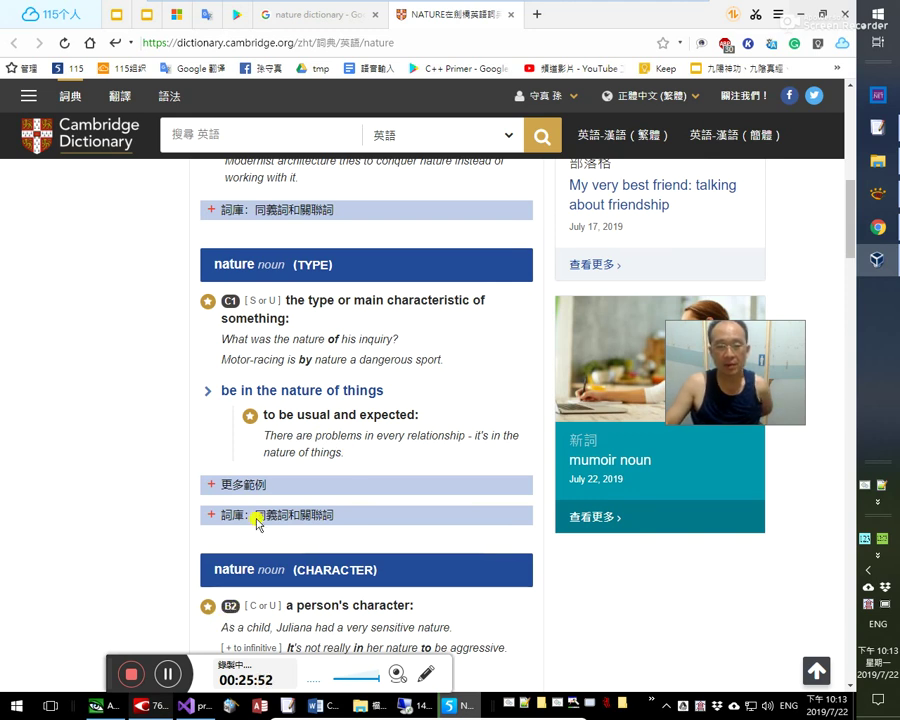
pyautogui.scroll(-3, 288, 577)
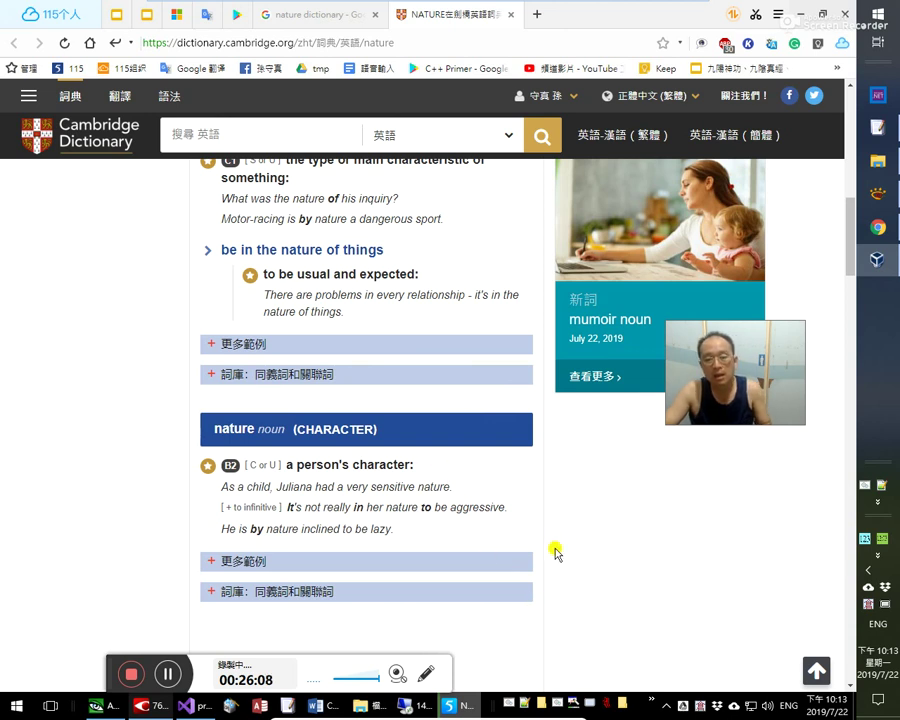
# - Return to the Chapter 3 page of C++ Primer and dismiss the translation popup for nature
pyautogui.click(205, 15)
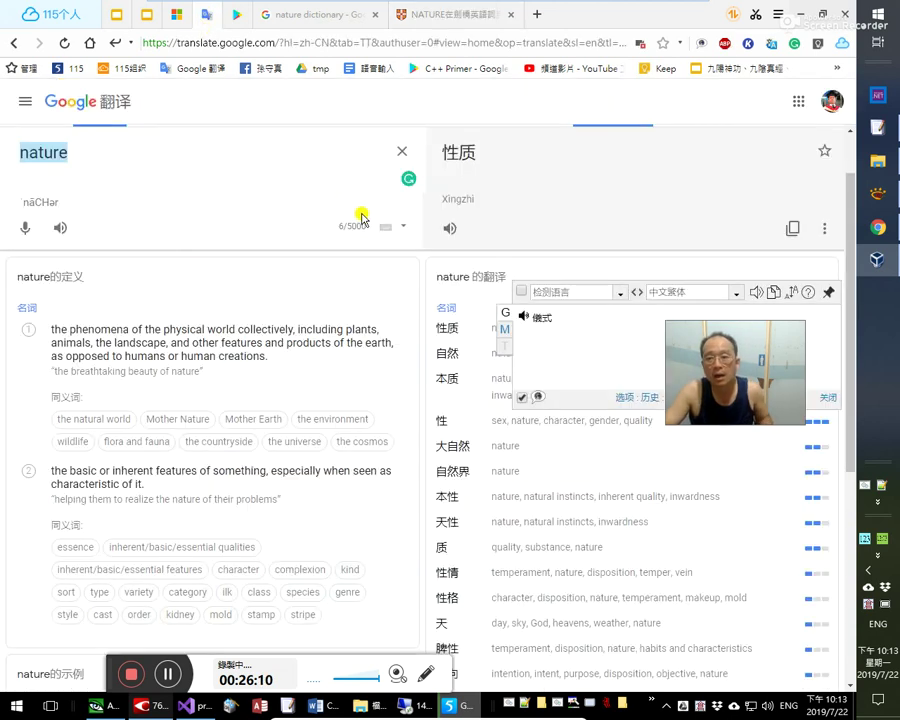
pyautogui.click(238, 20)
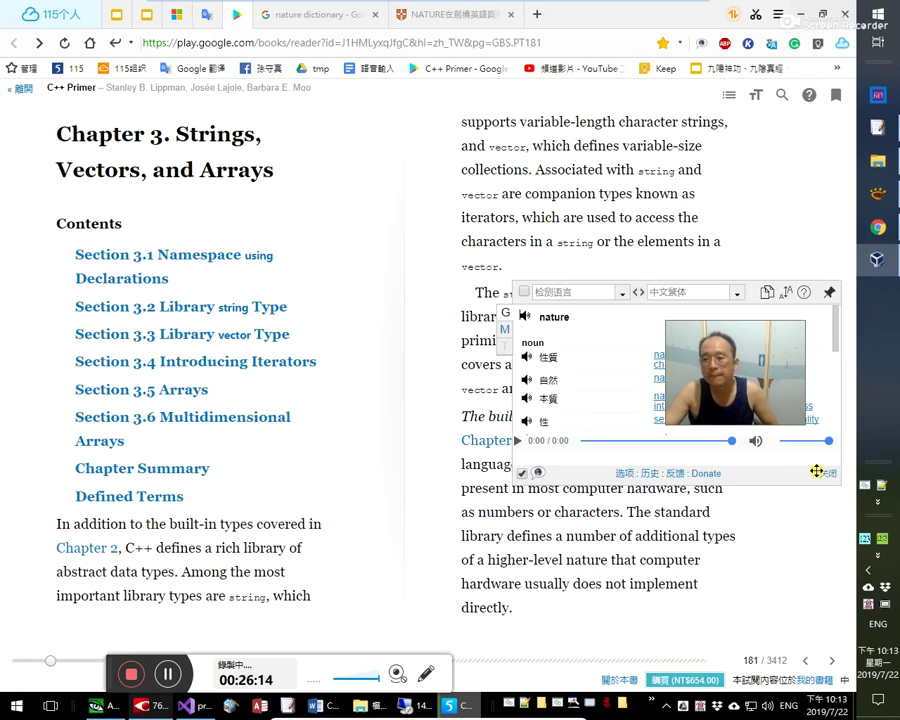
pyautogui.click(825, 476)
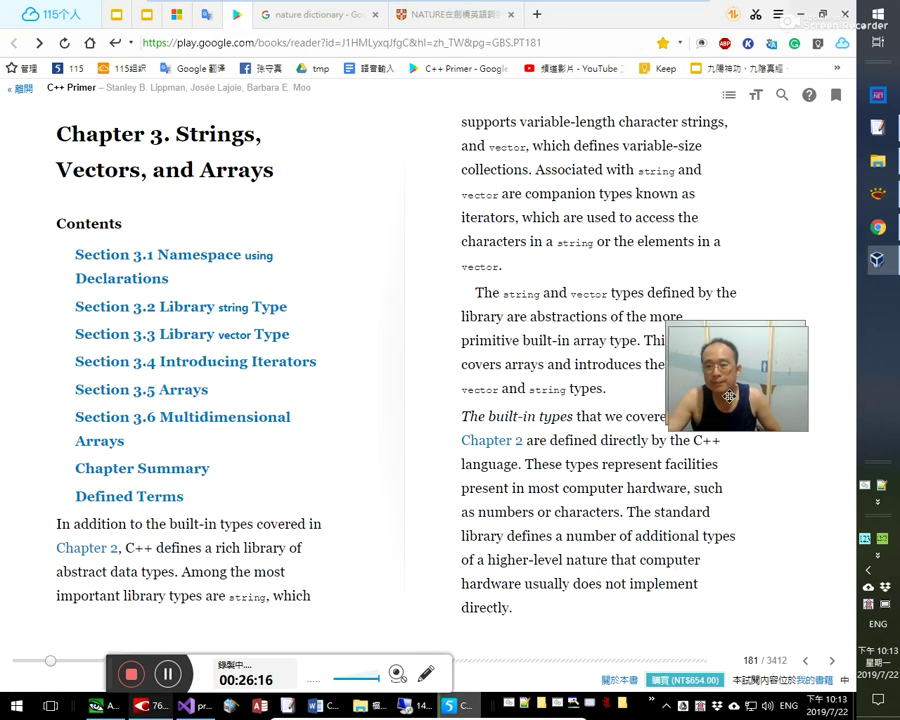
pyautogui.moveTo(721, 371); pyautogui.dragTo(768, 518)
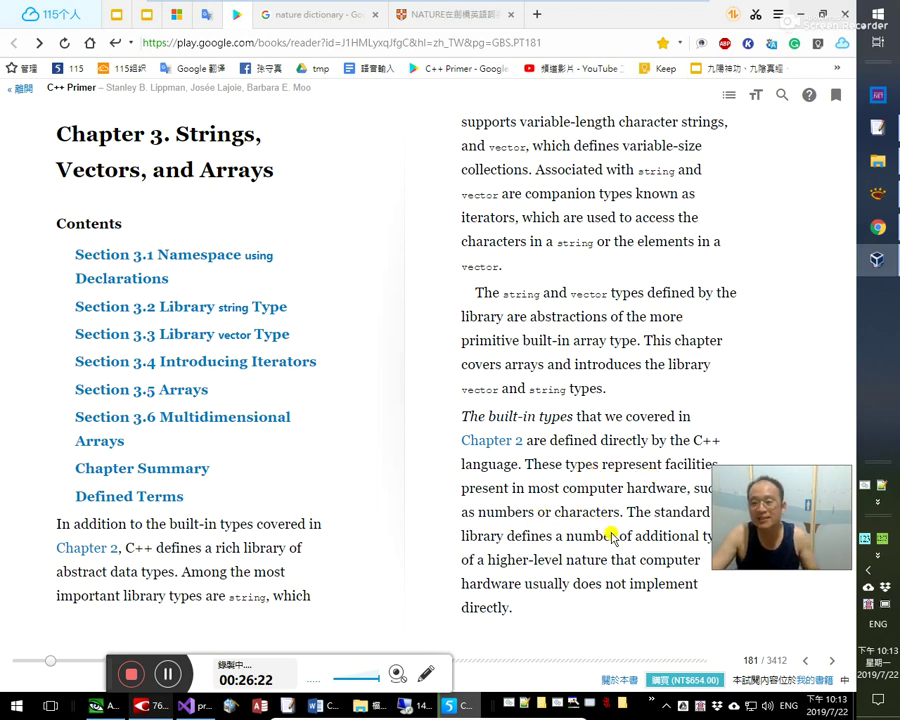
# - Switch to the Word notes and correct the misspelled charactar to character in the note under page 82
pyautogui.hotkey('alt', 'Tab')
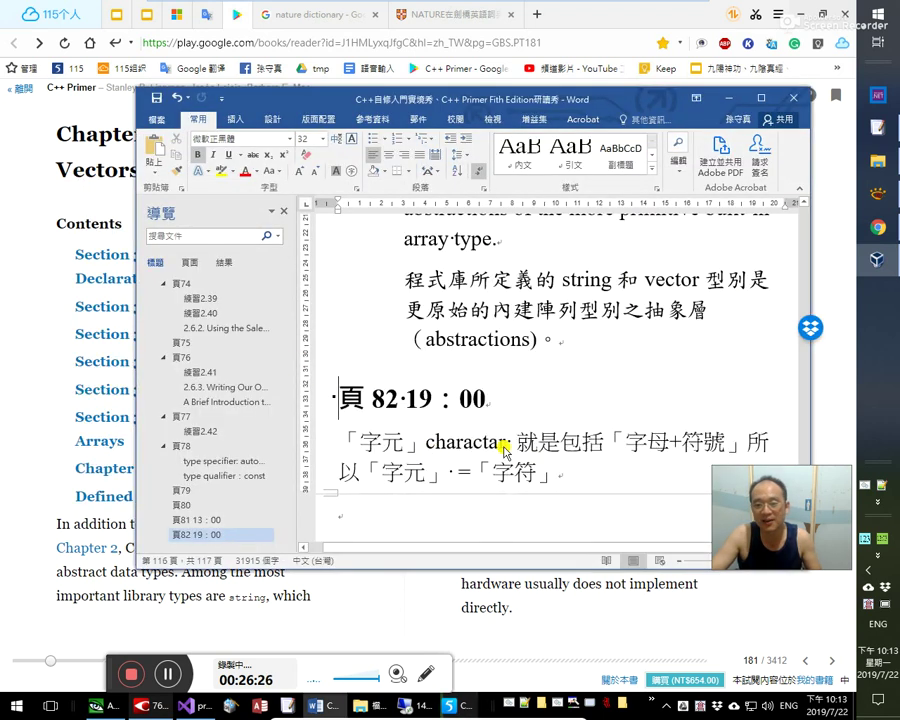
pyautogui.click(508, 460)
pyautogui.press('Delete')
pyautogui.write('e')
# - Go back to the Cambridge entry for nature and review its idioms, American English definitions, corpus examples and related words
pyautogui.click(485, 5)
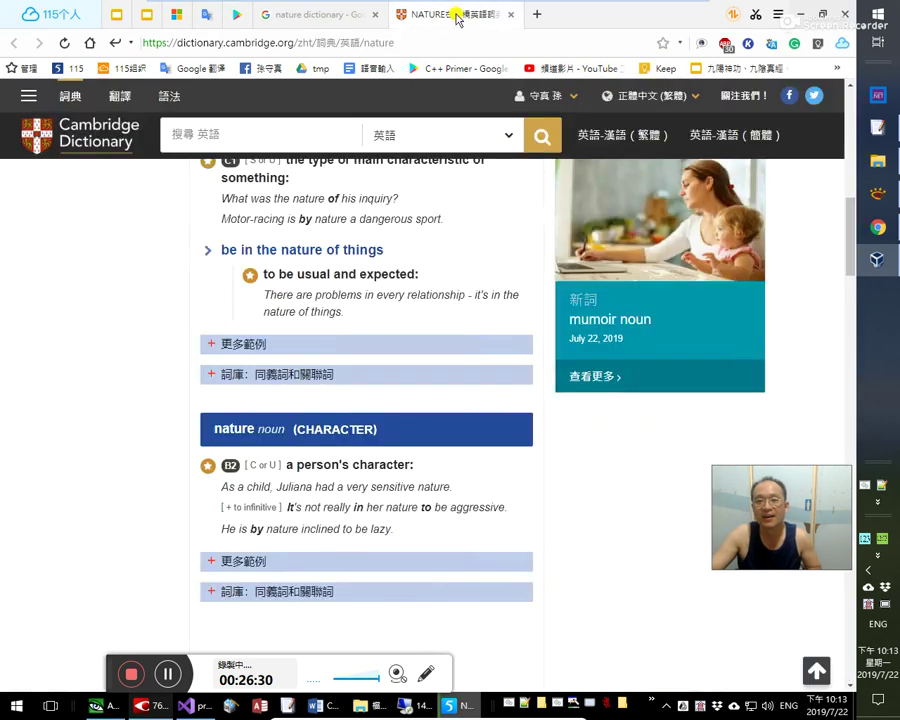
pyautogui.scroll(-1, 383, 518)
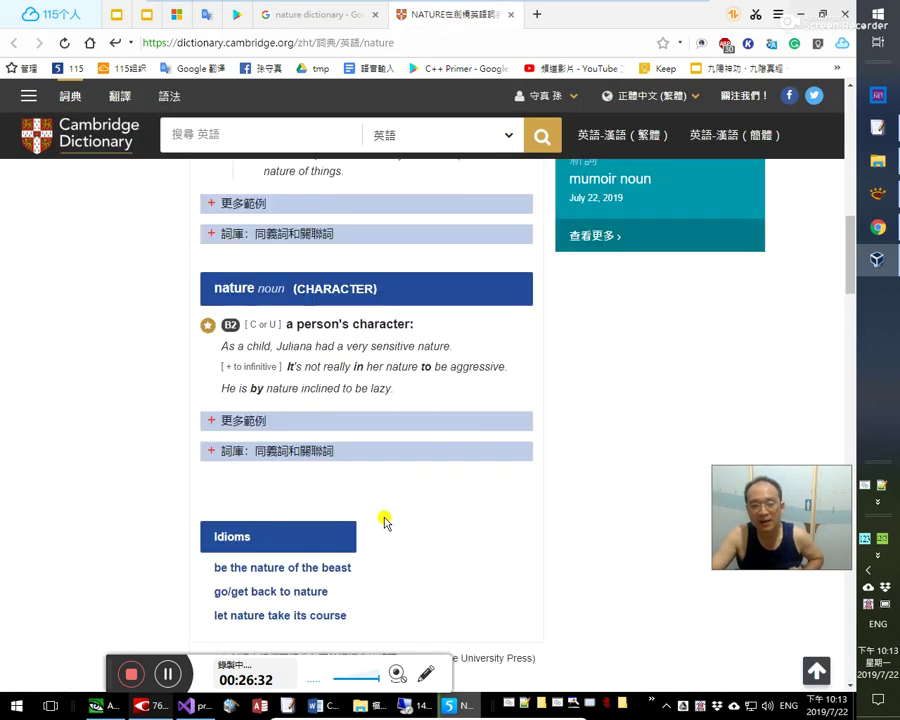
pyautogui.scroll(-3, 366, 548)
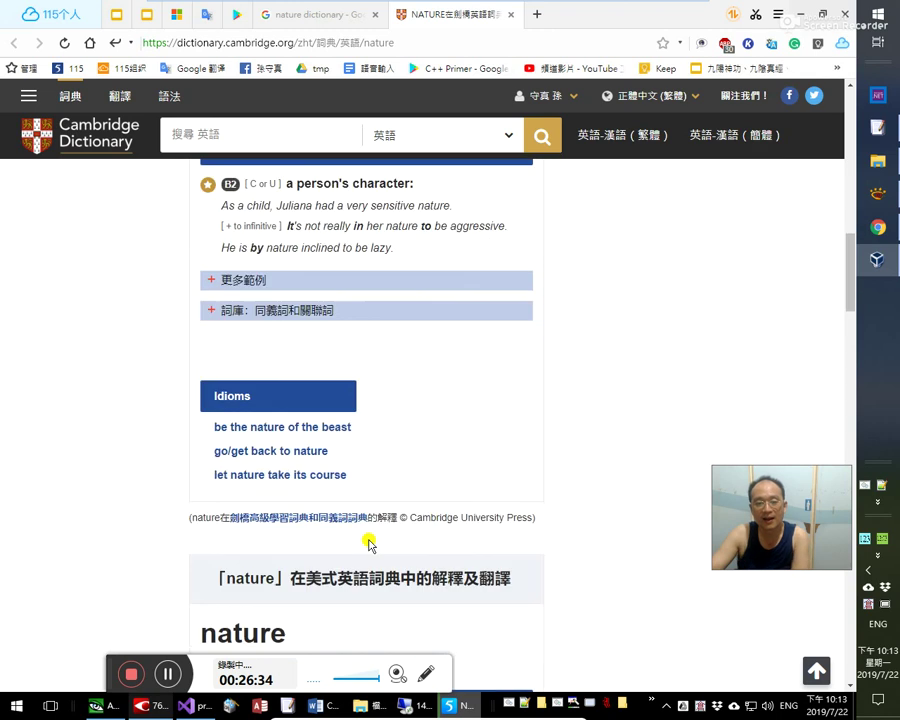
pyautogui.scroll(-1, 376, 550)
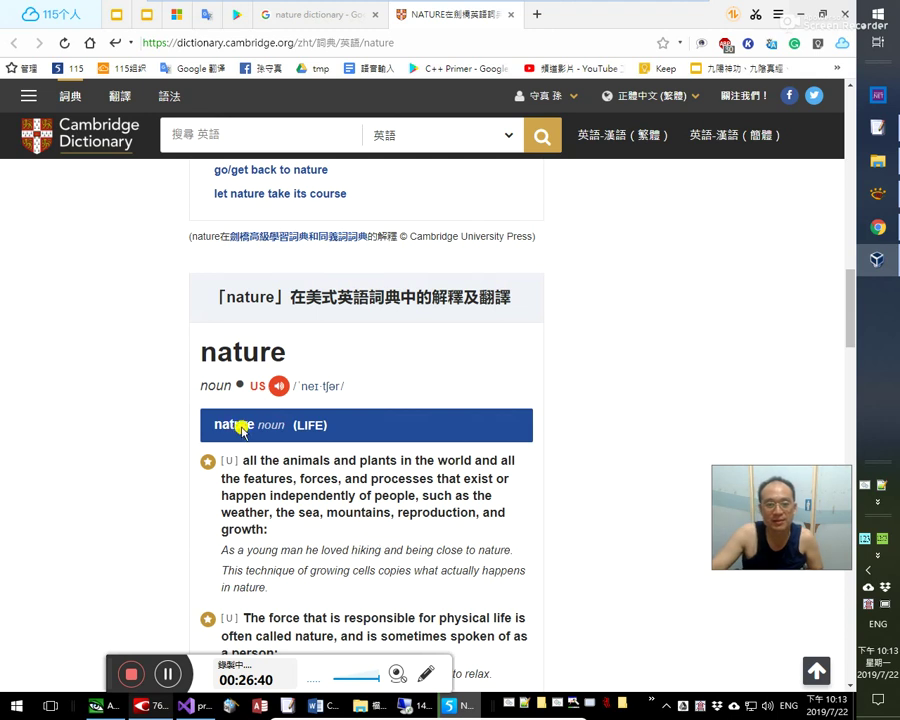
pyautogui.scroll(-1, 382, 482)
pyautogui.scroll(-4, 384, 484)
pyautogui.scroll(-6, 386, 486)
pyautogui.scroll(-7, 386, 490)
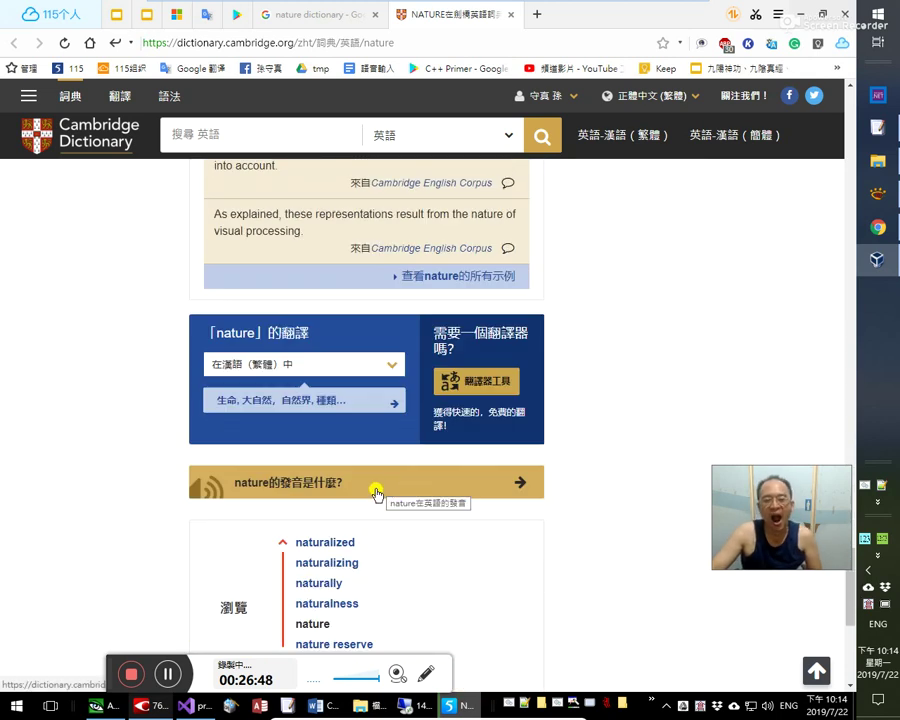
pyautogui.scroll(-1, 357, 496)
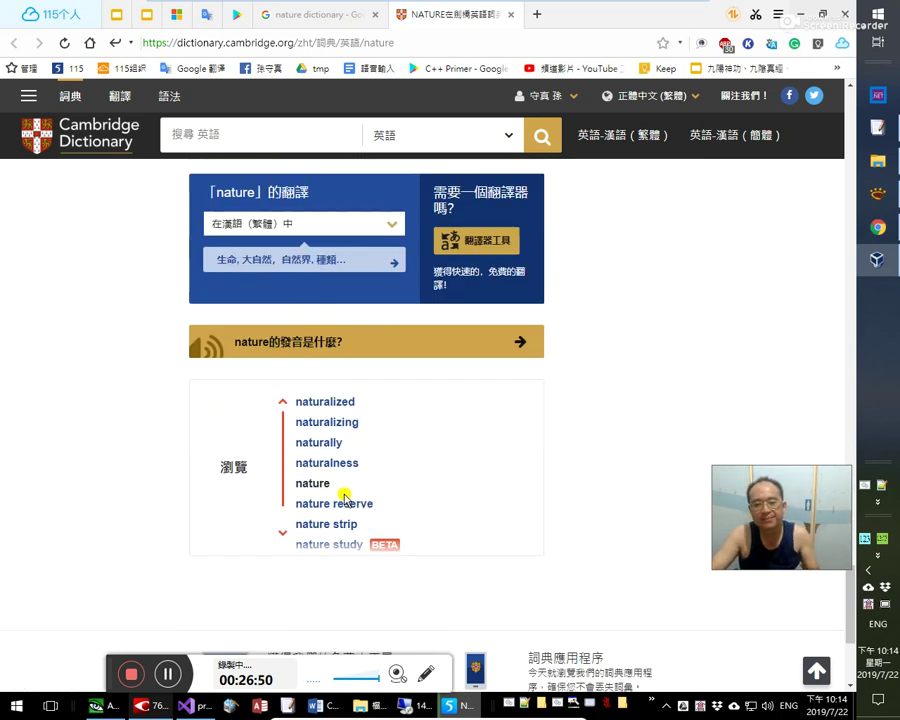
# - Close the Cambridge Dictionary and Google search pages to return to the book
pyautogui.hotkey('ctrl', 'w')
pyautogui.hotkey('ctrl', 'w')
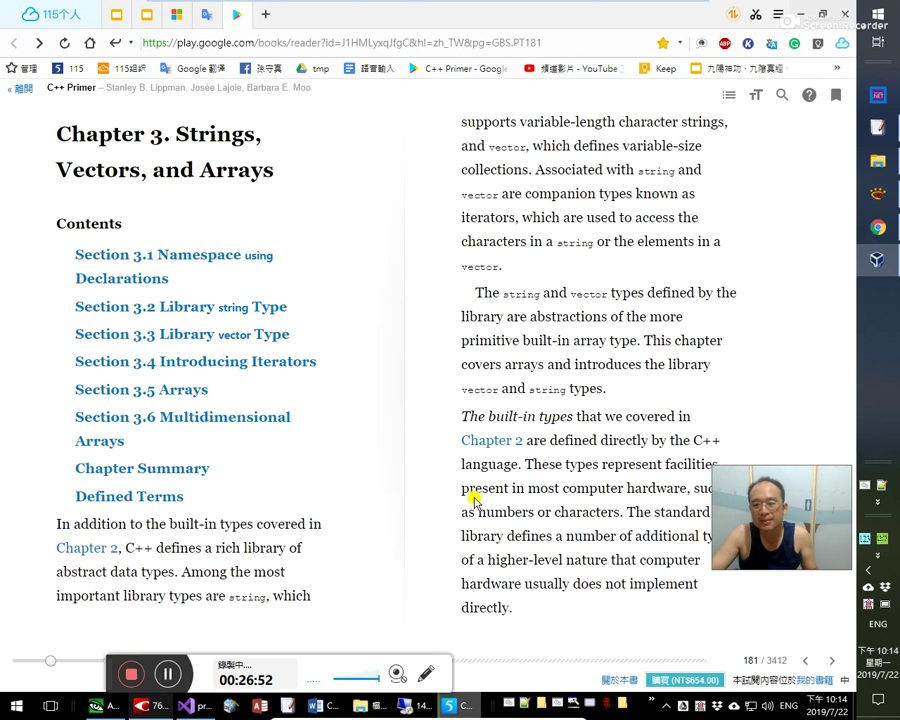
pyautogui.moveTo(772, 524); pyautogui.dragTo(757, 347)
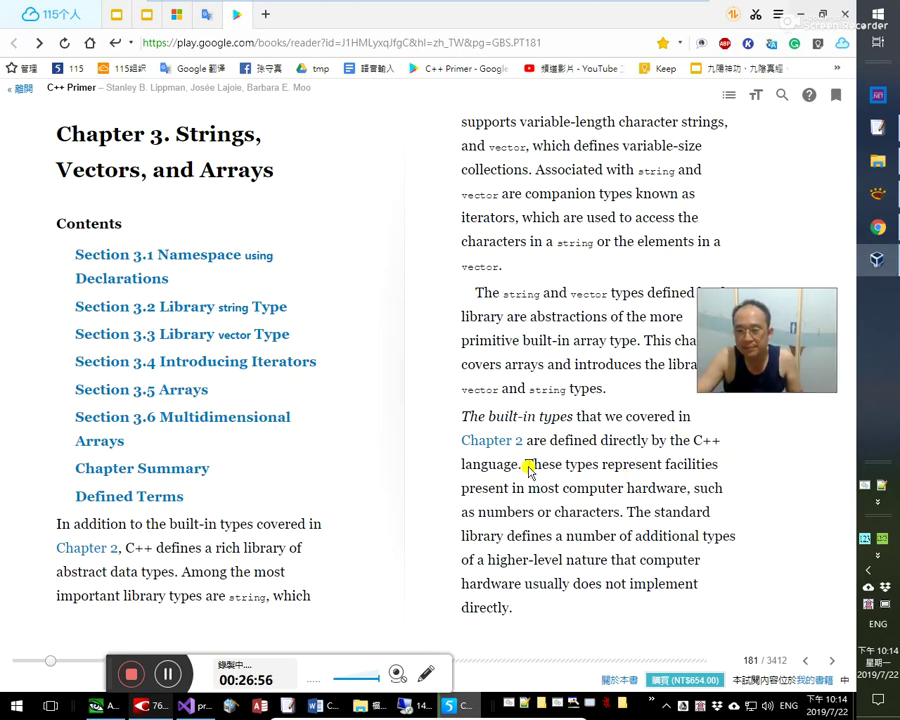
# - Translate the paragraph's closing sentence beginning "The standard library defines" into Traditional Chinese, read it, and dismiss the translation
pyautogui.moveTo(526, 466); pyautogui.dragTo(556, 490)
pyautogui.moveTo(628, 516); pyautogui.dragTo(602, 560)
pyautogui.moveTo(556, 590); pyautogui.dragTo(516, 609)
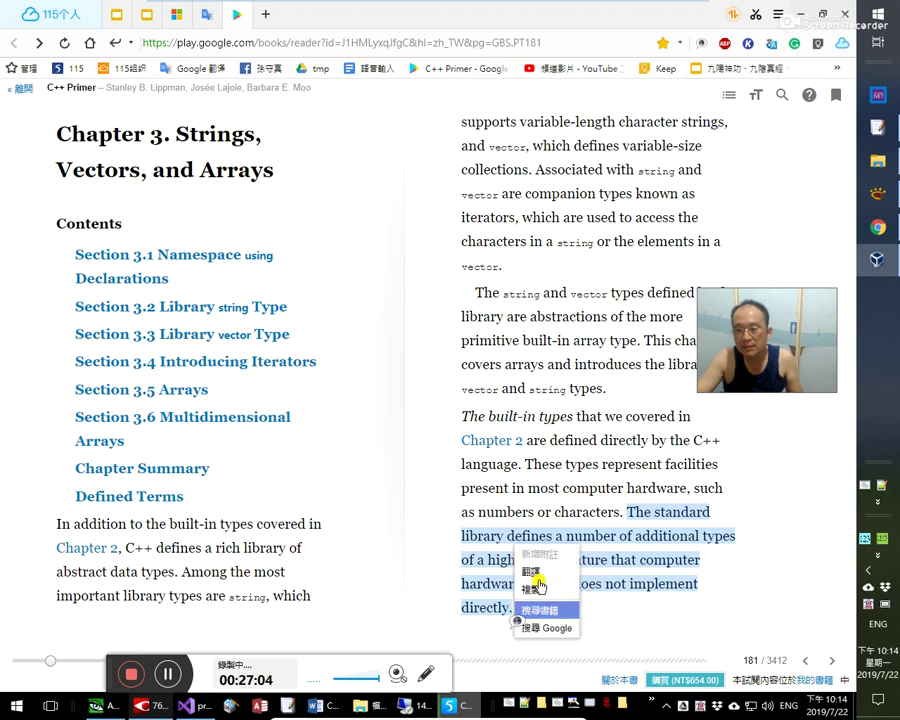
pyautogui.click(533, 570)
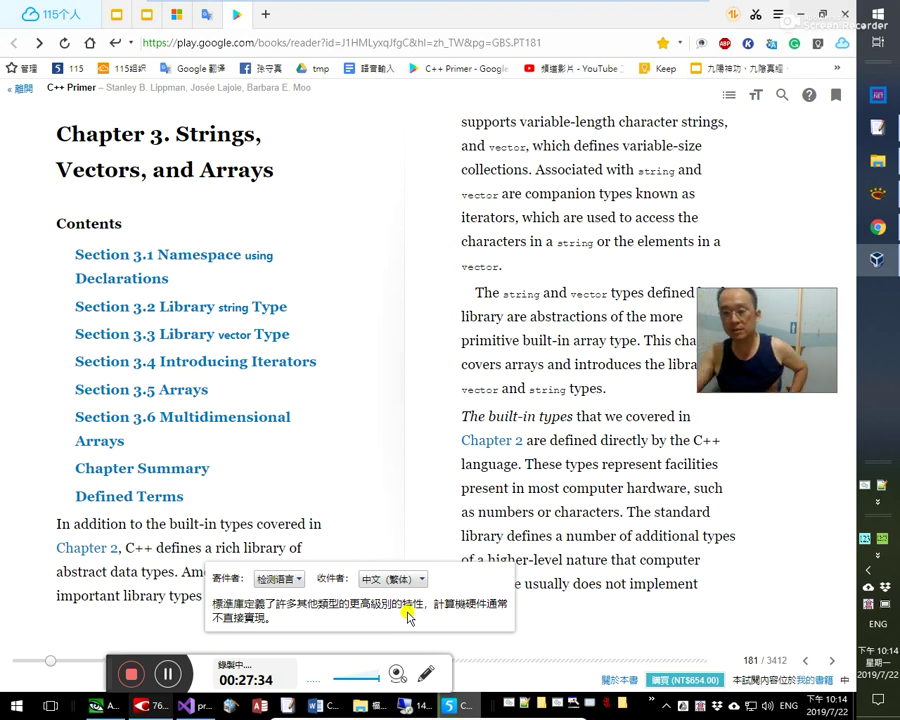
pyautogui.click(580, 578)
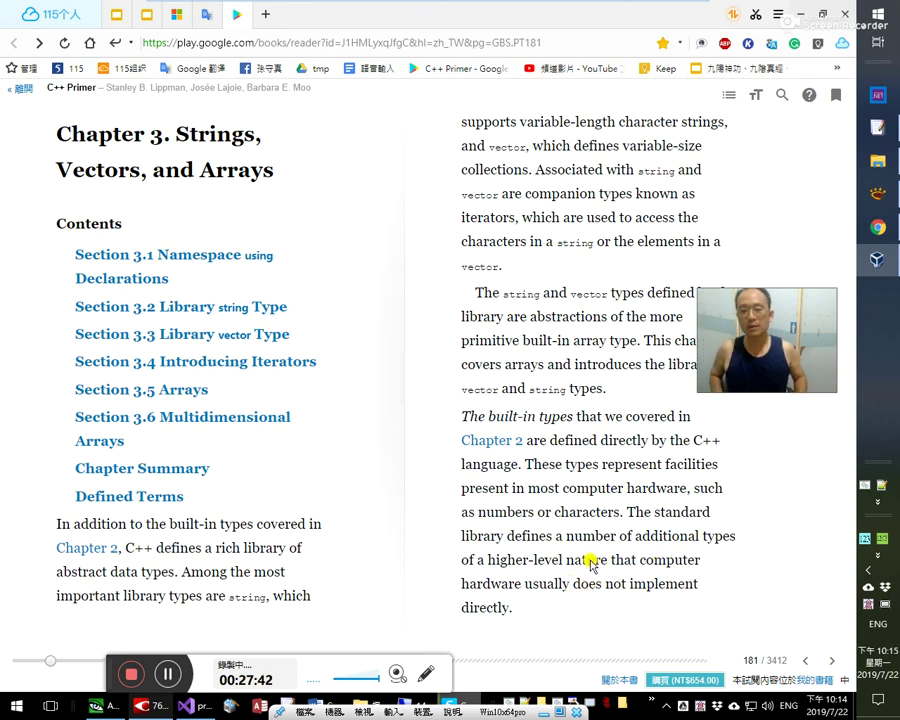
# - Switch to the scanned Chinese edition in ABBYY FineReader and find the paragraph about 標準程式庫（standard library) on book page 82
pyautogui.click(143, 706)
pyautogui.click(551, 424)
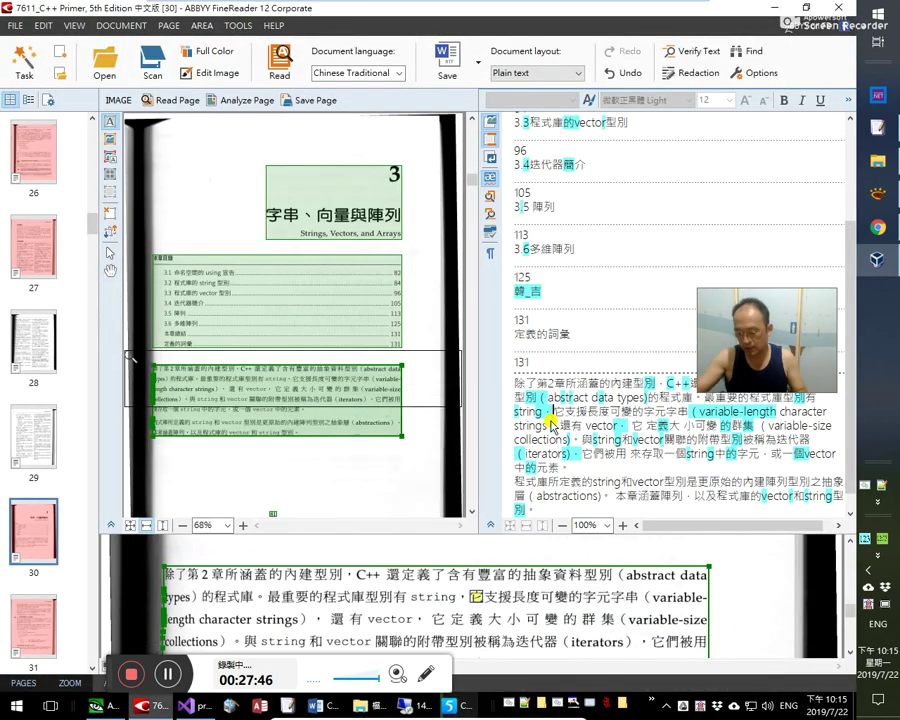
pyautogui.scroll(-3, 551, 424)
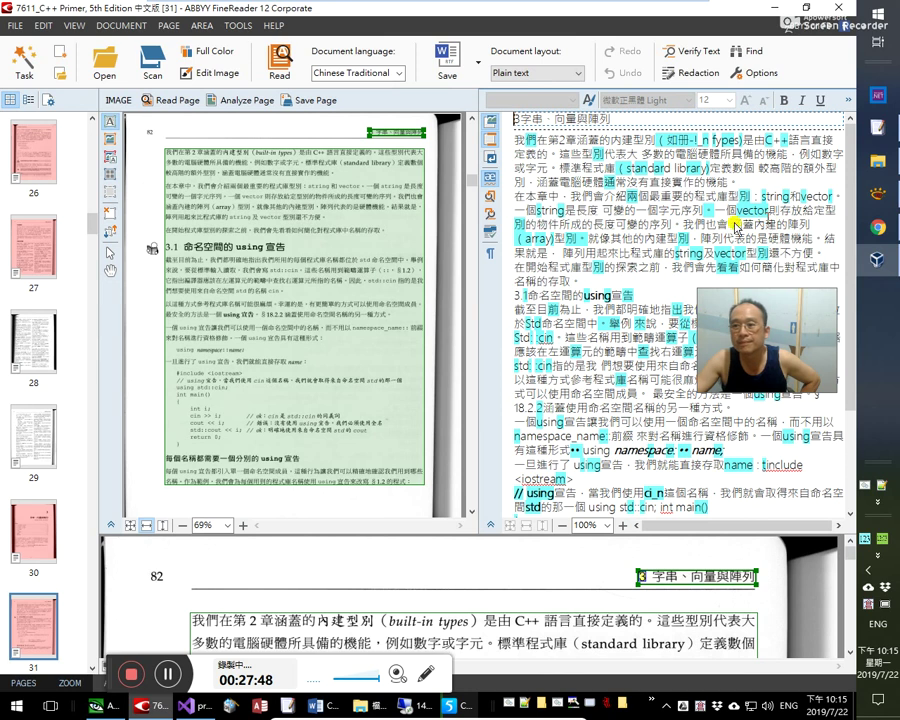
pyautogui.moveTo(751, 322); pyautogui.dragTo(743, 228)
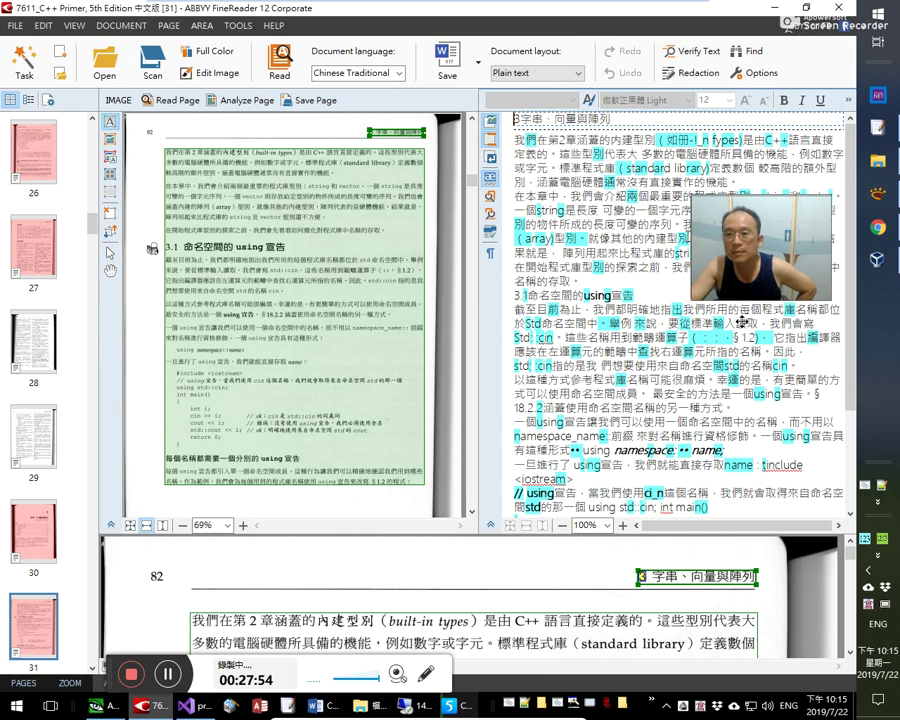
pyautogui.moveTo(741, 259); pyautogui.dragTo(741, 362)
pyautogui.click(628, 188)
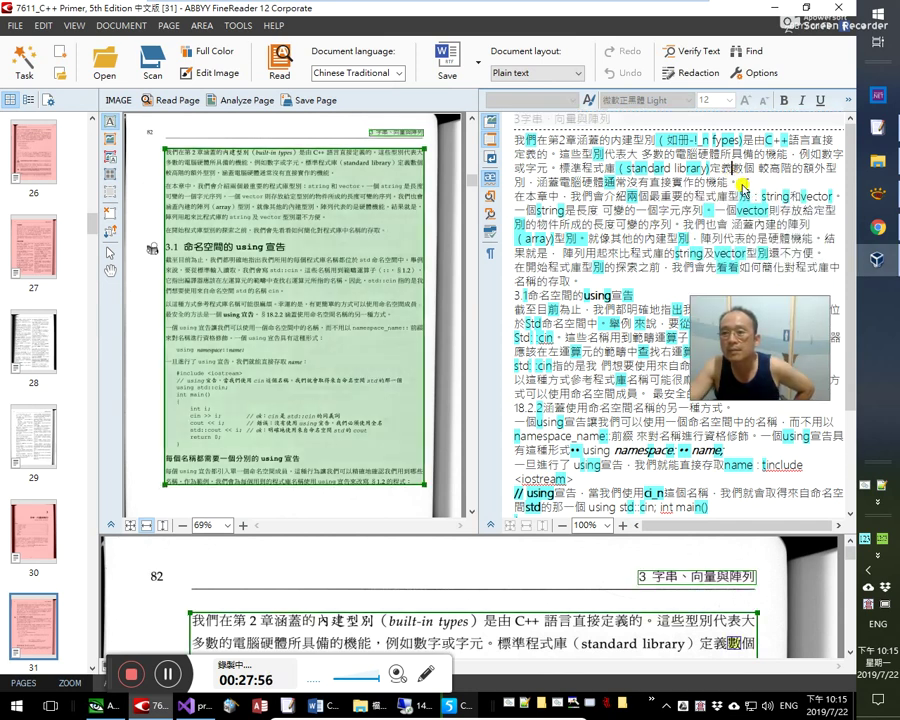
# - Clear the uncertain-character highlighting from the recognized sentence beginning 標準程式庫（standard library) on page 82
pyautogui.moveTo(566, 170); pyautogui.dragTo(735, 183)
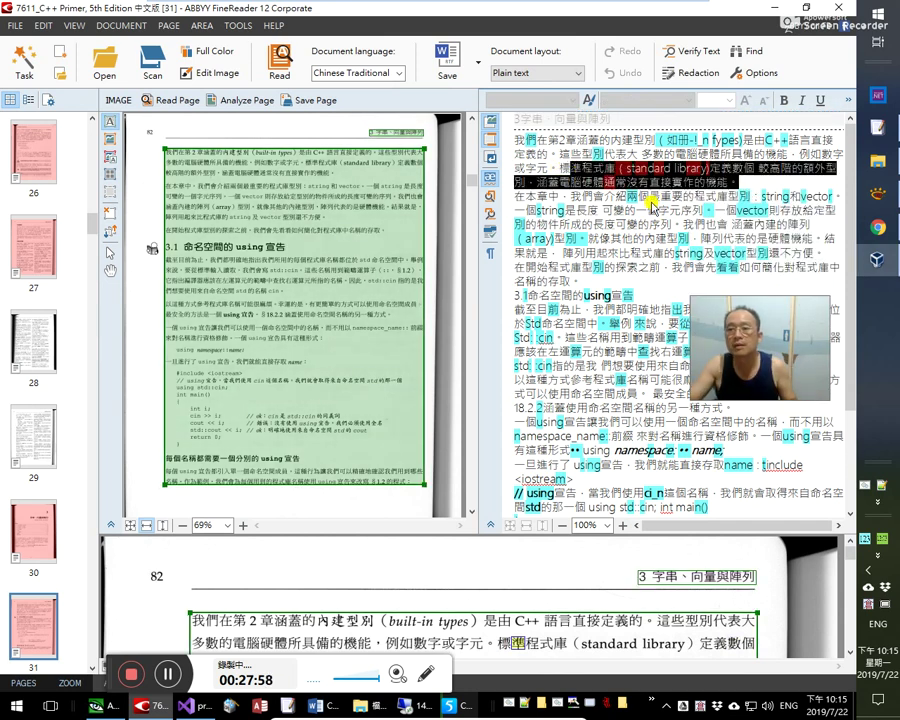
pyautogui.hotkey('shift', 'Left')
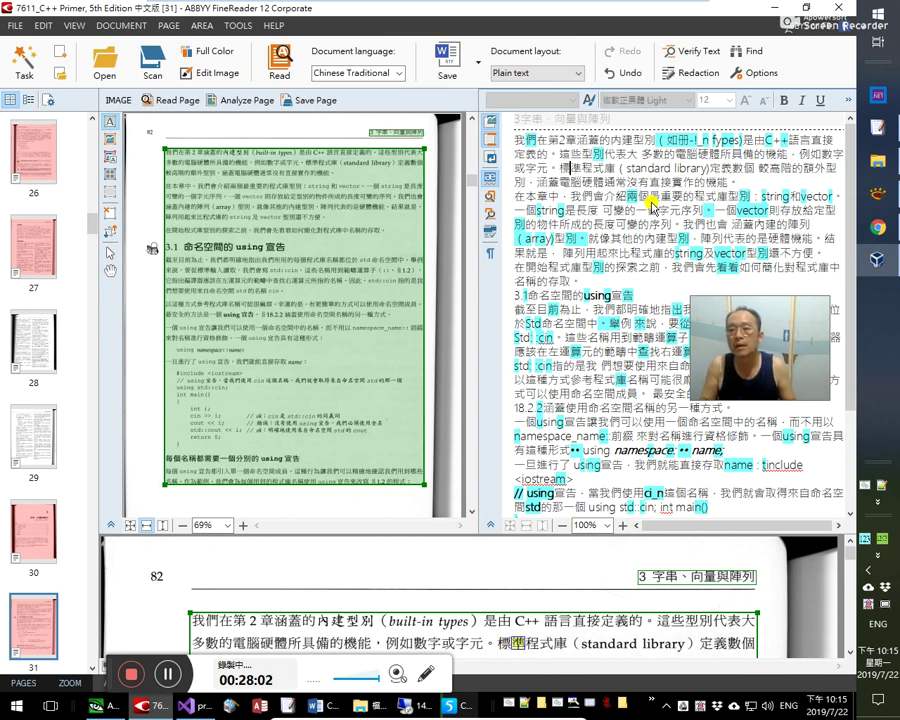
pyautogui.press('Down')
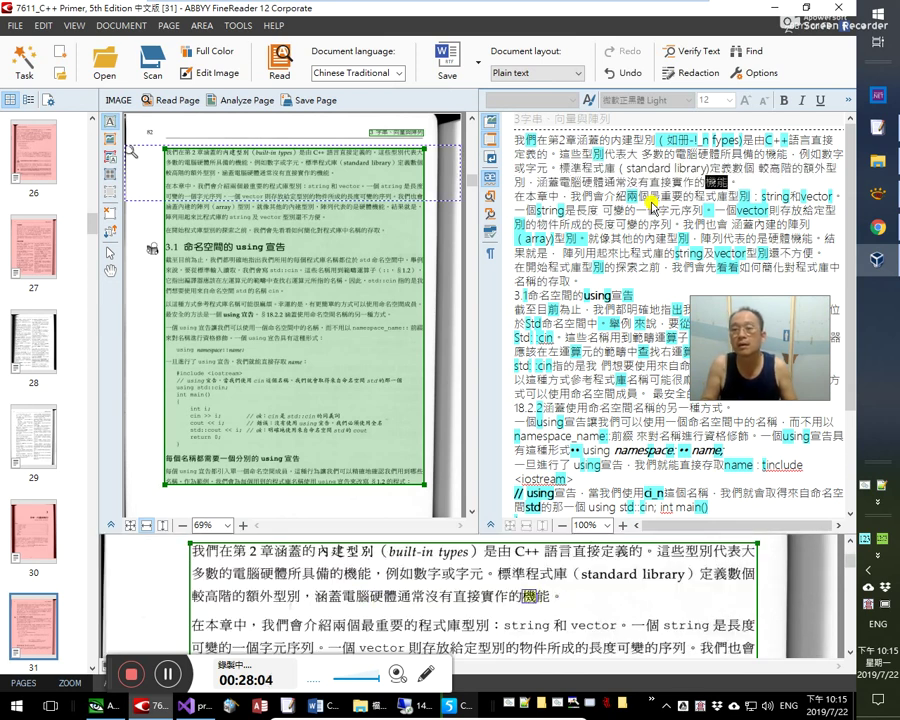
pyautogui.press('Left')
# - Place the insertion point on the empty line after the page 82 note in Word, and turn the book to its next page
pyautogui.hotkey('alt', 'Tab')
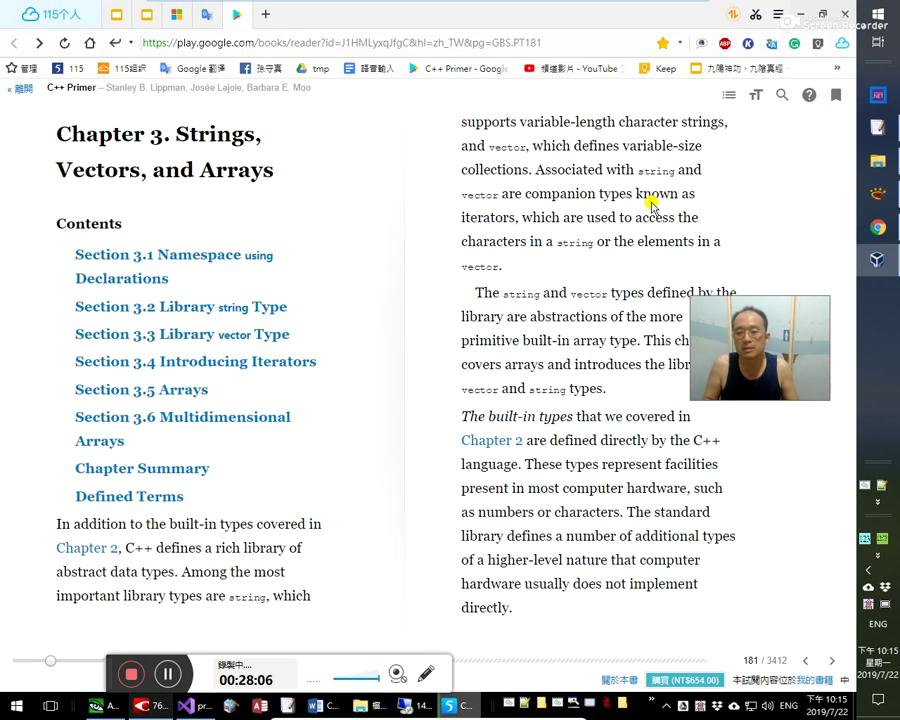
pyautogui.hotkey('alt', 'Tab')
pyautogui.hotkey('alt', 'Tab')
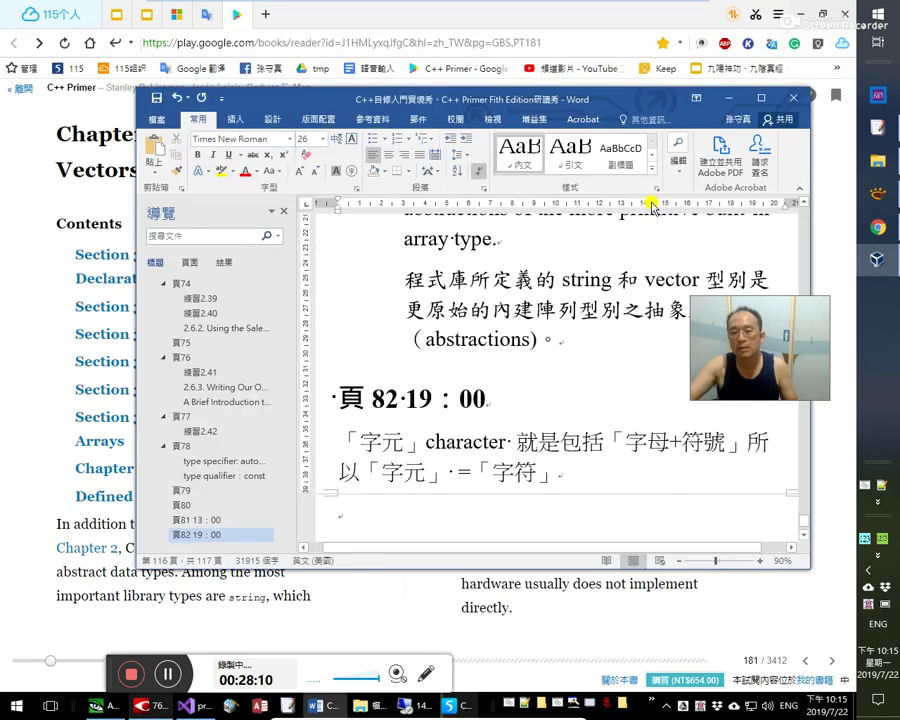
pyautogui.click(560, 443)
pyautogui.press('Down')
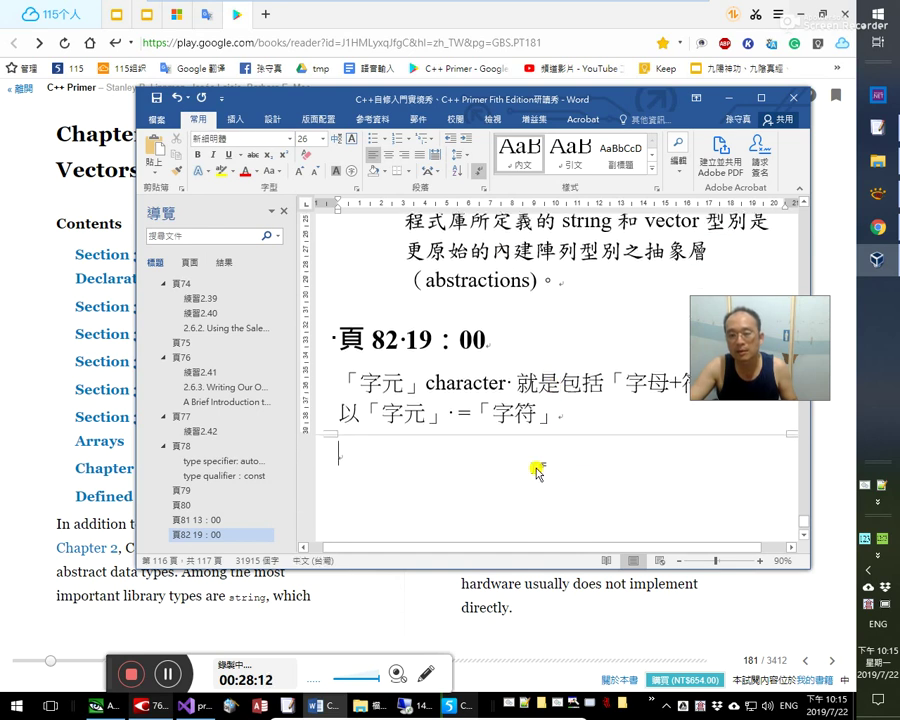
pyautogui.hotkey('alt', 'Tab')
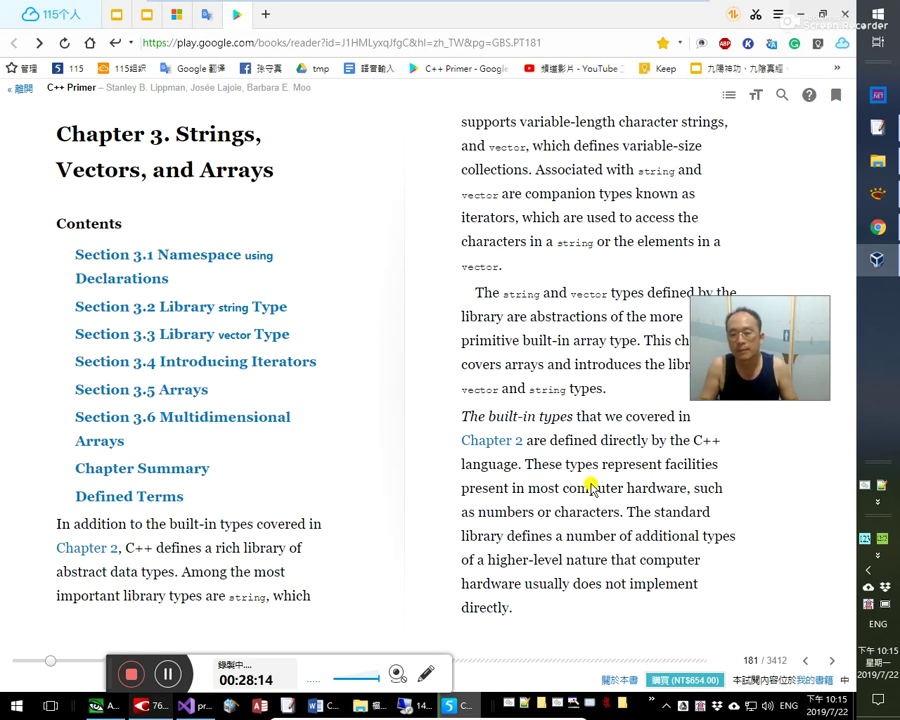
pyautogui.press('Right')
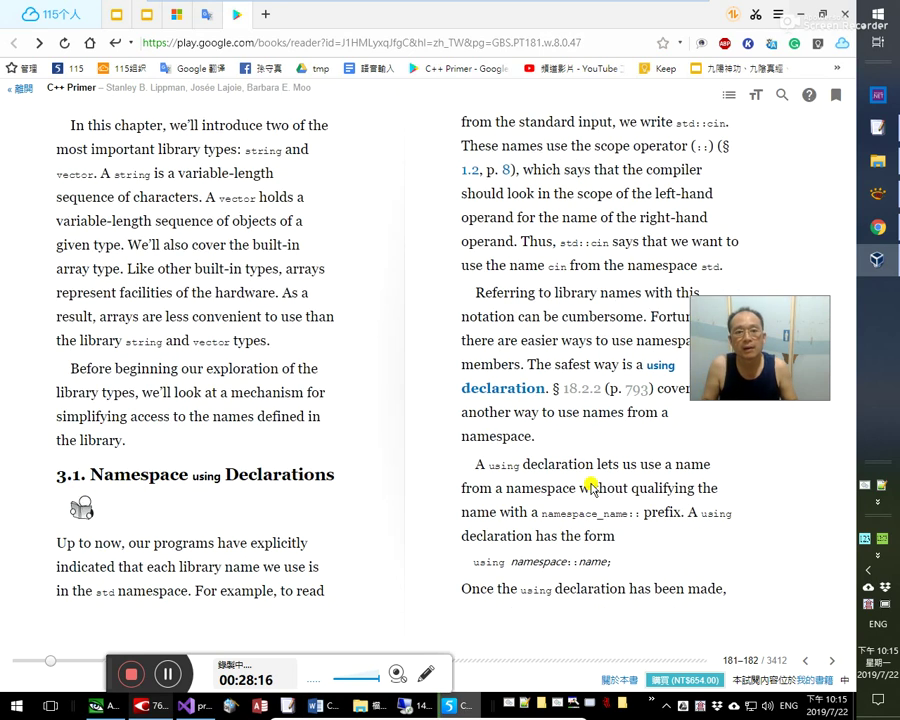
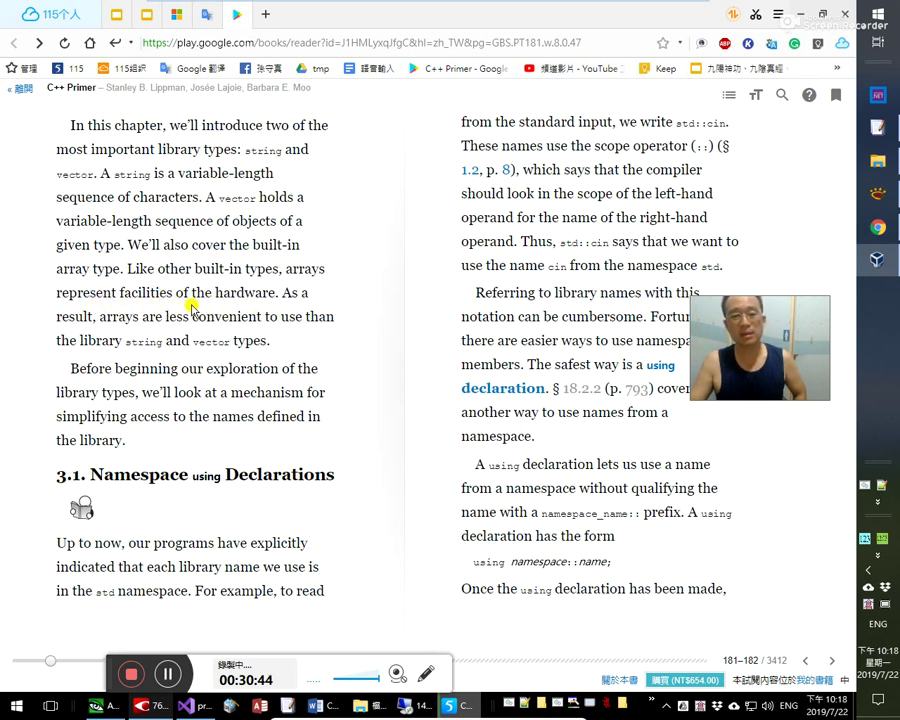
# - Look up the word represent in the arrays paragraph and listen to its pronunciation
pyautogui.doubleClick(85, 296)
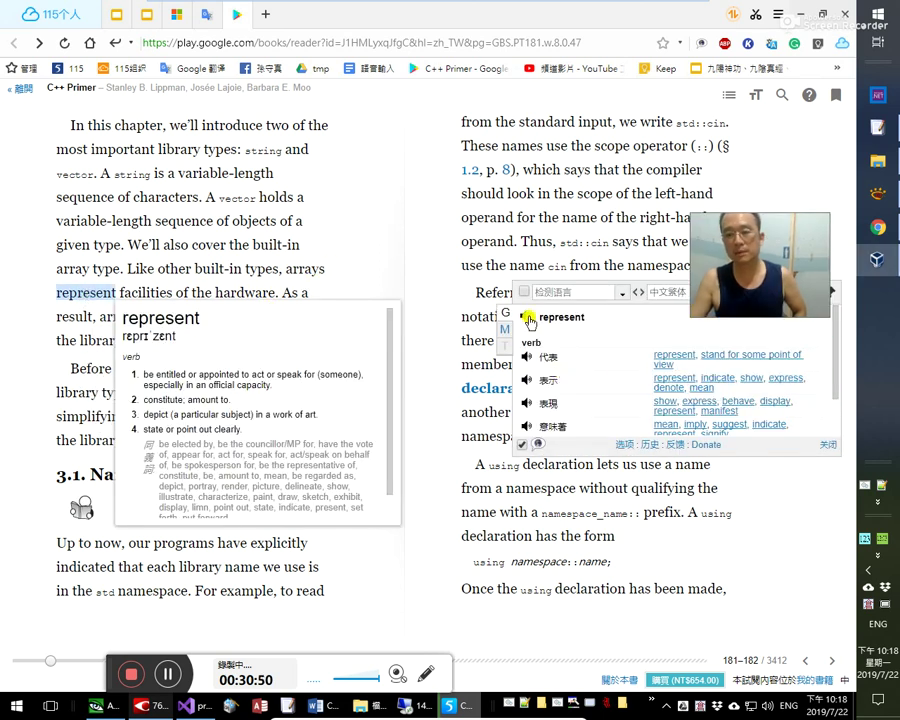
pyautogui.click(168, 285)
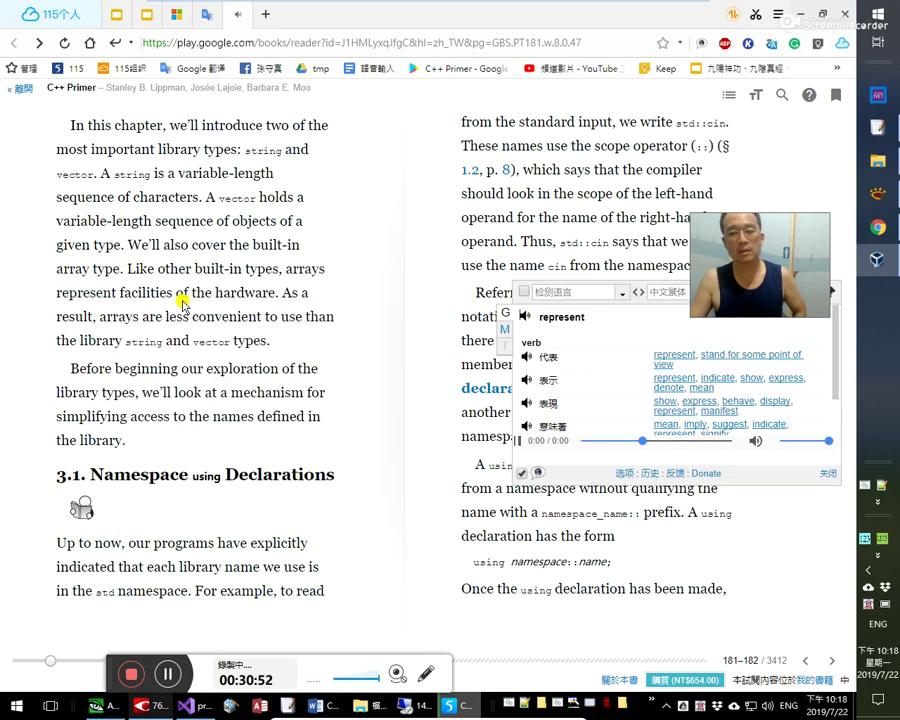
pyautogui.click(522, 317)
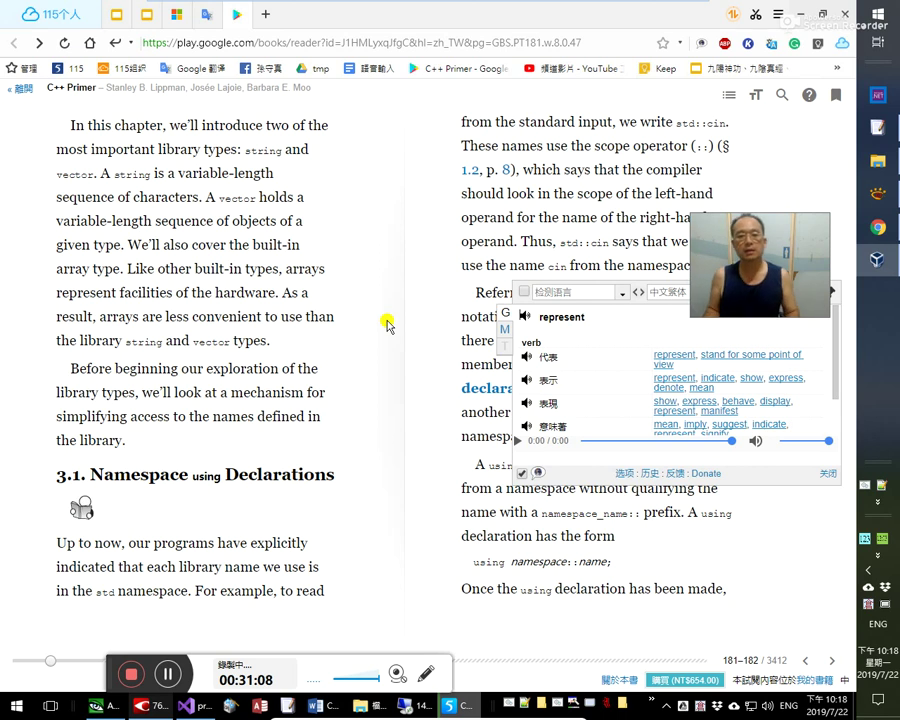
# - Add the timestamp 31:00 at the end of the page 81 note on abstractions in the Word notes
pyautogui.hotkey('alt', 'Tab')
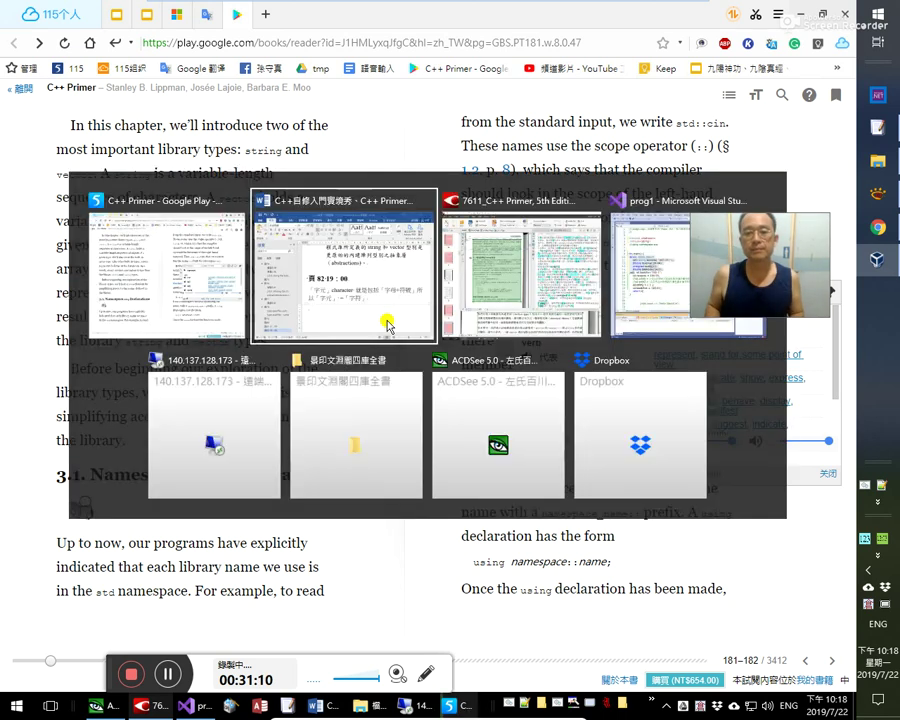
pyautogui.hotkey('alt', 'Tab')
pyautogui.click(387, 325)
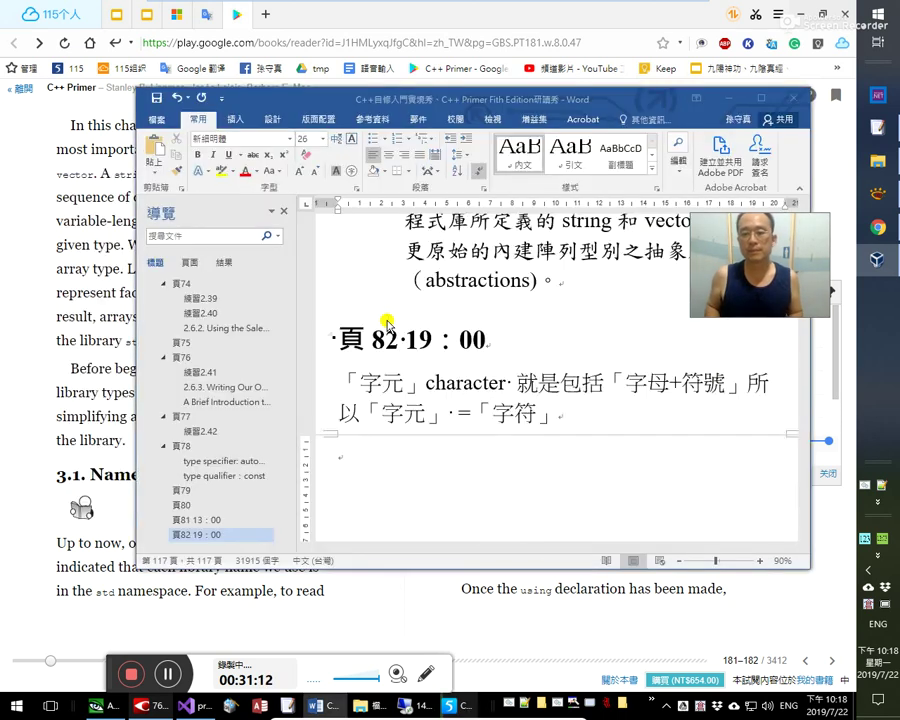
pyautogui.scroll(5, 455, 410)
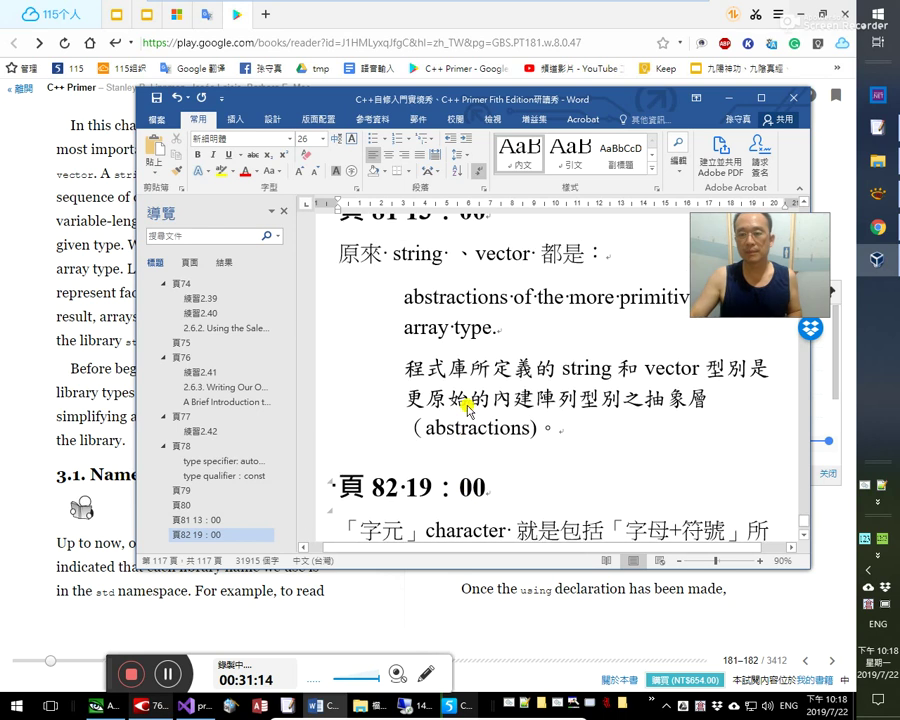
pyautogui.click(598, 466)
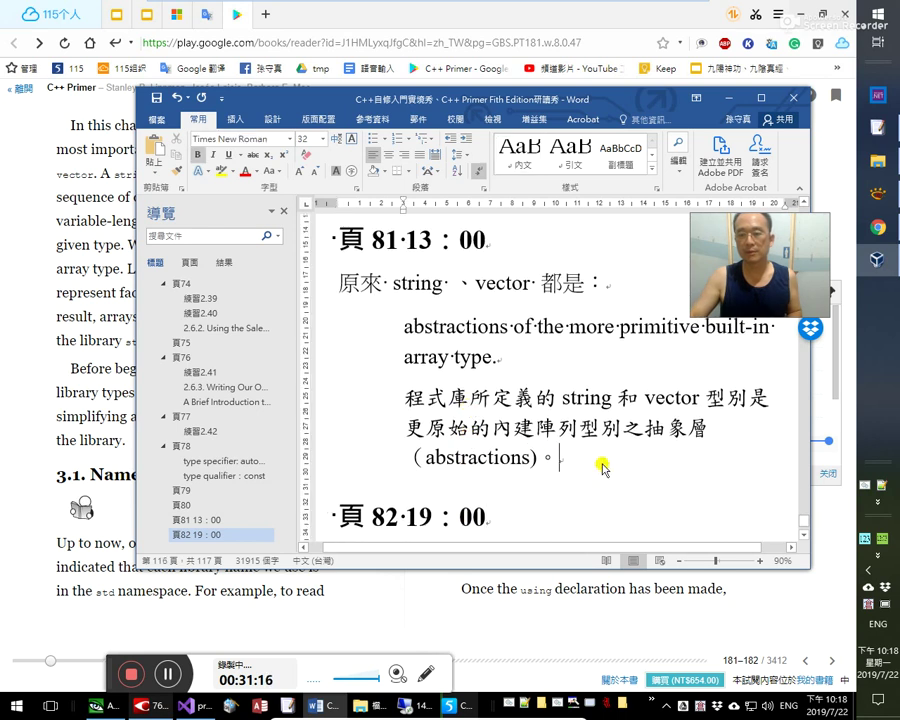
pyautogui.write('331 00')
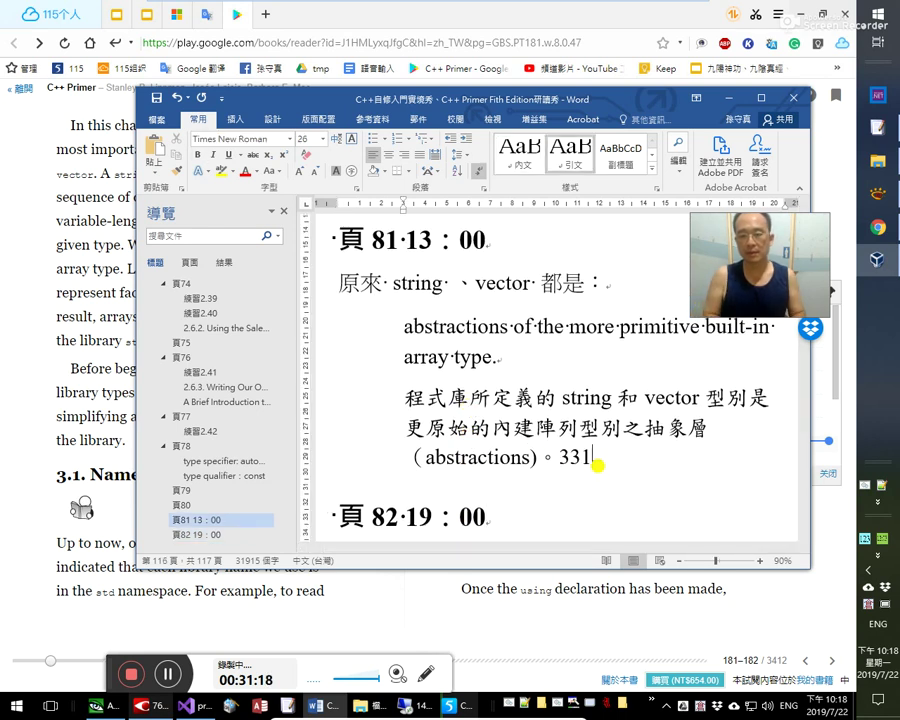
pyautogui.press('Left')
pyautogui.press('Left')
pyautogui.press('Left')
pyautogui.press('Left')
pyautogui.press('Left')
pyautogui.press('Delete')
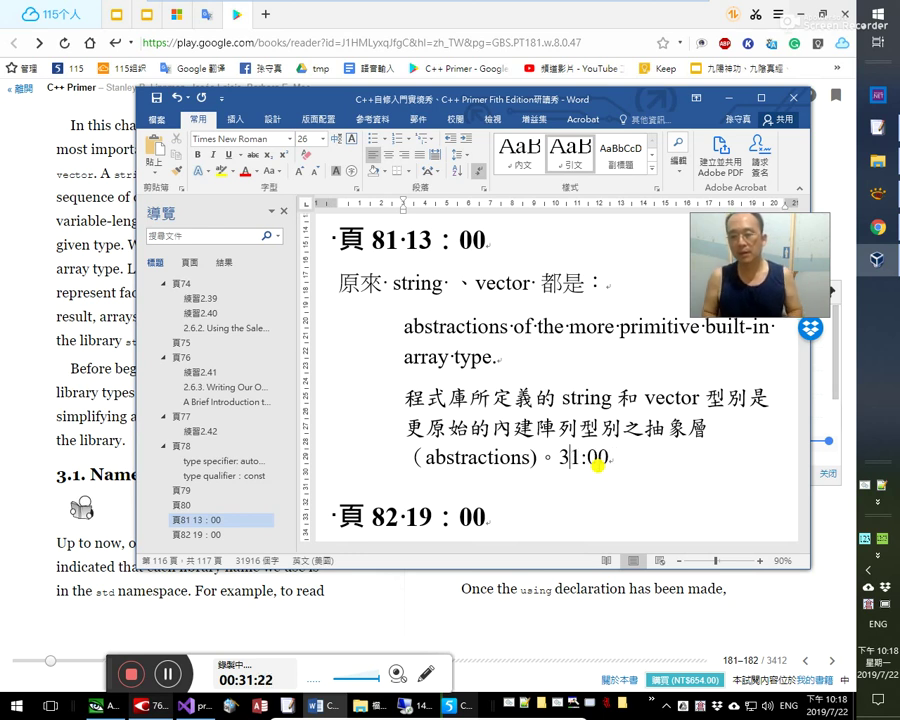
# - Go to the end of the Word notes, save them, and return to the book
pyautogui.hotkey('ctrl', 'End')
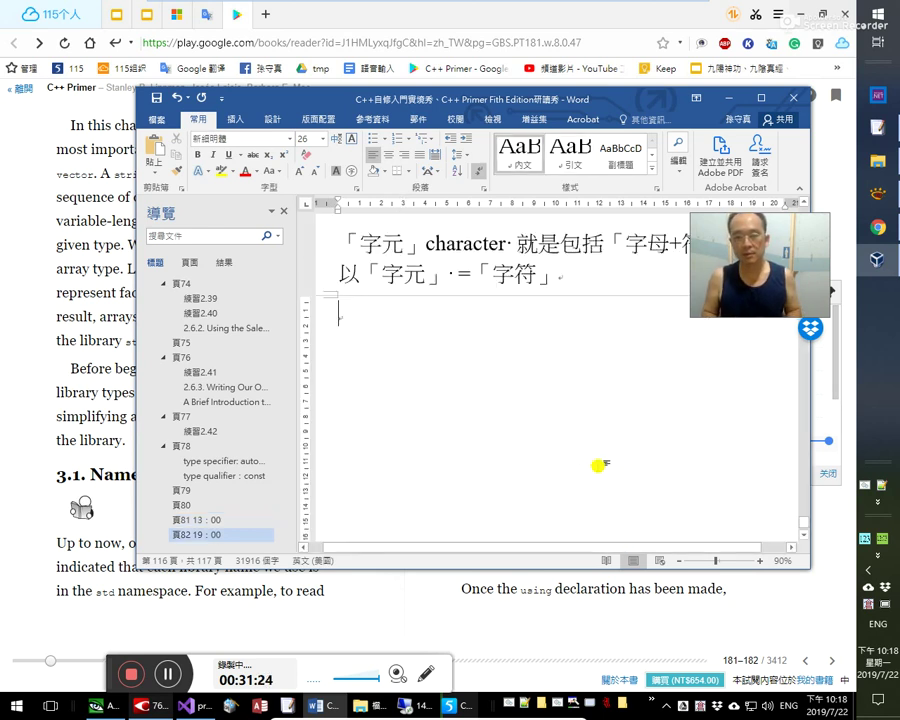
pyautogui.hotkey('ctrl', 's')
pyautogui.hotkey('alt', 'Tab')
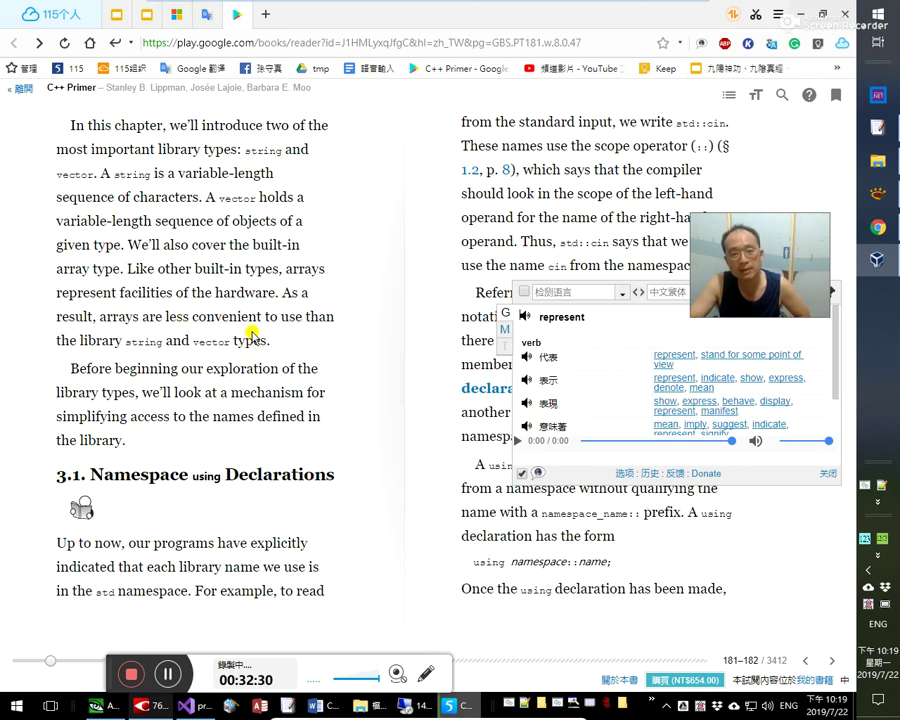
# - Look up the words convenient and mechanism in the book and listen to their pronunciations
pyautogui.doubleClick(222, 318)
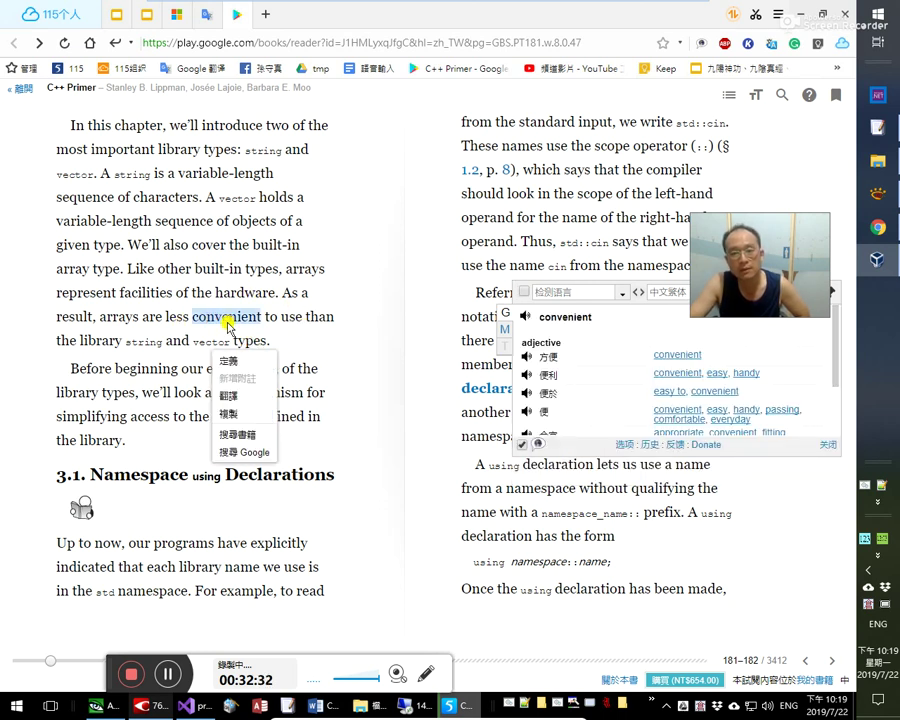
pyautogui.click(526, 318)
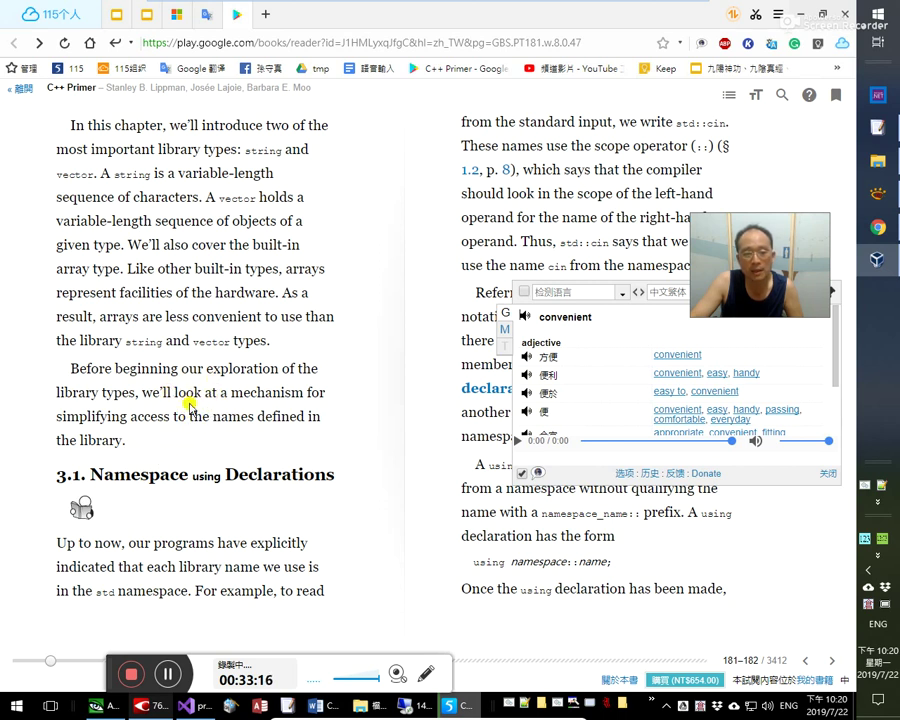
pyautogui.doubleClick(243, 392)
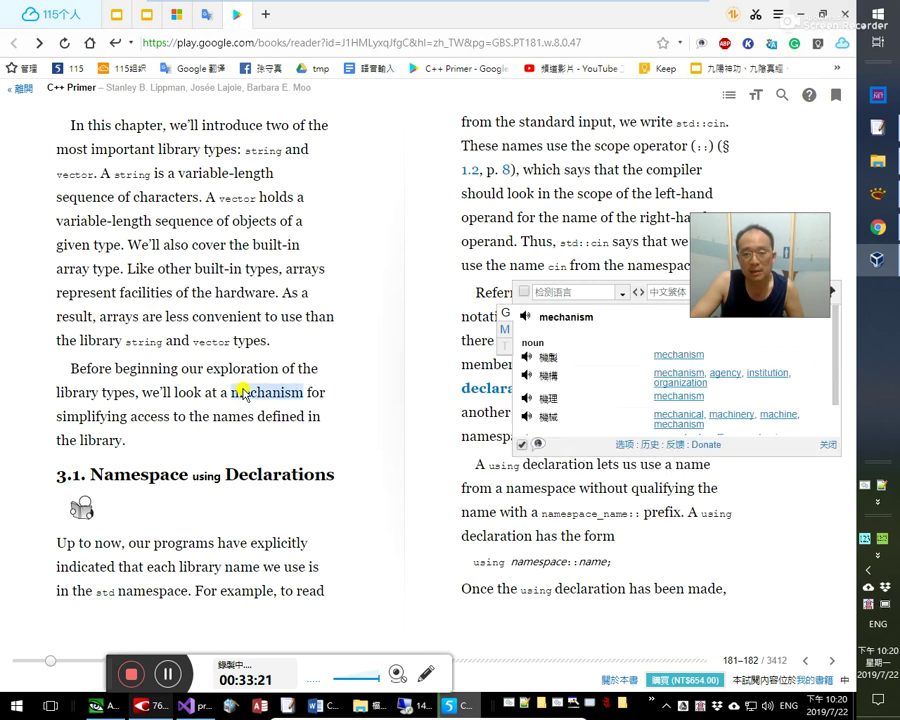
pyautogui.click(526, 318)
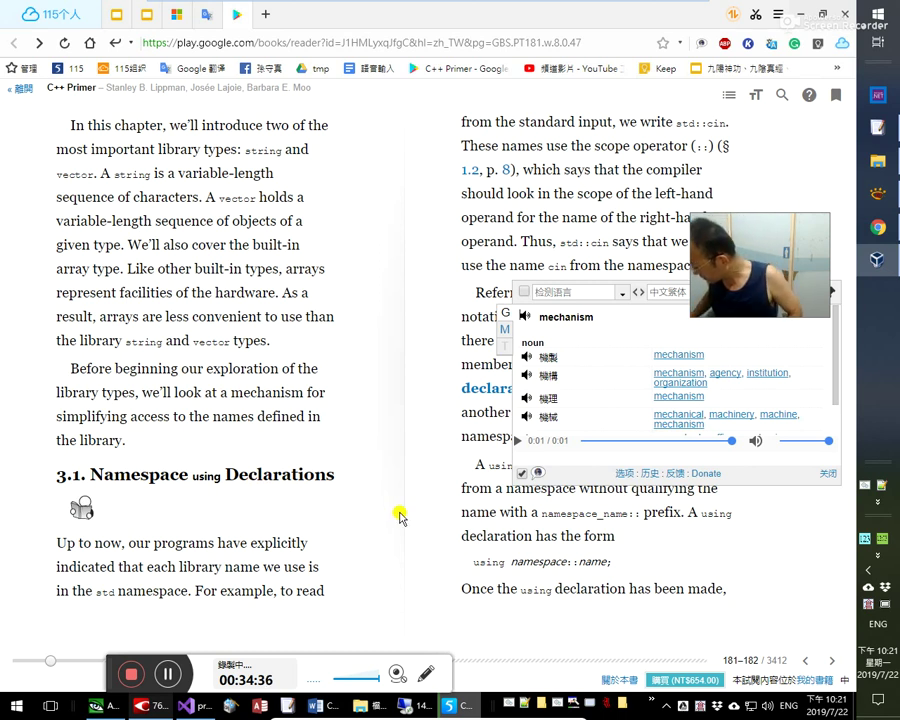
# - Copy the title "3.1. Namespace using Declarations" into the Word notes as a heading under page 82 and add the timestamp 34：50 beneath it
pyautogui.moveTo(342, 474); pyautogui.dragTo(59, 476)
pyautogui.rightClick(59, 476)
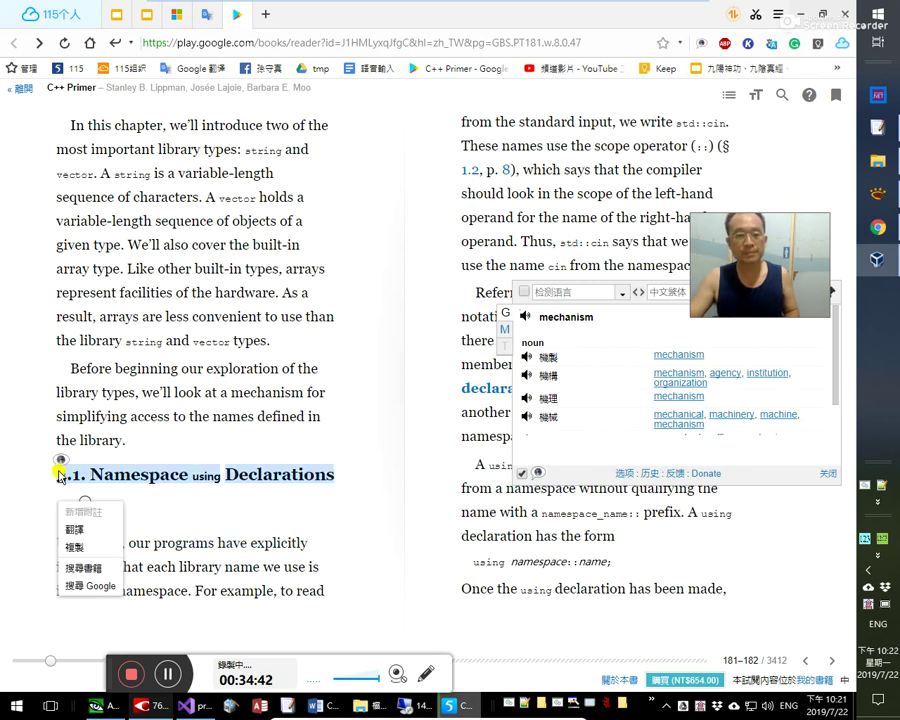
pyautogui.click(88, 542)
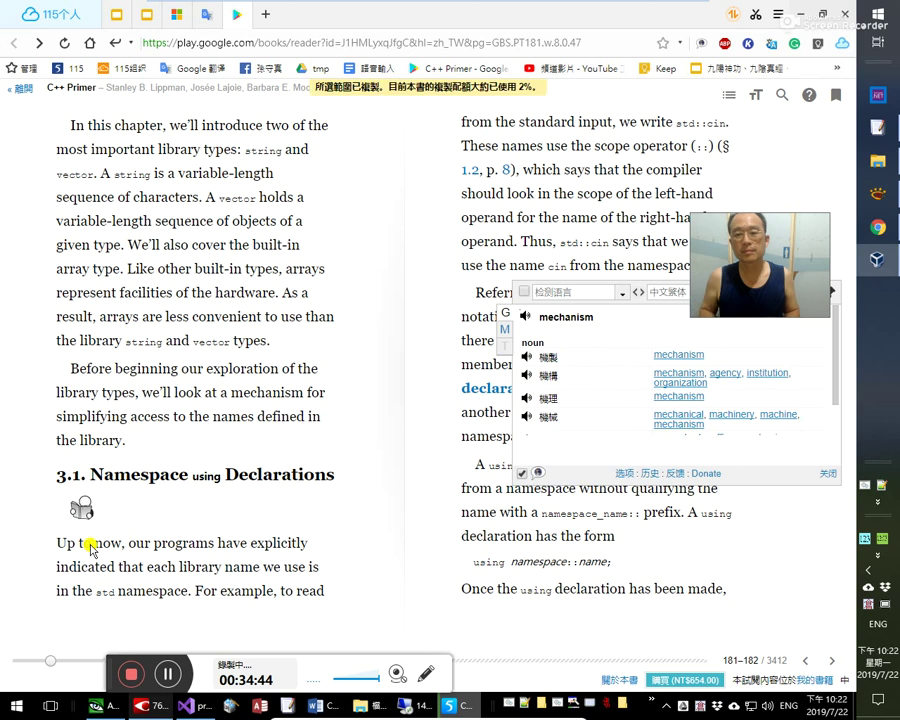
pyautogui.hotkey('alt', 'Tab')
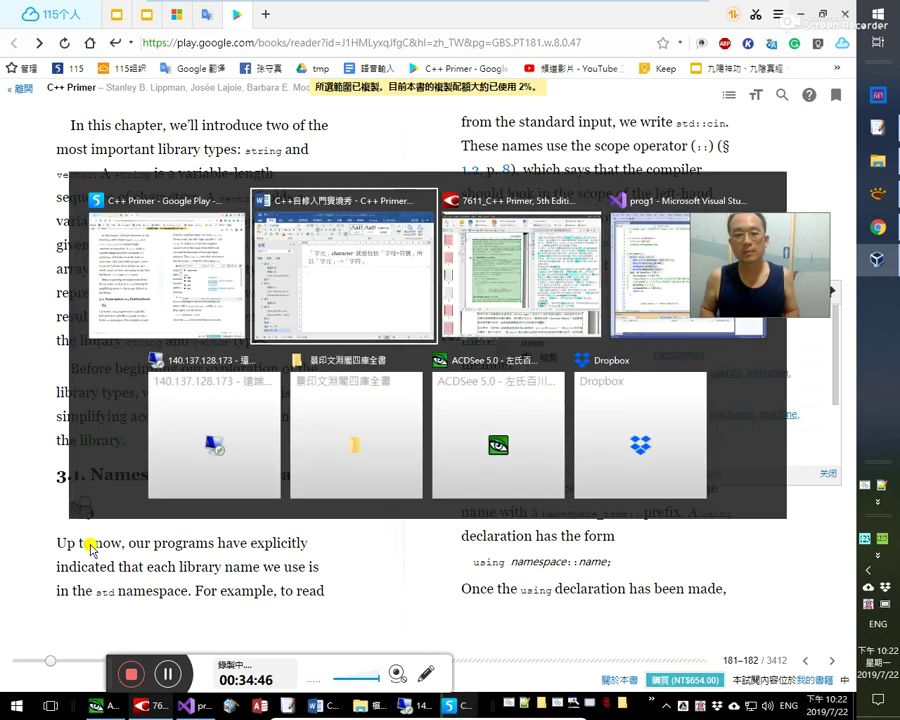
pyautogui.hotkey('alt', 'shift', 'Tab')
pyautogui.hotkey('ctrl', 'v')
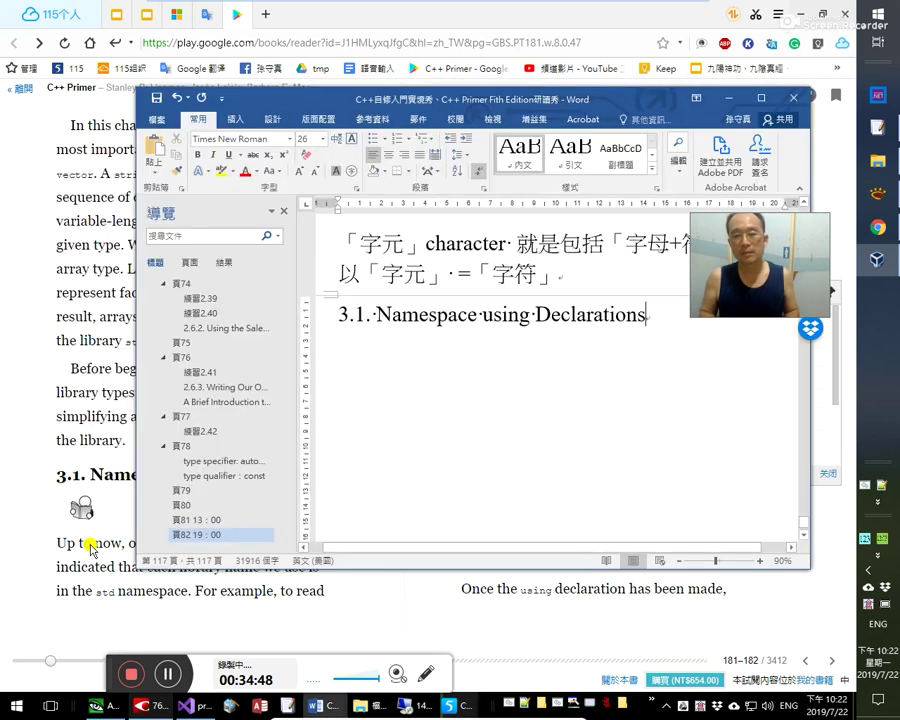
pyautogui.hotkey('ctrl', 'alt', '1')
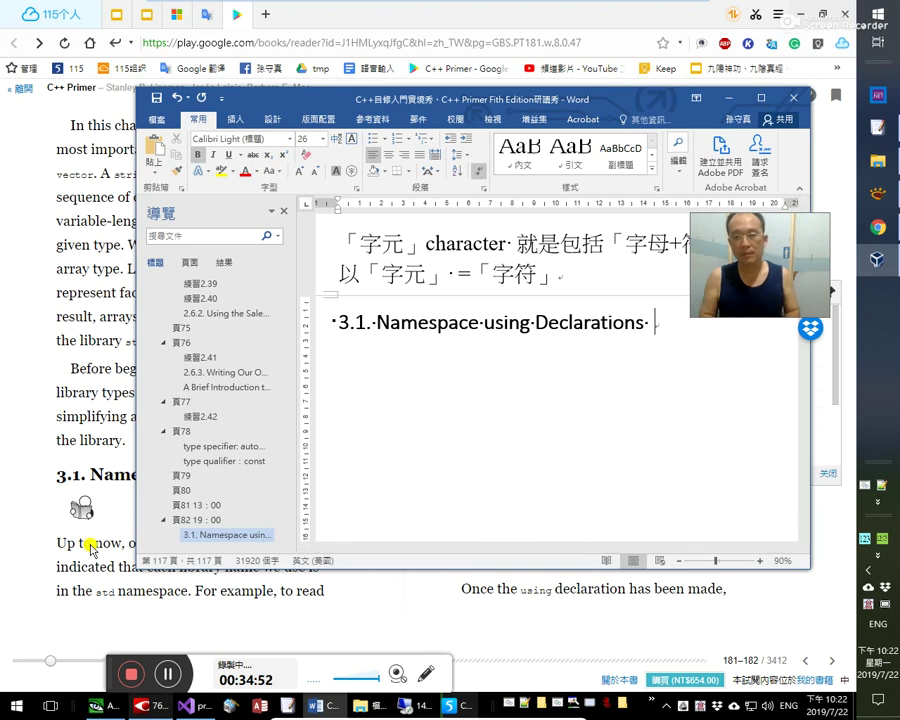
pyautogui.press('Return')
pyautogui.write('34：0')
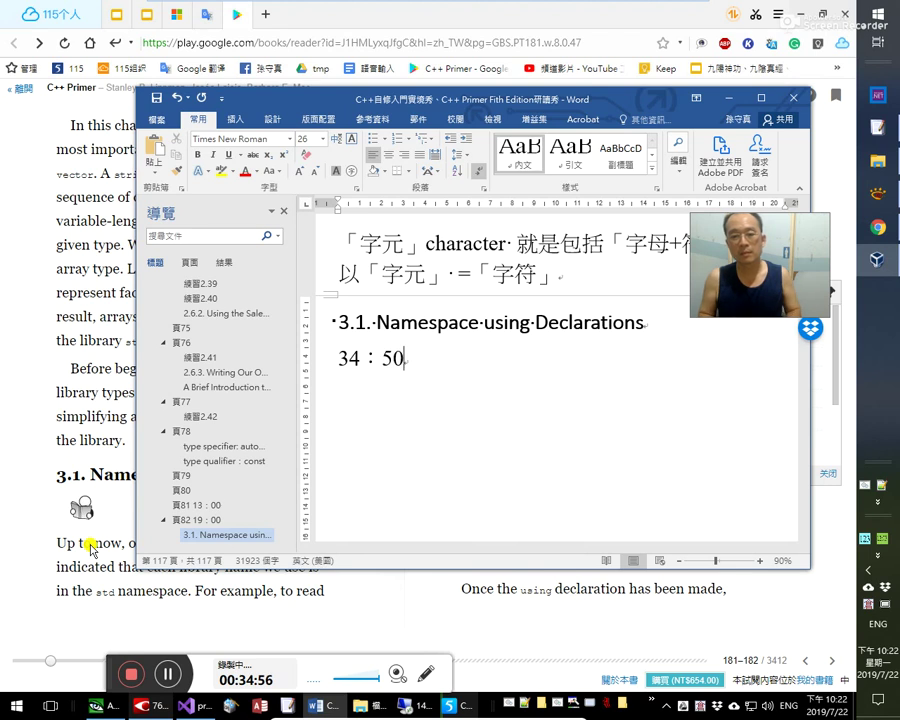
# - Return to the book and look up the word indicated in the first sentence of Section 3.1
pyautogui.hotkey('alt', 'Tab')
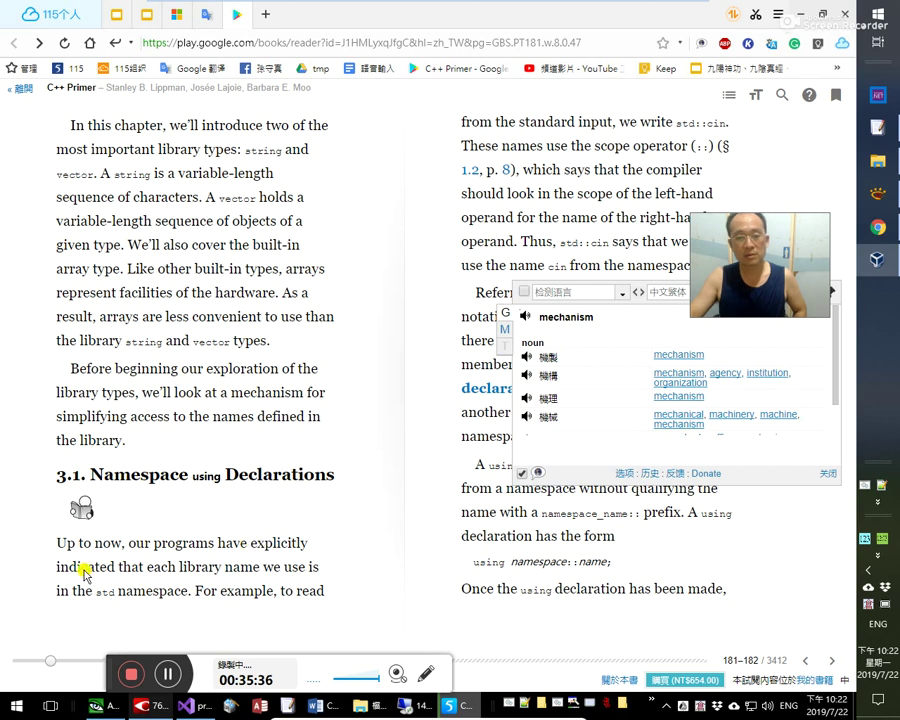
pyautogui.doubleClick(84, 572)
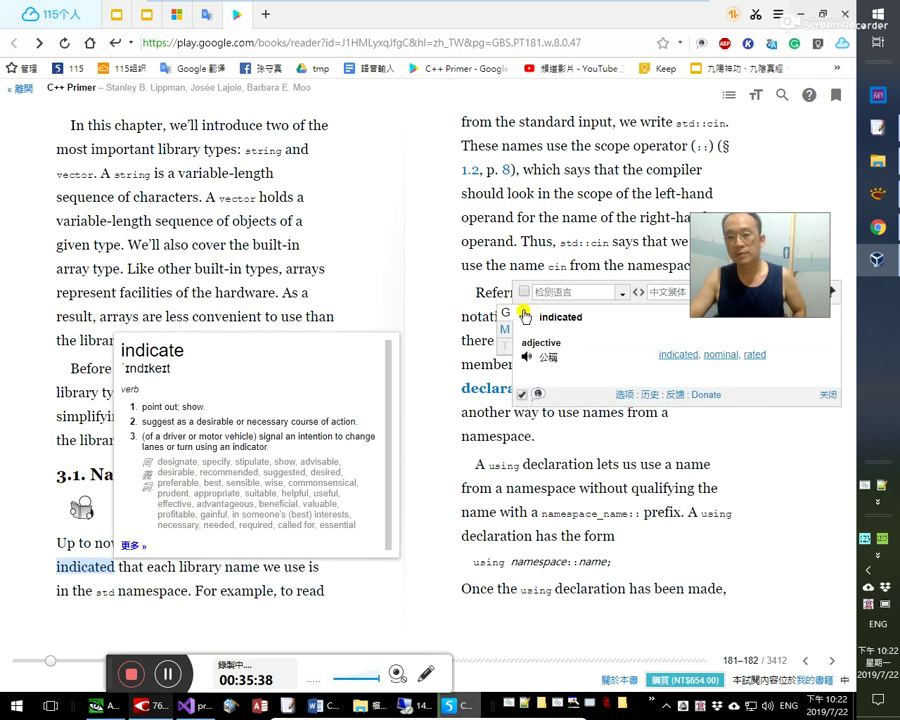
# - Play the pronunciation of "indicated" from its translation popup
pyautogui.click(524, 316)
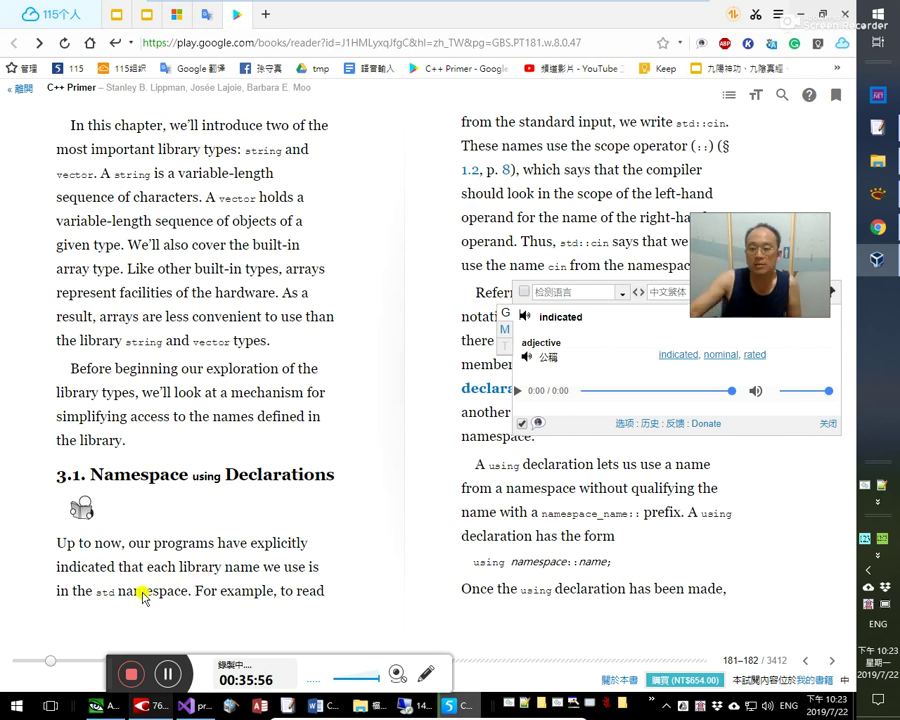
# - Switch to Visual Studio and examine the commented-out using namespace std directive and the std::string declaration in prog1.cpp
pyautogui.click(187, 706)
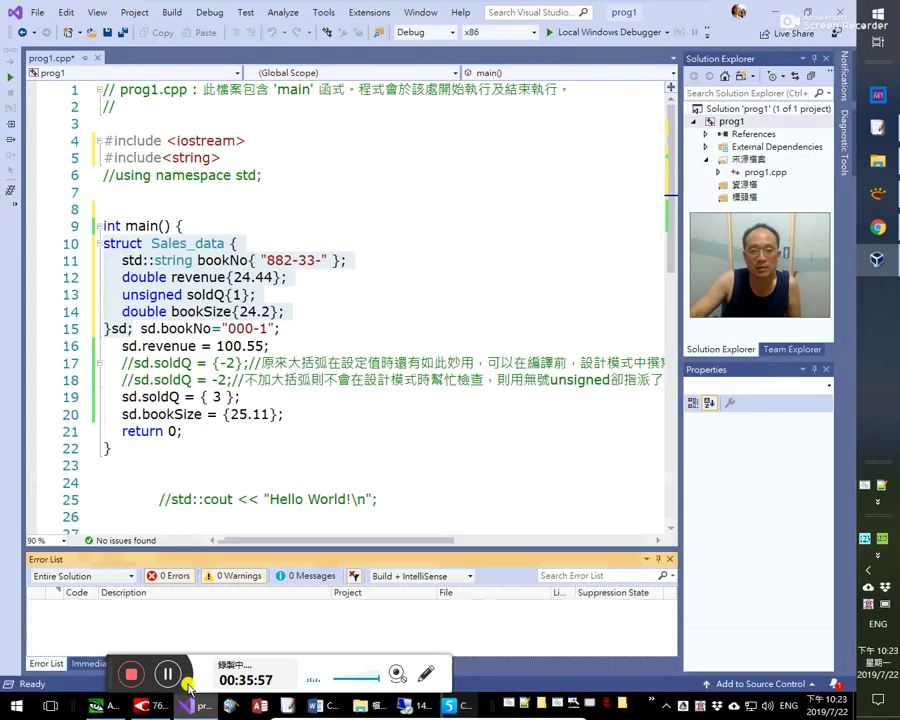
pyautogui.click(187, 262)
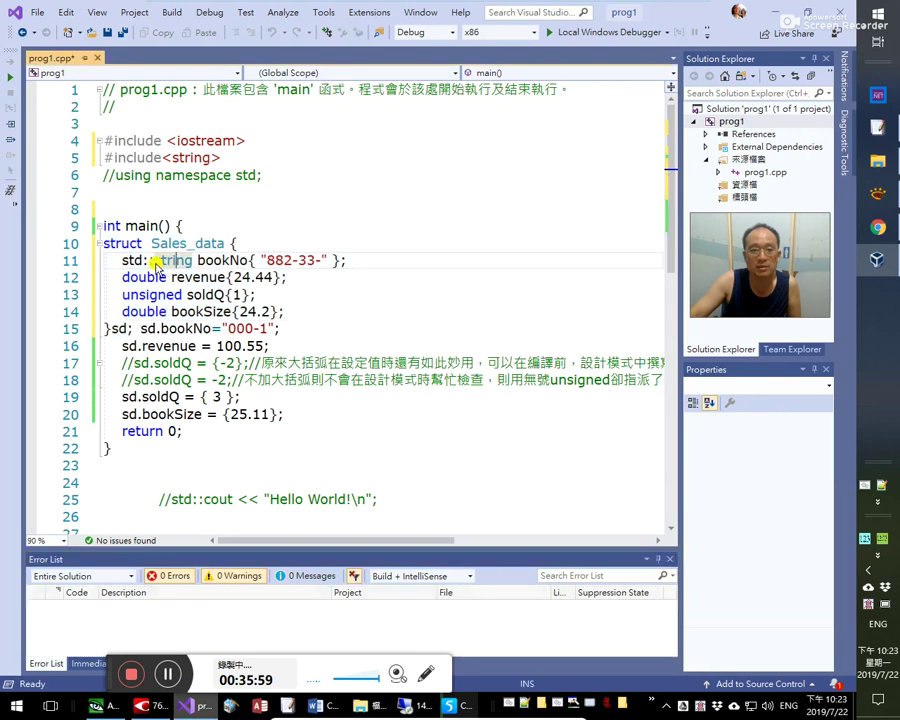
pyautogui.doubleClick(133, 175)
pyautogui.keyDown('shift'); pyautogui.click(269, 176); pyautogui.keyUp('shift')
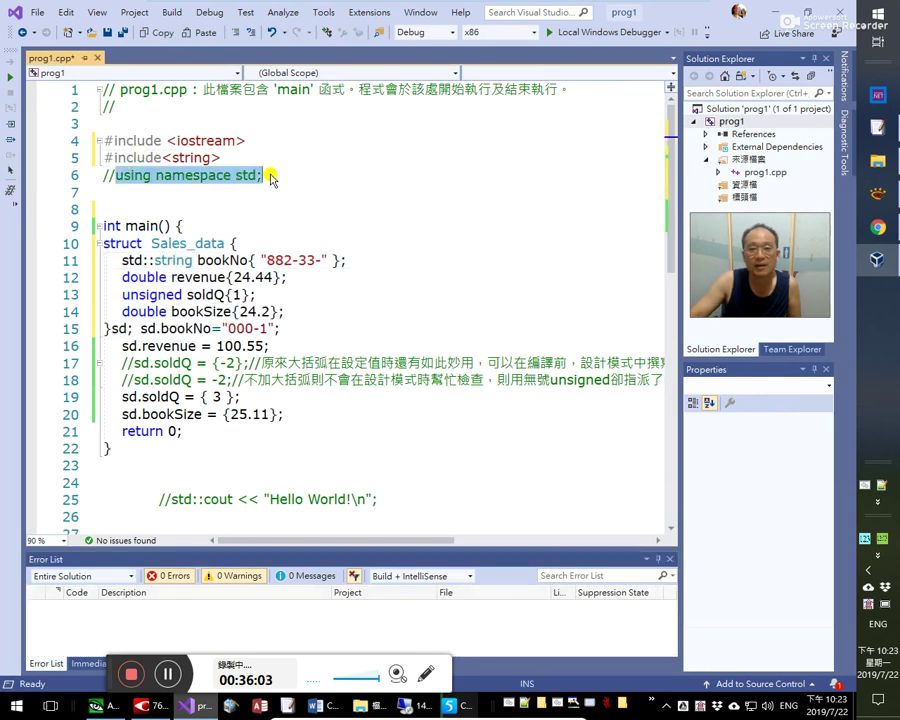
pyautogui.click(131, 263)
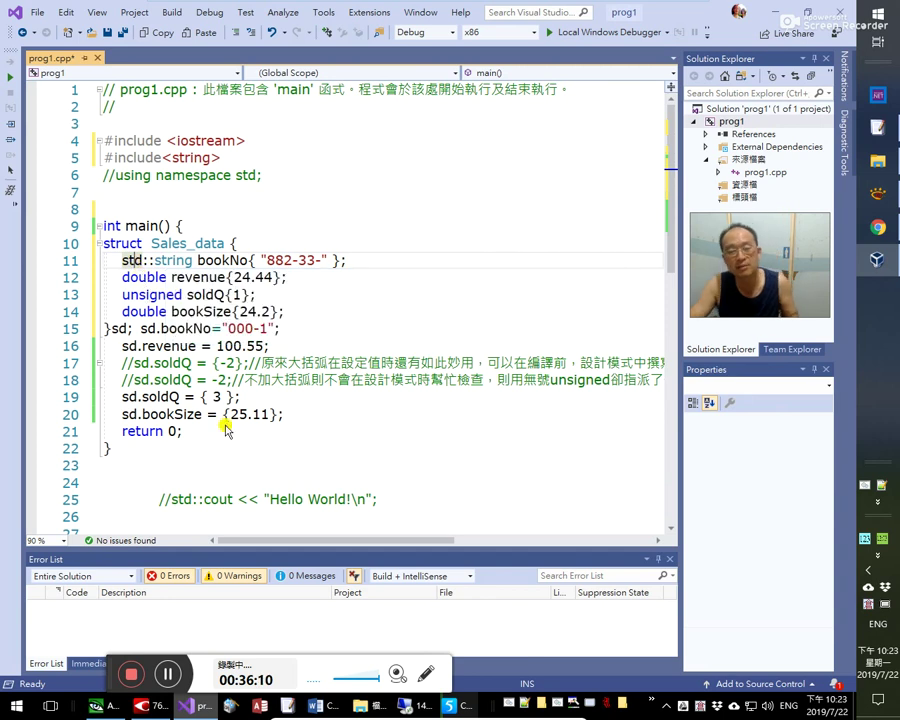
# - Switch back to the C++ Primer e-book in the browser, look up "cumbersome" and play its pronunciation
pyautogui.hotkey('alt', 'Tab')
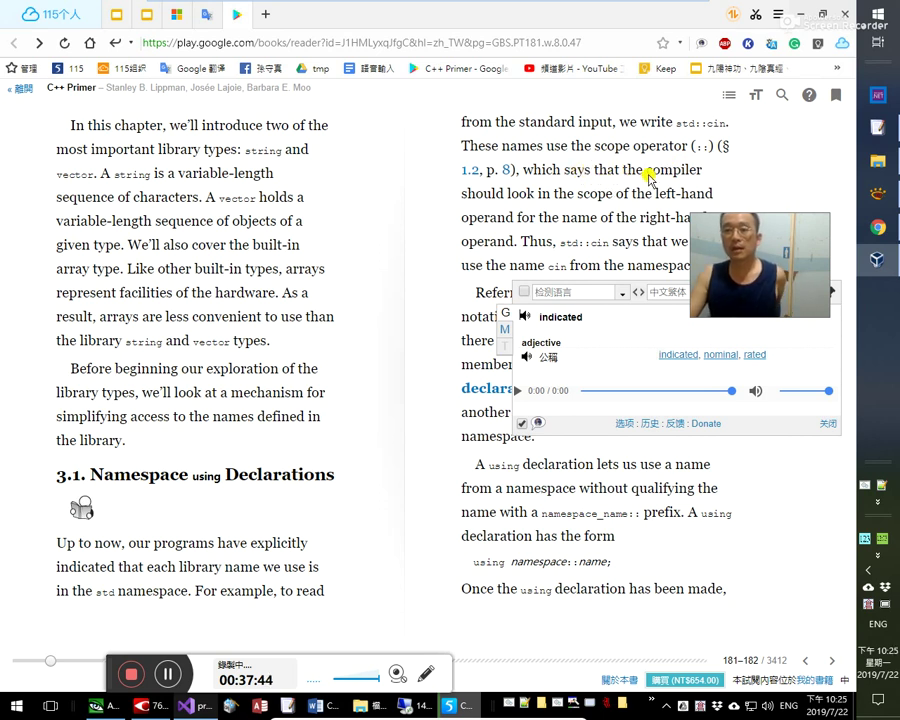
pyautogui.moveTo(718, 267); pyautogui.dragTo(691, 573)
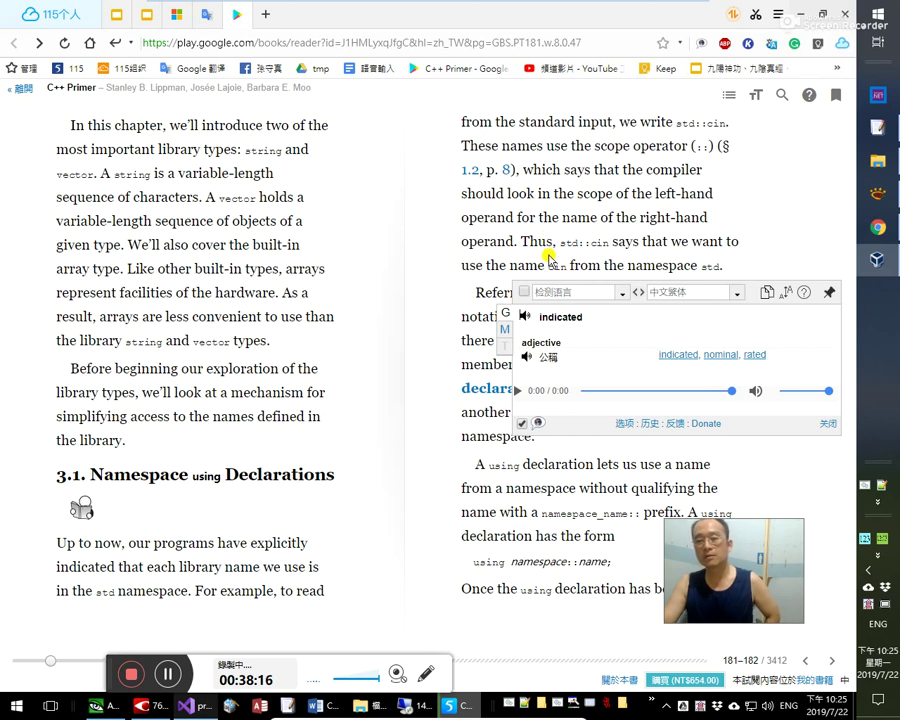
pyautogui.click(829, 425)
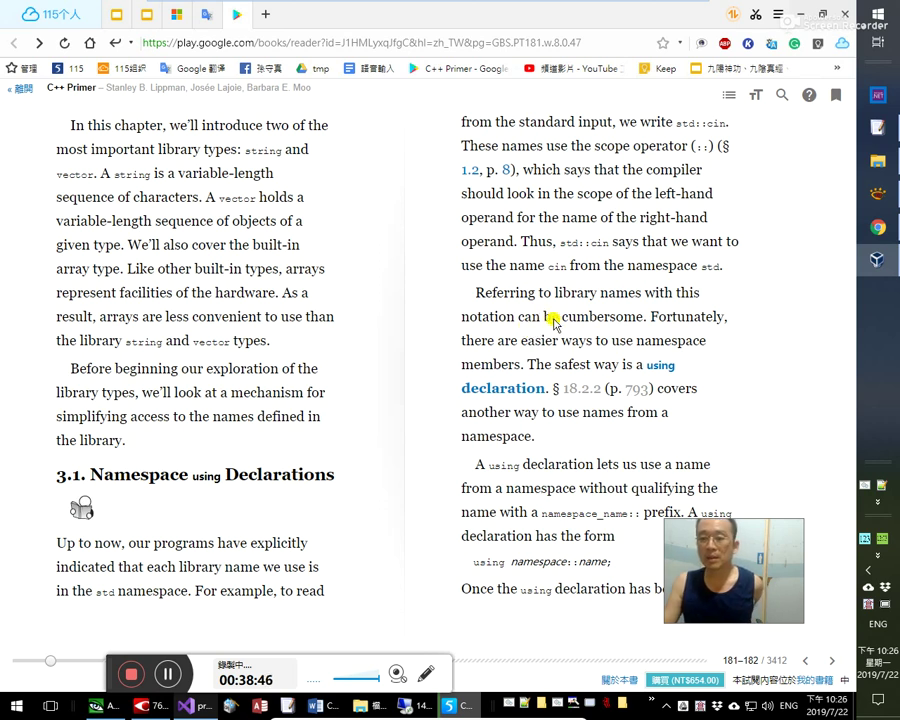
pyautogui.doubleClick(625, 320)
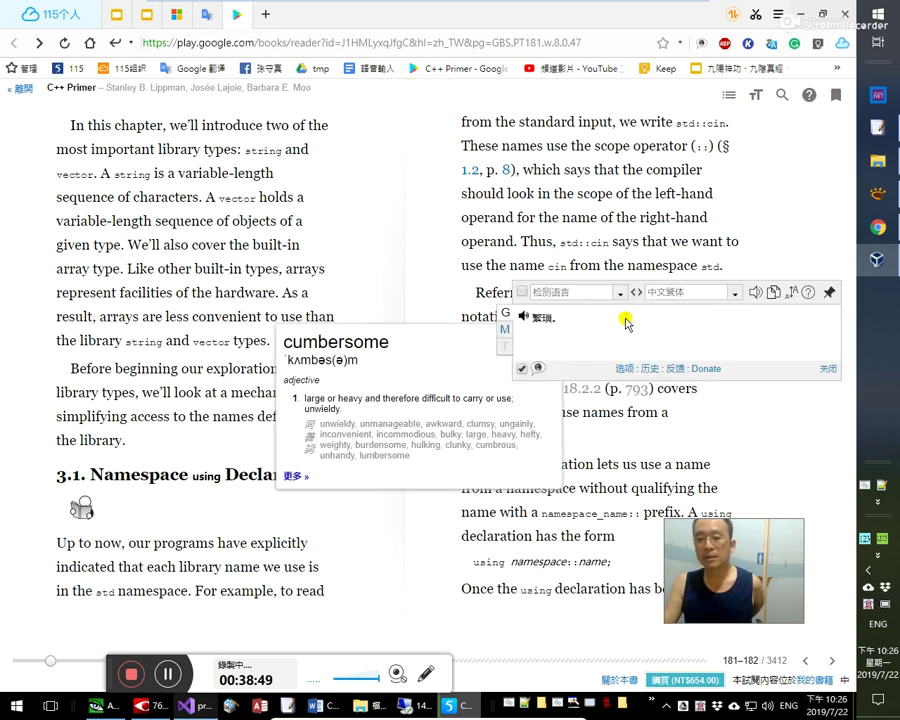
pyautogui.click(754, 293)
pyautogui.click(756, 296)
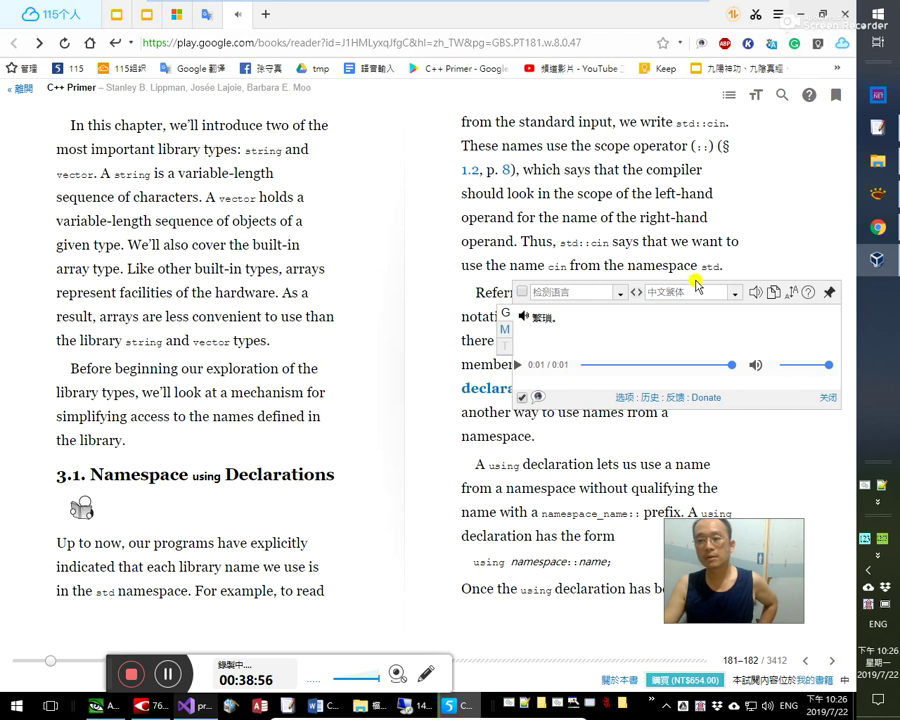
pyautogui.click(826, 397)
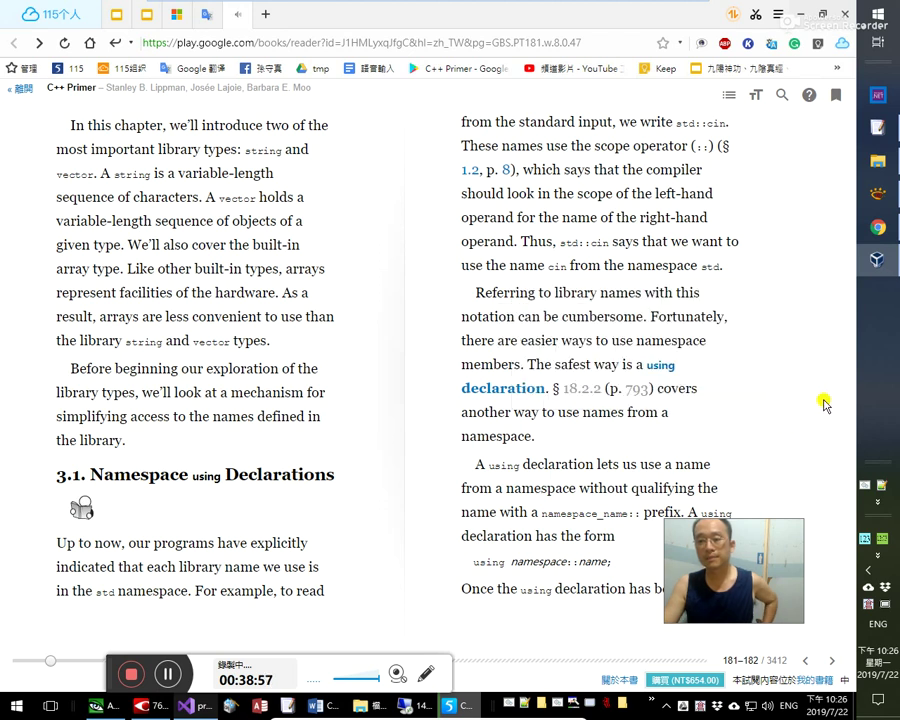
# - Look up the translation of "notation" in the paragraph on library names and play its pronunciation
pyautogui.doubleClick(484, 318)
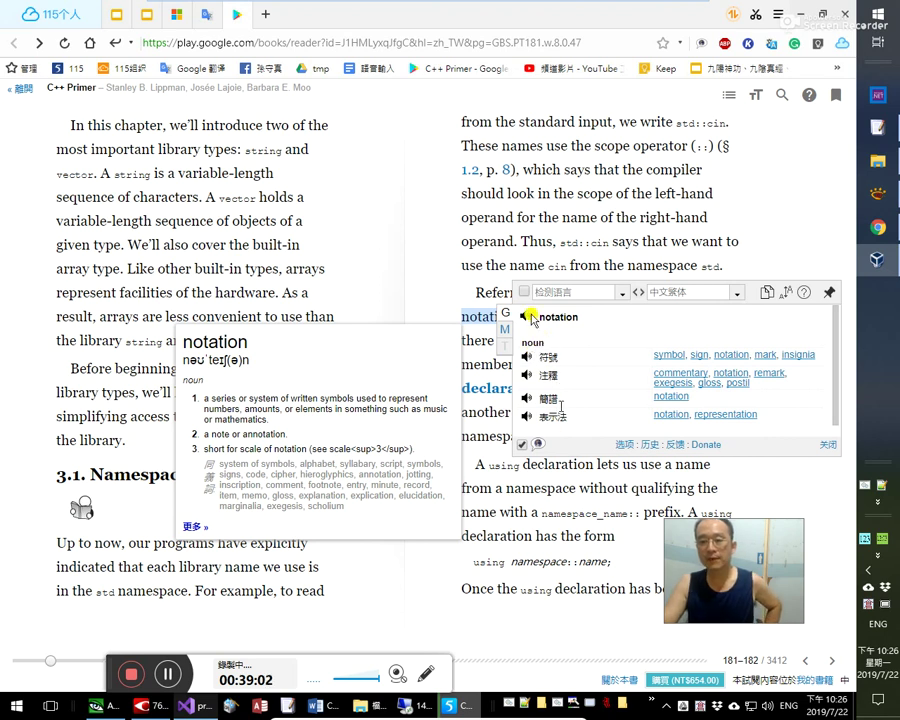
pyautogui.click(530, 318)
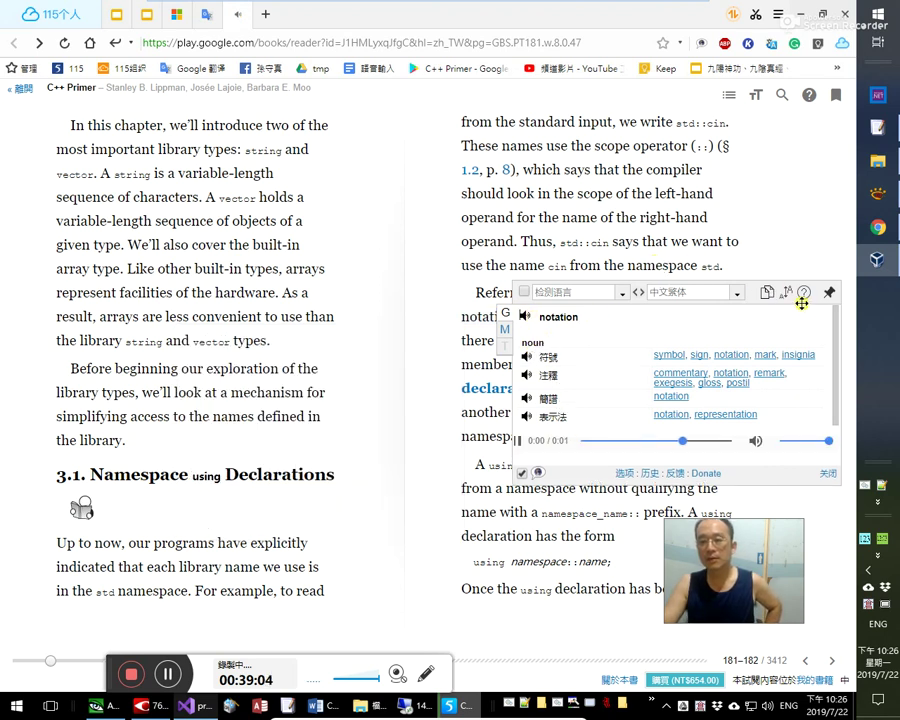
pyautogui.click(823, 472)
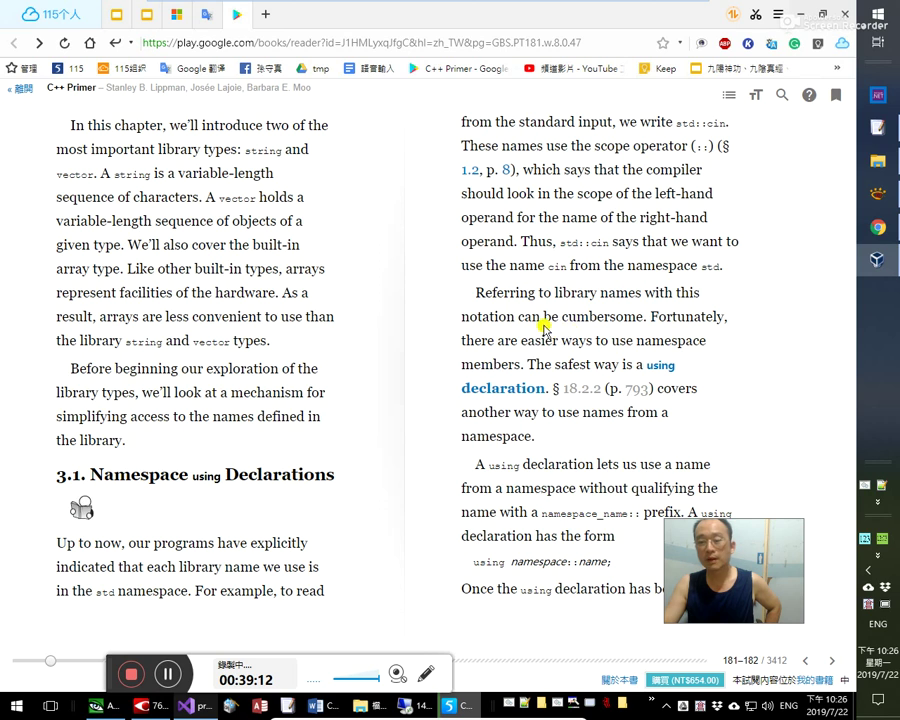
# - Look up "cumbersome" once more and replay its pronunciation
pyautogui.doubleClick(612, 320)
pyautogui.click(756, 292)
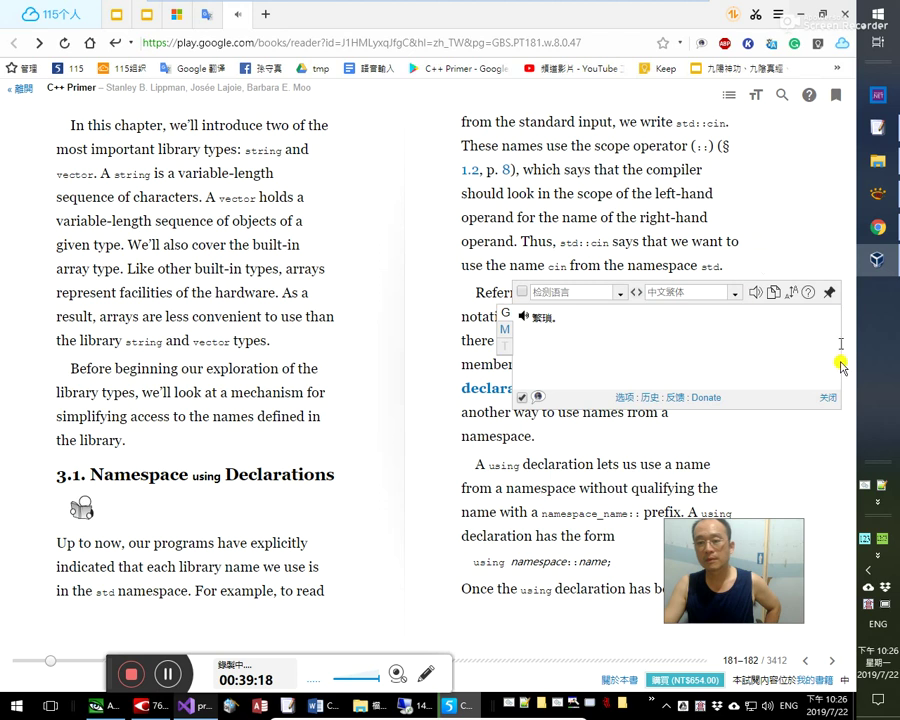
pyautogui.click(827, 397)
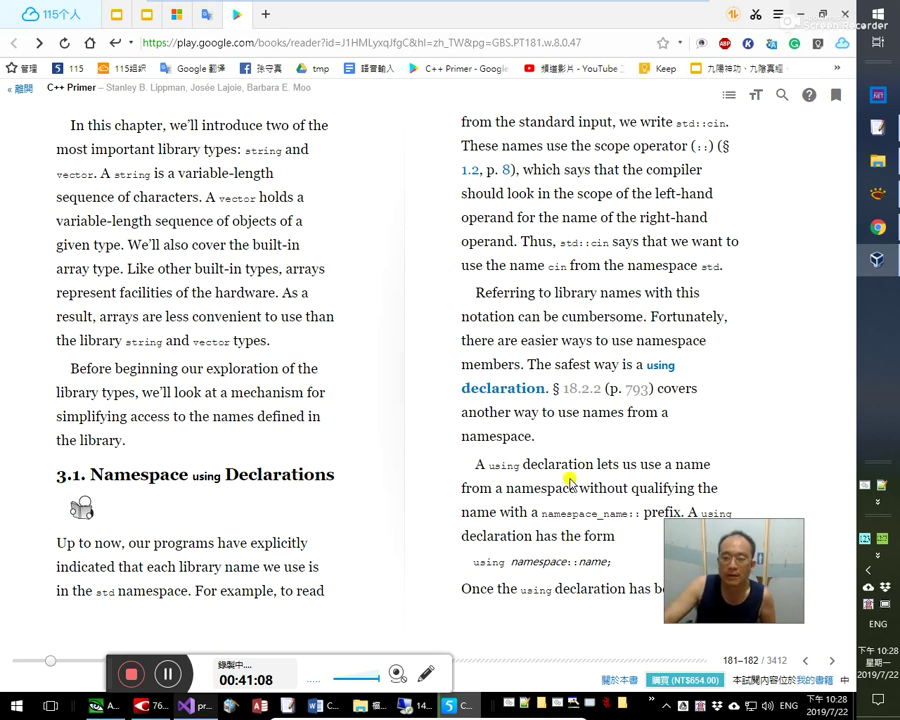
# - Look up the translation and definition of "prefix" in the using declaration paragraph, and close its popup
pyautogui.moveTo(705, 550); pyautogui.dragTo(718, 358)
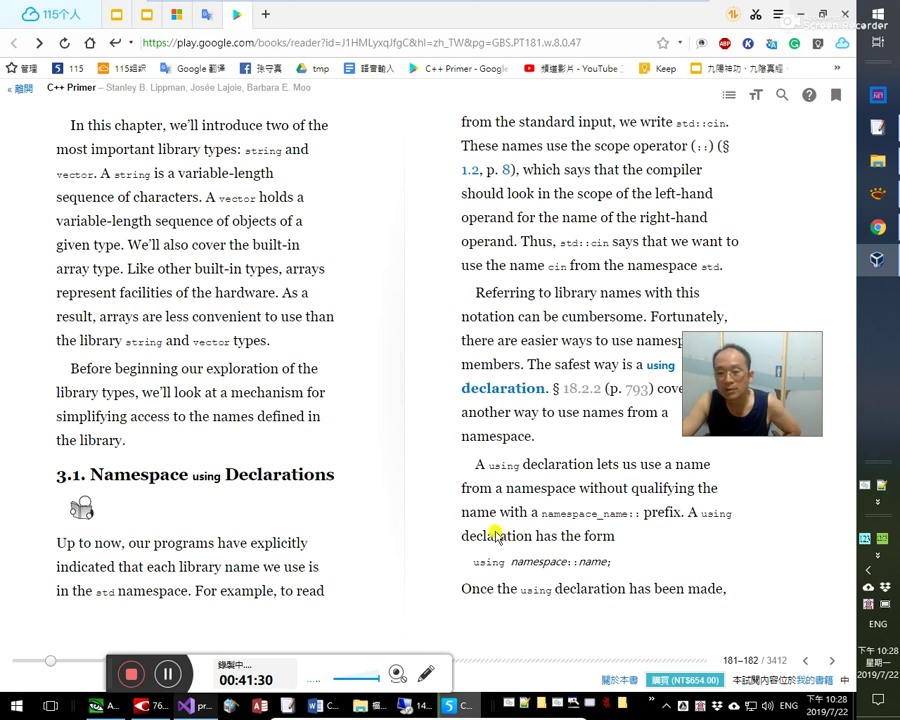
pyautogui.doubleClick(664, 513)
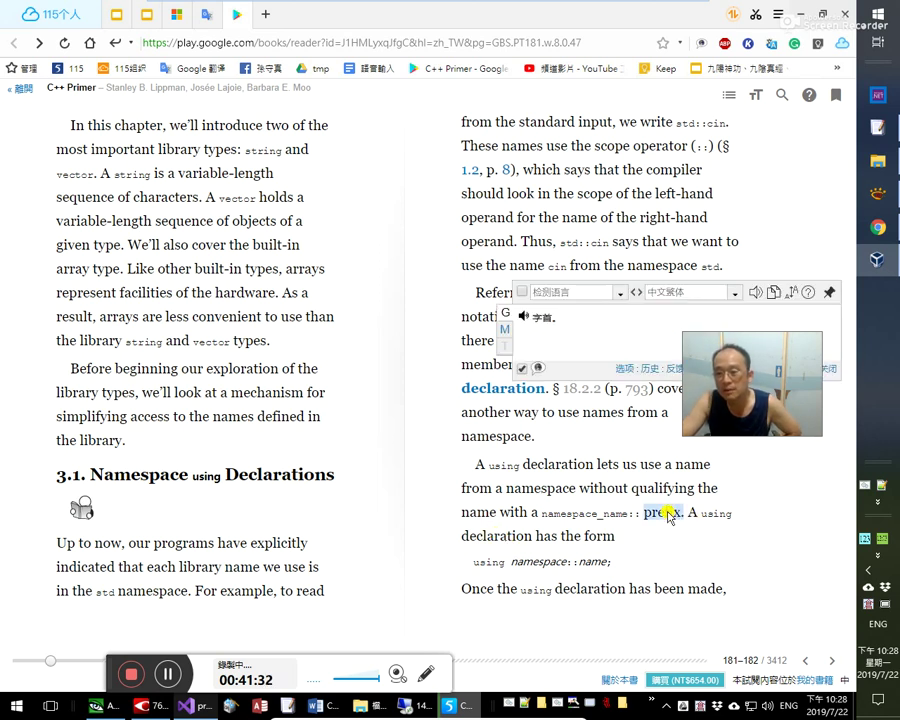
pyautogui.moveTo(727, 378); pyautogui.dragTo(748, 292)
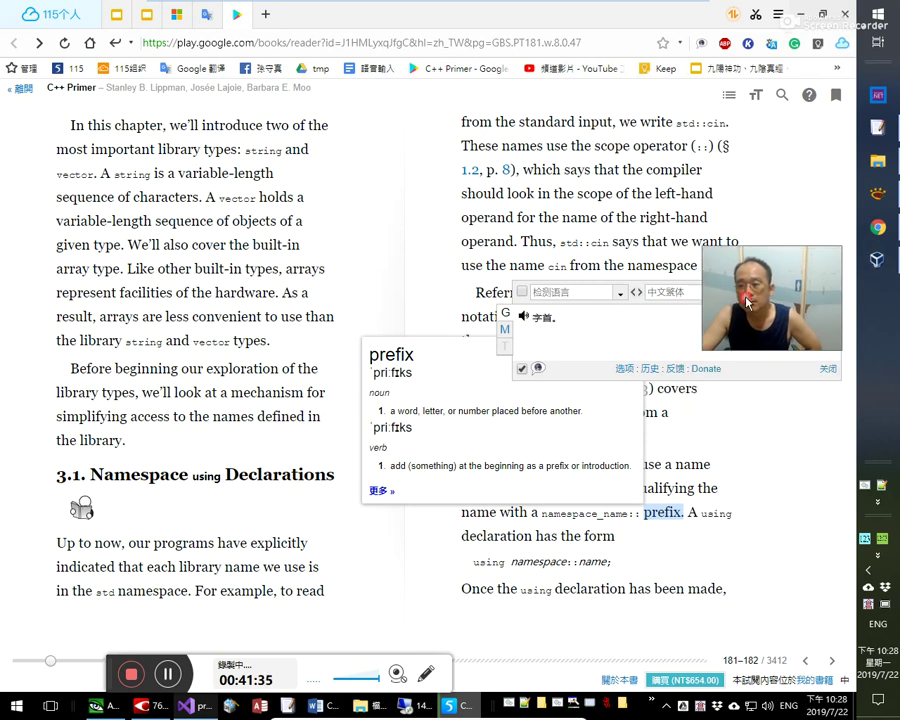
pyautogui.click(828, 369)
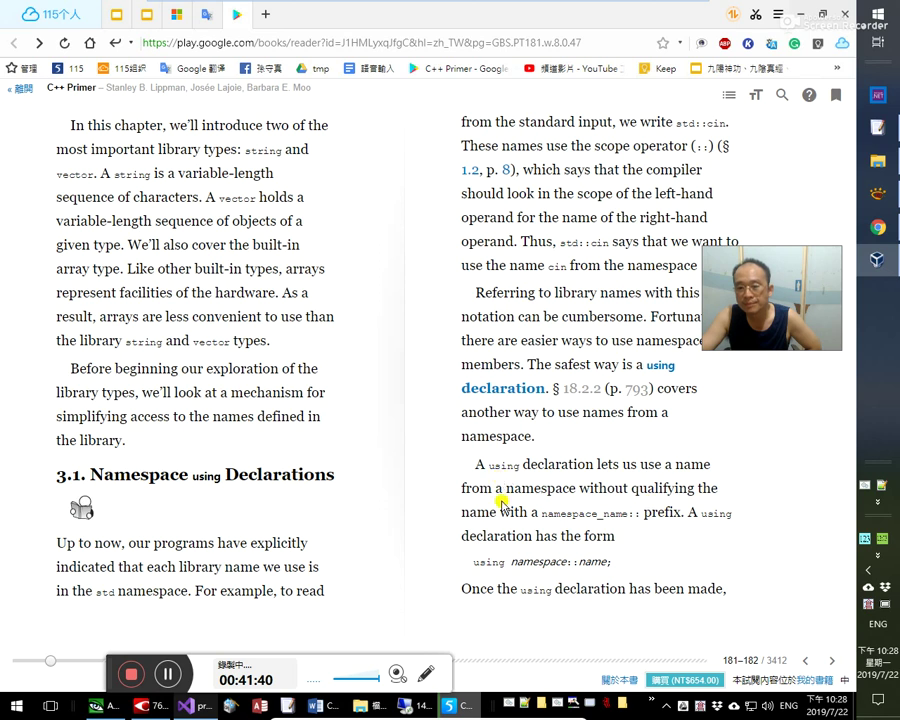
# - Look up "qualifying" in the using declaration paragraph and play its pronunciation
pyautogui.doubleClick(657, 488)
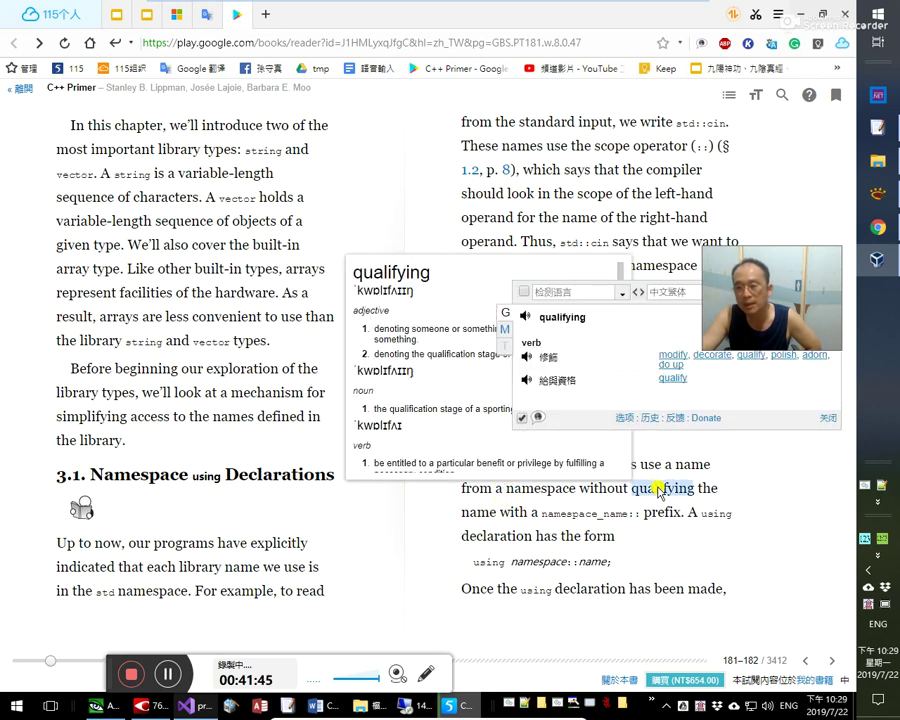
pyautogui.click(522, 318)
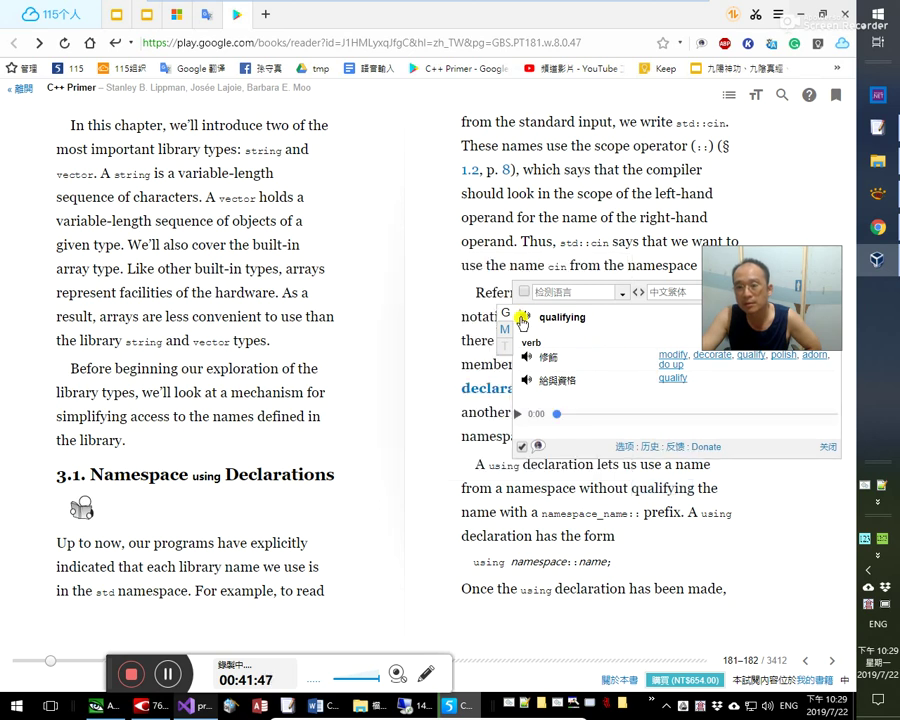
# - Highlight "using" in the book, and compare it with the commented-out using namespace std line in Visual Studio
pyautogui.doubleClick(716, 513)
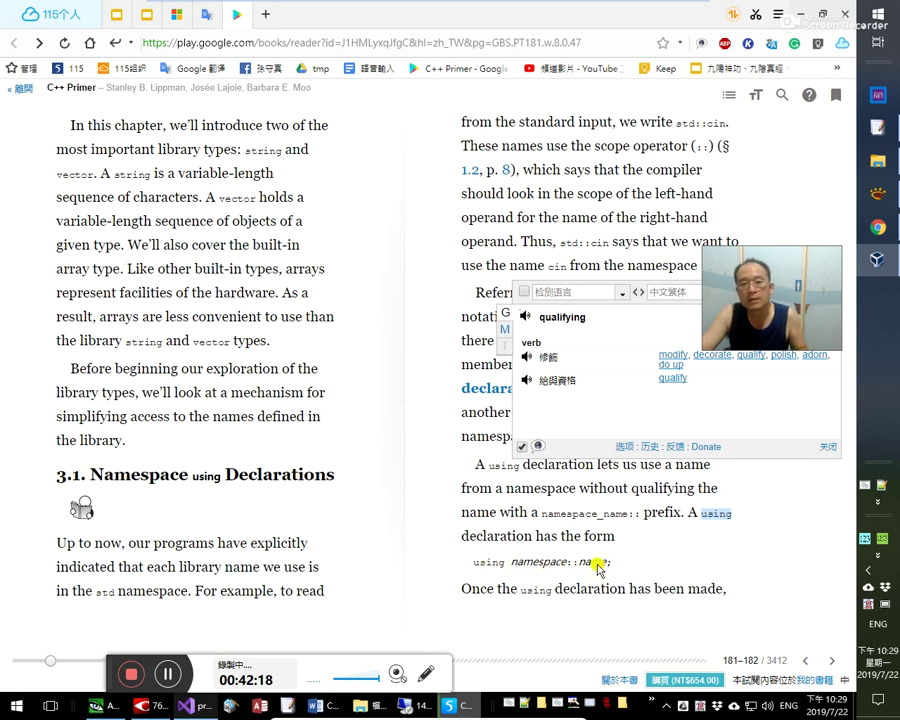
pyautogui.hotkey('alt', 'Tab')
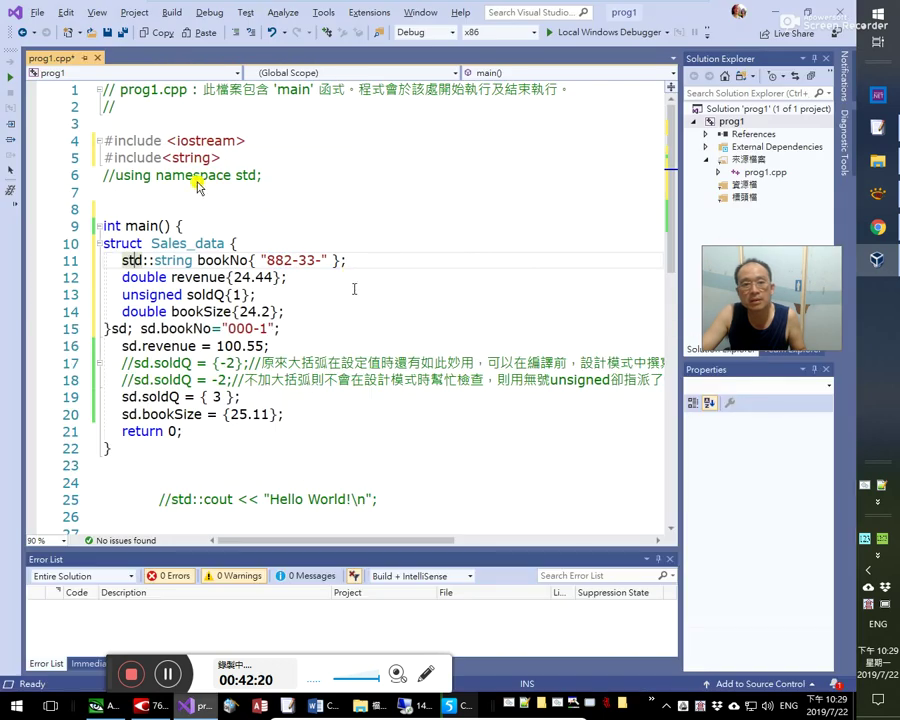
pyautogui.moveTo(262, 175); pyautogui.dragTo(137, 174)
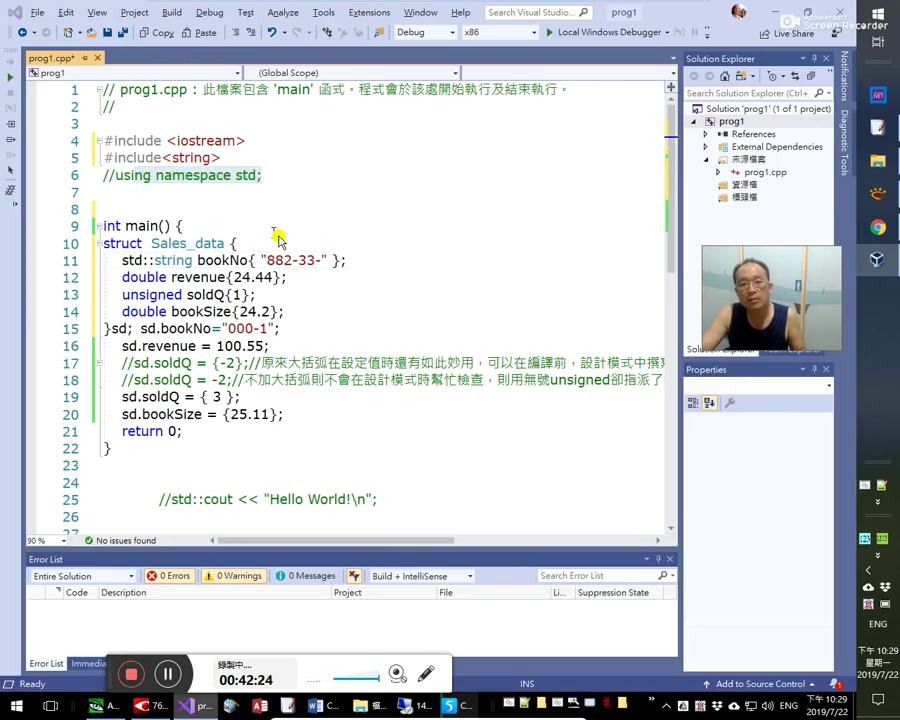
# - Return to the e-book in the browser, look up "prefix" again and play its pronunciation
pyautogui.hotkey('alt', 'Tab')
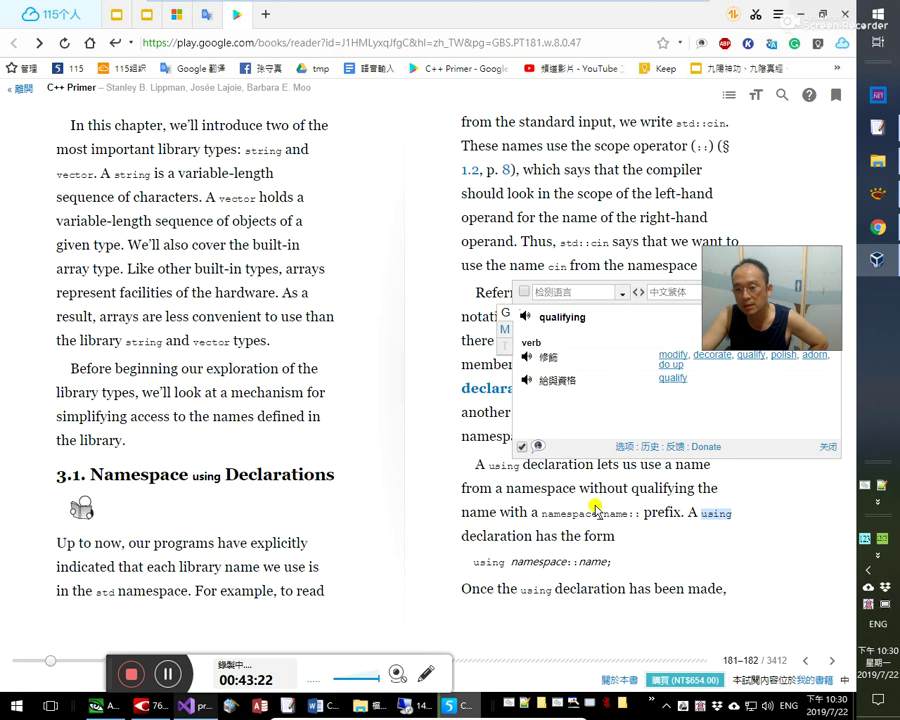
pyautogui.click(663, 516)
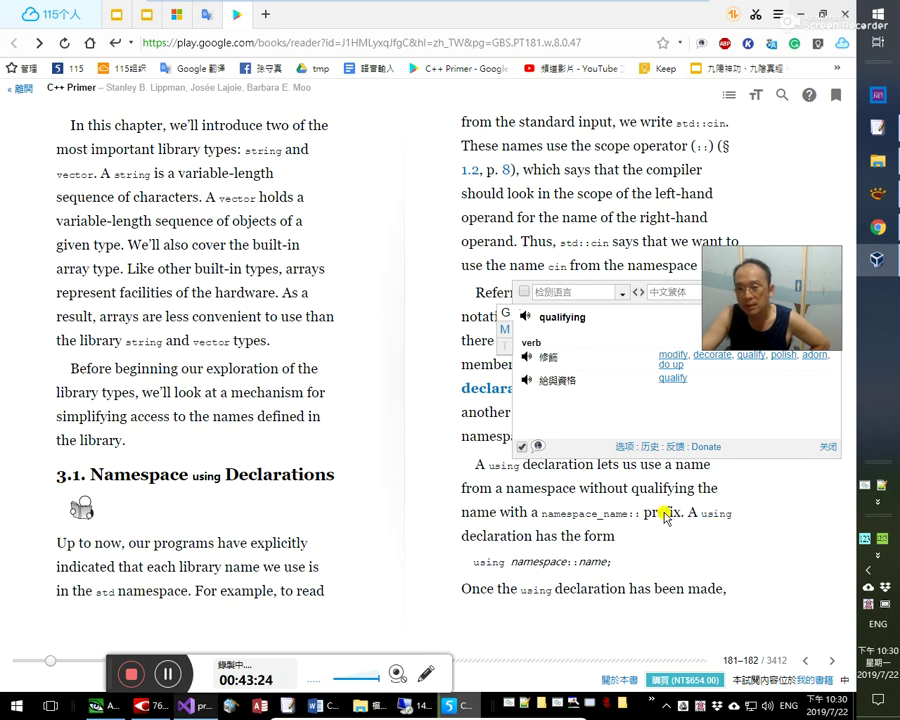
pyautogui.doubleClick(663, 516)
pyautogui.click(536, 322)
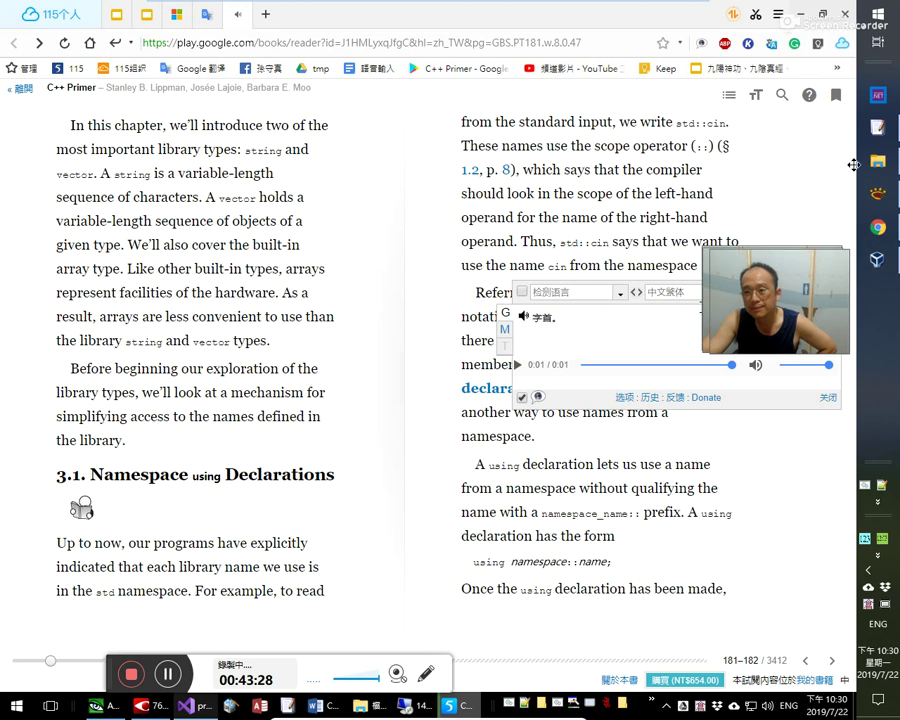
pyautogui.click(755, 292)
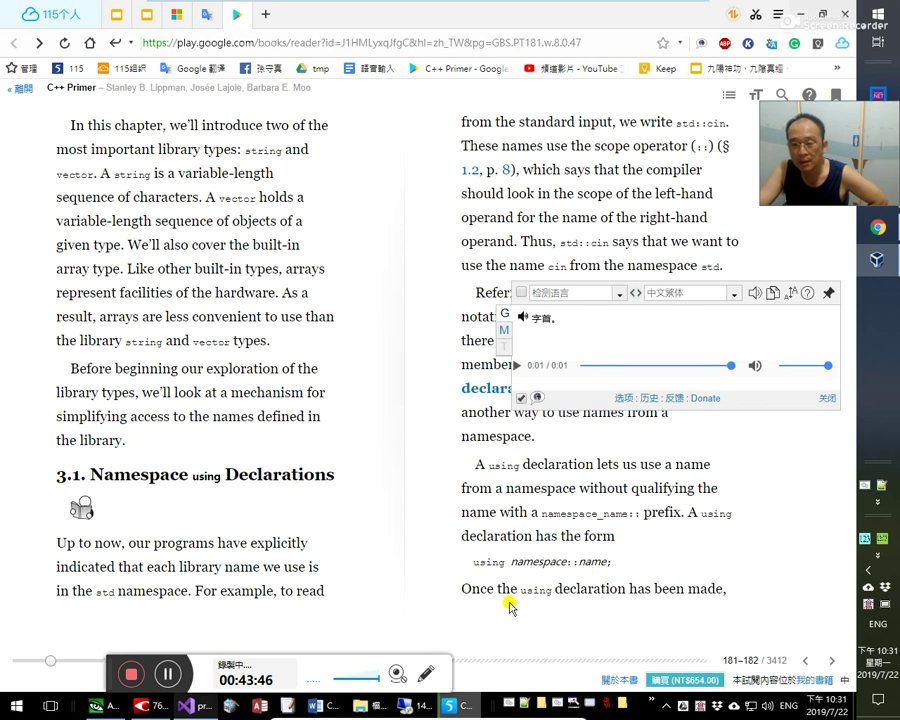
# - Turn the book to the following pages with the using declaration code examples
pyautogui.doubleClick(658, 592)
pyautogui.press('Right')
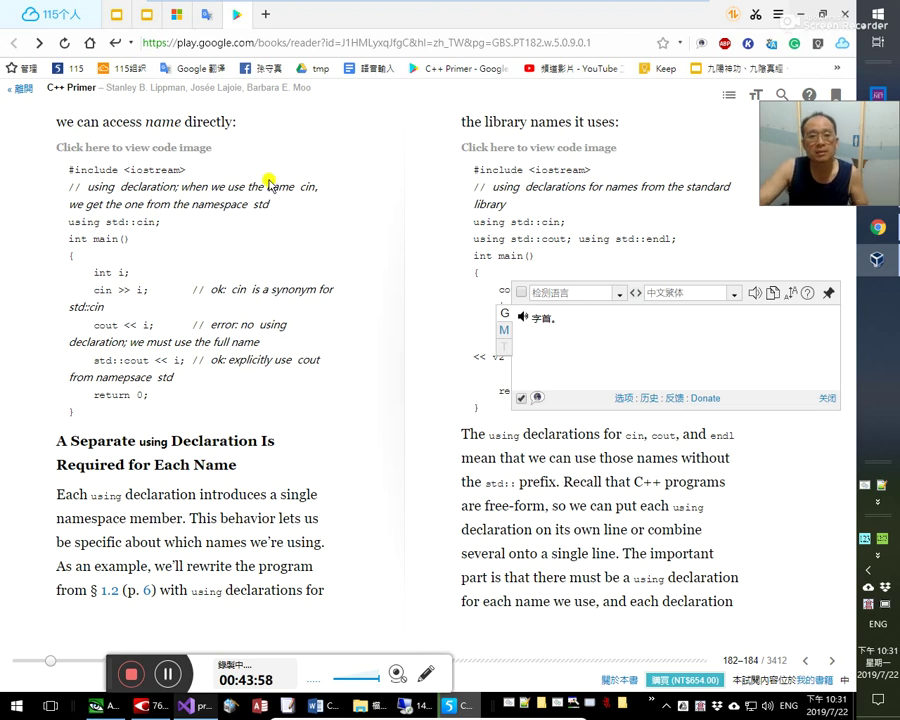
# - Switch to Visual Studio, remove the std:: qualifier from the bookNo declaration in Sales_data, and inspect the hint on string
pyautogui.hotkey('alt', 'Tab')
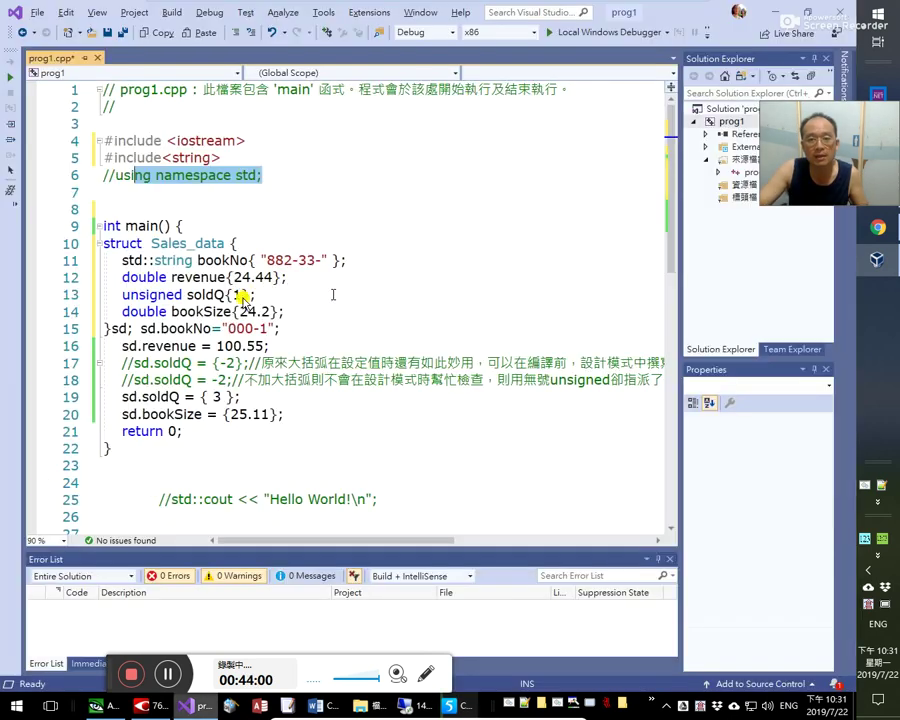
pyautogui.click(157, 176)
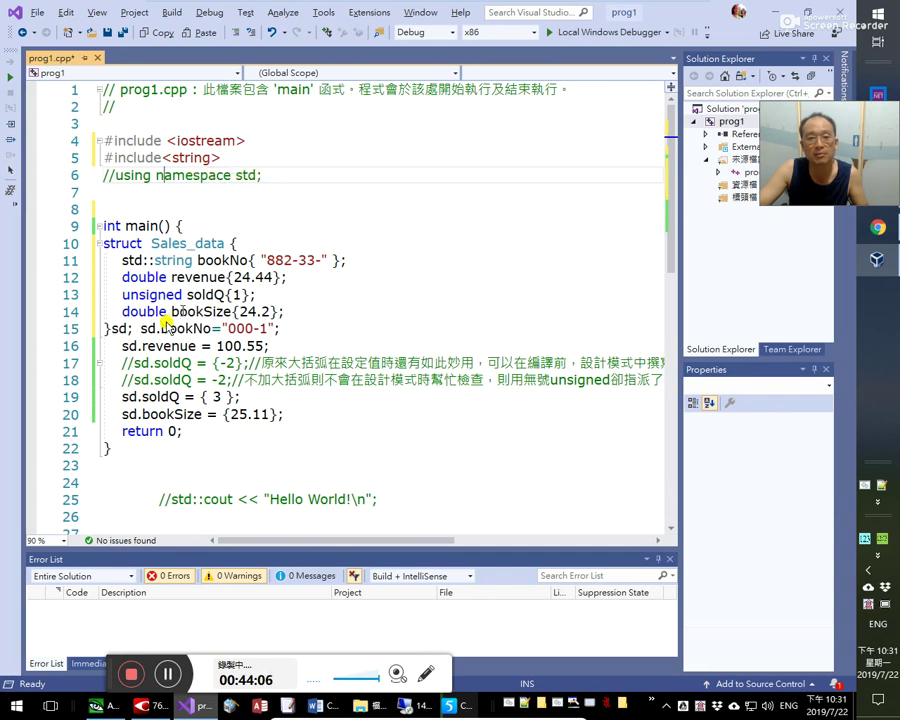
pyautogui.click(158, 264)
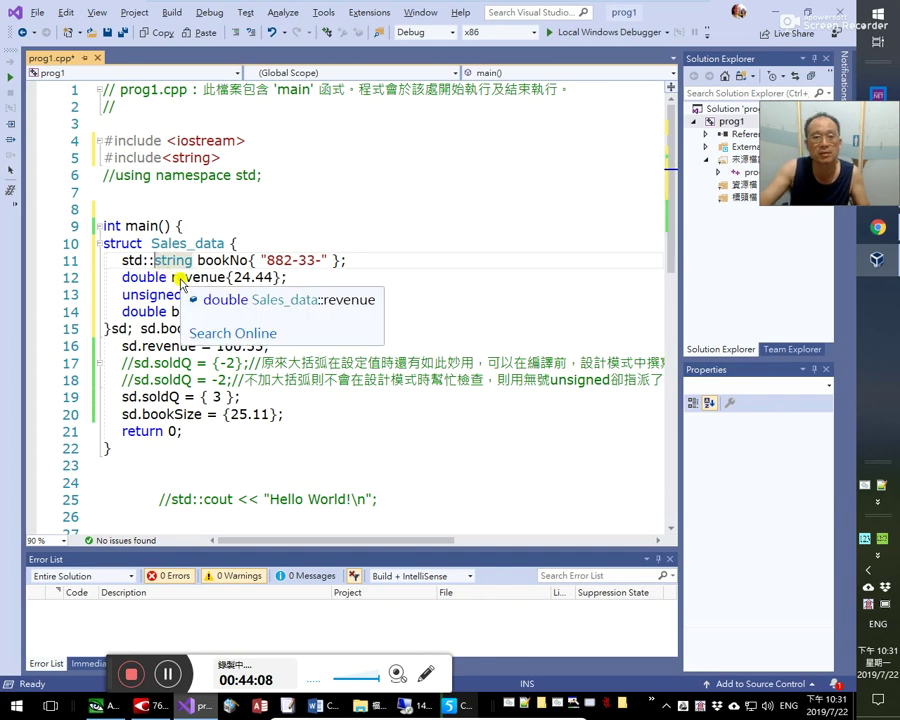
pyautogui.hotkey('shift', 'Home')
pyautogui.press('BackSpace')
pyautogui.press('Down')
pyautogui.press('Down')
pyautogui.press('Down')
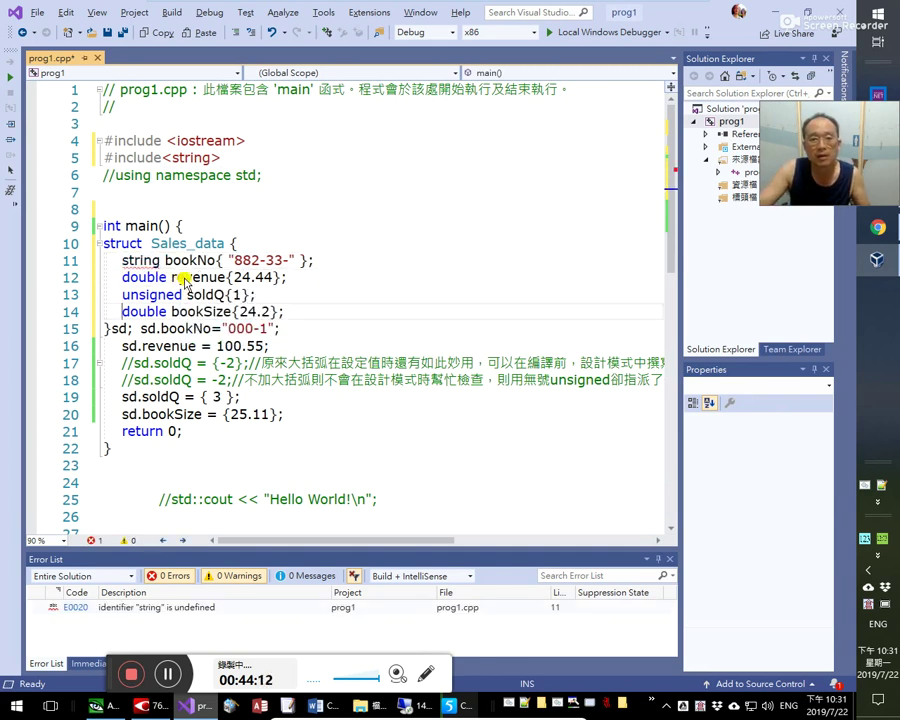
pyautogui.moveTo(145, 262)
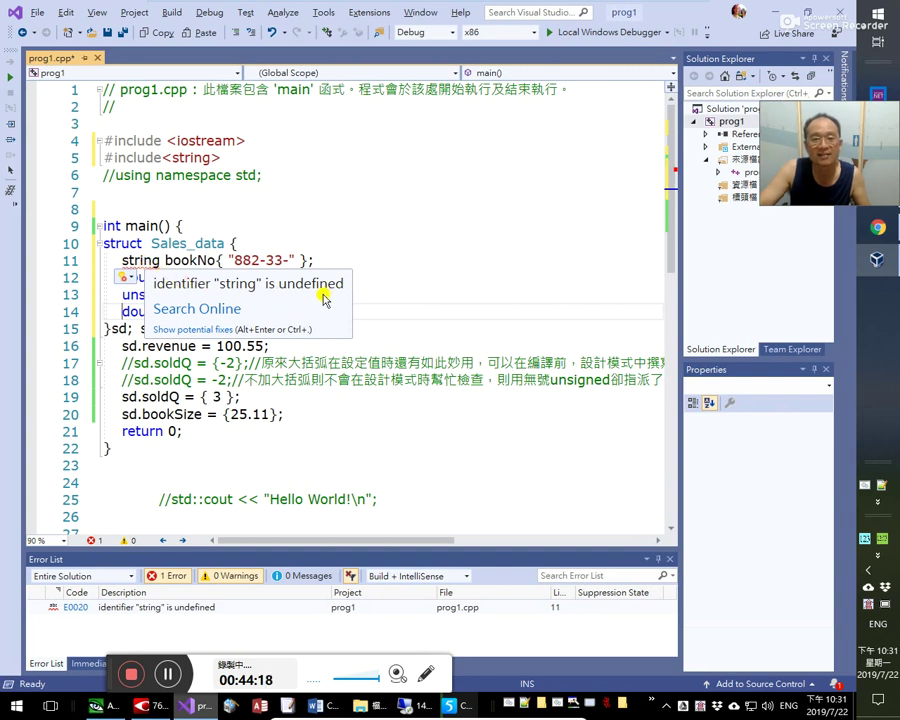
# - Undo the std:: removal from the bookNo declaration and uncomment the using namespace std line
pyautogui.hotkey('ctrl', 'z')
pyautogui.click(229, 175)
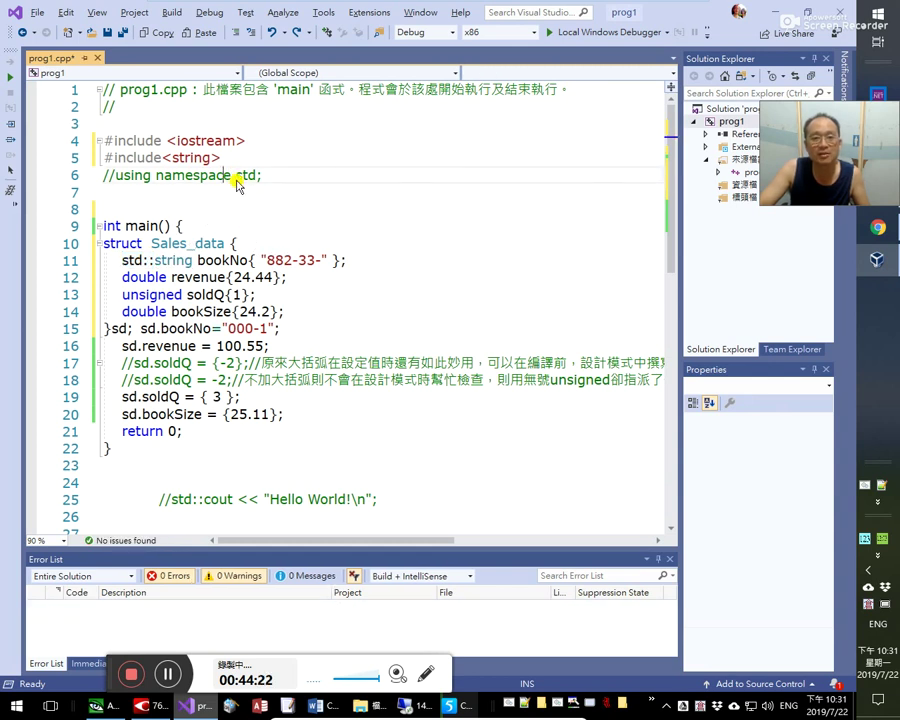
pyautogui.click(95, 175)
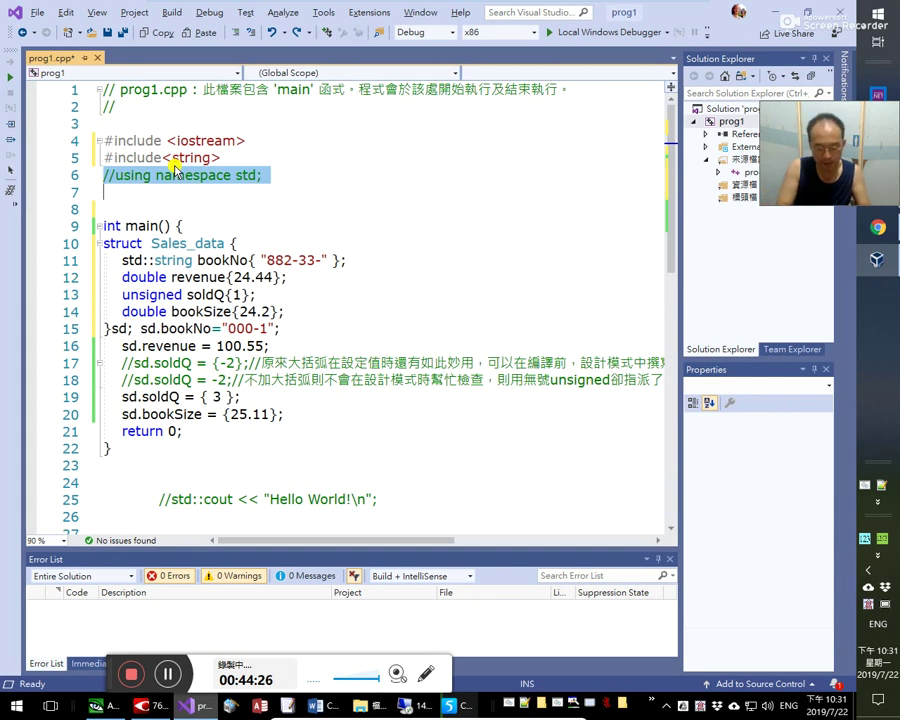
pyautogui.hotkey('ctrl', 'k')
pyautogui.hotkey('ctrl', 'u')
pyautogui.press('Down')
pyautogui.press('Down')
pyautogui.press('Down')
pyautogui.press('Down')
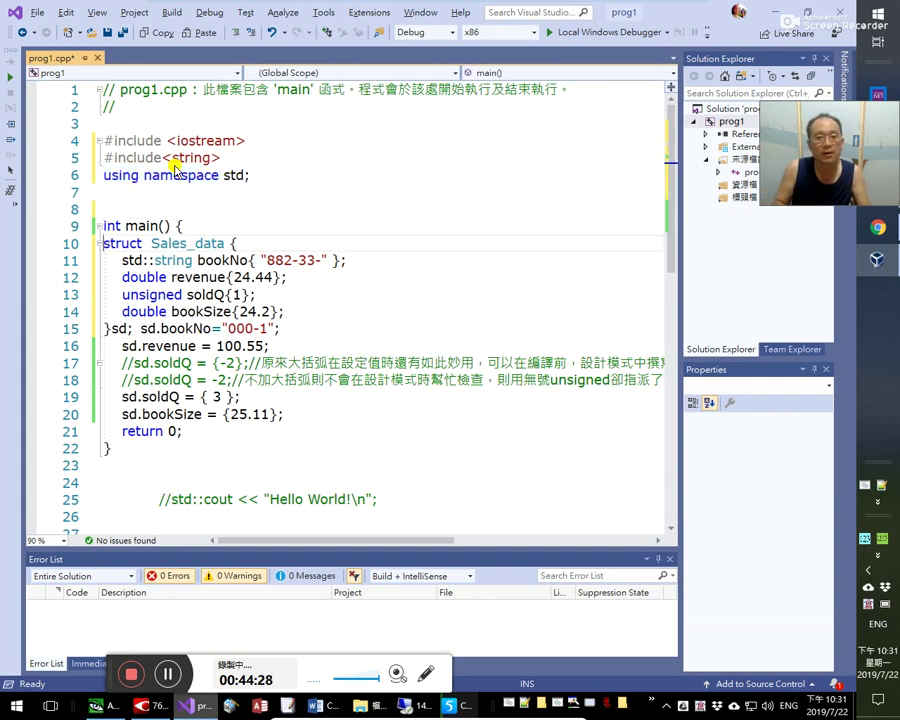
# - Try the bookNo declaration without its std:: qualifier, and undo that together with the uncommenting of using namespace std
pyautogui.hotkey('shift', 'Right')
pyautogui.hotkey('shift', 'Right')
pyautogui.hotkey('shift', 'Right')
pyautogui.hotkey('shift', 'Right')
pyautogui.hotkey('shift', 'Right')
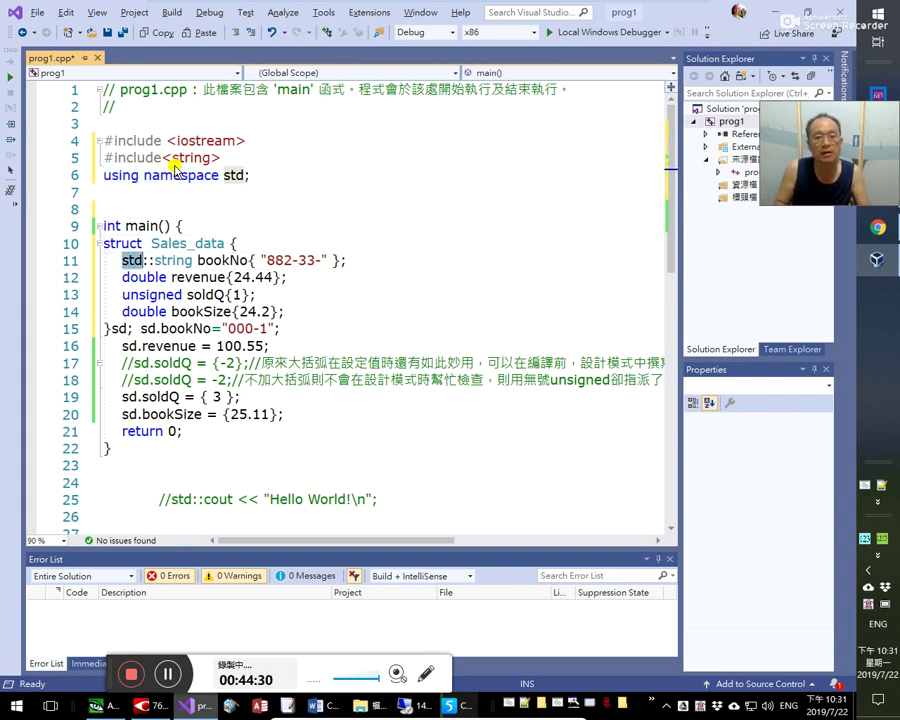
pyautogui.press('Delete')
pyautogui.press('Down')
pyautogui.press('Down')
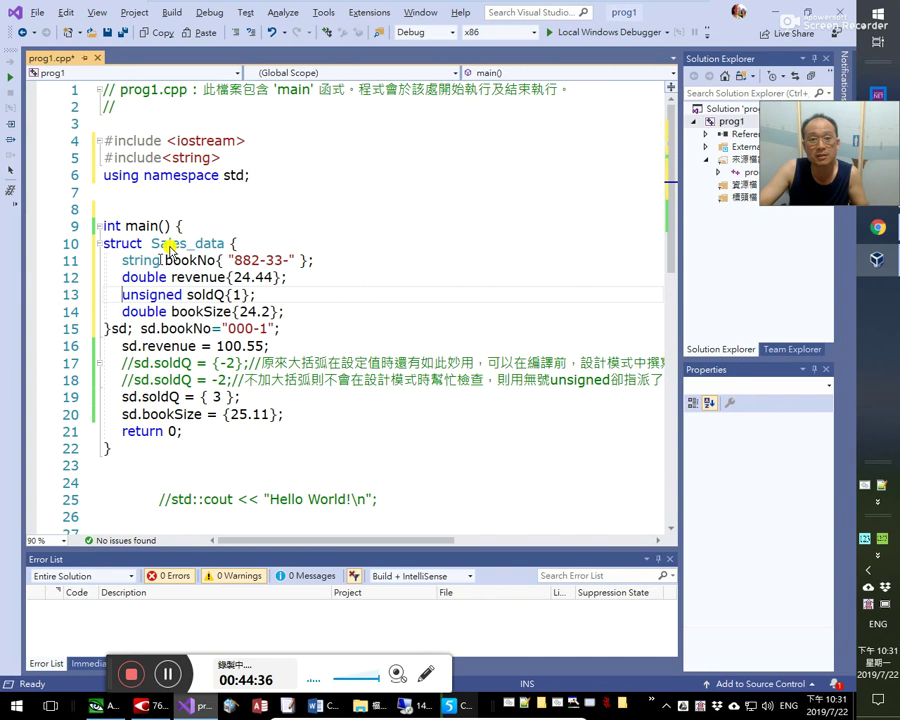
pyautogui.hotkey('ctrl', 'z')
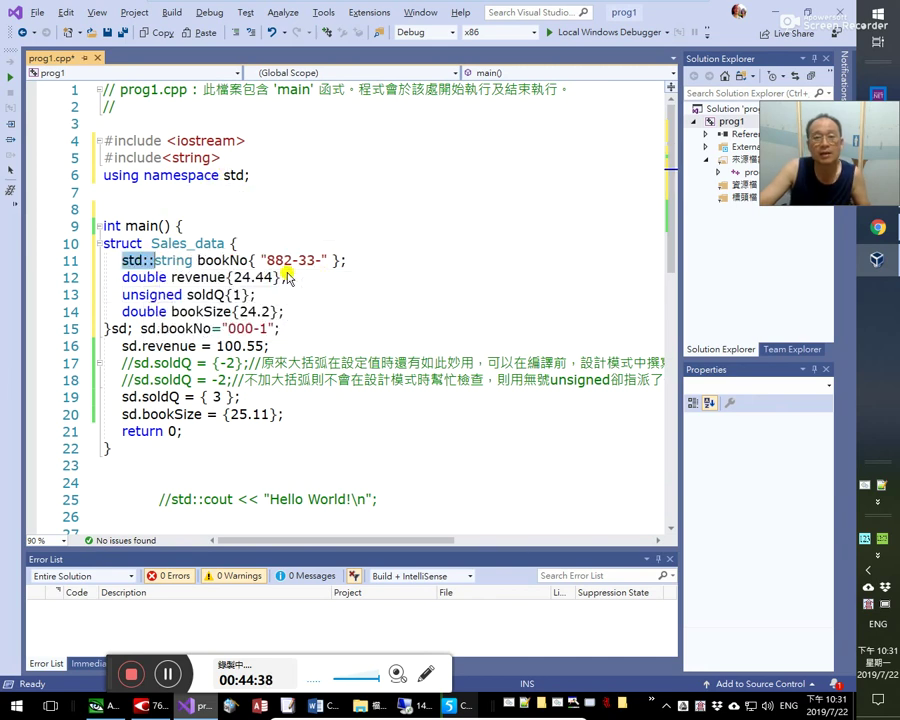
pyautogui.hotkey('ctrl', 'z')
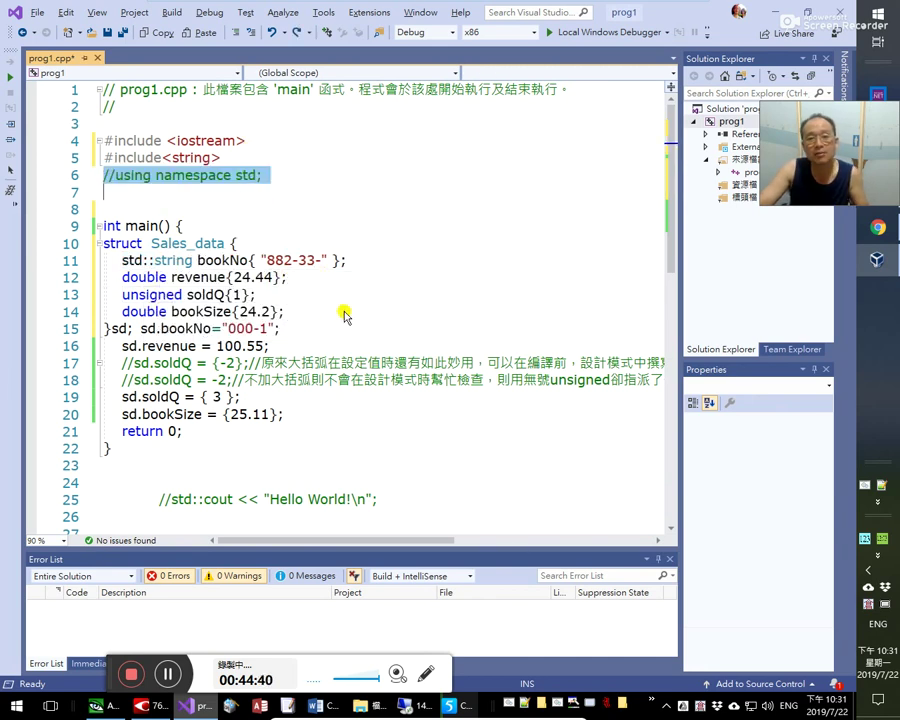
# - Switch to the e-book in the browser and reread the using declaration form and the code example that follows
pyautogui.hotkey('alt', 'Tab')
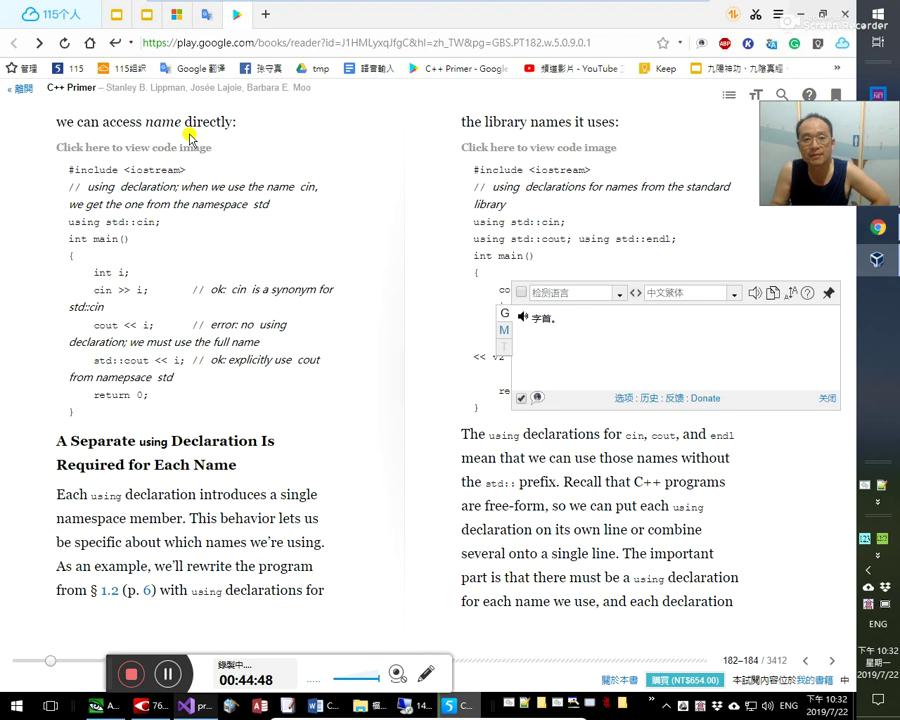
pyautogui.press('Left')
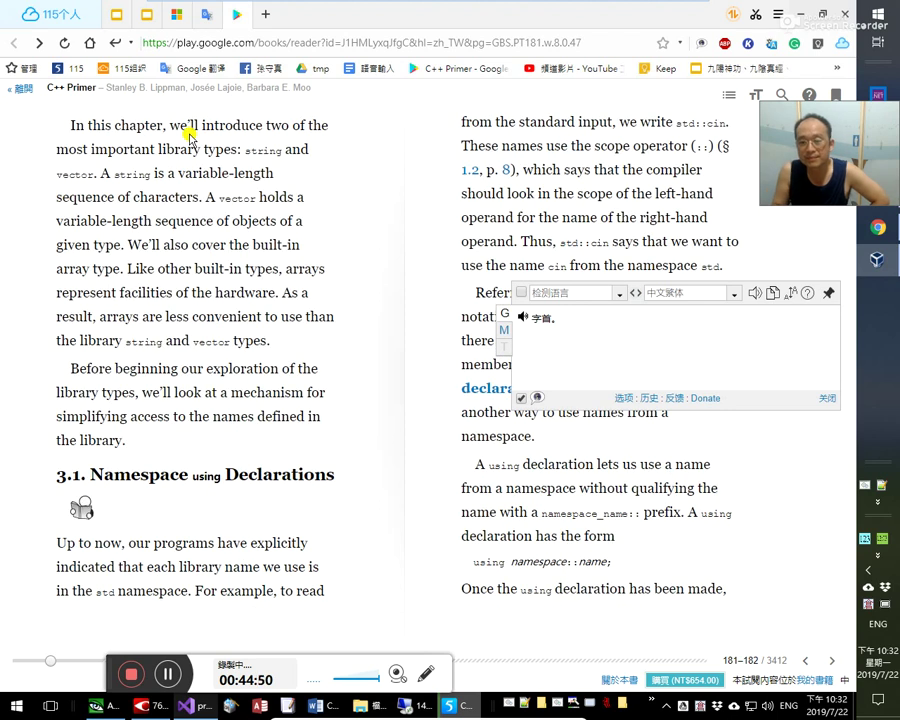
pyautogui.press('Right')
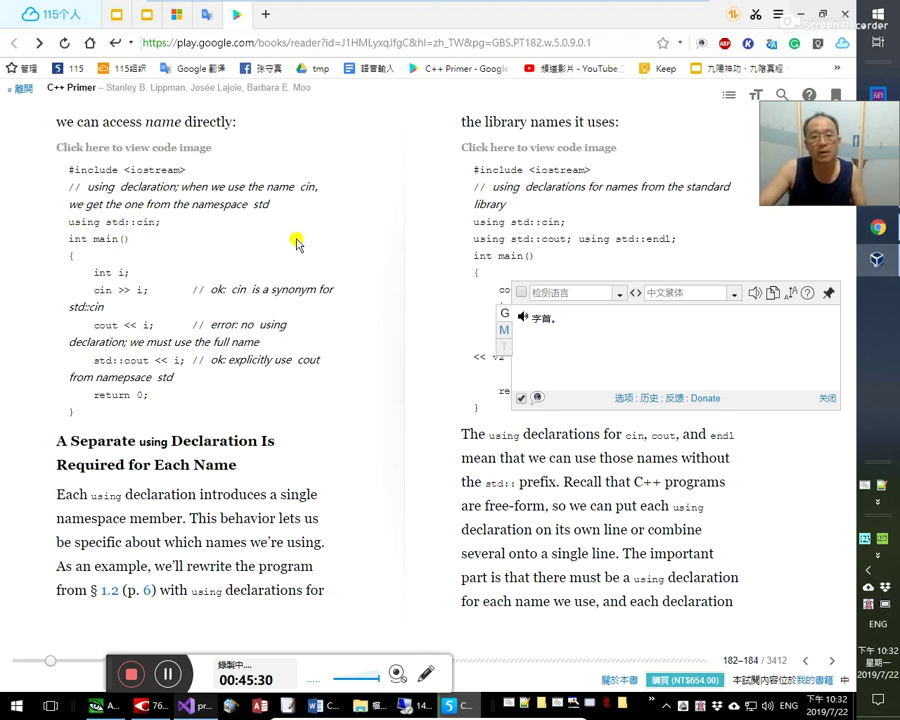
# - Switch to Visual Studio, try uncommenting the using namespace std line, and undo the change
pyautogui.hotkey('alt', 'Tab')
pyautogui.click(180, 192)
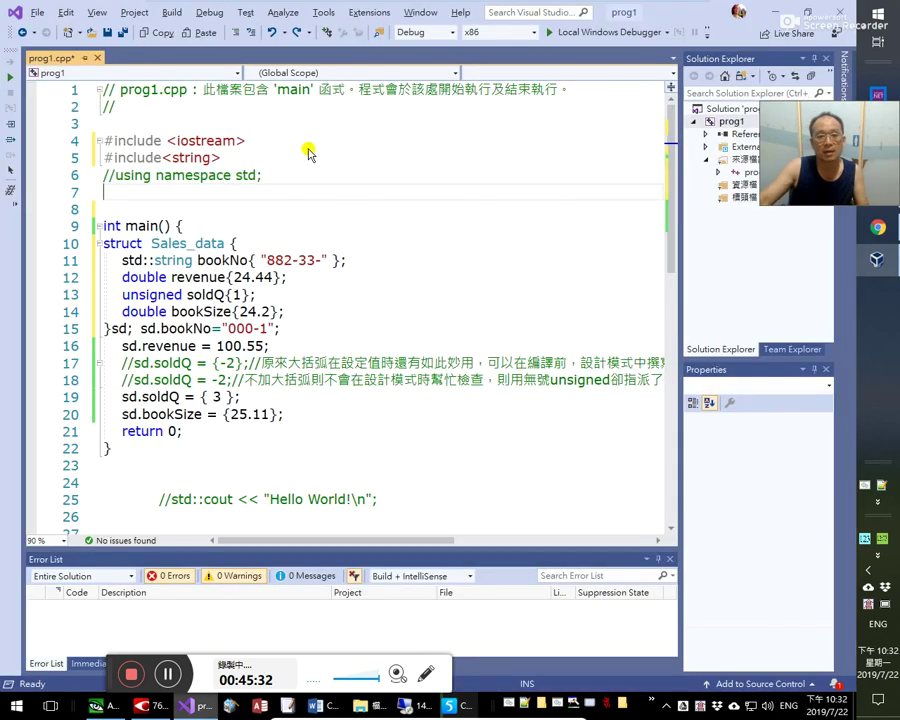
pyautogui.press('Up')
pyautogui.press('Delete')
pyautogui.press('Delete')
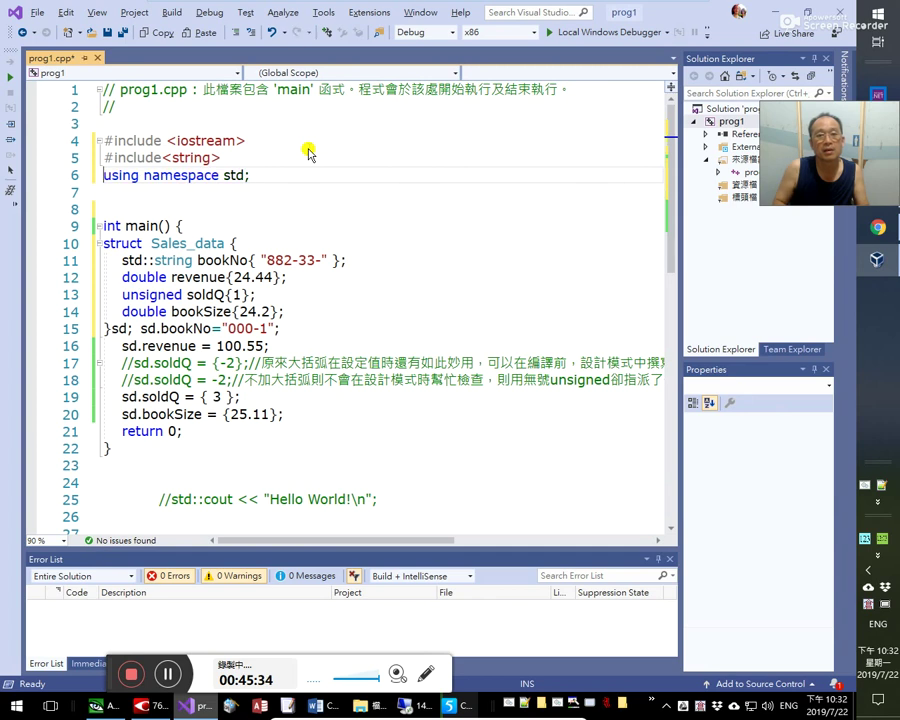
pyautogui.hotkey('ctrl', 'z')
# - Add the declaration using std::cin; on the line below the commented-out using namespace std
pyautogui.press('Down')
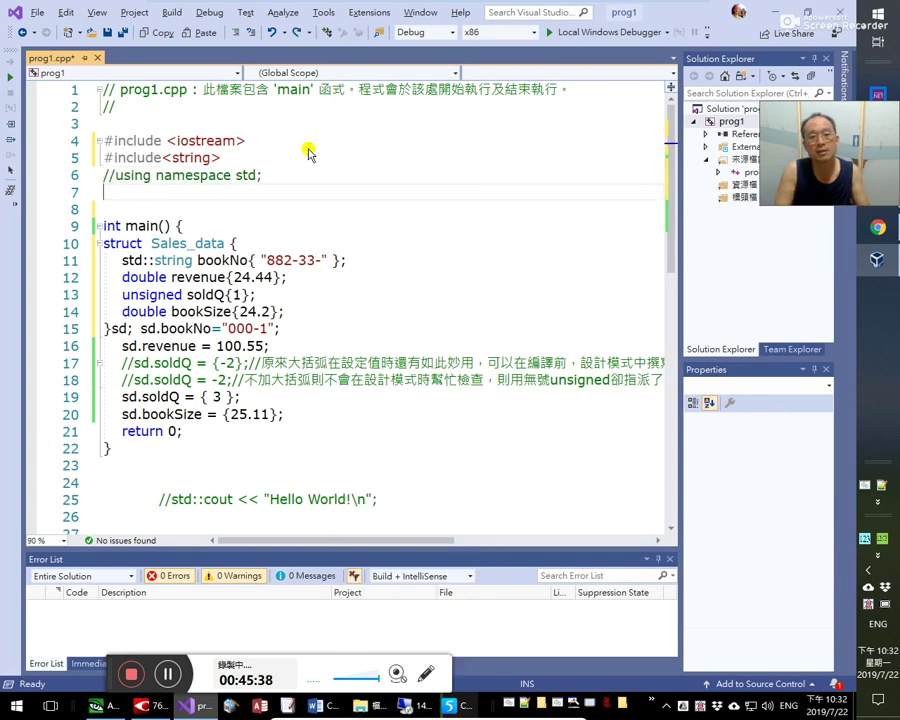
pyautogui.write('ui')
pyautogui.press('BackSpace')
pyautogui.write('sing ')
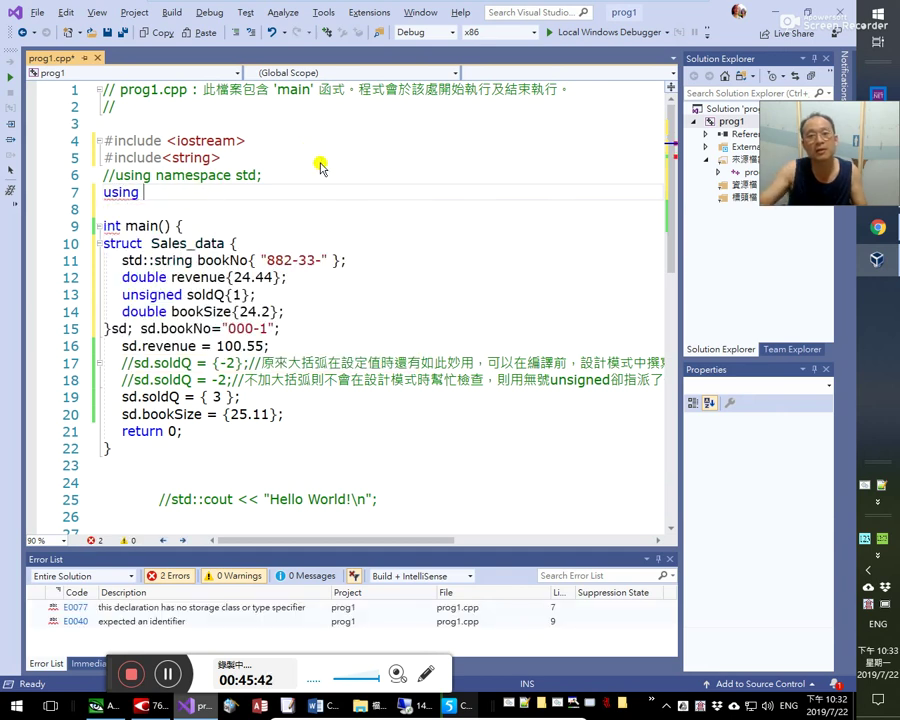
pyautogui.write('std:')
pyautogui.press('BackSpace')
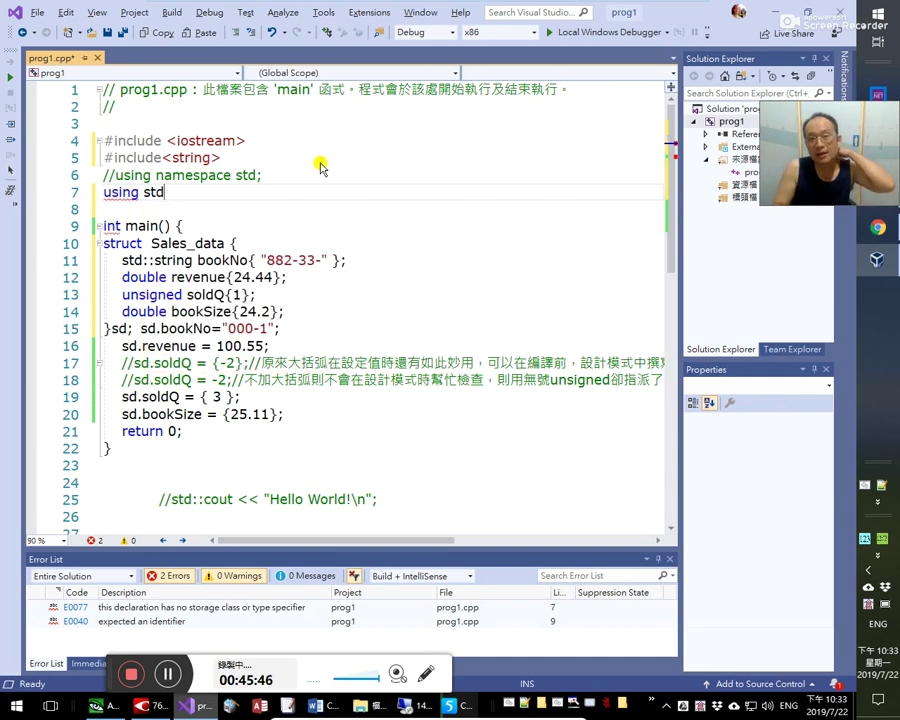
pyautogui.write('::')
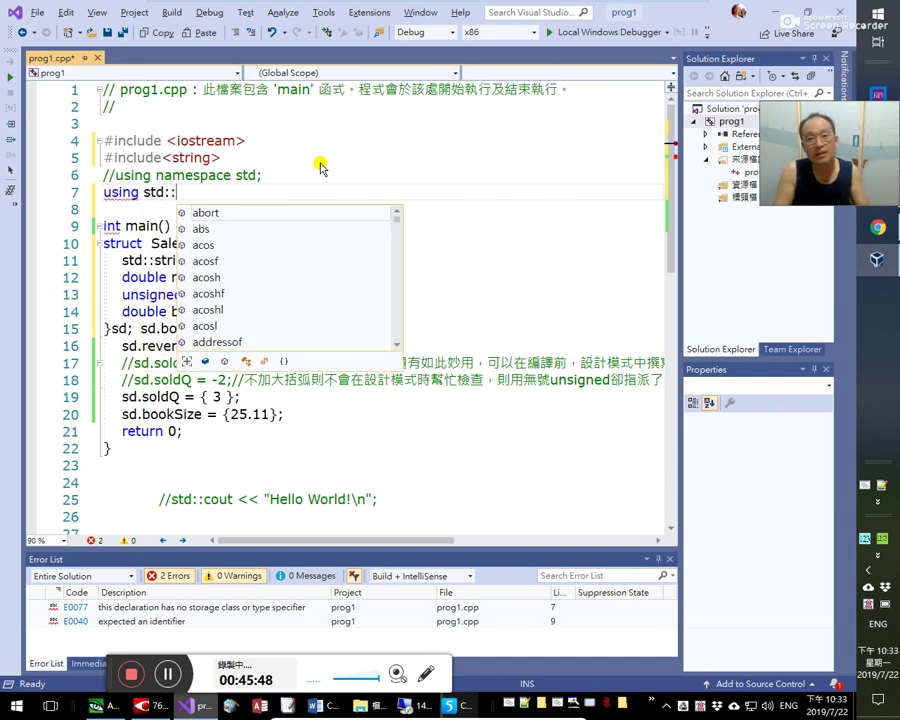
pyautogui.write('cin;')
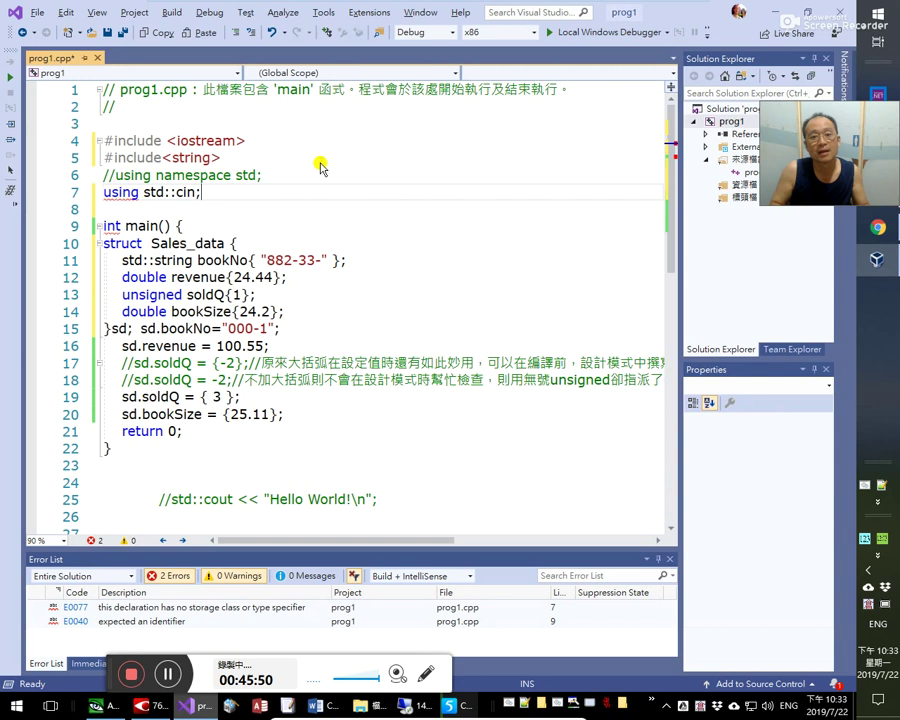
# - Return to the e-book and compare the using namespace::name form with the book's using std::cin example
pyautogui.hotkey('alt', 'Tab')
pyautogui.hotkey('alt', 'Tab')
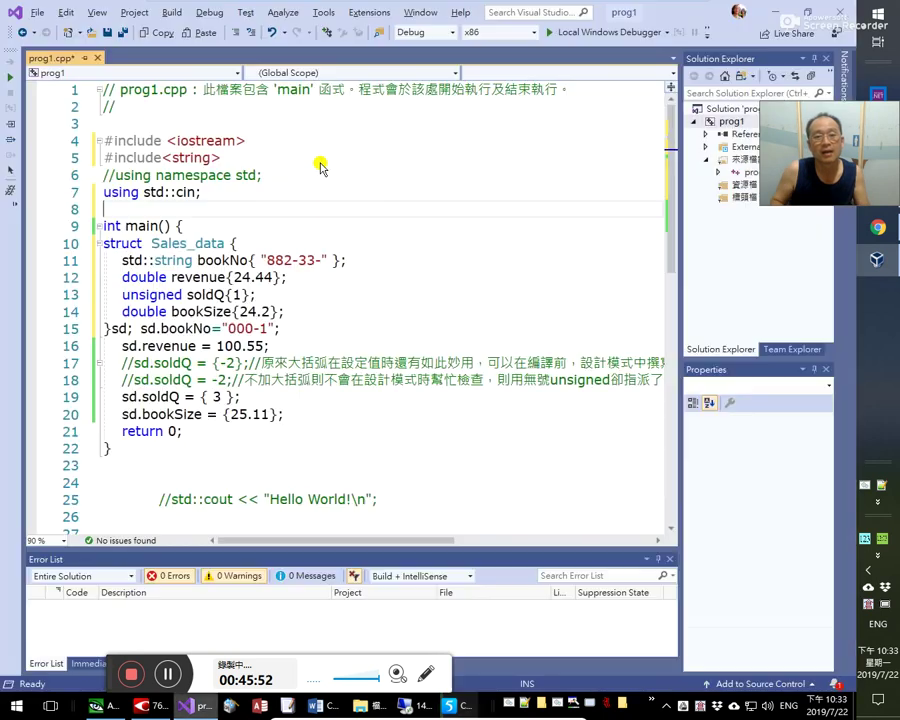
pyautogui.hotkey('alt', 'Tab')
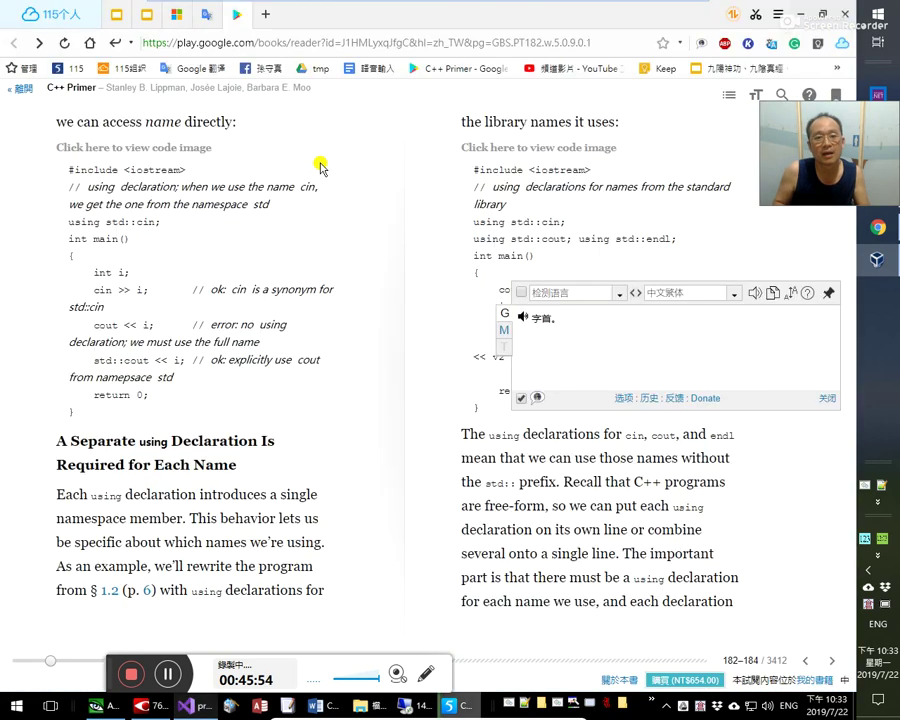
pyautogui.press('Left')
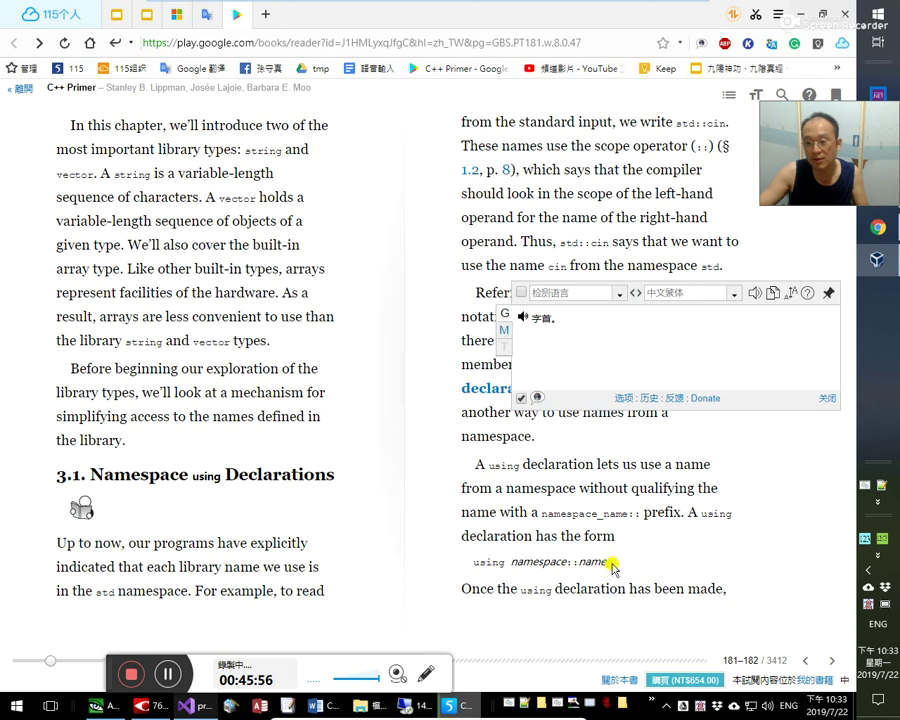
pyautogui.press('Right')
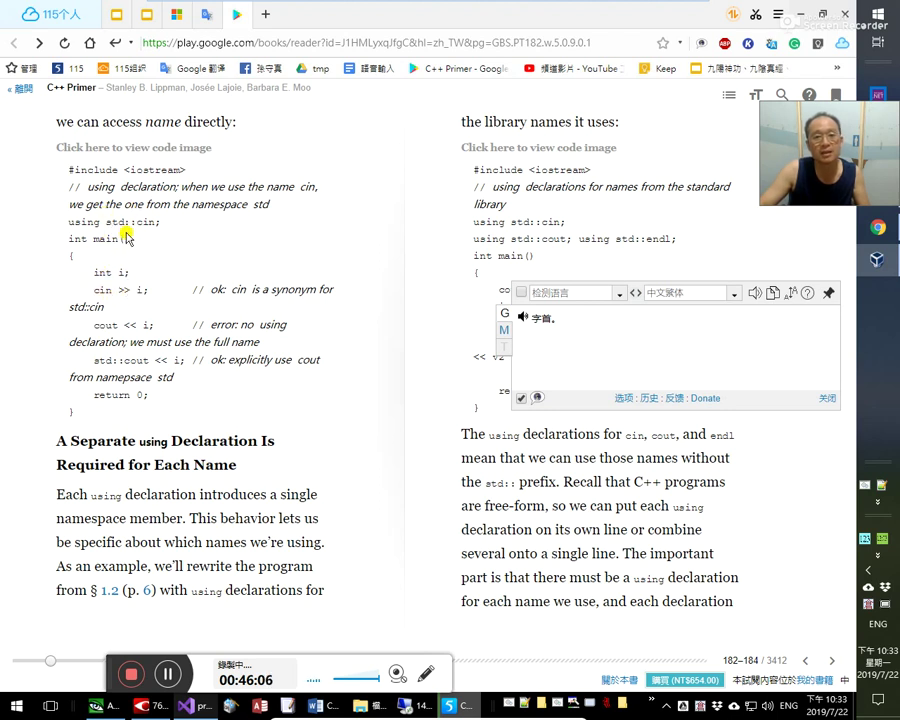
# - Back in Visual Studio, try removing std:: from the bookNo declaration with only std::cin declared, and undo the removal
pyautogui.hotkey('alt', 'Tab')
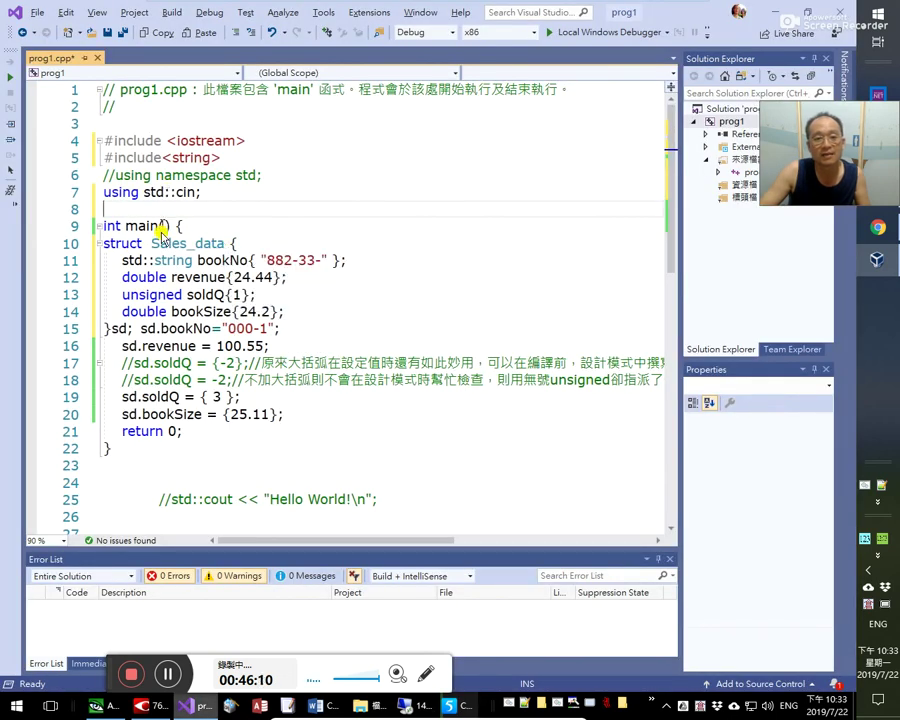
pyautogui.click(138, 262)
pyautogui.hotkey('ctrl', 'shift', 'Right')
pyautogui.hotkey('ctrl', 'shift', 'Right')
pyautogui.press('Delete')
pyautogui.press('Down')
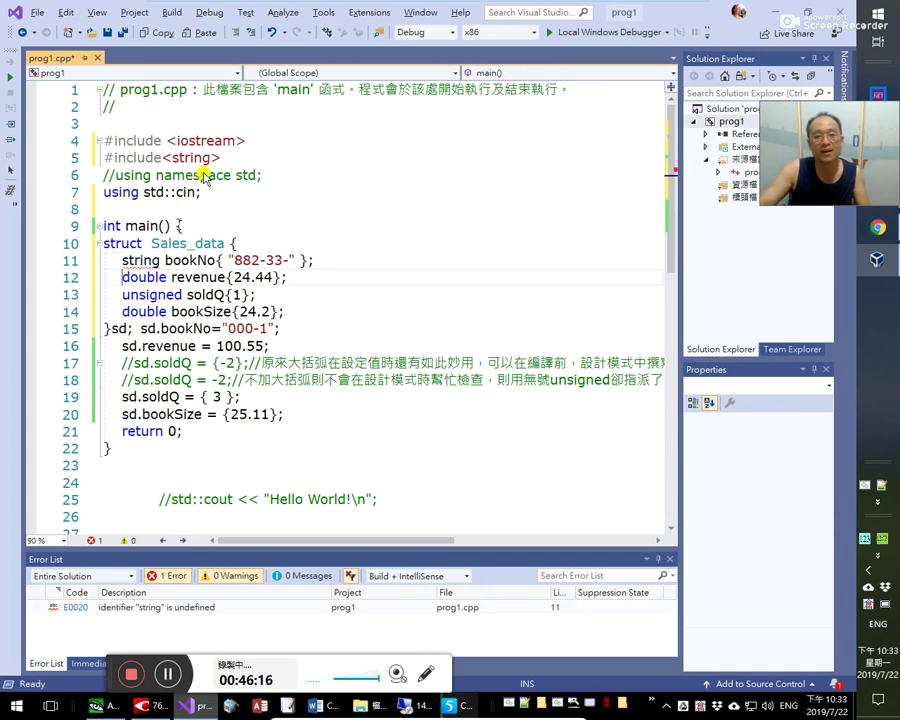
pyautogui.hotkey('ctrl', 'z')
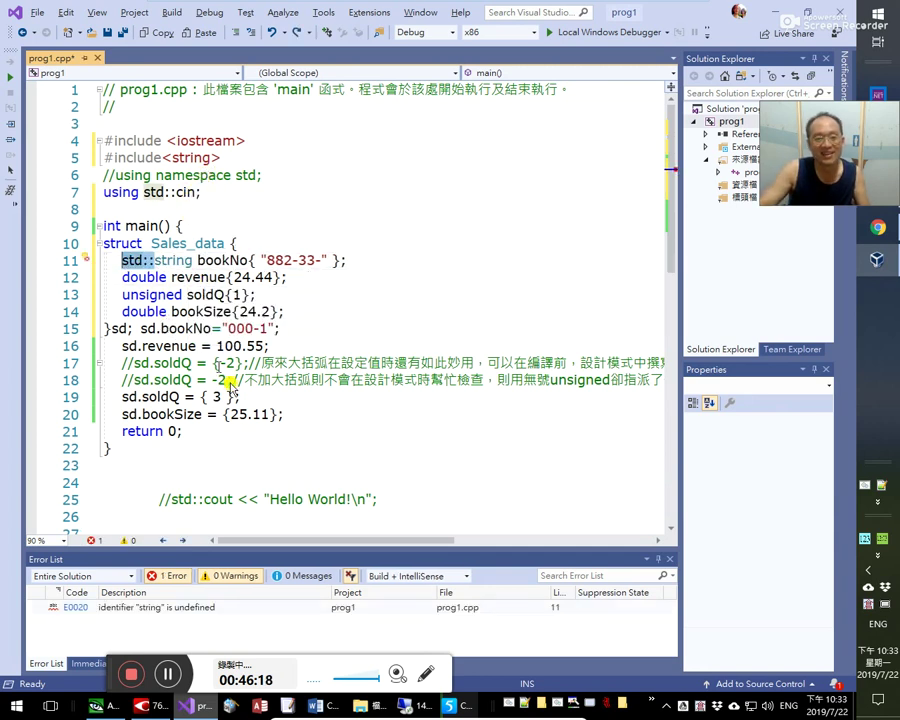
# - Add the statement cin << "OK"; on a new line after the sd.bookSize assignment
pyautogui.click(288, 363)
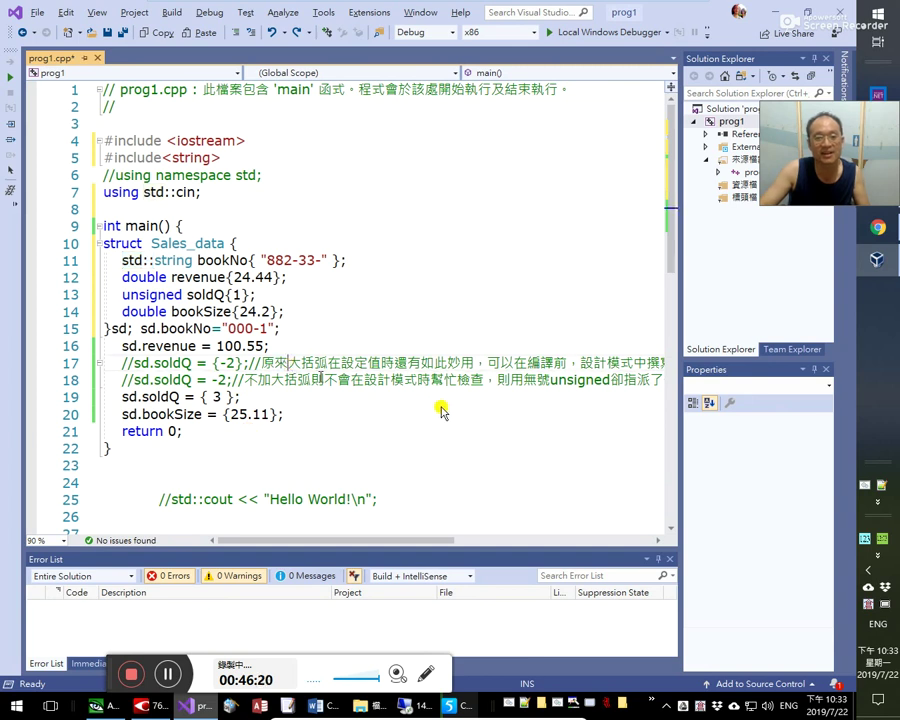
pyautogui.click(441, 410)
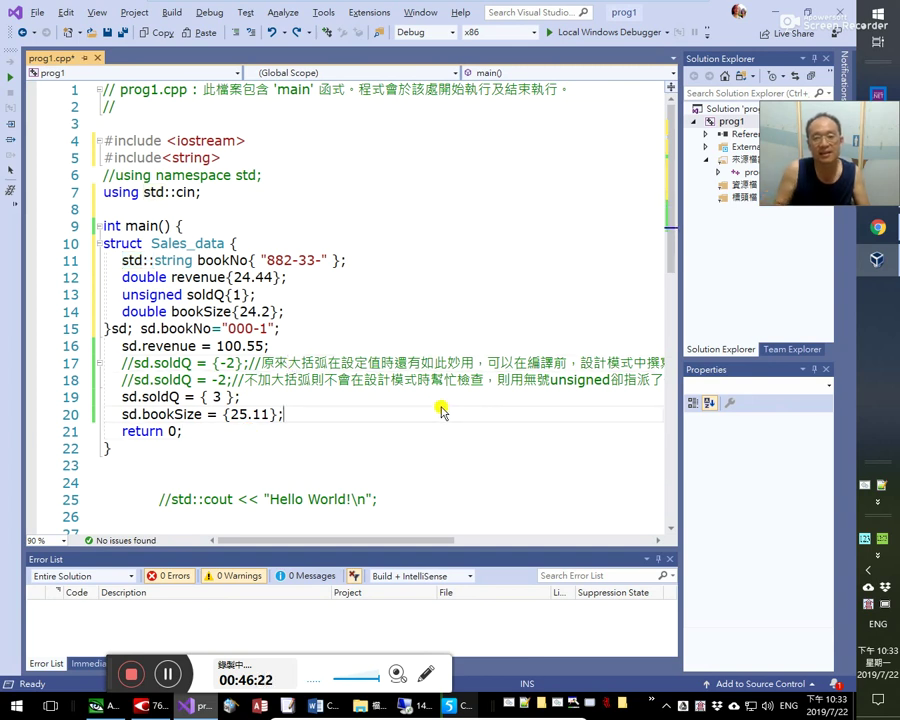
pyautogui.press('Return')
pyautogui.write('in')
pyautogui.press('BackSpace')
pyautogui.press('BackSpace')
pyautogui.write('cin ')
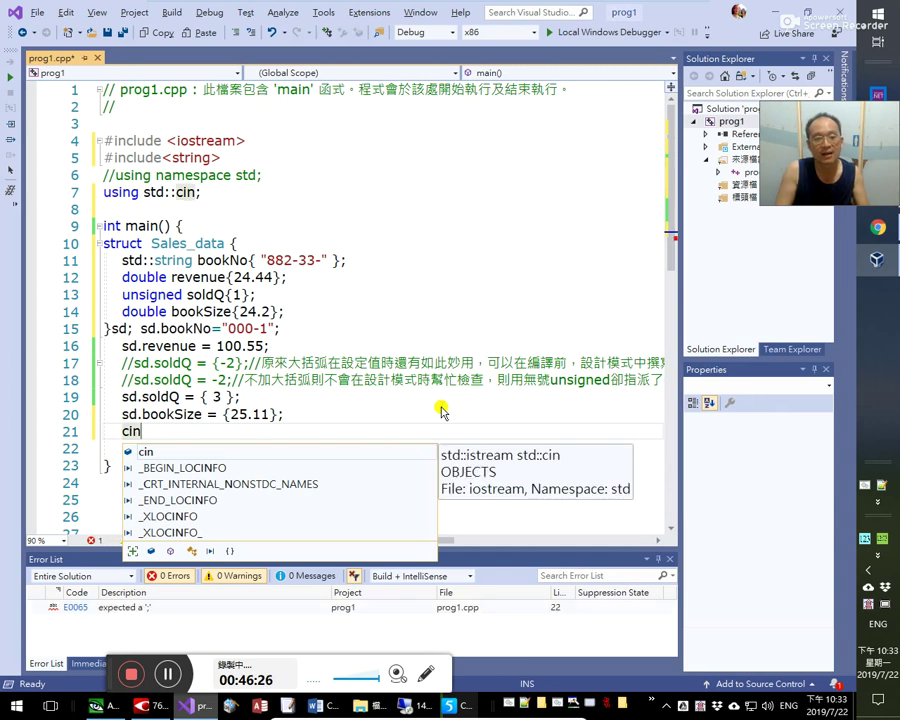
pyautogui.write('<< ')
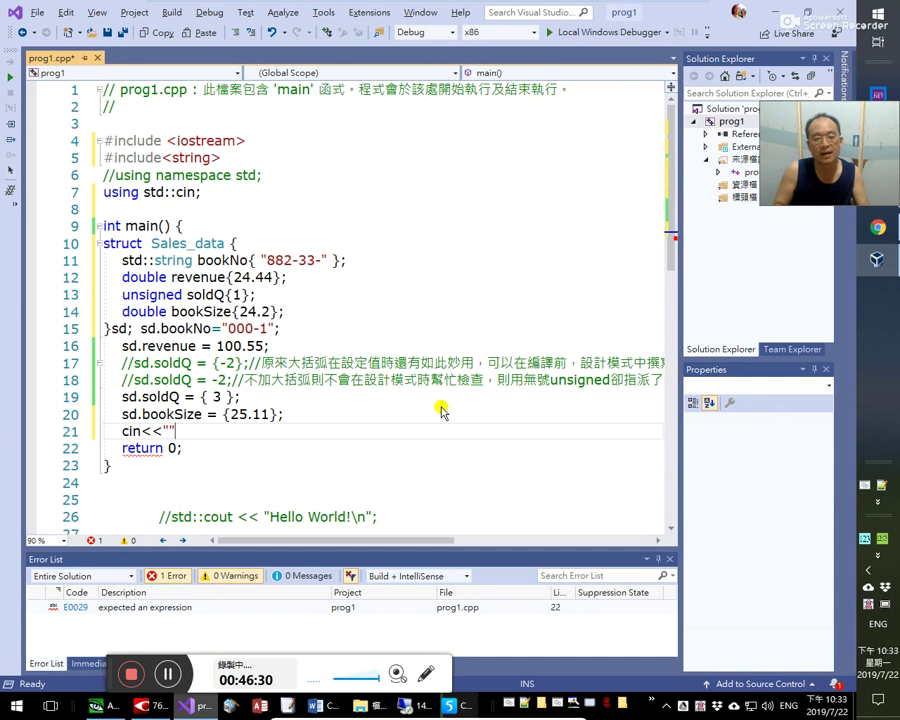
pyautogui.write('"OK";')
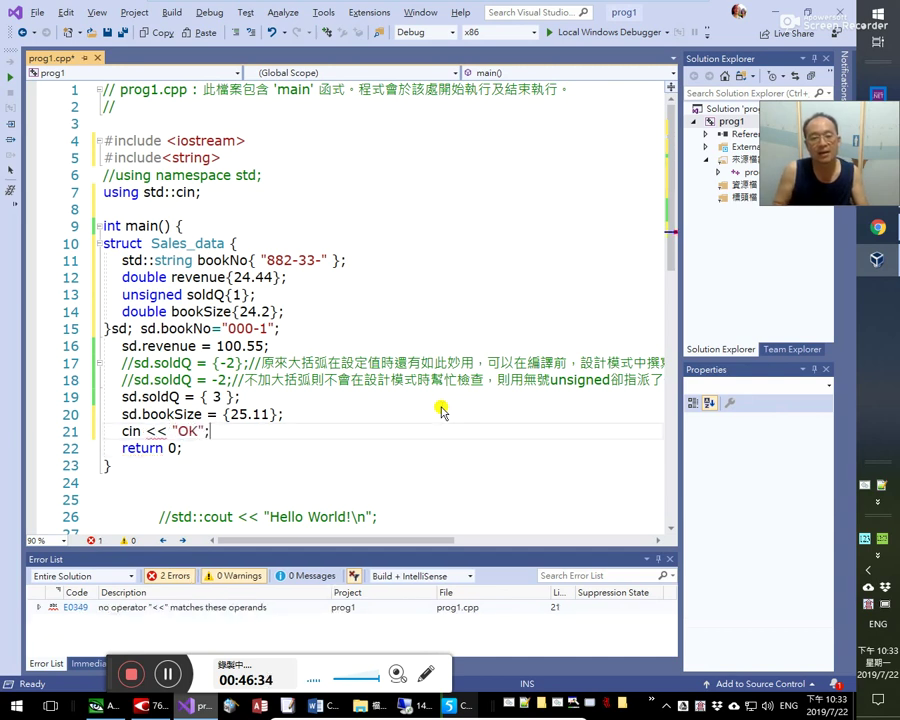
# - Change the cin statement to use the >> operator and read into sd.soldQ instead of "OK"
pyautogui.hotkey('ctrl', 'shift', 'Left')
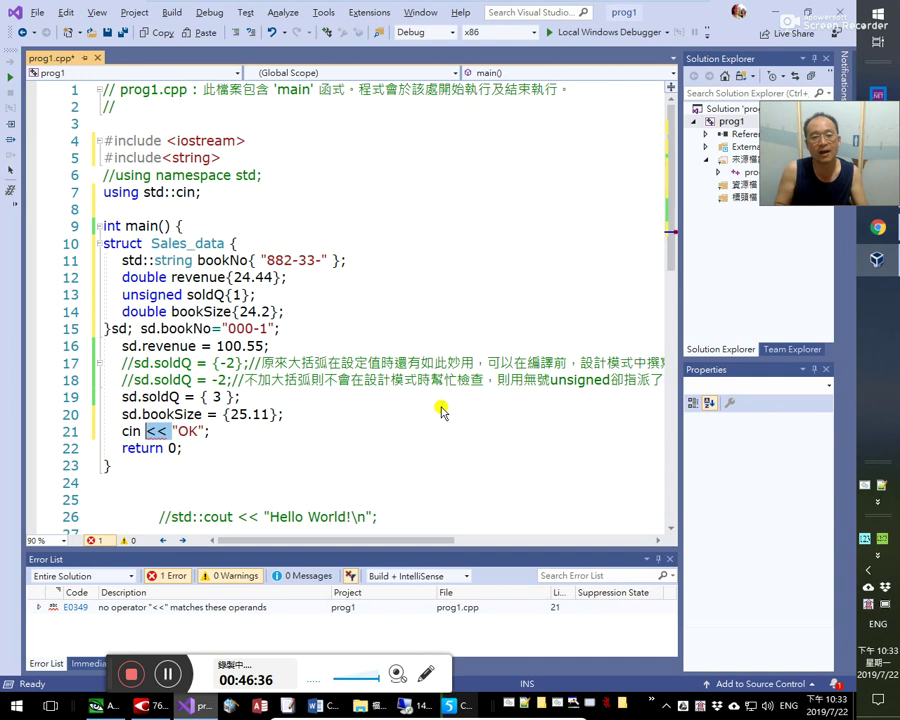
pyautogui.write('>>')
pyautogui.hotkey('shift', 'Right')
pyautogui.hotkey('shift', 'Right')
pyautogui.hotkey('shift', 'Right')
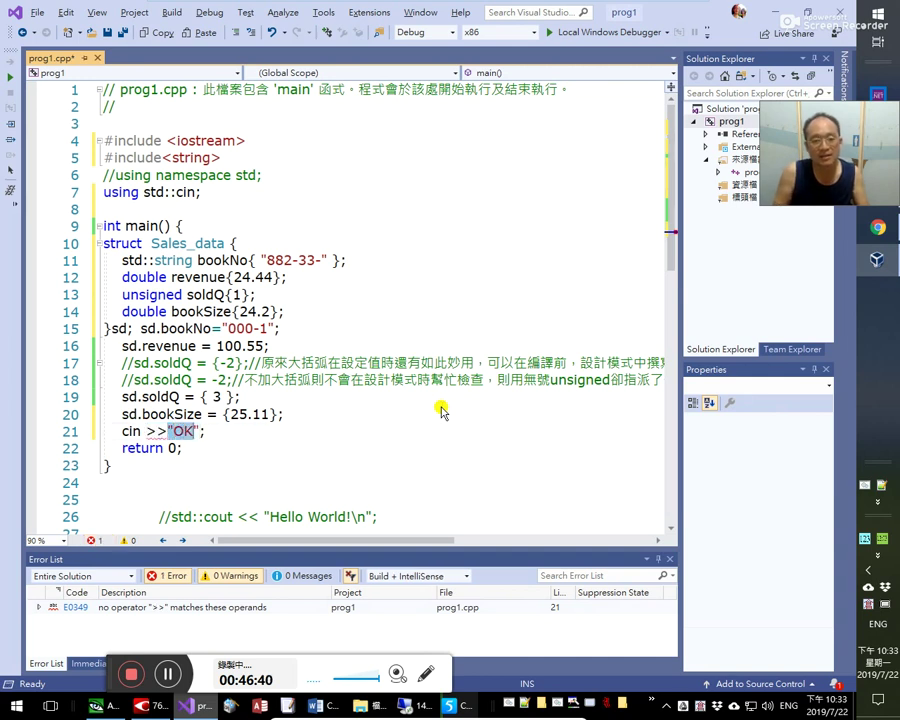
pyautogui.press('Delete')
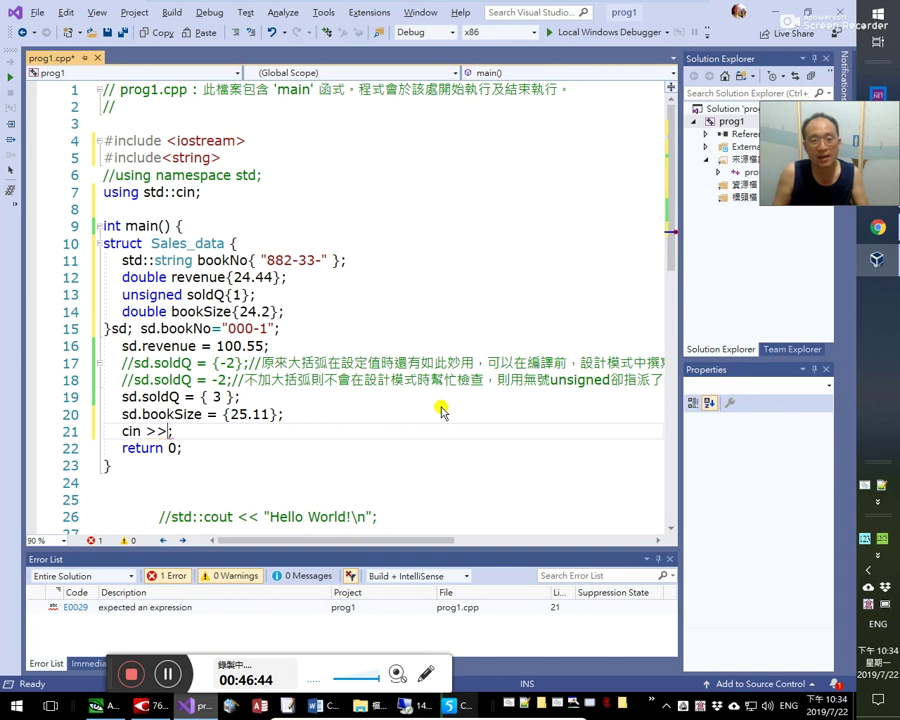
pyautogui.write('s')
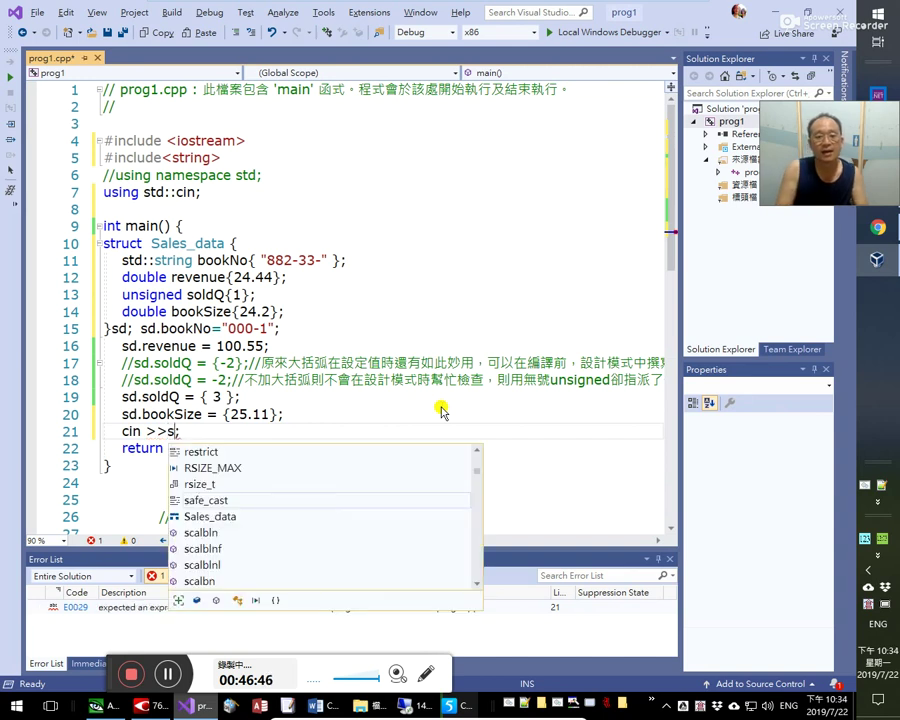
pyautogui.write('d')
pyautogui.write('.so')
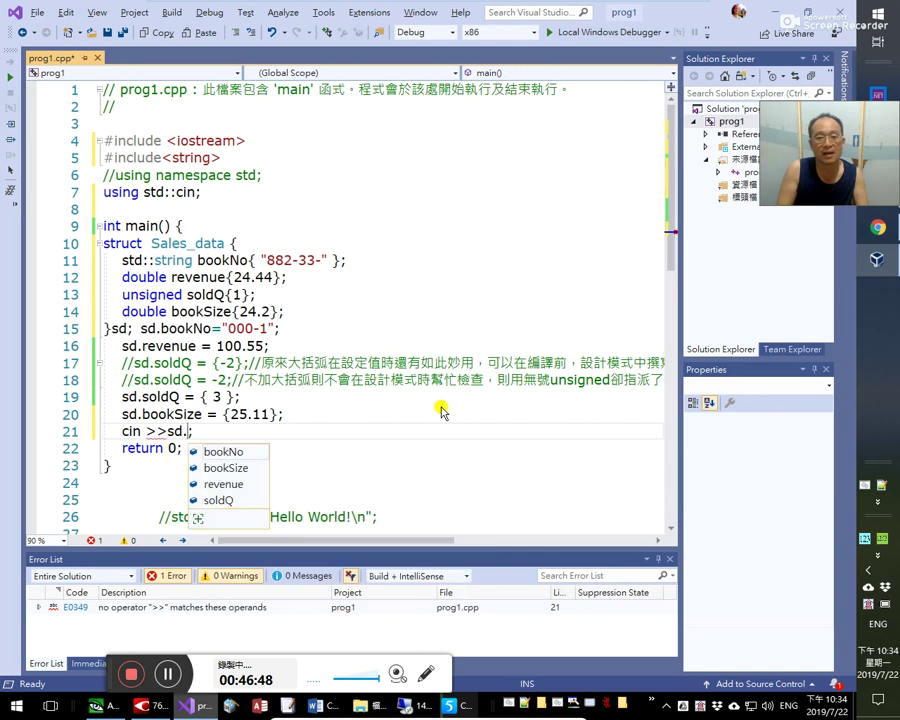
pyautogui.press('Tab')
pyautogui.press('Down')
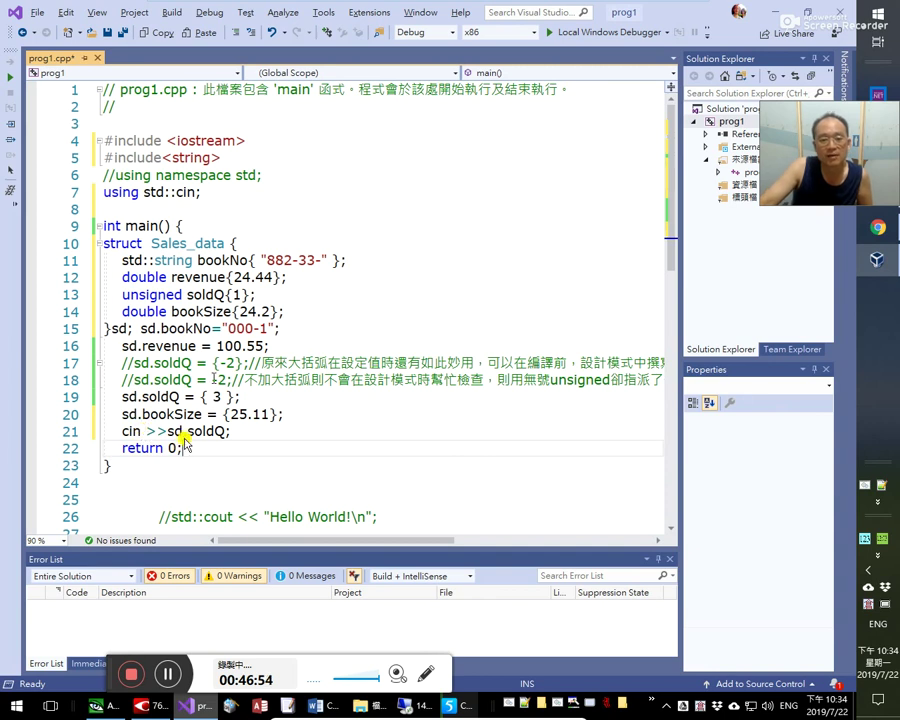
# - Debug the program up to the cin >> sd.soldQ line, step over it, and enter 4 in the console
pyautogui.click(189, 434)
pyautogui.hotkey('ctrl', 'F5')
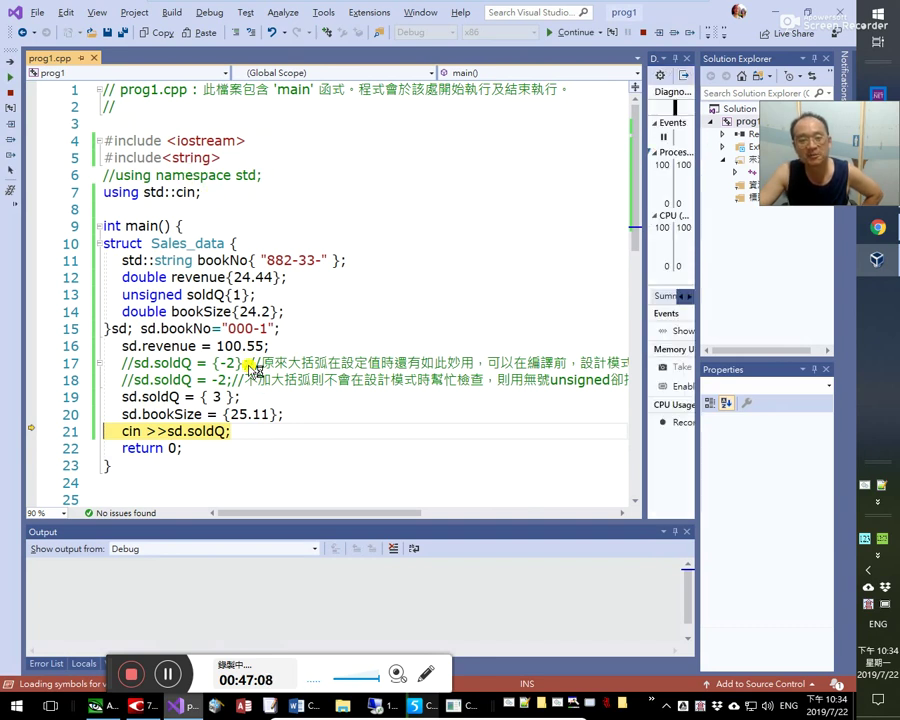
pyautogui.moveTo(195, 441)
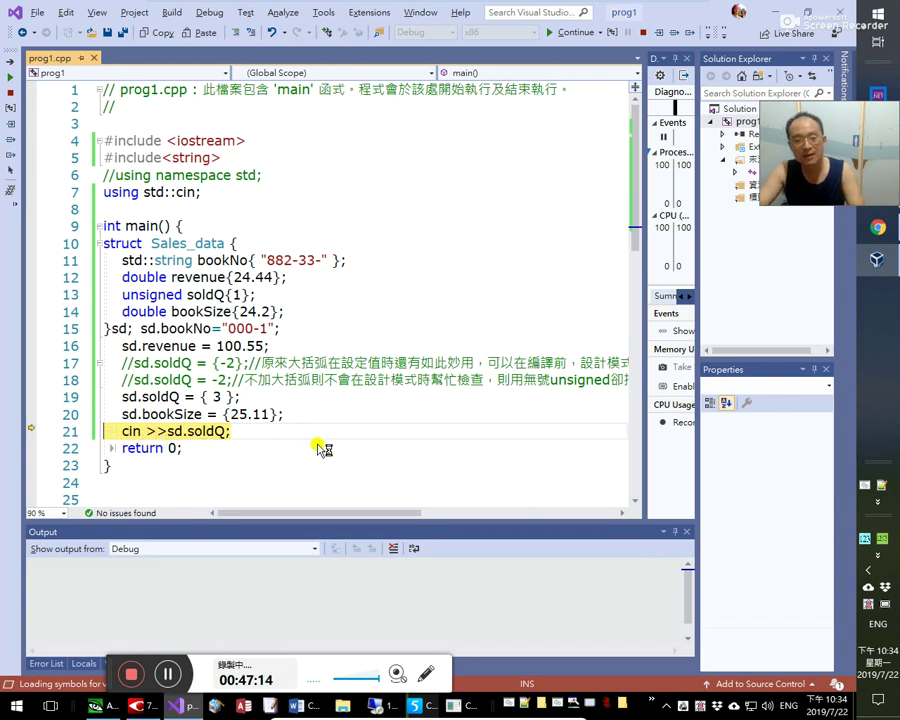
pyautogui.press('F10')
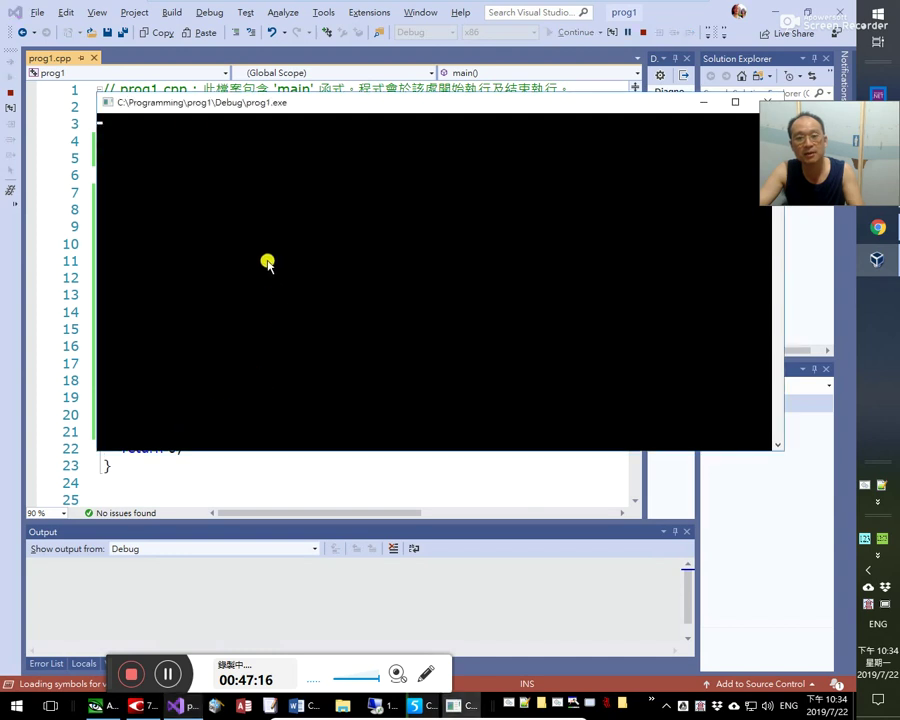
pyautogui.moveTo(256, 103); pyautogui.dragTo(261, 105)
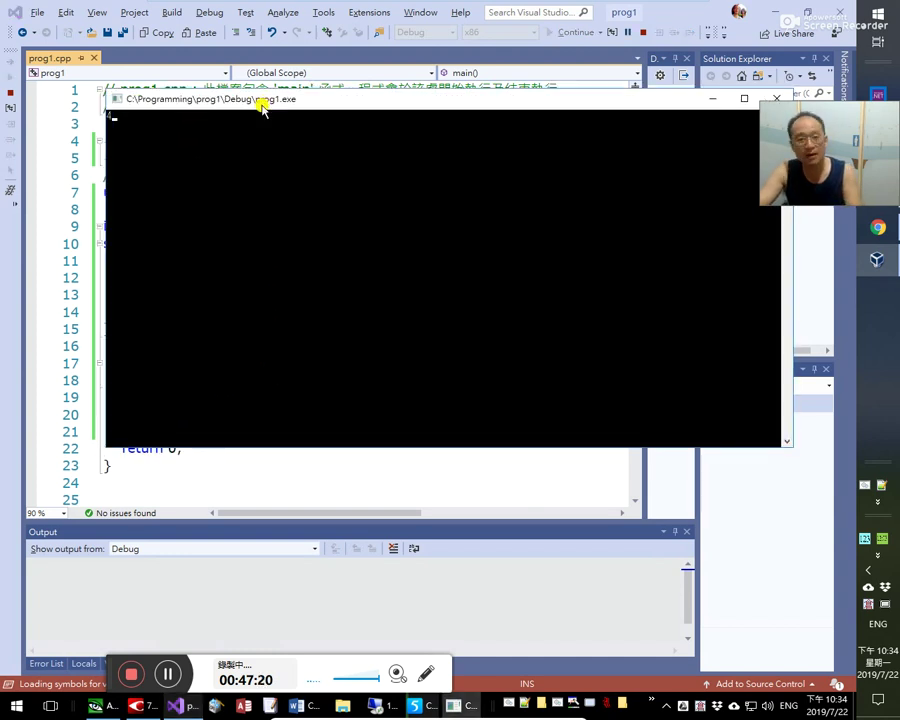
pyautogui.write('4')
pyautogui.press('Return')
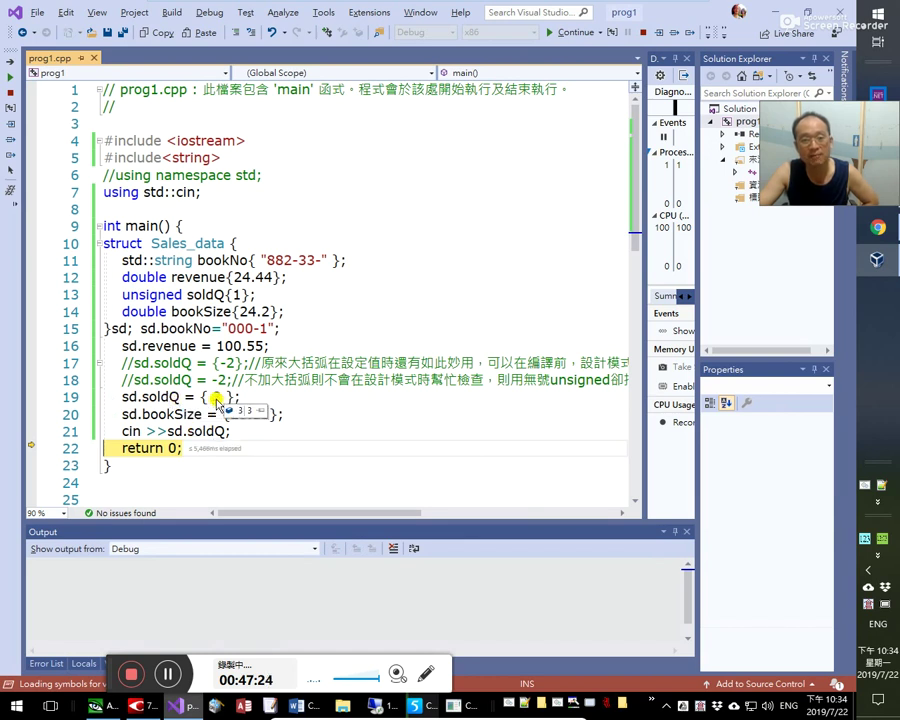
# - Inspect the member values of sd among the local variables, and stop debugging
pyautogui.click(84, 664)
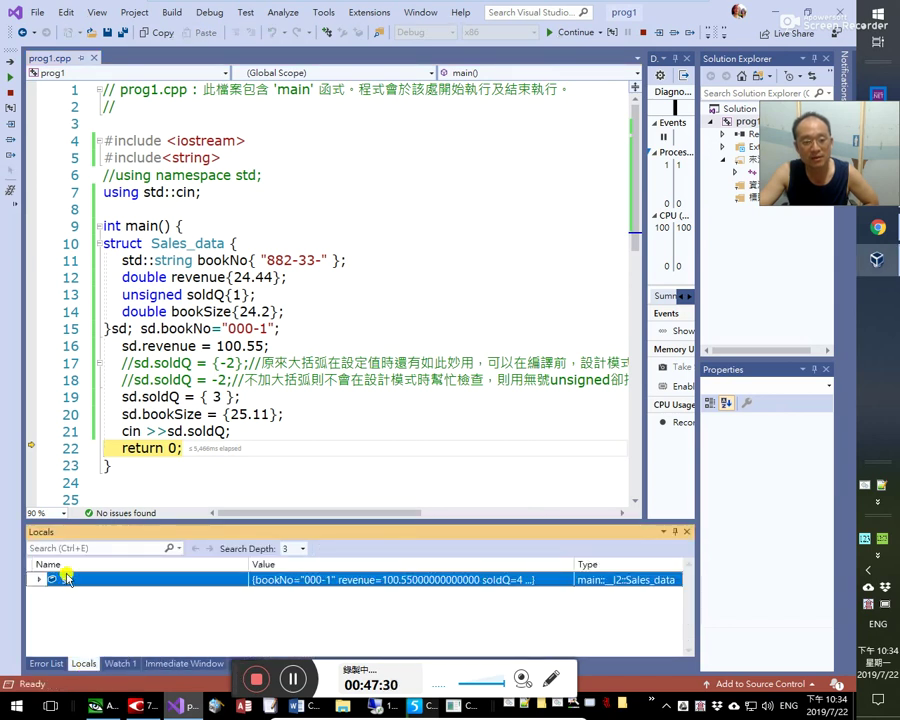
pyautogui.click(39, 581)
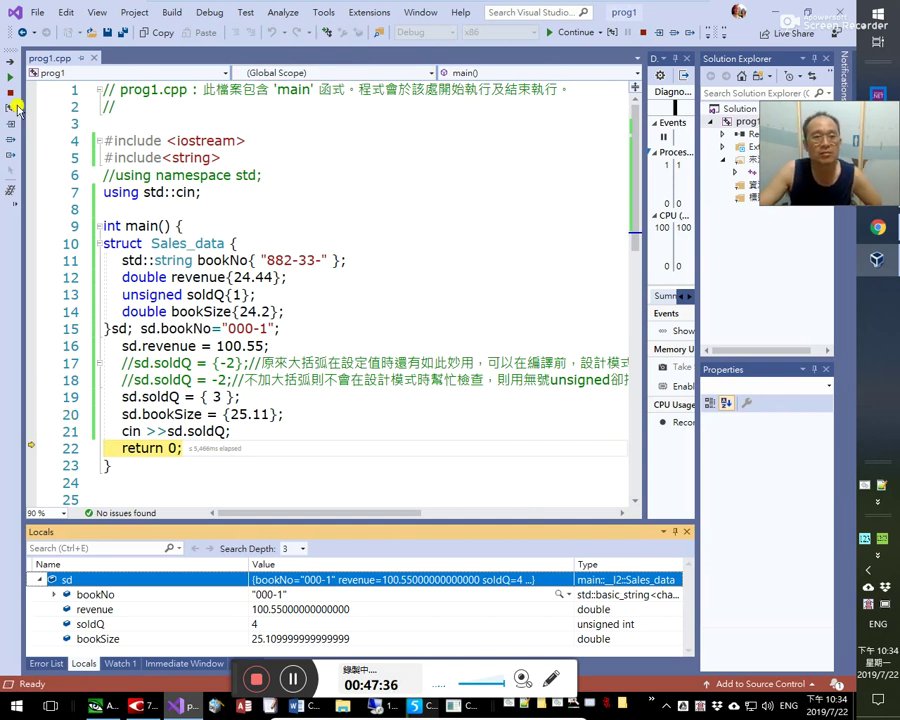
pyautogui.click(12, 103)
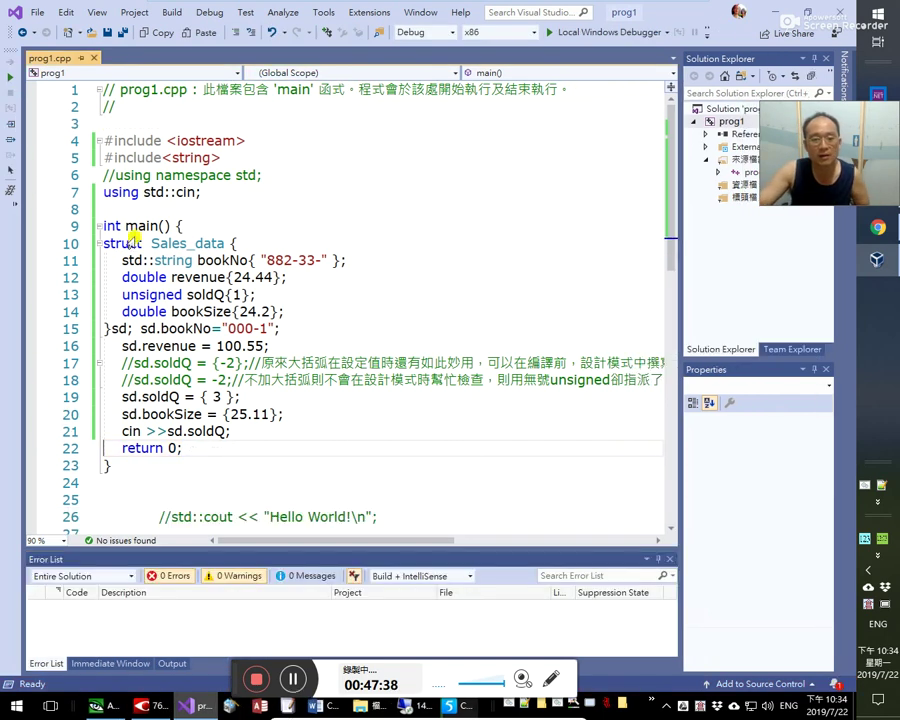
# - Debug up to the cin statement again, inspect sd's member values before the input, and step into the console prompt before stopping
pyautogui.click(204, 431)
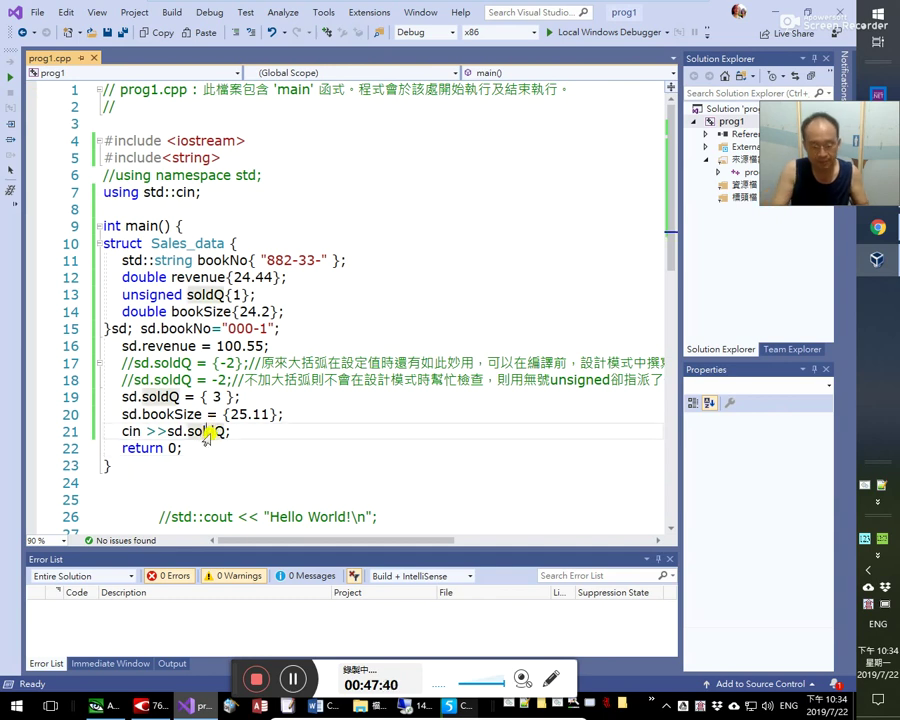
pyautogui.hotkey('ctrl', 'F10')
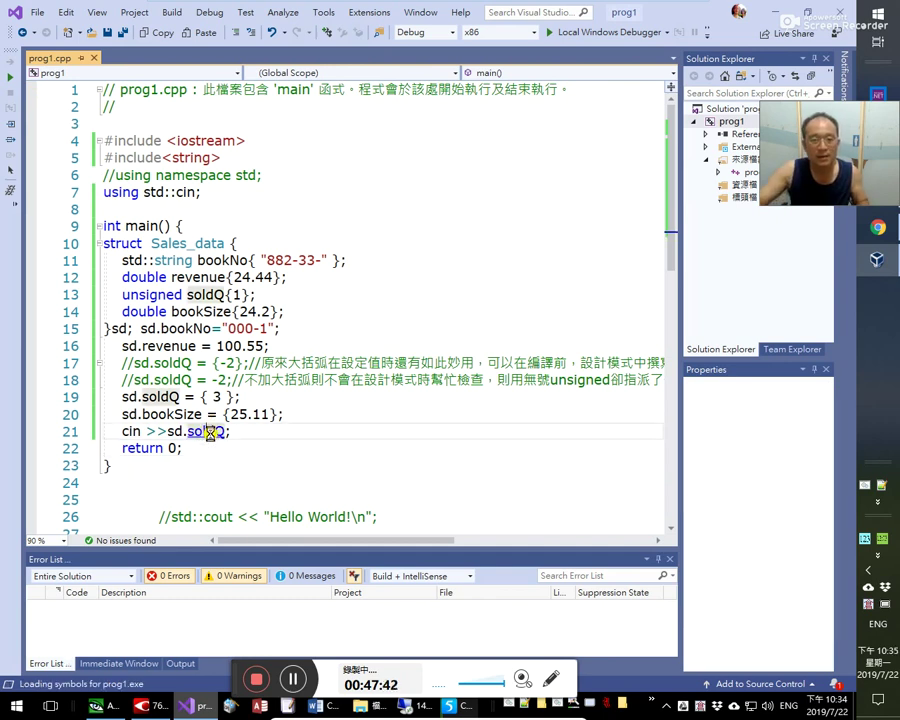
pyautogui.moveTo(215, 416)
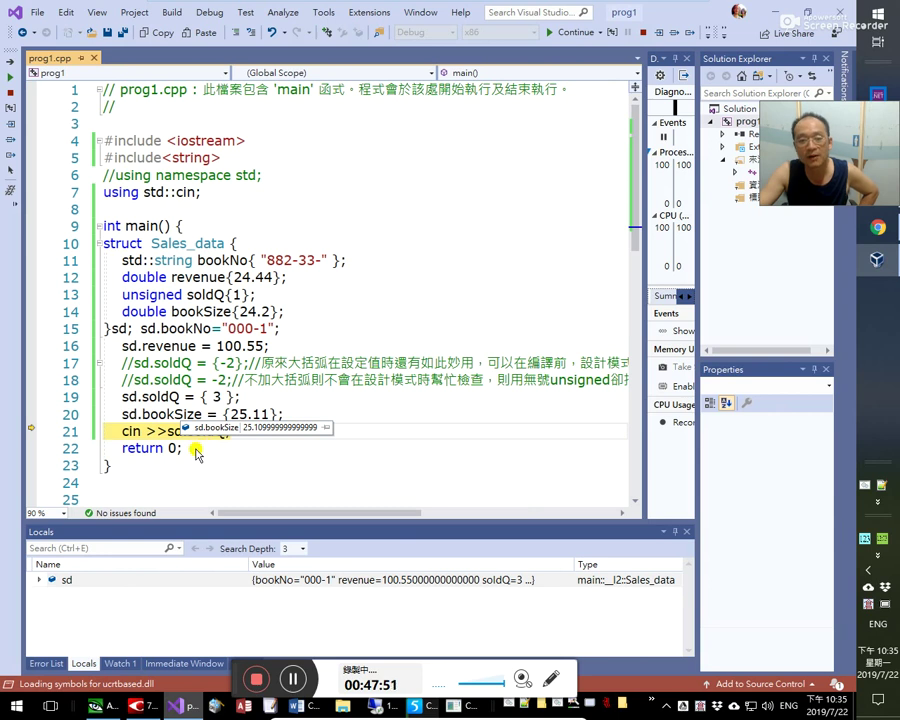
pyautogui.click(39, 579)
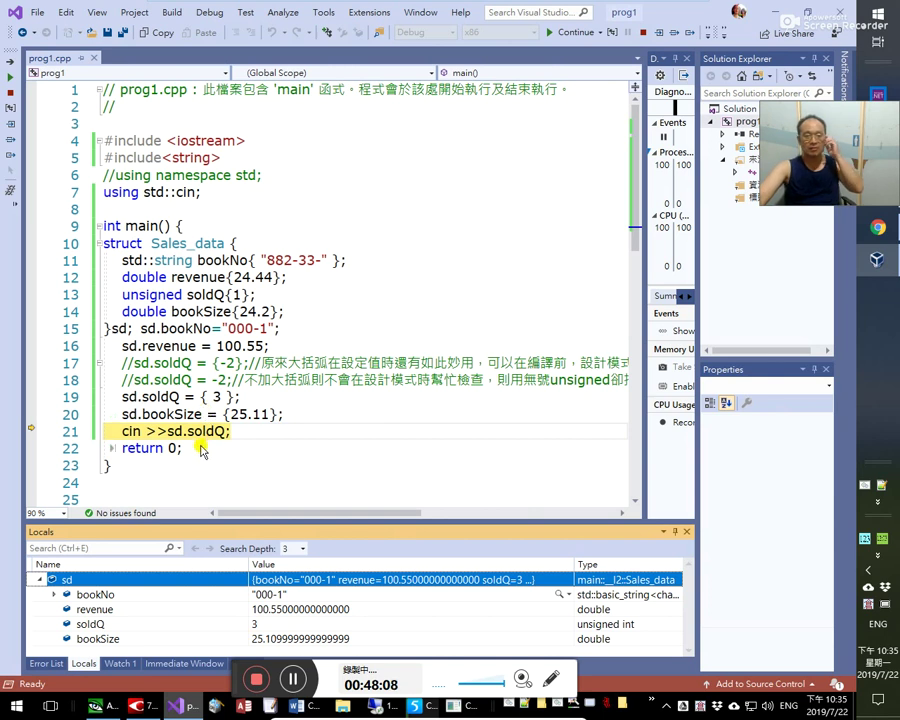
pyautogui.moveTo(189, 437)
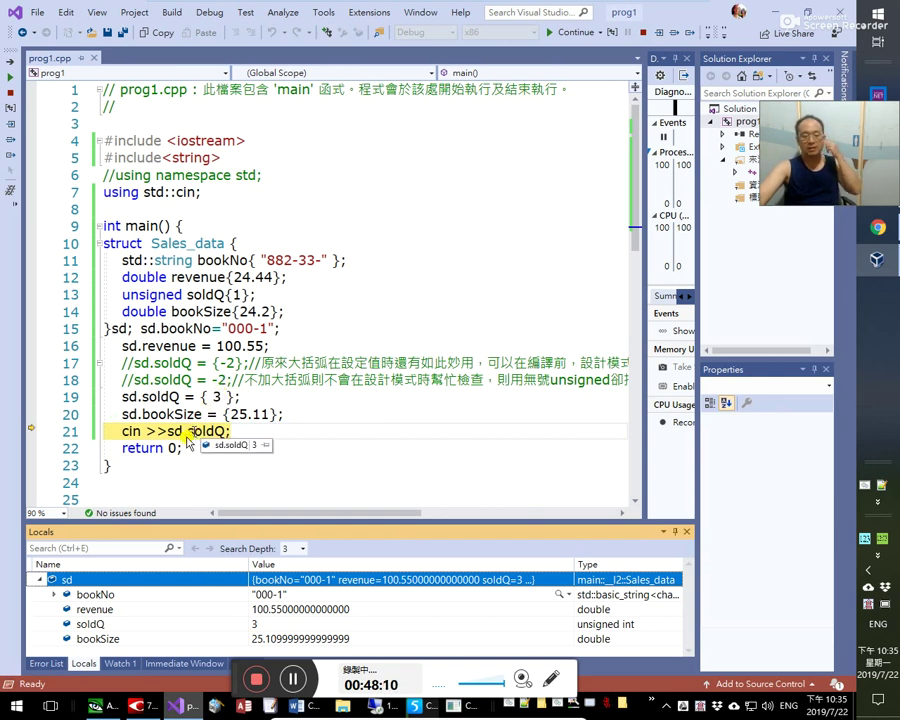
pyautogui.moveTo(193, 340)
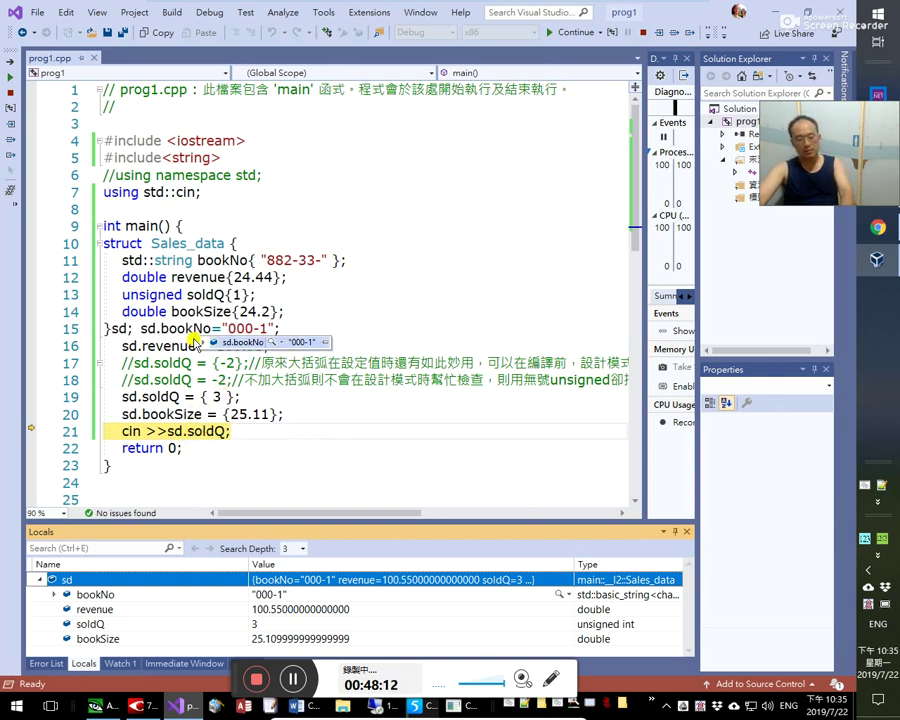
pyautogui.press('F10')
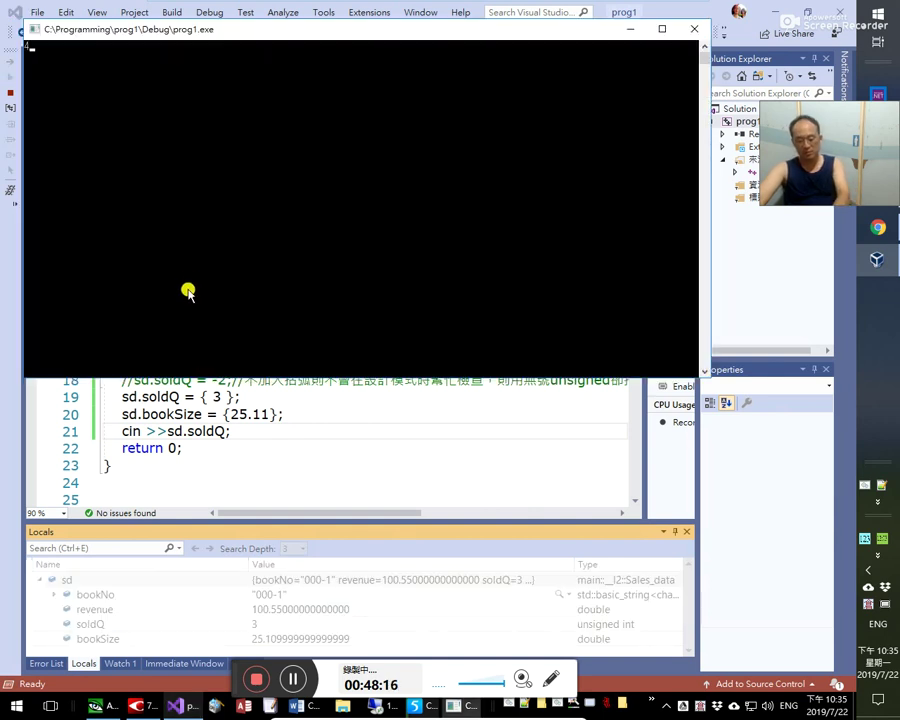
pyautogui.hotkey('shift', 'F5')
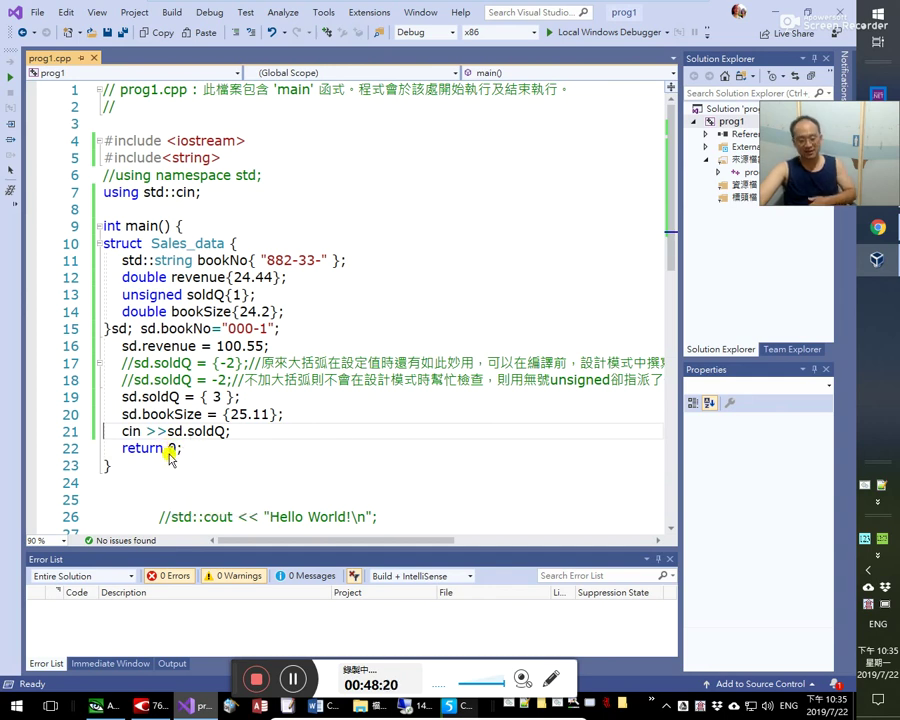
# - Debug to the cin line once more with sd's members expanded, enter 5 in the console, and stop debugging
pyautogui.click(240, 434)
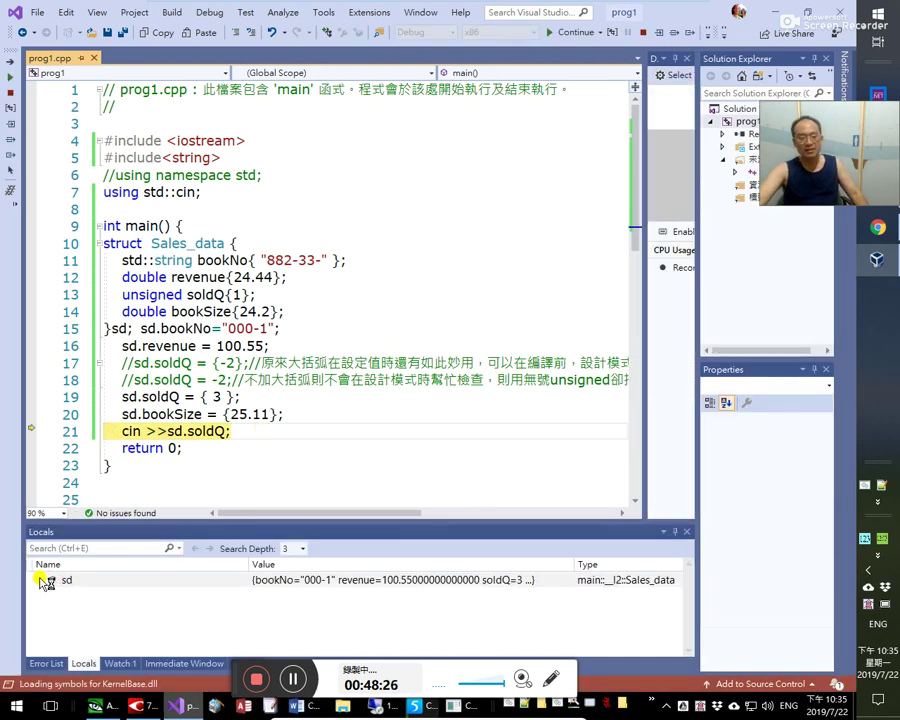
pyautogui.click(40, 579)
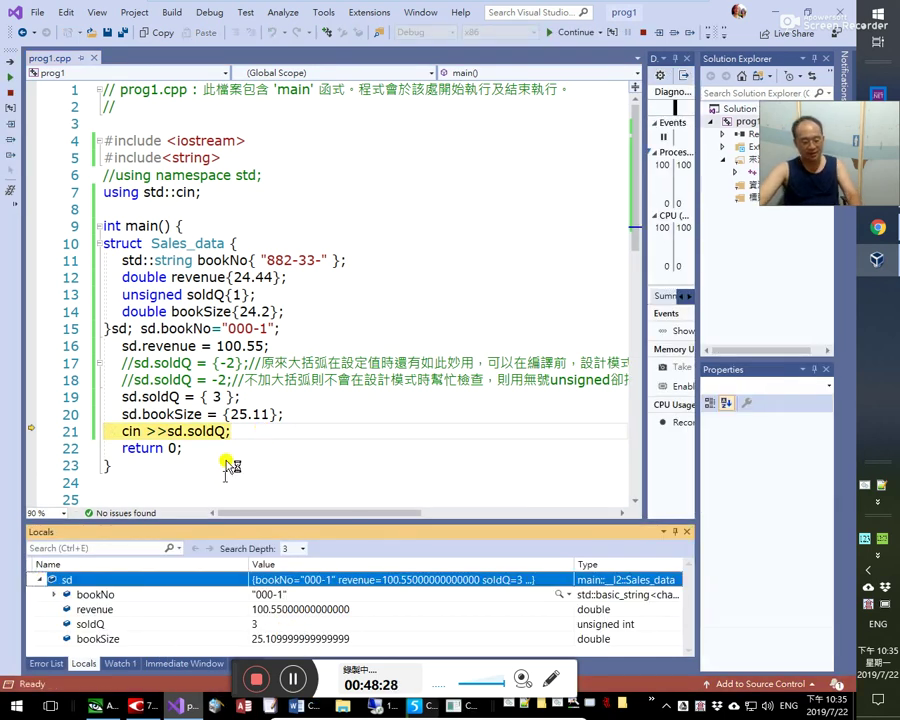
pyautogui.press('F10')
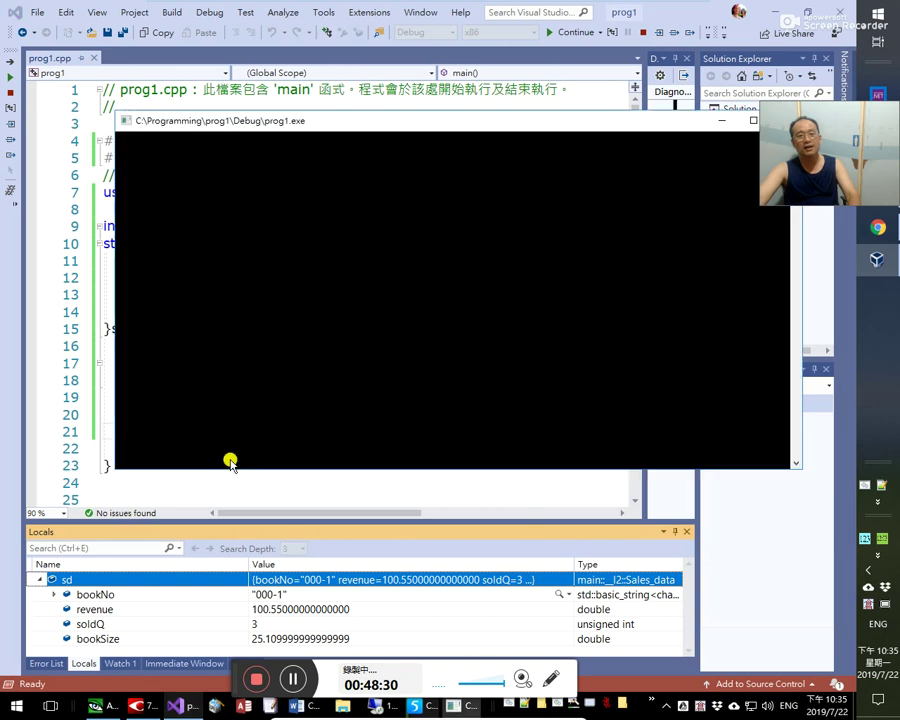
pyautogui.write('5')
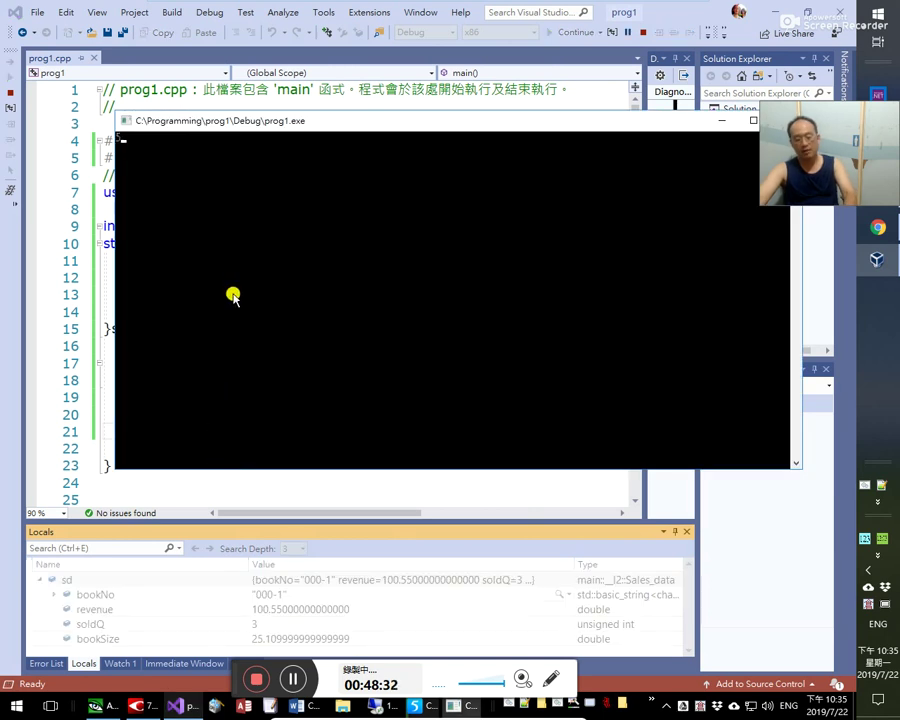
pyautogui.press('Return')
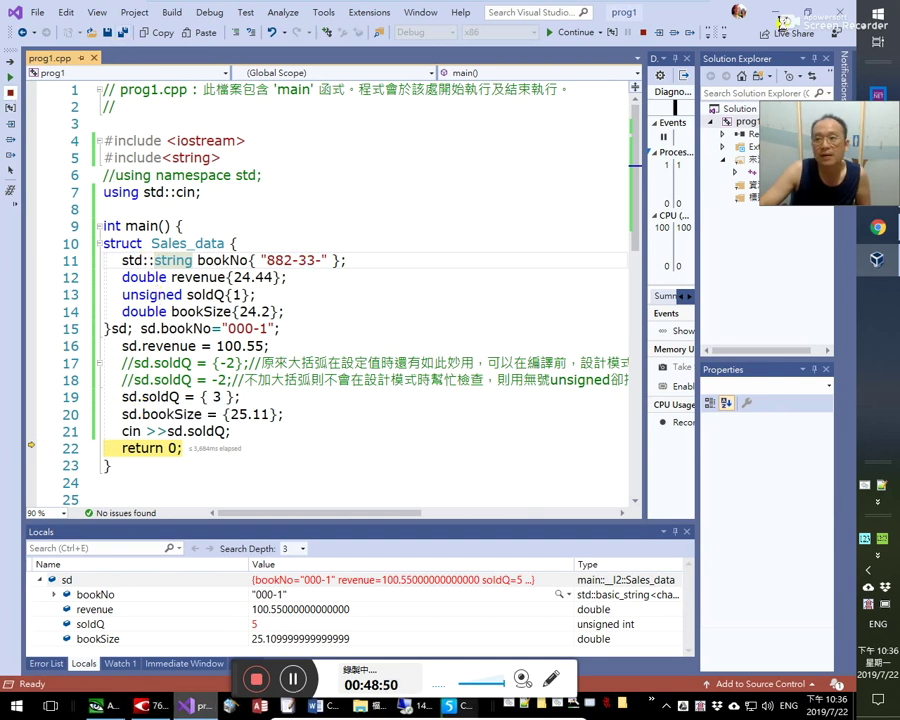
pyautogui.hotkey('shift', 'F5')
# - Return to the e-book and look up the translation of "synonym" in the std::cin example comment
pyautogui.hotkey('alt', 'Tab')
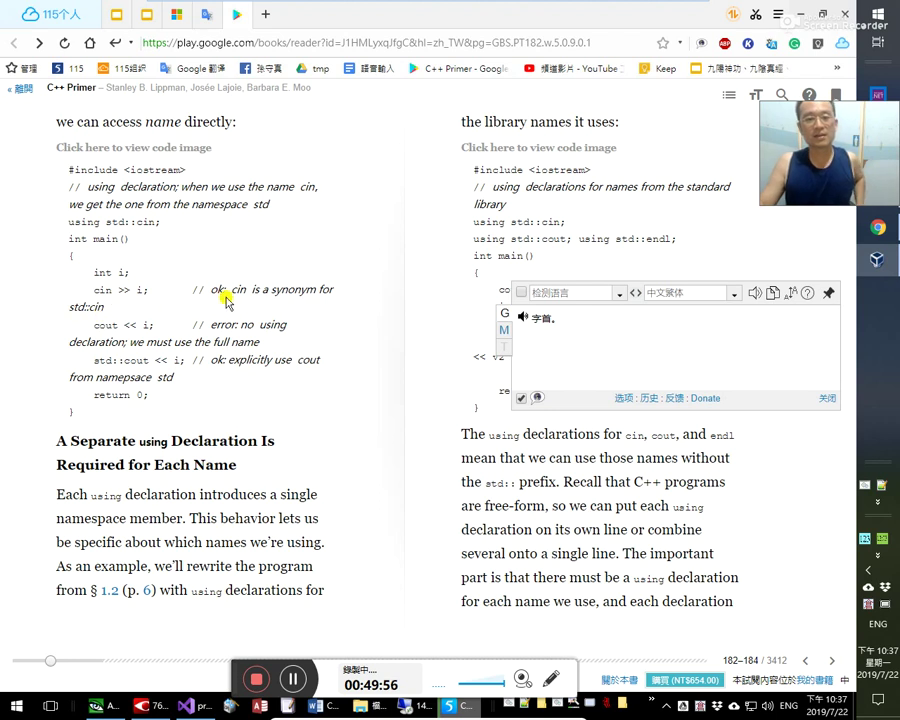
pyautogui.doubleClick(299, 292)
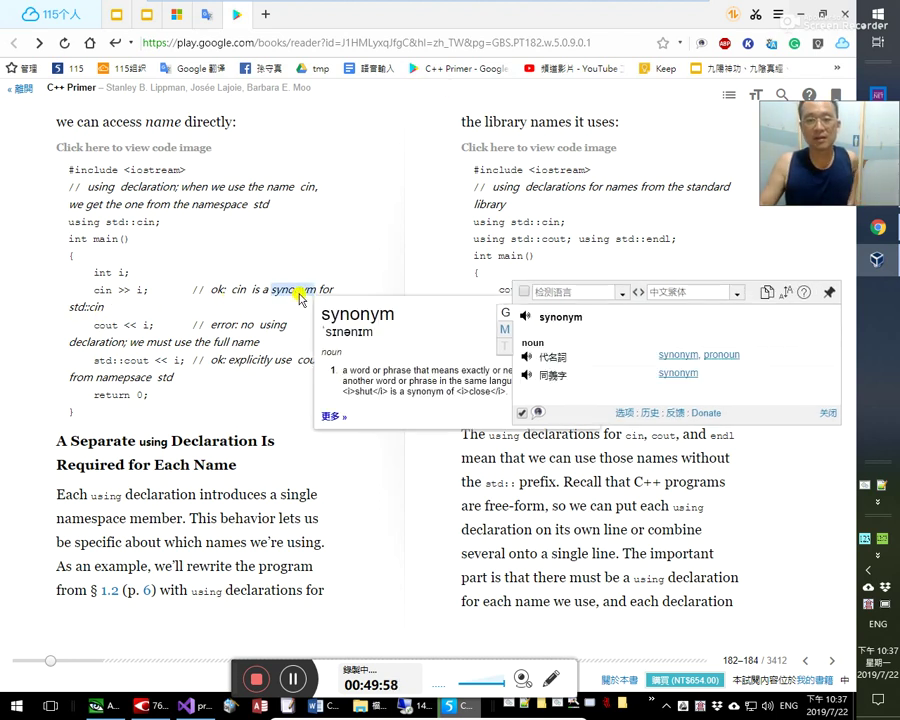
pyautogui.moveTo(299, 292); pyautogui.dragTo(257, 301)
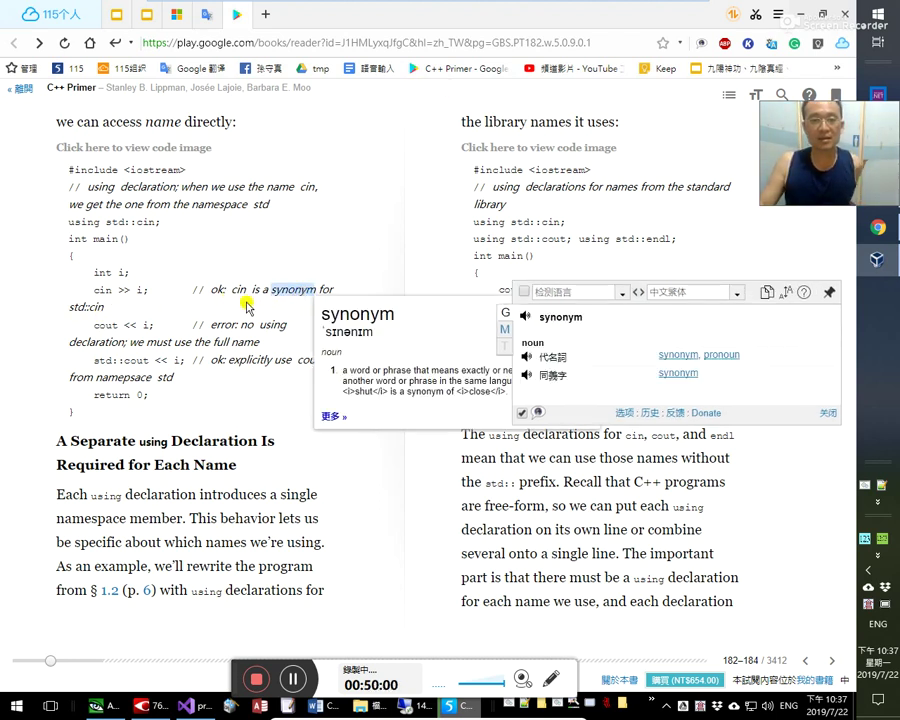
pyautogui.click(210, 307)
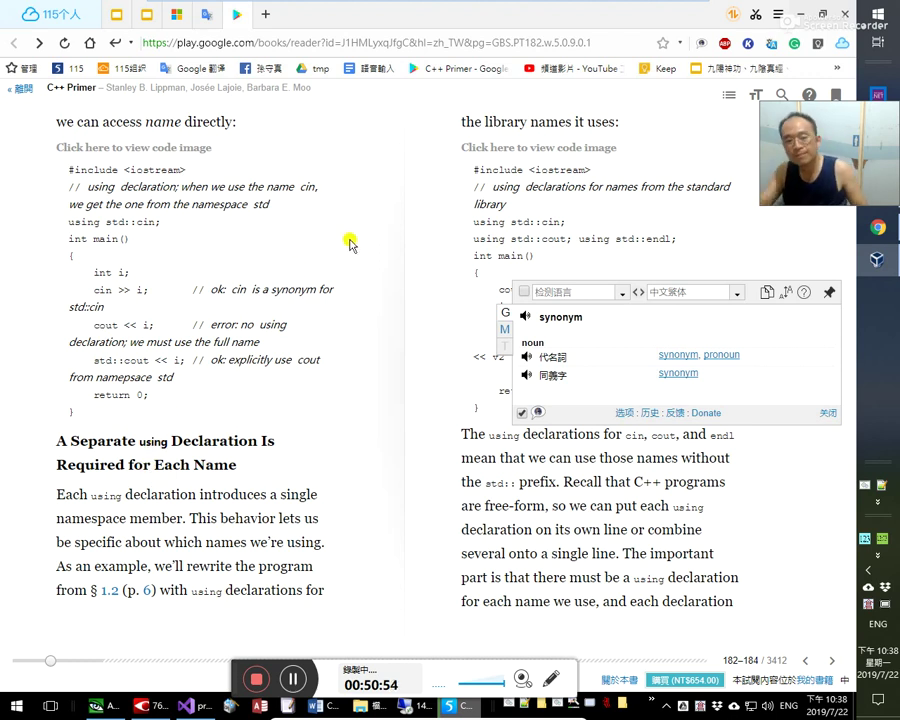
# - Copy the book heading "A Separate using Declaration Is Required for Each Name" into the Word notes as a Heading 2, with 51:00 below it
pyautogui.moveTo(58, 442); pyautogui.dragTo(243, 466)
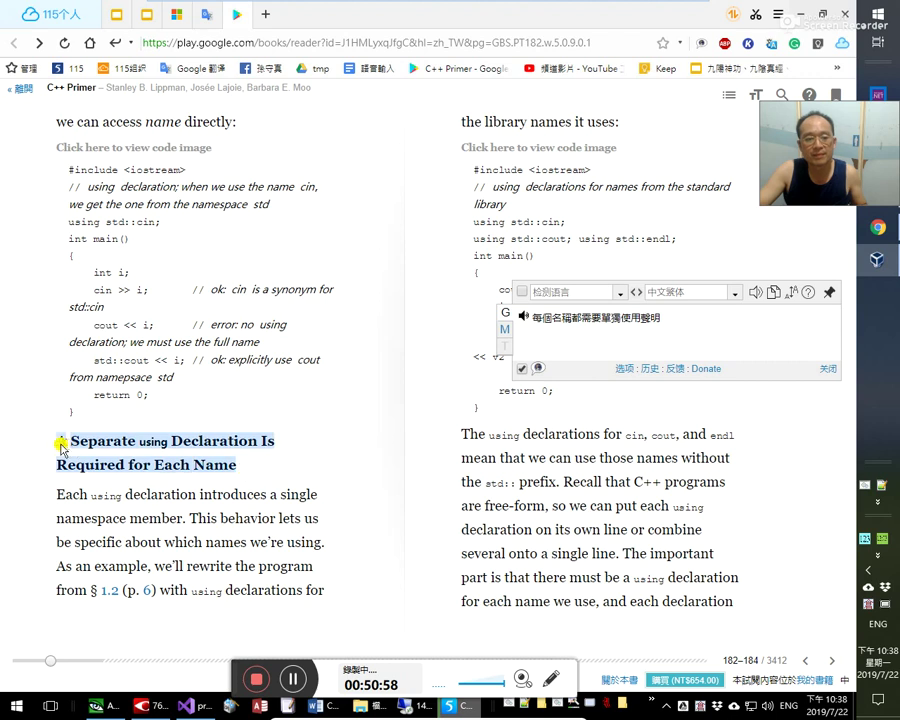
pyautogui.click(84, 521)
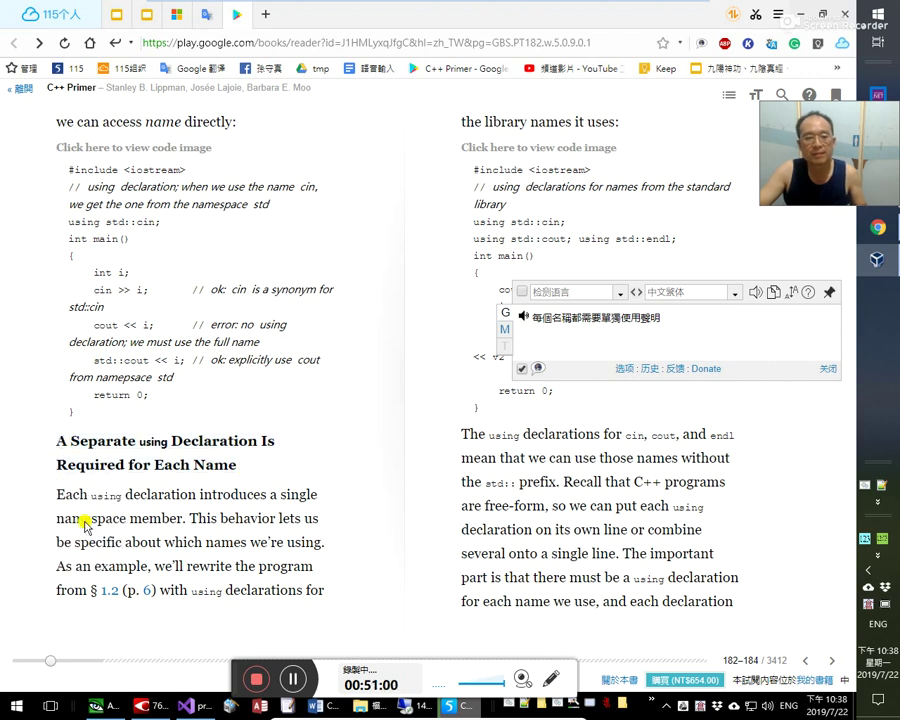
pyautogui.hotkey('alt', 'Tab')
pyautogui.hotkey('alt', 'Tab')
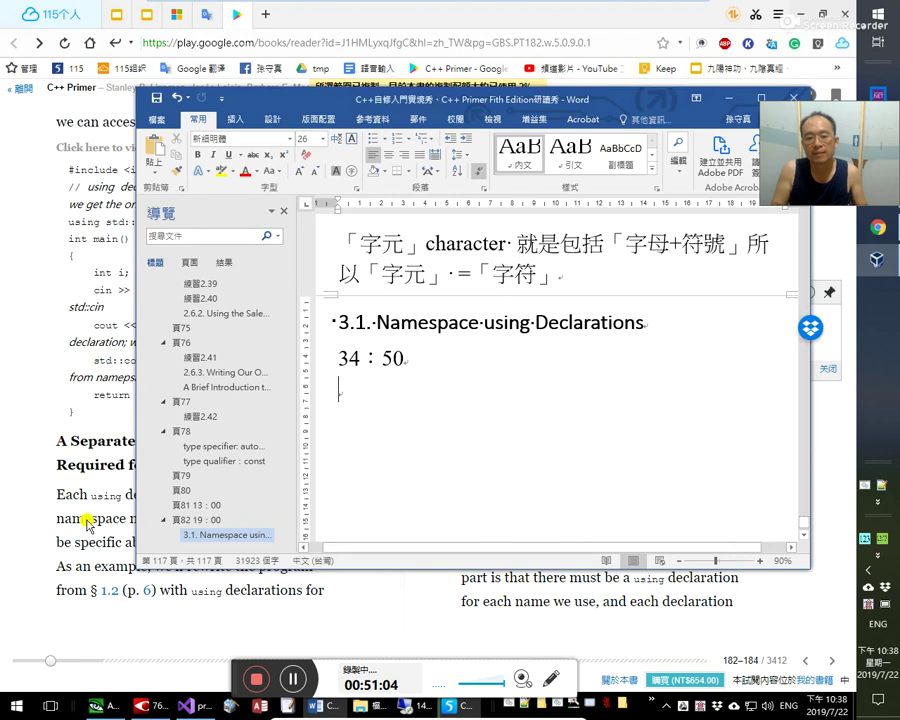
pyautogui.hotkey('ctrl', 'v')
pyautogui.hotkey('ctrl', 'alt', '2')
pyautogui.press('Return')
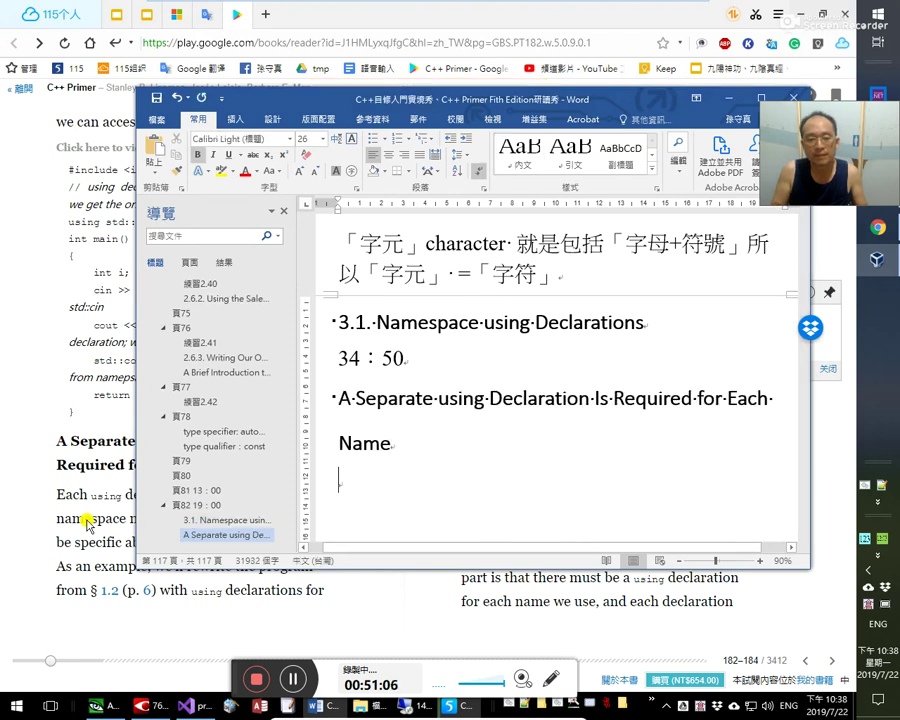
pyautogui.write('51:00')
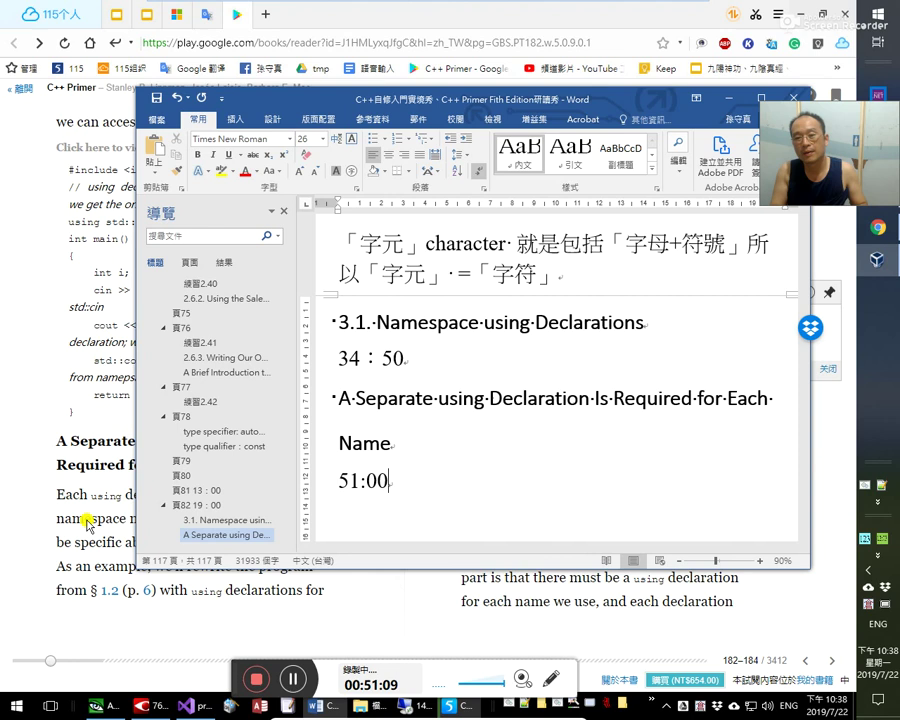
pyautogui.press('Return')
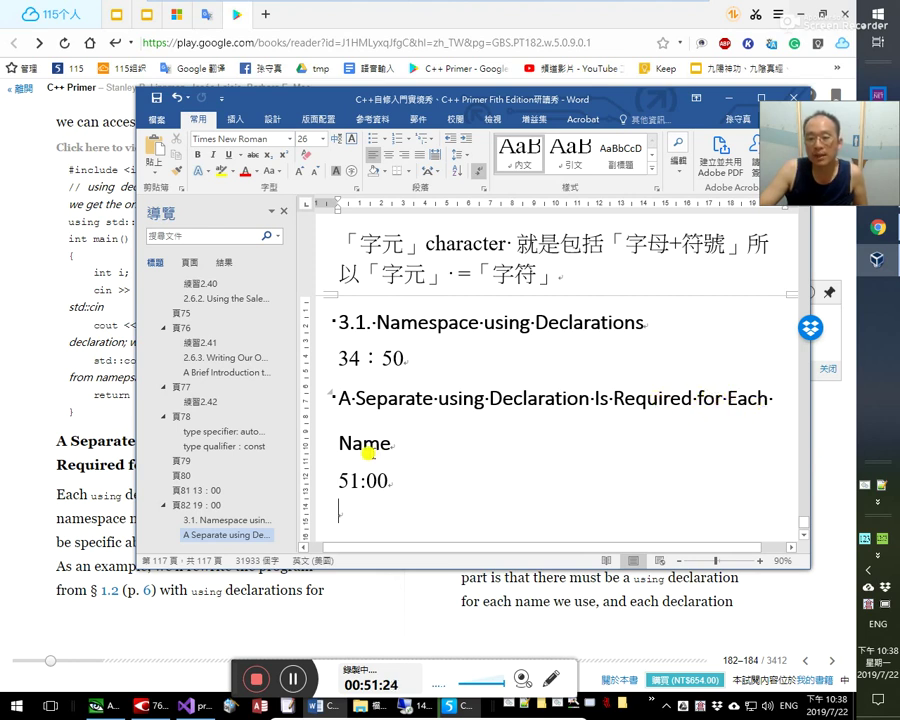
pyautogui.moveTo(600, 397); pyautogui.dragTo(688, 402)
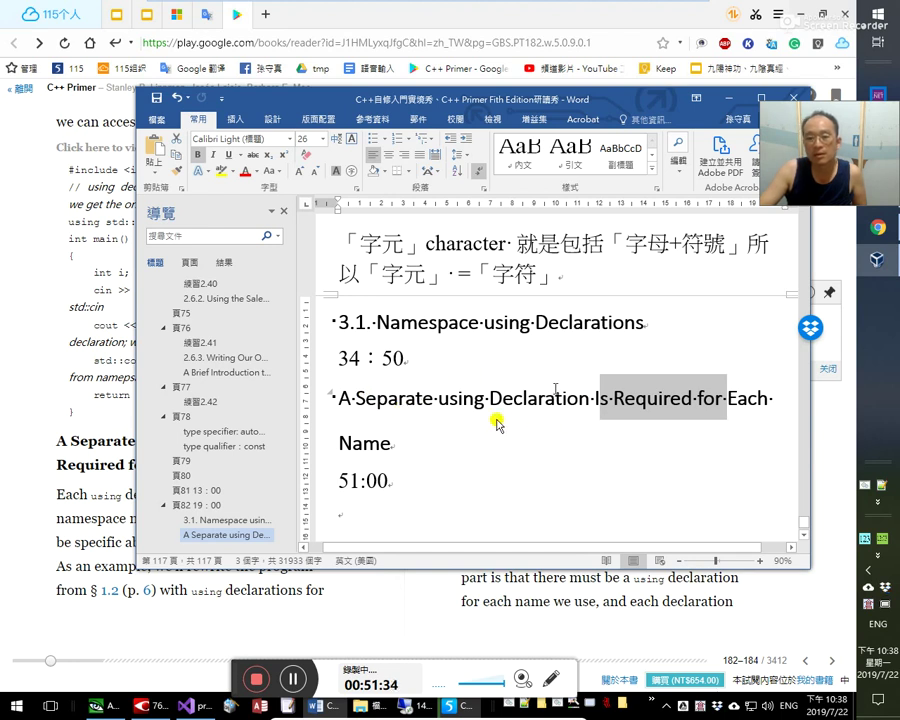
pyautogui.click(425, 446)
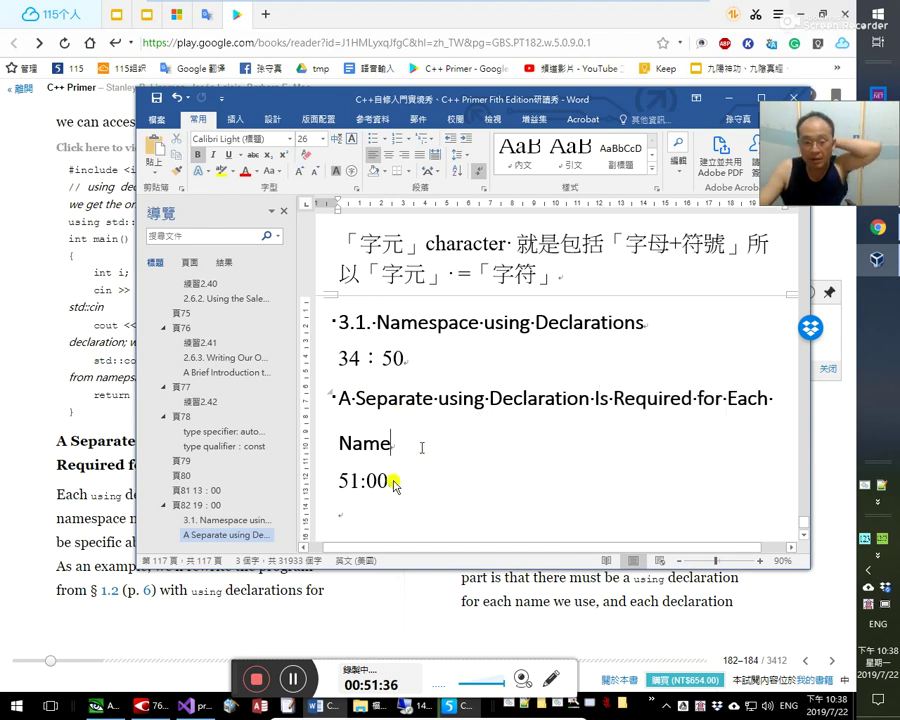
# - Switch to ABBYY FineReader and copy the heading starting "每個名稱都需要" from the recognized text of page 31
pyautogui.click(154, 707)
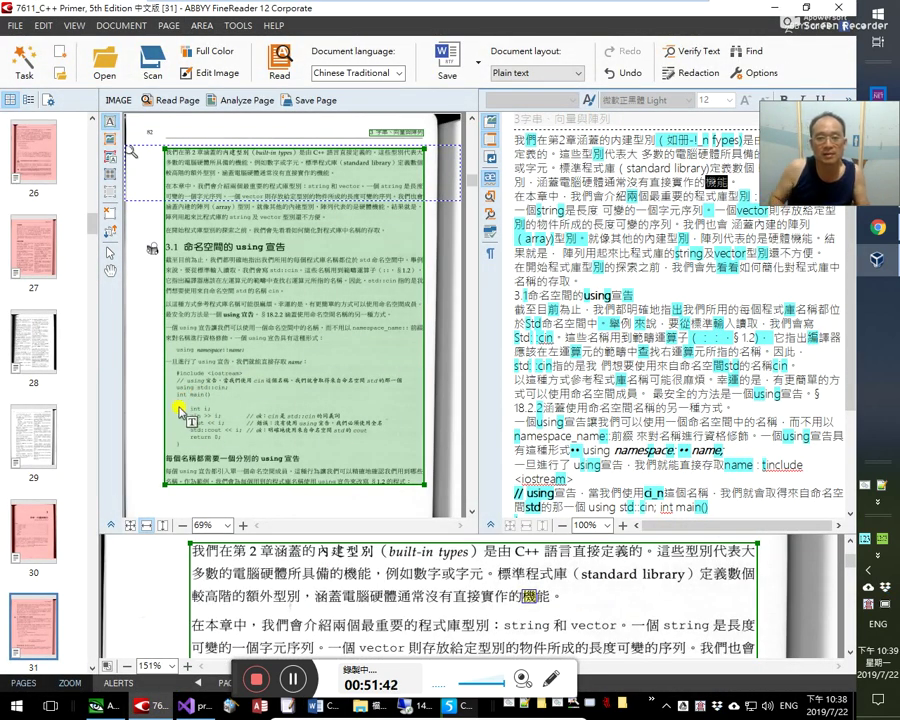
pyautogui.moveTo(612, 466); pyautogui.dragTo(689, 484)
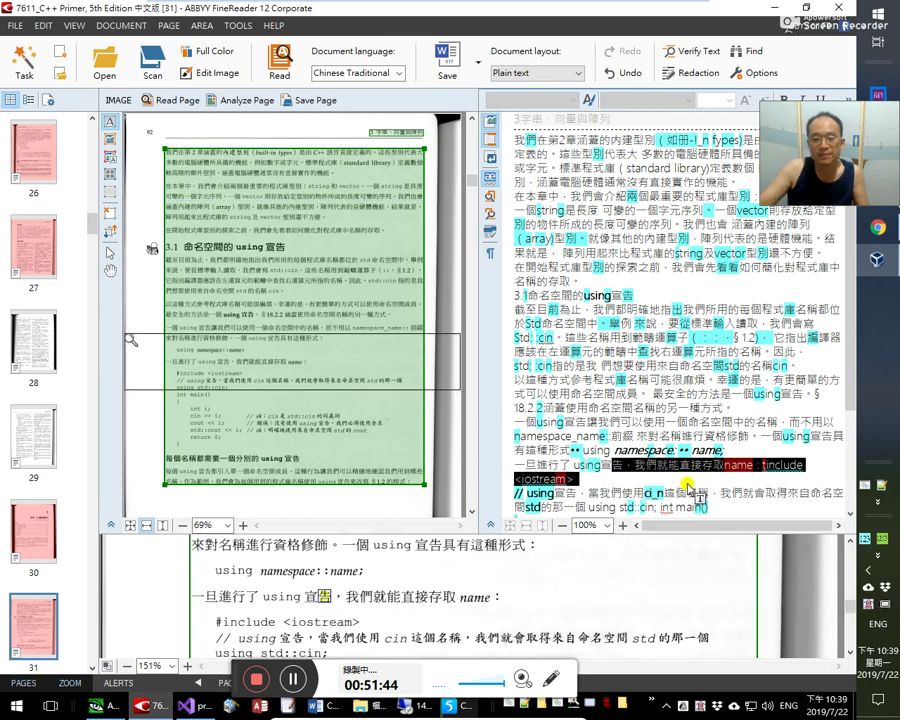
pyautogui.press('Down')
pyautogui.press('Down')
pyautogui.press('Down')
pyautogui.press('Down')
pyautogui.press('Down')
pyautogui.press('Down')
pyautogui.press('Down')
pyautogui.press('Down')
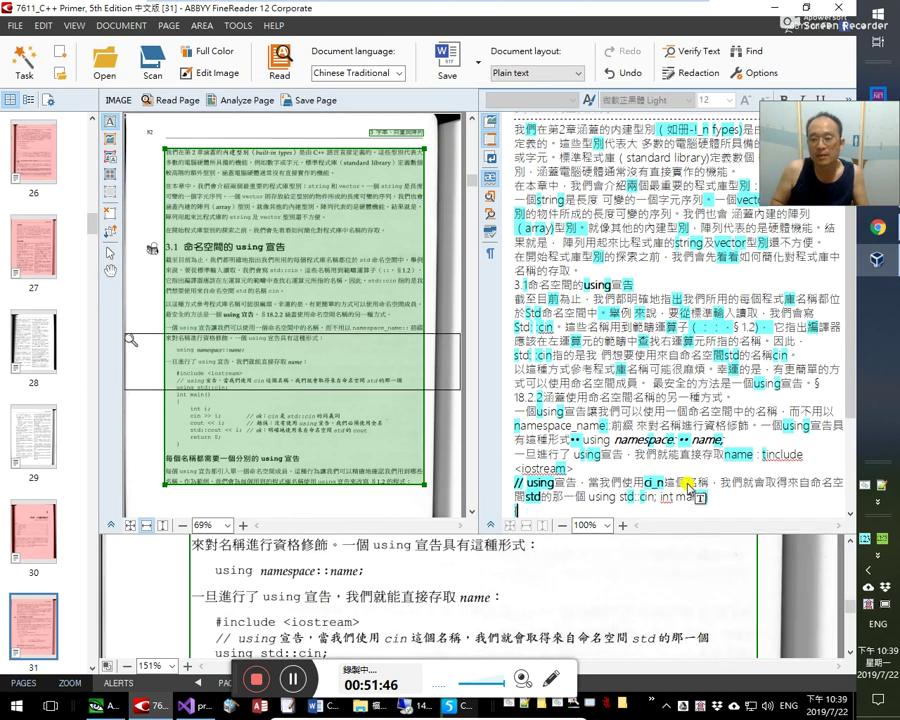
pyautogui.press('Down')
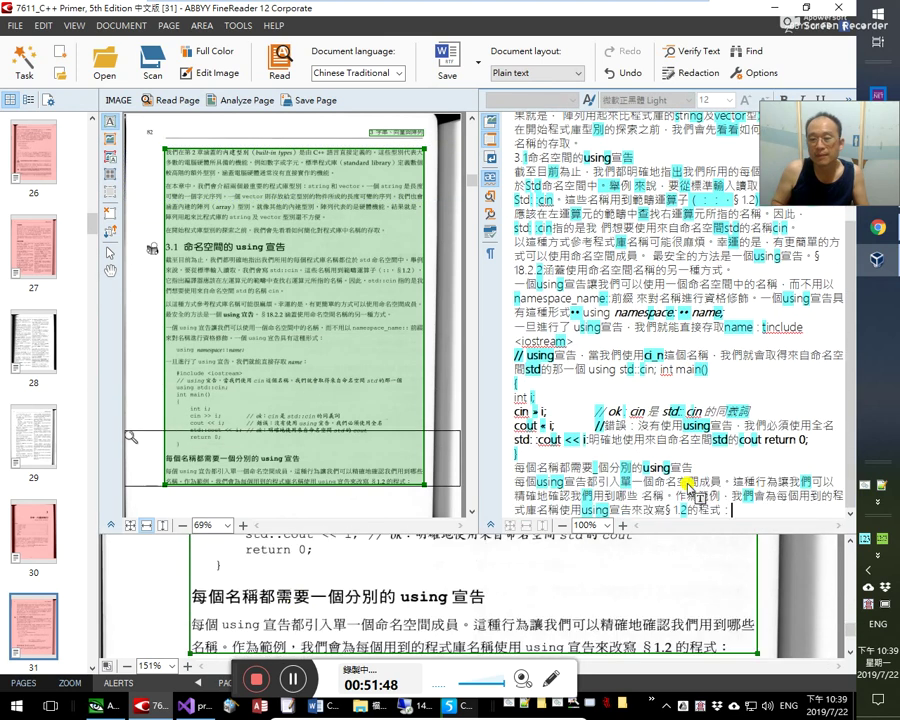
pyautogui.press('Home')
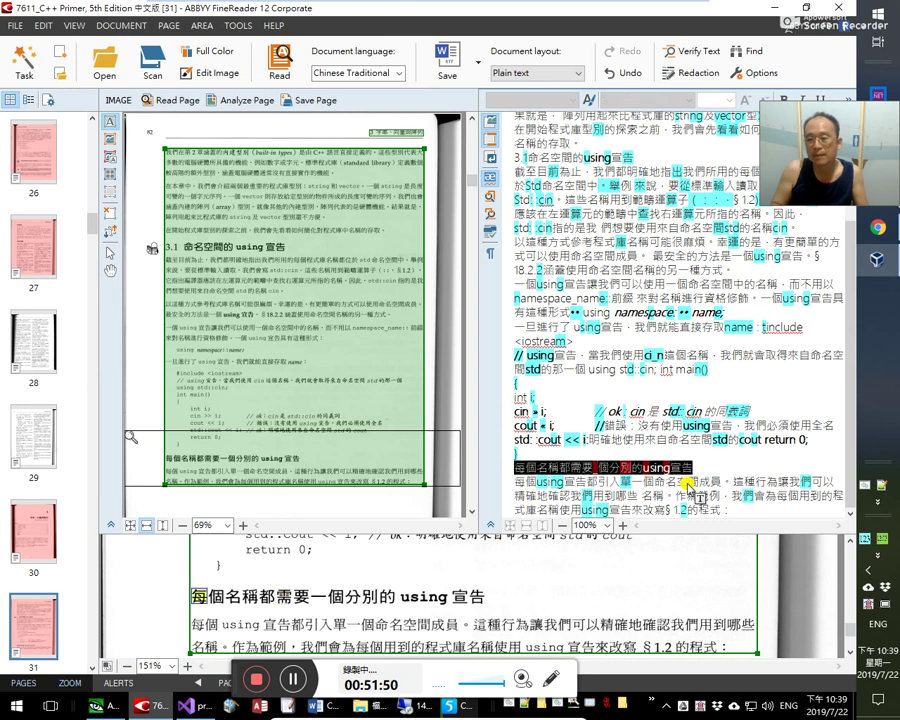
pyautogui.hotkey('shift', 'End')
# - Paste the copied Chinese heading above 51:00 in the Word notes and go to its misrecognized underscore
pyautogui.hotkey('alt', 'Tab')
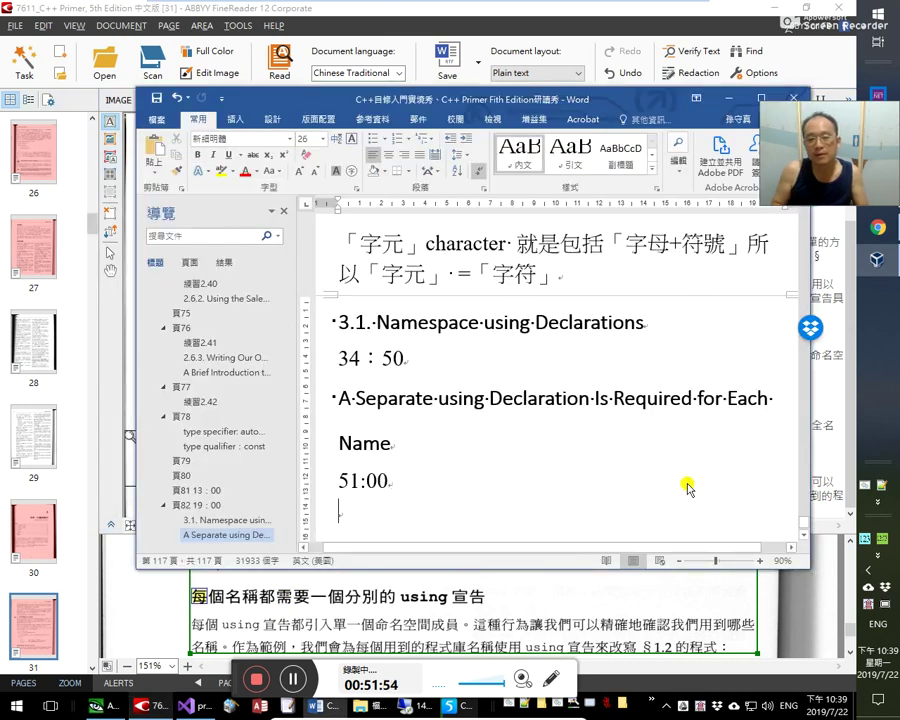
pyautogui.press('Return')
pyautogui.hotkey('ctrl', 'v')
pyautogui.press('Down')
pyautogui.press('Down')
pyautogui.click(687, 484)
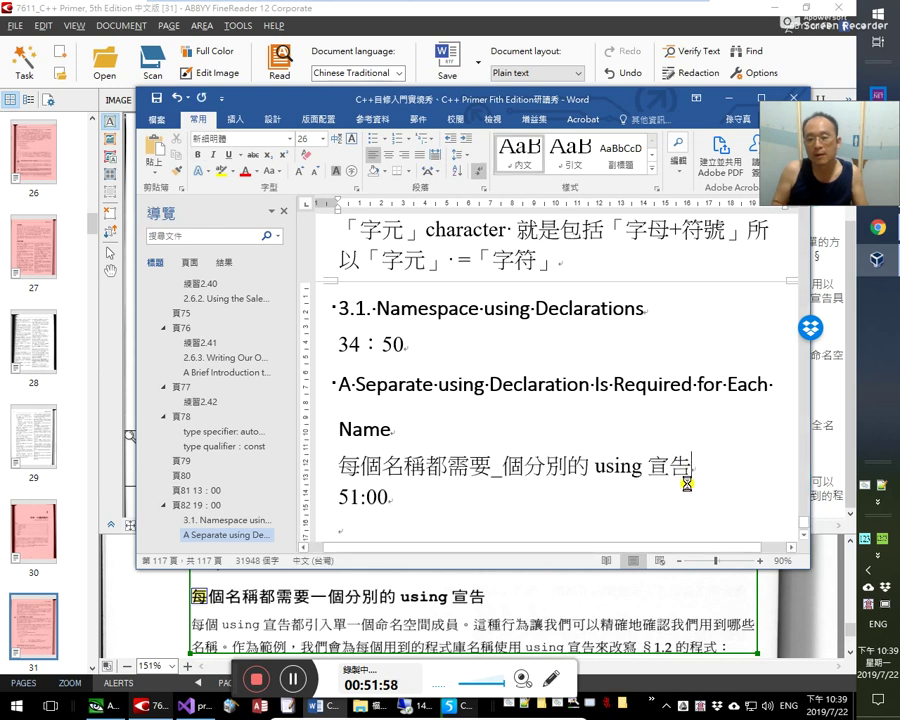
pyautogui.press('Right')
pyautogui.press('Right')
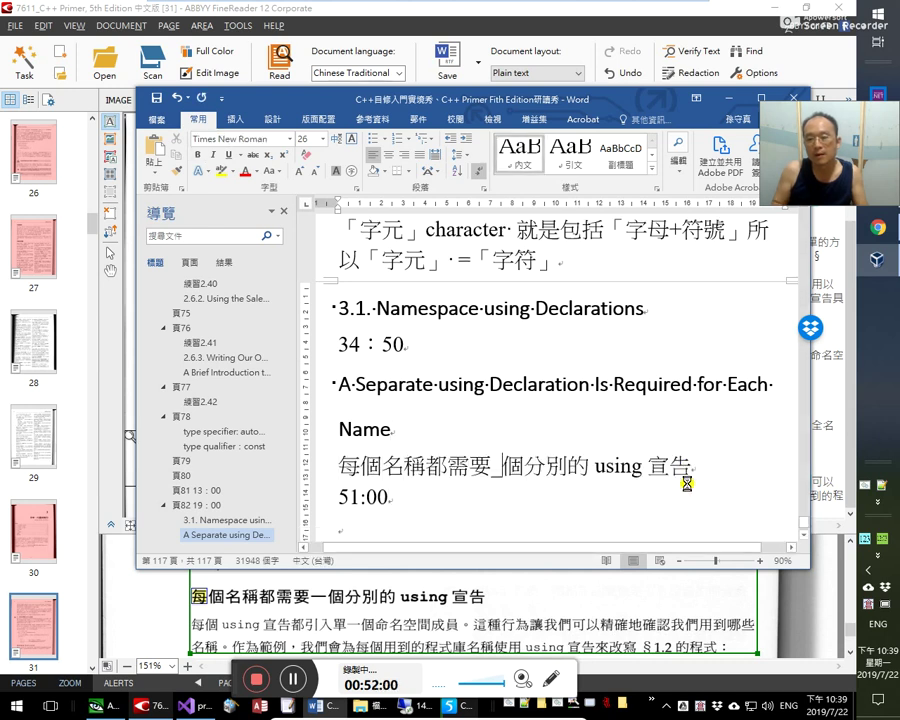
pyautogui.press('BackSpace')
# - Return to ABBYY FineReader and go to the misrecognized underscore after "需要" in the recognized heading
pyautogui.hotkey('alt', 'Tab')
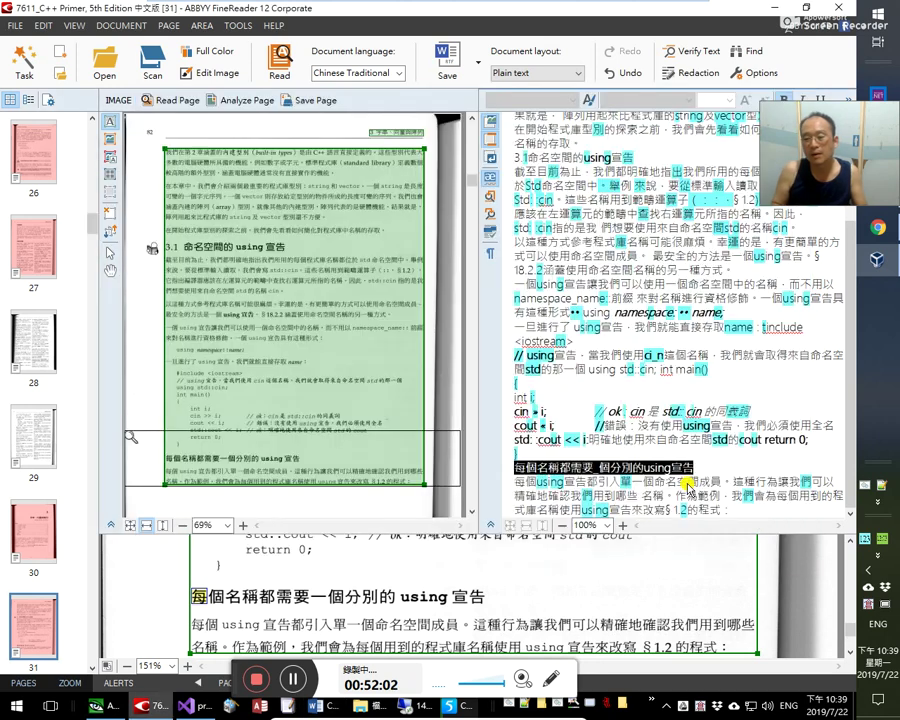
pyautogui.press('Right')
pyautogui.press('Right')
pyautogui.press('Right')
pyautogui.press('Right')
pyautogui.press('Right')
pyautogui.press('Right')
pyautogui.press('Right')
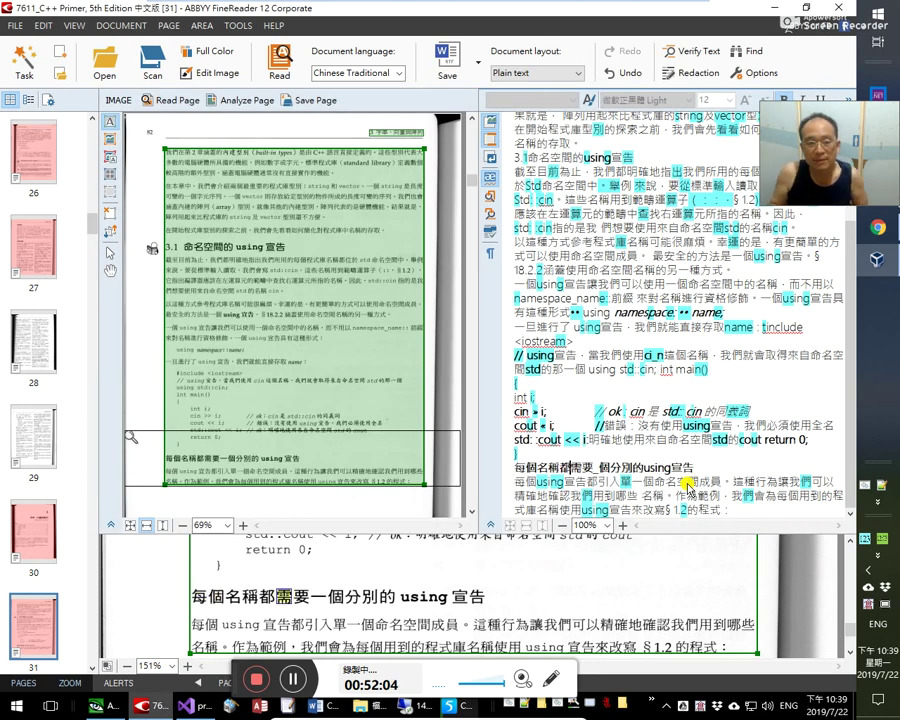
pyautogui.press('Right')
# - Try to overwrite the underscore in the recognized heading with "m", and undo the edit
pyautogui.write('m')
pyautogui.press('BackSpace')
pyautogui.hotkey('shift', 'Left')
pyautogui.write('m')
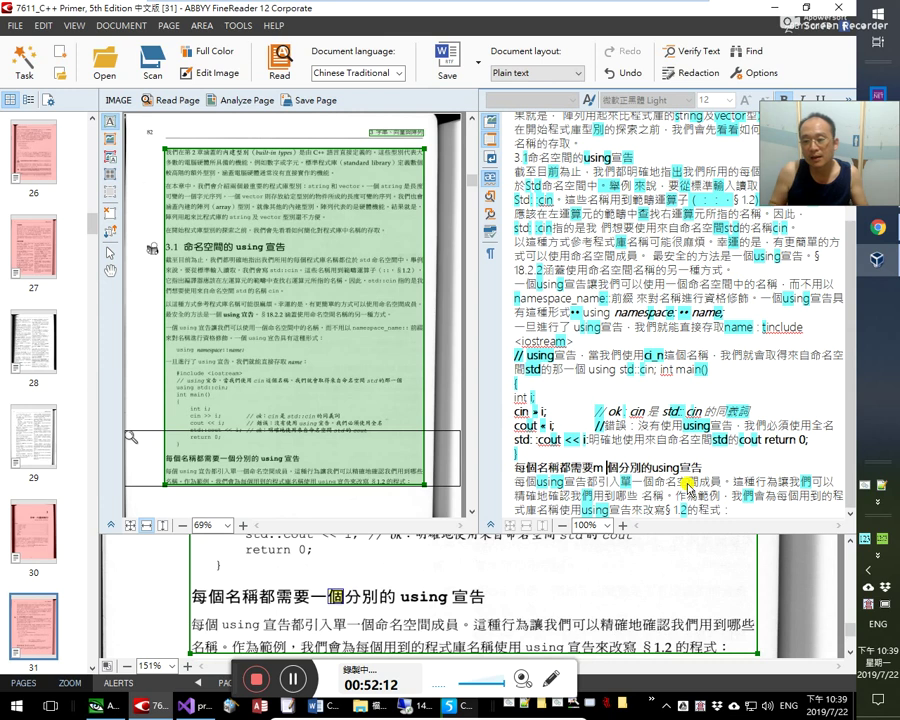
pyautogui.hotkey('ctrl', 'z')
pyautogui.hotkey('ctrl', 'z')
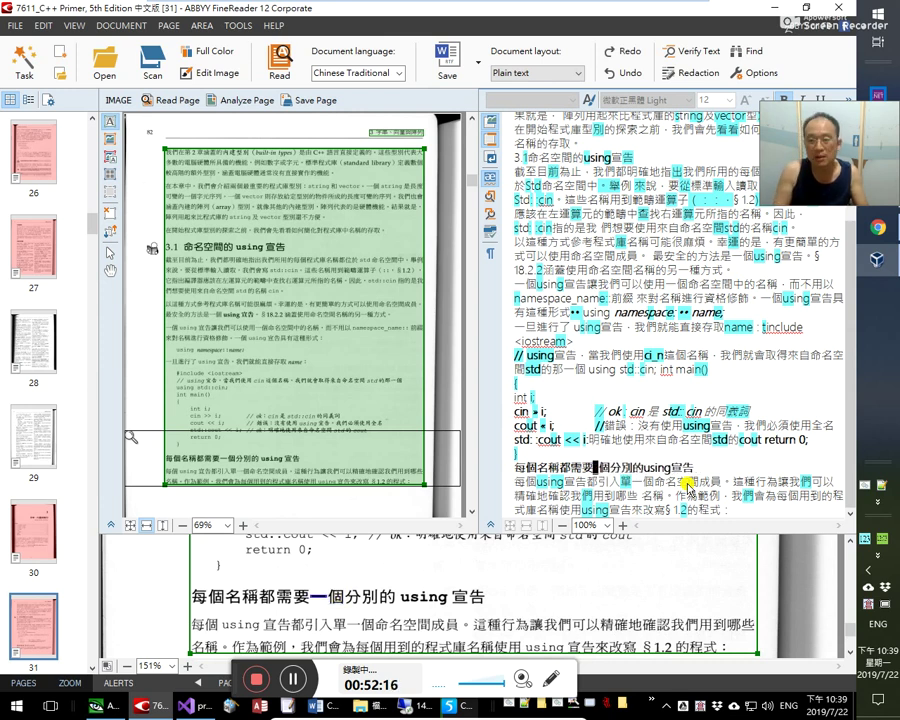
# - Replace the misrecognized underscore with "一" and copy the whole corrected heading line
pyautogui.press('Menu')
pyautogui.press('Down')
pyautogui.press('Return')
pyautogui.press('Right')
pyautogui.press('Home')
pyautogui.hotkey('shift', 'End')
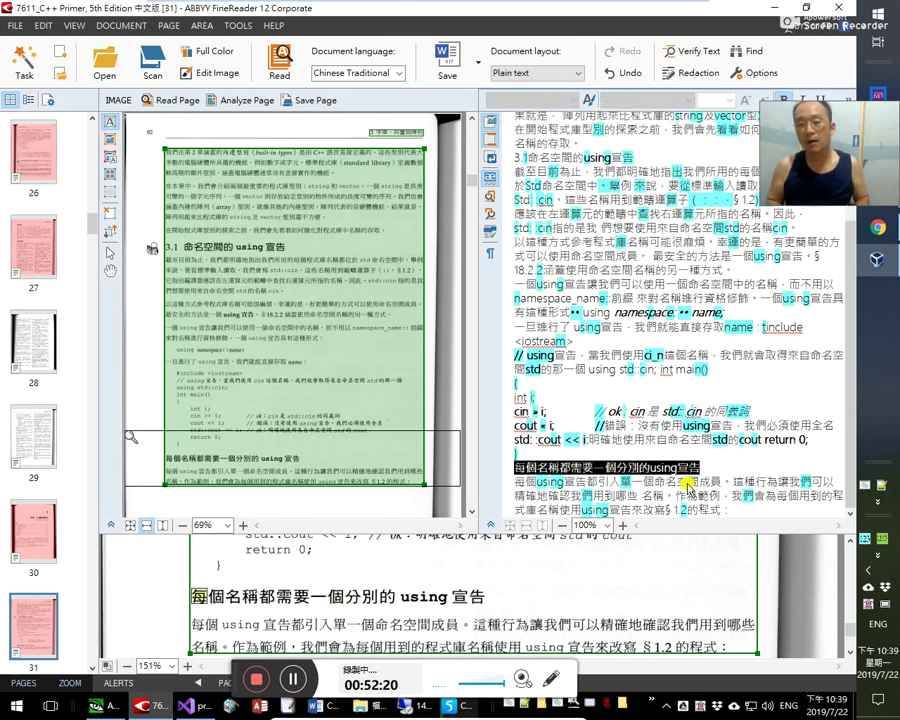
# - Replace the Chinese line in the Word notes with "每個名稱都需要一個分別的 using 宣告", leaving an empty line between it and 51:00
pyautogui.hotkey('alt', 'Tab')
pyautogui.press('Down')
pyautogui.press('Right')
pyautogui.press('Right')
pyautogui.press('Right')
pyautogui.press('Right')
pyautogui.press('Right')
pyautogui.press('Right')
pyautogui.press('Right')
pyautogui.hotkey('shift', 'Home')
pyautogui.write('每個名稱都需要一個分別的 using 宣告')
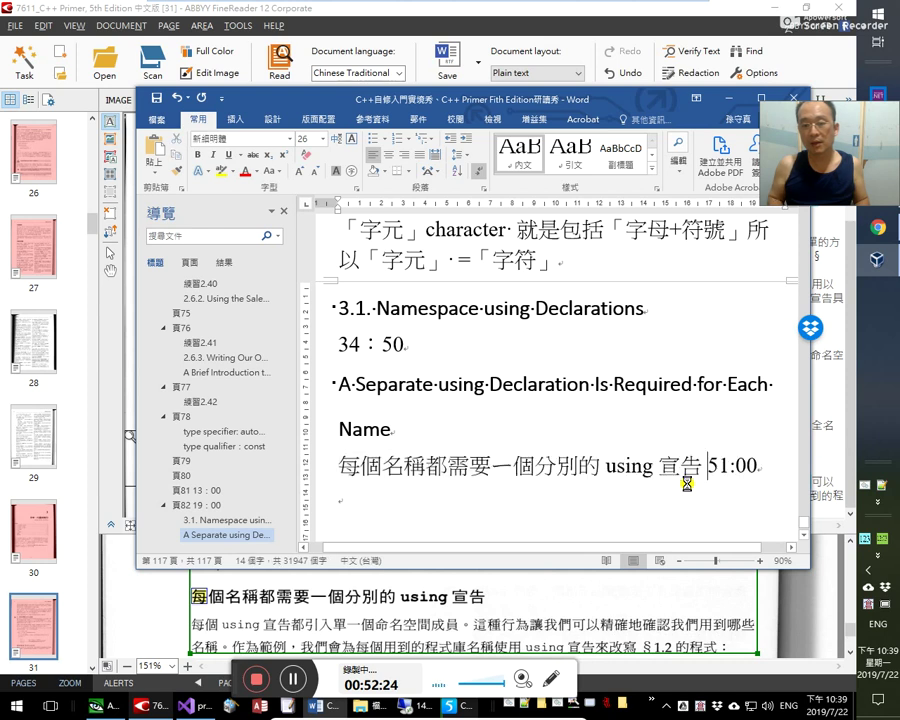
pyautogui.press('Return')
pyautogui.press('Return')
pyautogui.press('Up')
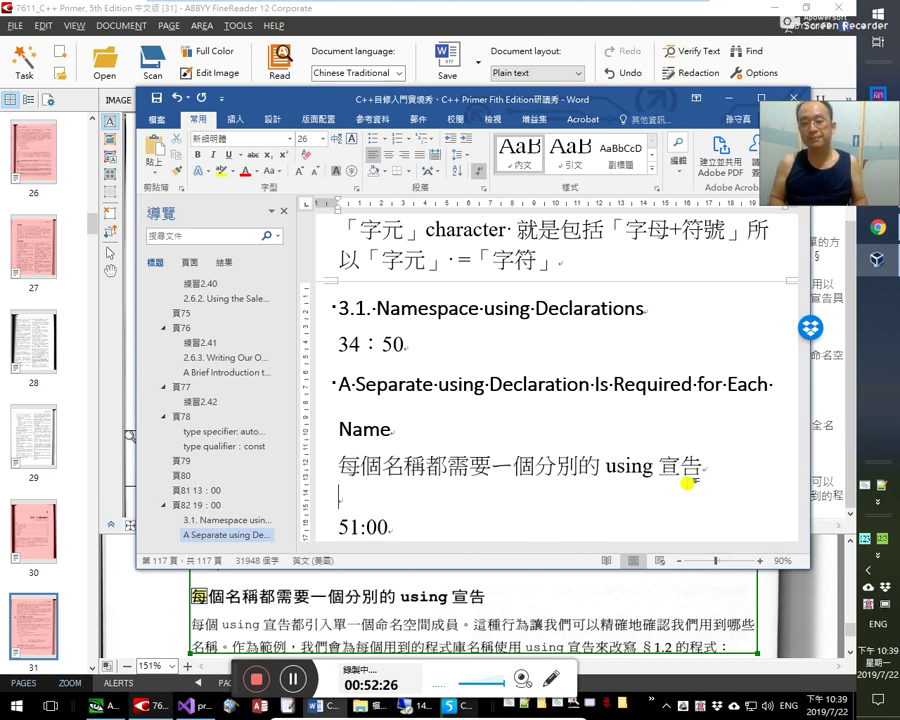
# - Begin a new line with "每" below the pasted Chinese heading, removing the wrong character after it
pyautogui.write('owy')
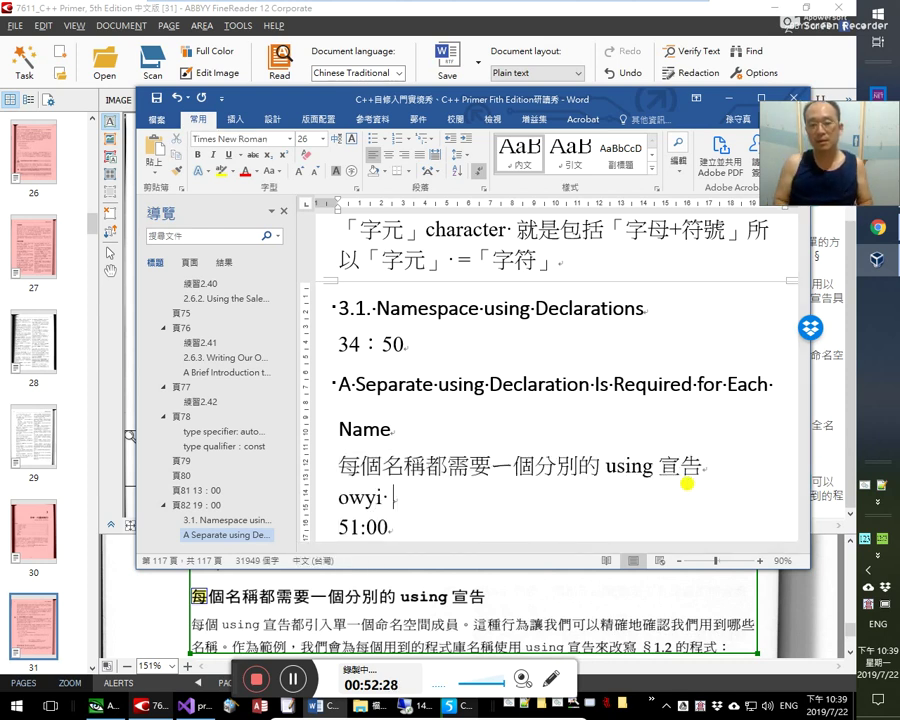
pyautogui.write('i')
pyautogui.press('space')
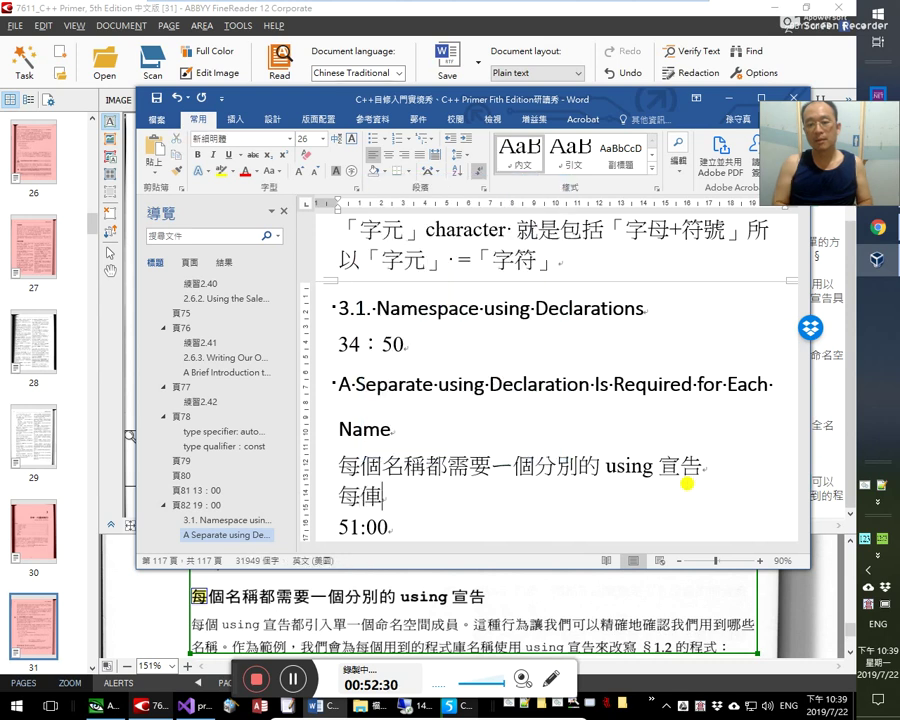
pyautogui.press('Up')
pyautogui.press('Delete')
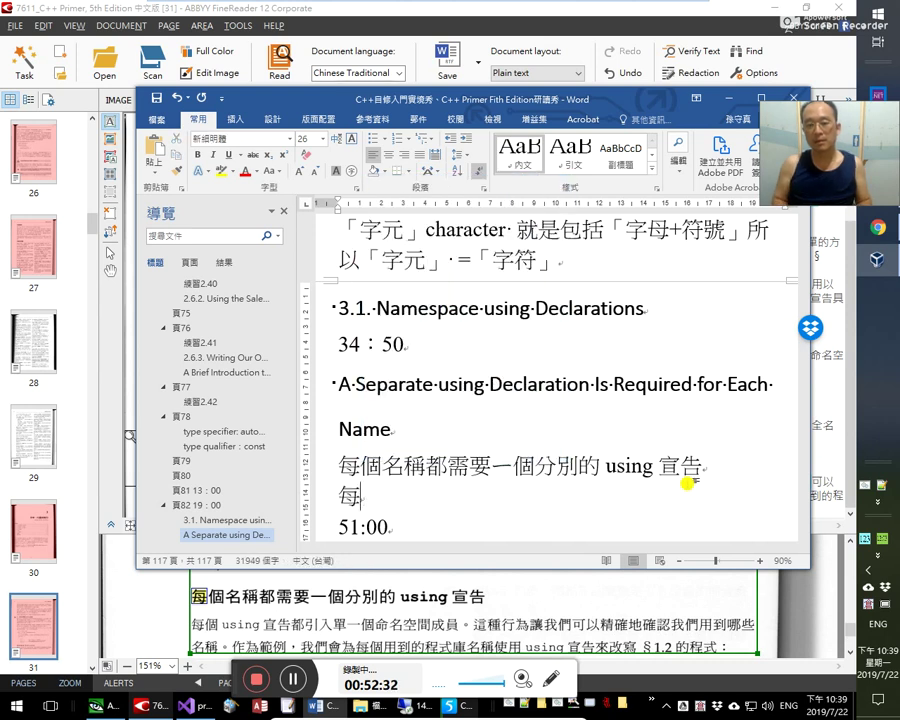
# - Apply the 引文 quote style to the pasted Chinese heading line
pyautogui.press('F4')
pyautogui.press('Down')
pyautogui.hotkey('shift', 'Left')
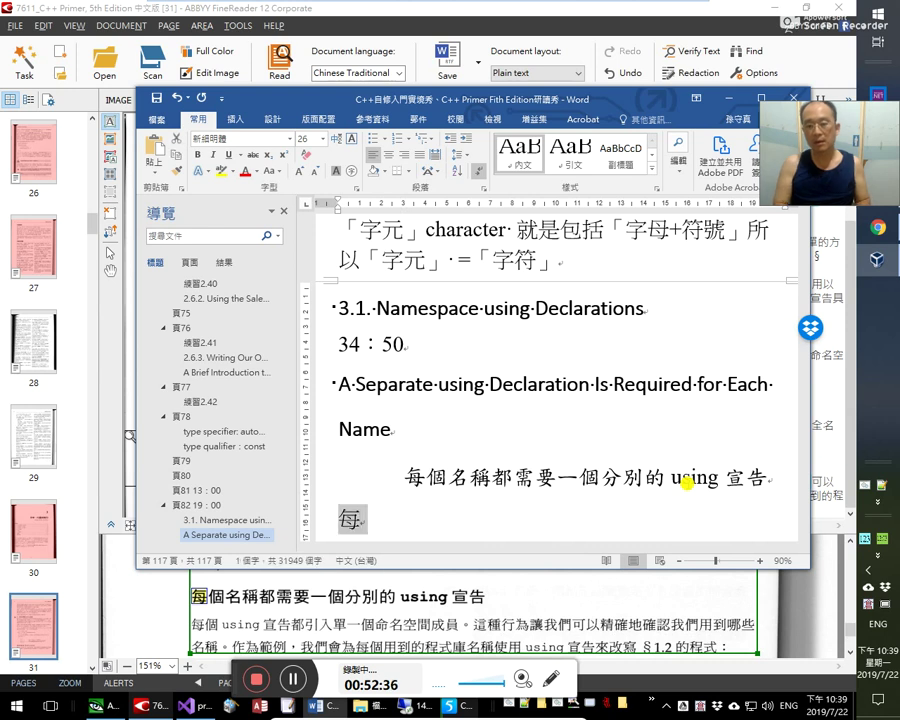
# - Complete the line below the quoted heading as "每個名稱都需要一個自己的 using declaration"
pyautogui.press('Left')
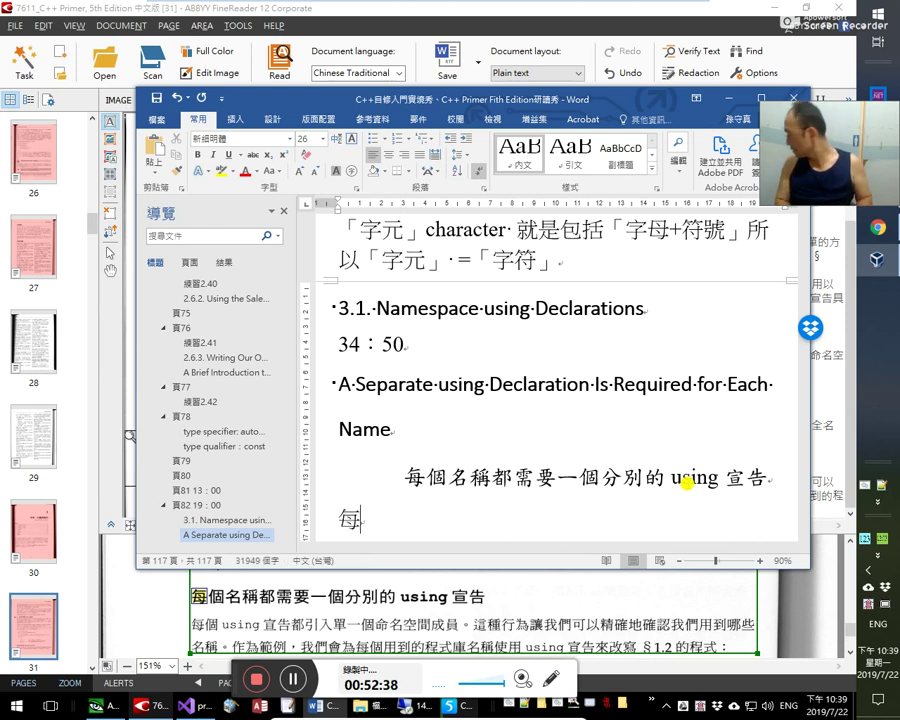
pyautogui.write('每')
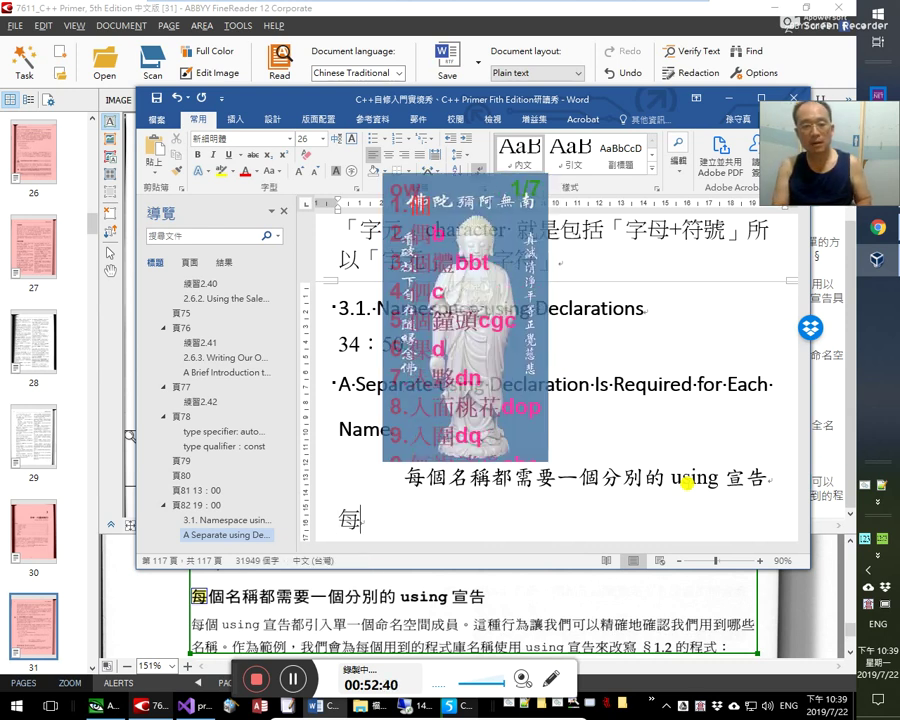
pyautogui.press('BackSpace')
pyautogui.write('個')
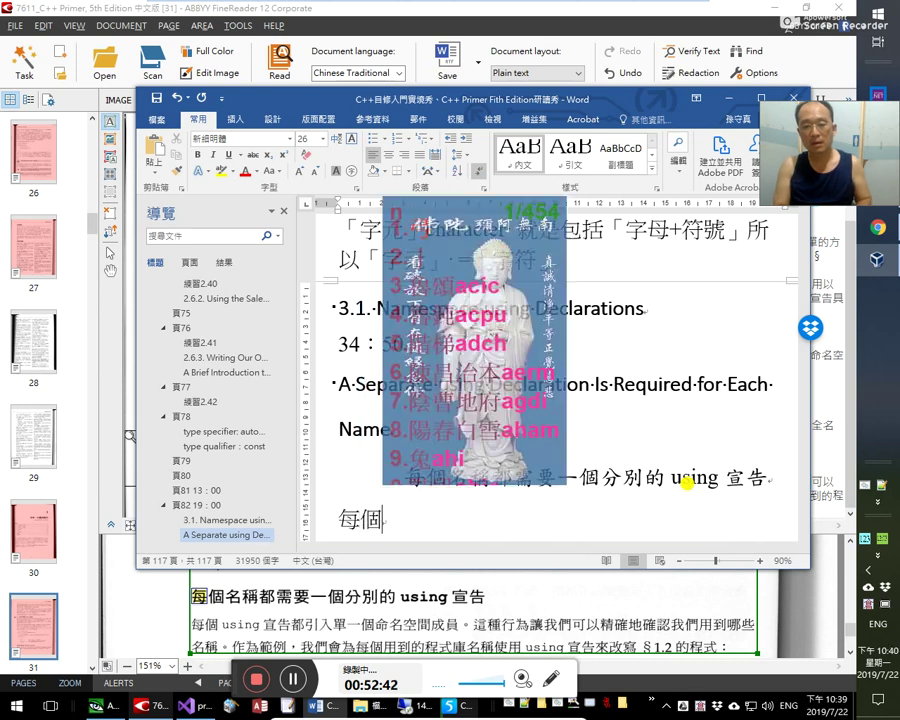
pyautogui.press('pagedown')
pyautogui.press('pagedown')
pyautogui.press('pagedown')
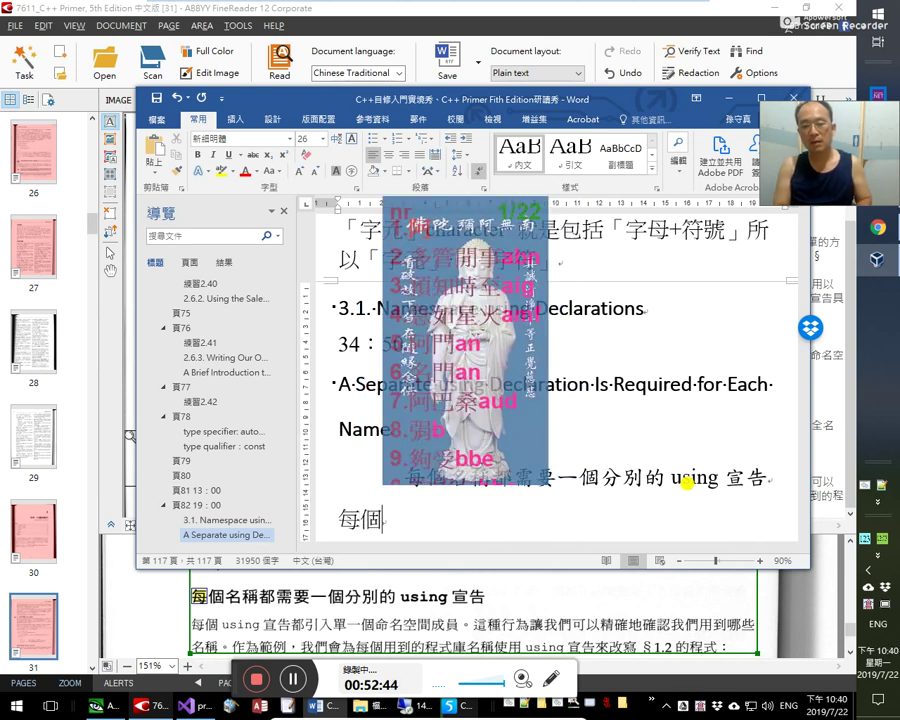
pyautogui.press('Escape')
pyautogui.write('名稱都')
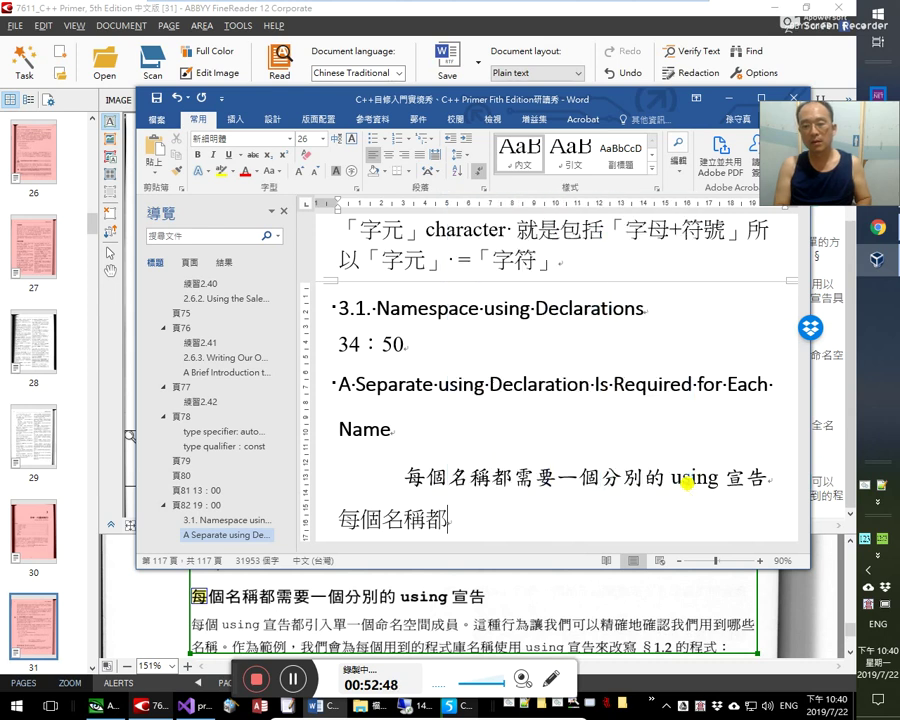
pyautogui.write('需要一個')
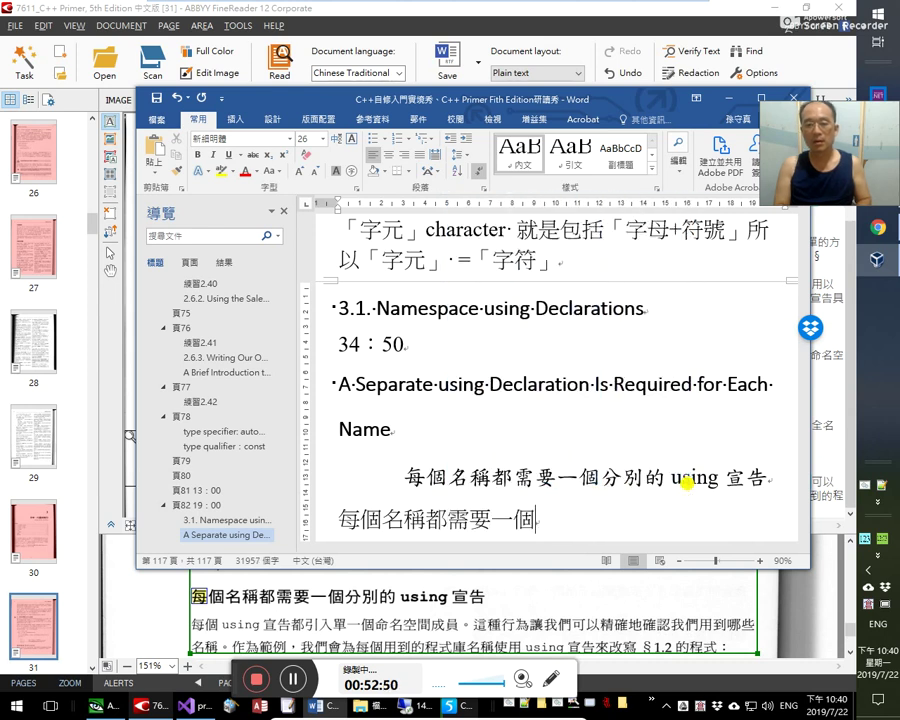
pyautogui.write('自己的')
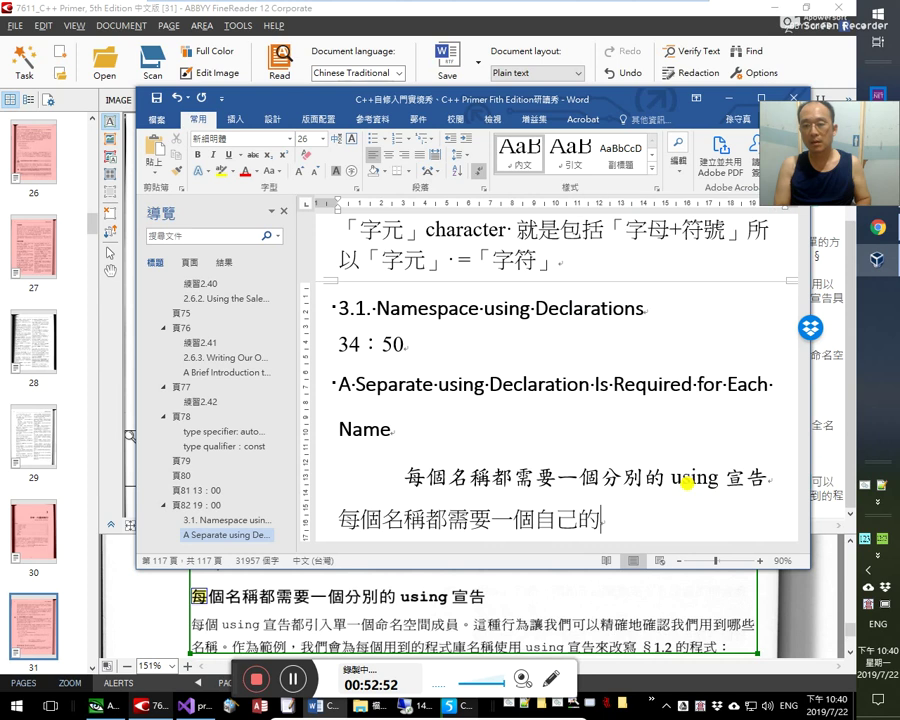
pyautogui.write('ui')
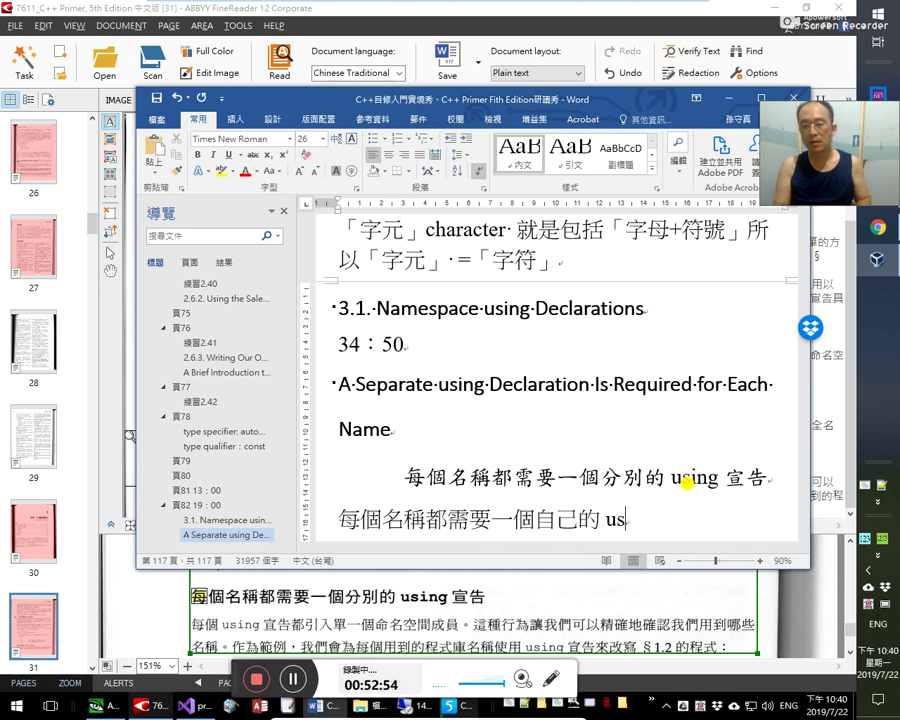
pyautogui.write('ing')
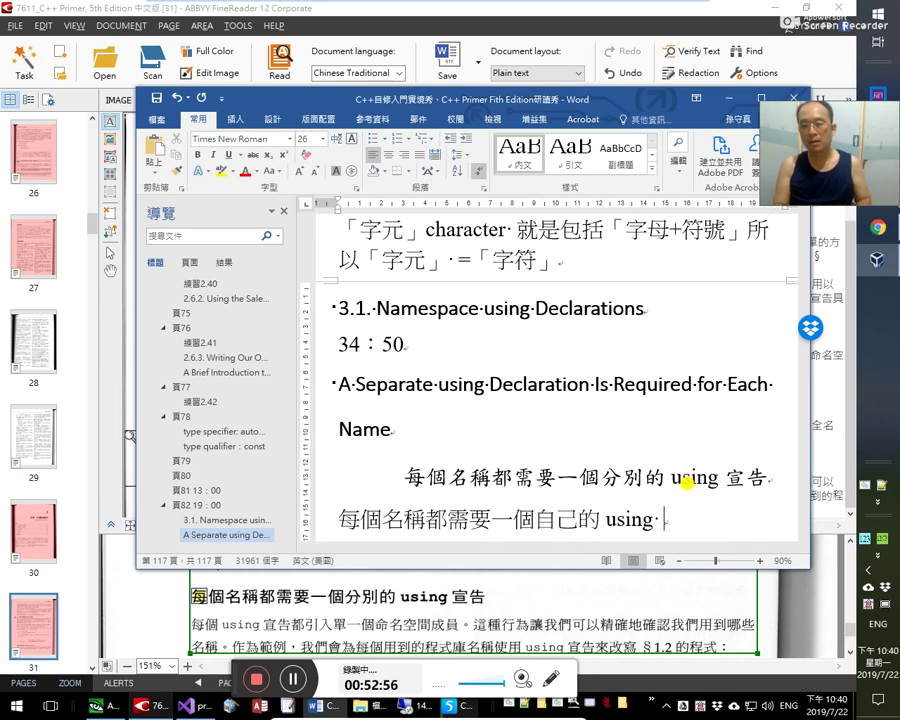
pyautogui.write(' declaration')
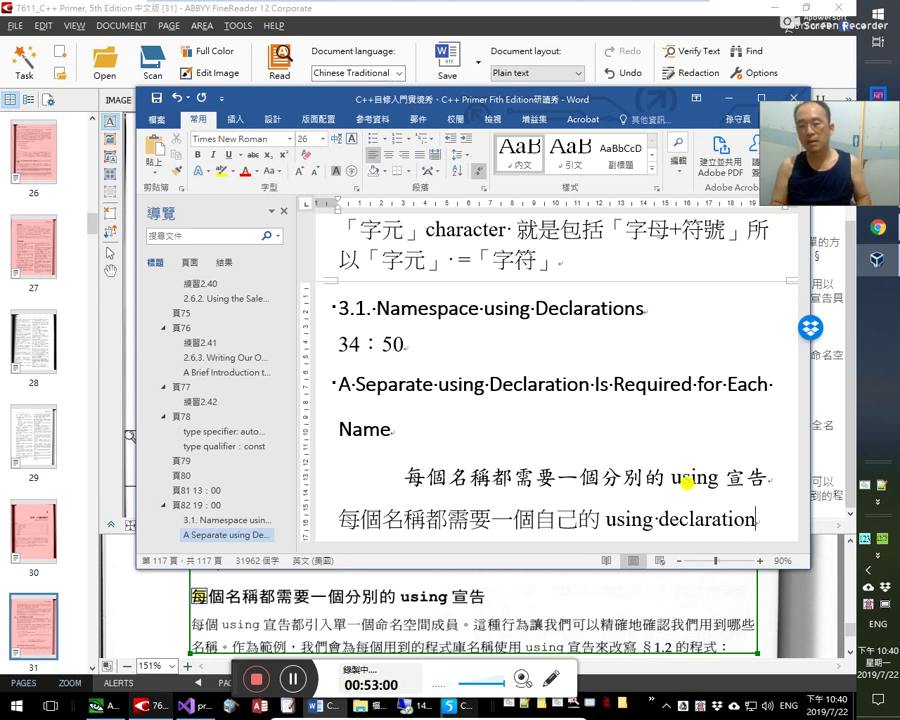
# - Add an empty line below the new translation and color "一個分別的" red in the quoted heading
pyautogui.press('Return')
pyautogui.press('Up')
pyautogui.press('Right')
pyautogui.press('Right')
pyautogui.press('Right')
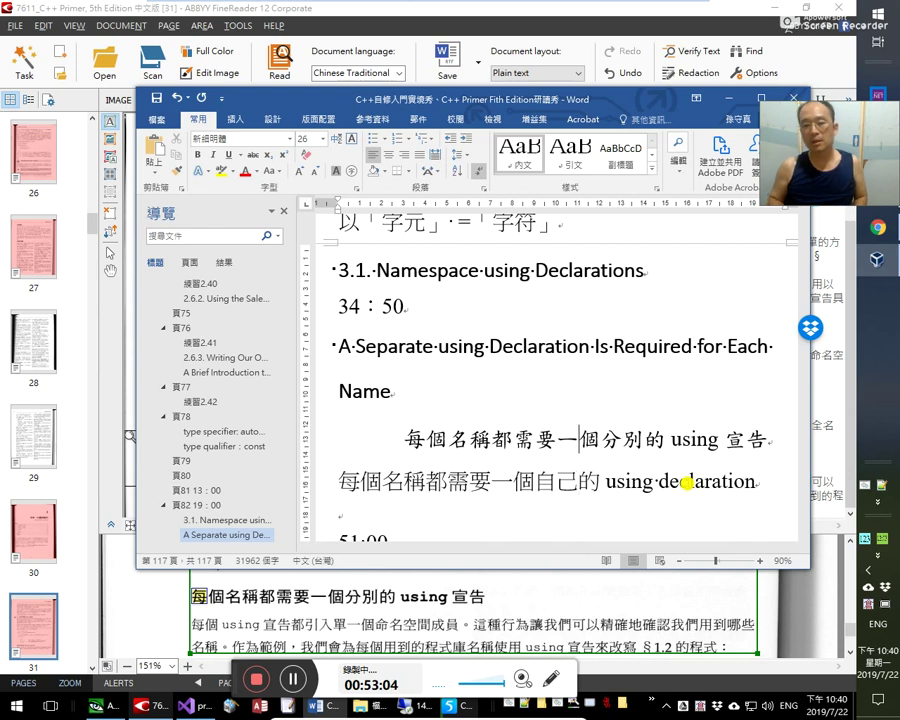
pyautogui.press('Left')
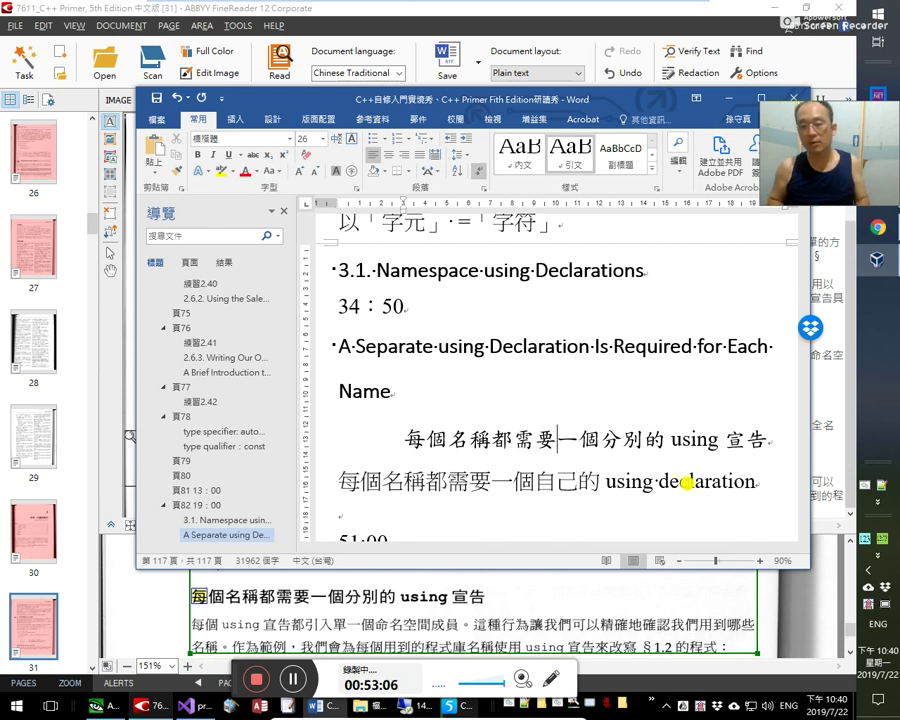
pyautogui.hotkey('shift', 'Right')
pyautogui.hotkey('shift', 'Right')
pyautogui.hotkey('shift', 'Right')
pyautogui.hotkey('shift', 'Right')
pyautogui.hotkey('shift', 'Right')
pyautogui.hotkey('shift', 'Right')
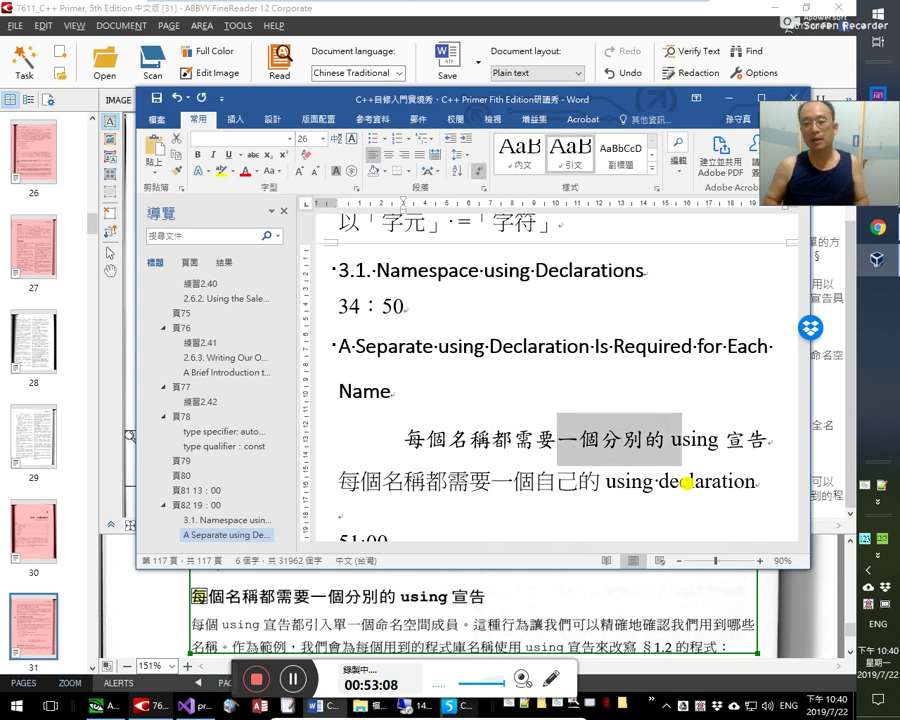
pyautogui.hotkey('shift', 'Left')
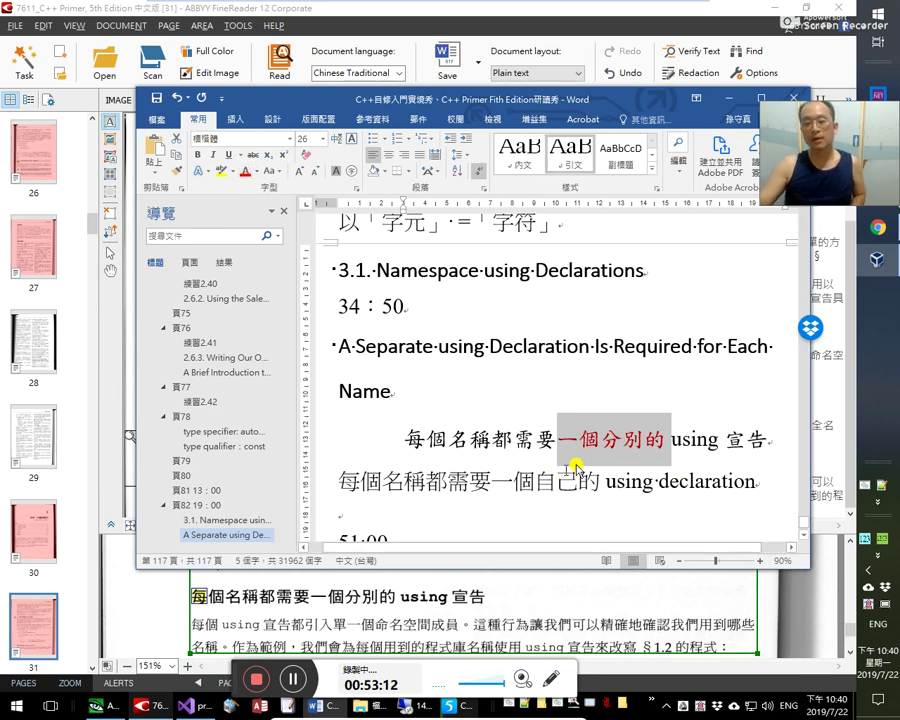
# - Try to move the "51:00" timestamp line up to just below the English heading, and undo the move
pyautogui.scroll(-1, 586, 460)
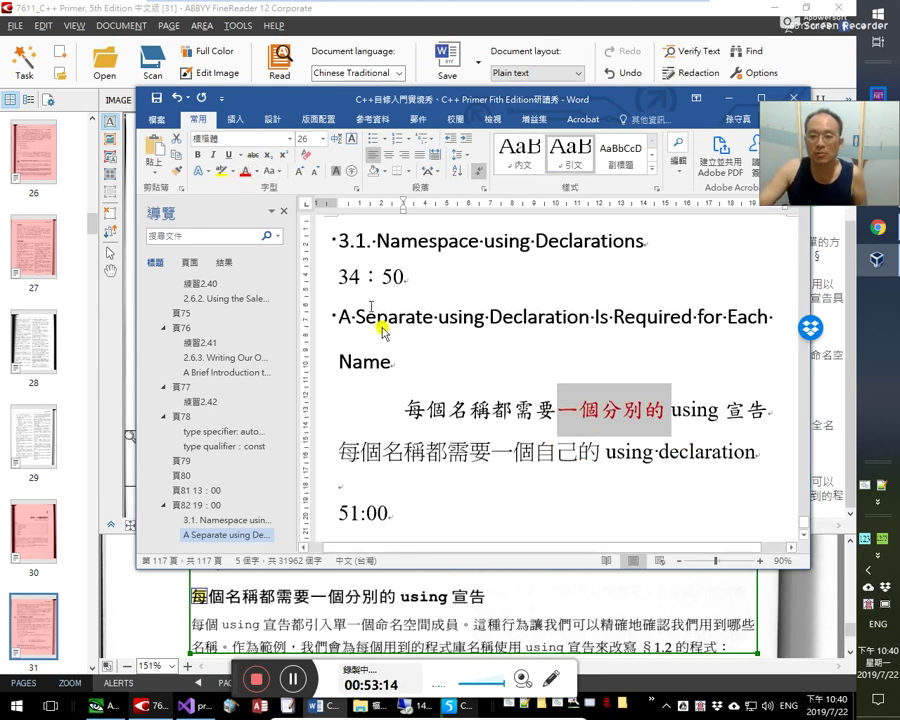
pyautogui.click(558, 454)
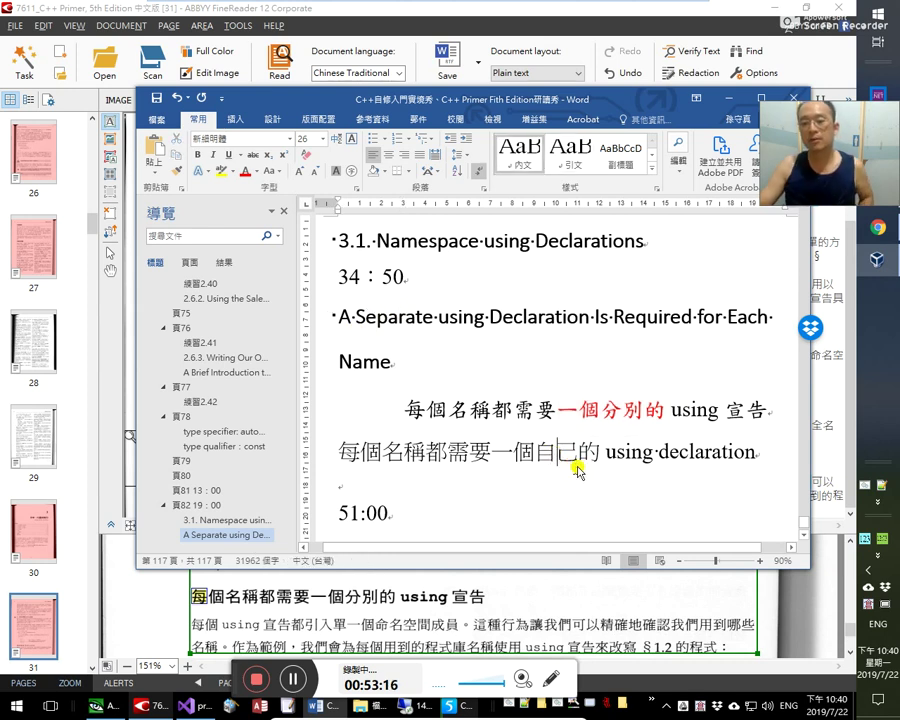
pyautogui.click(462, 497)
pyautogui.scroll(-2, 480, 500)
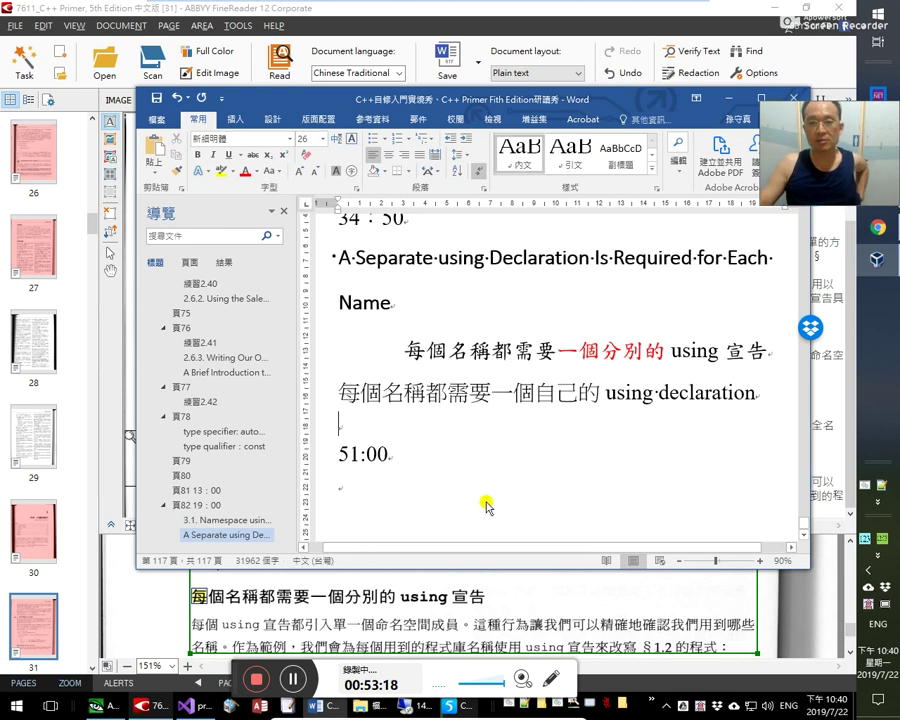
pyautogui.click(327, 464)
pyautogui.moveTo(358, 446); pyautogui.dragTo(402, 307)
pyautogui.press('Down')
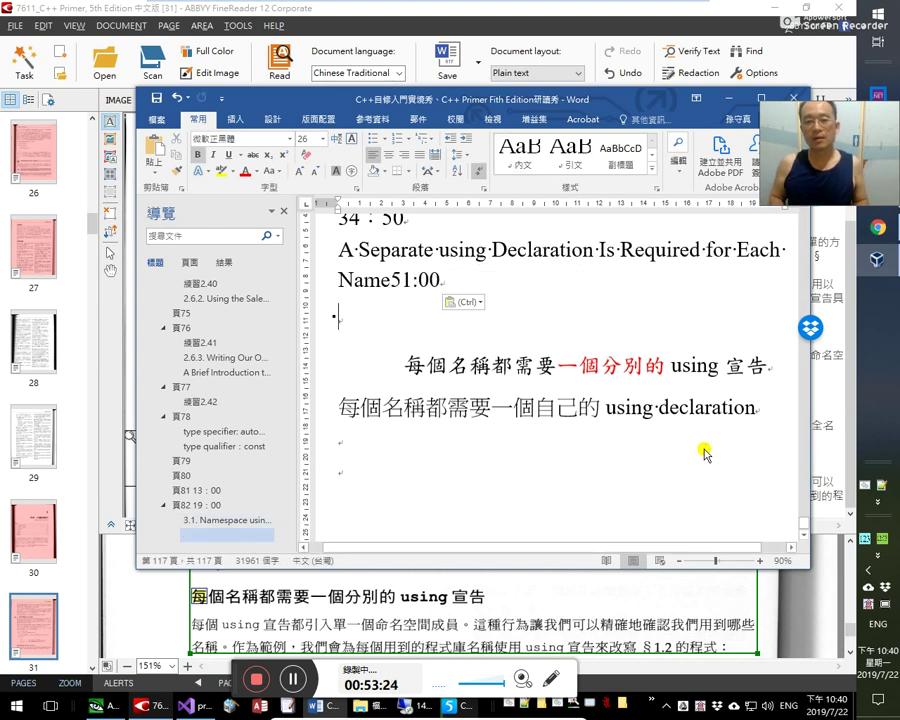
pyautogui.press('Up')
pyautogui.hotkey('ctrl', 'z')
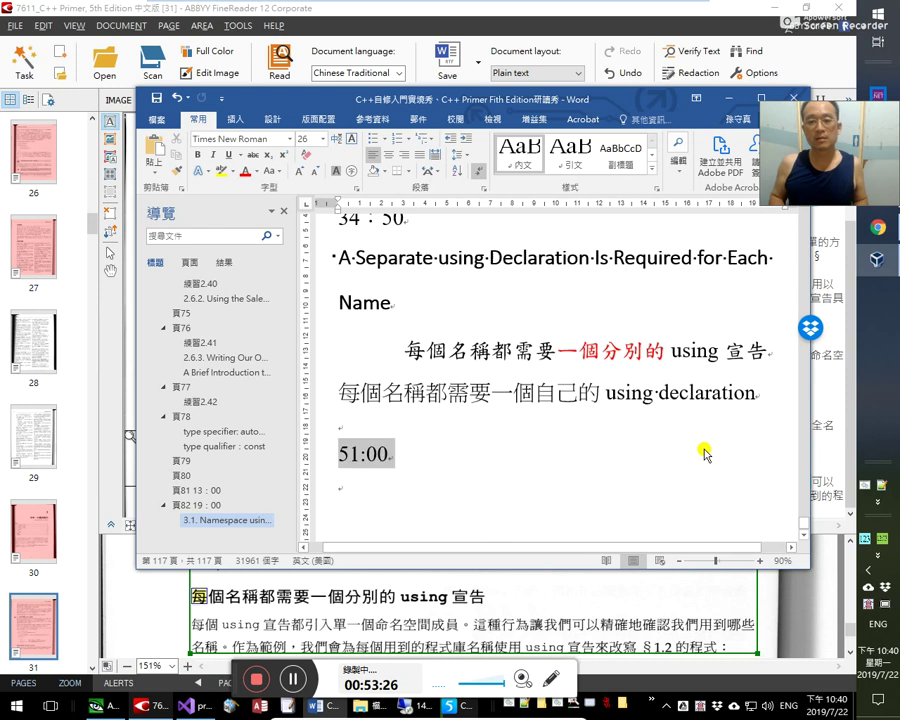
# - Move the "51:00" line between the English heading and the quoted Chinese heading, and place the cursor on the empty line below the translation
pyautogui.moveTo(358, 456); pyautogui.dragTo(406, 348)
pyautogui.scroll(-1, 513, 472)
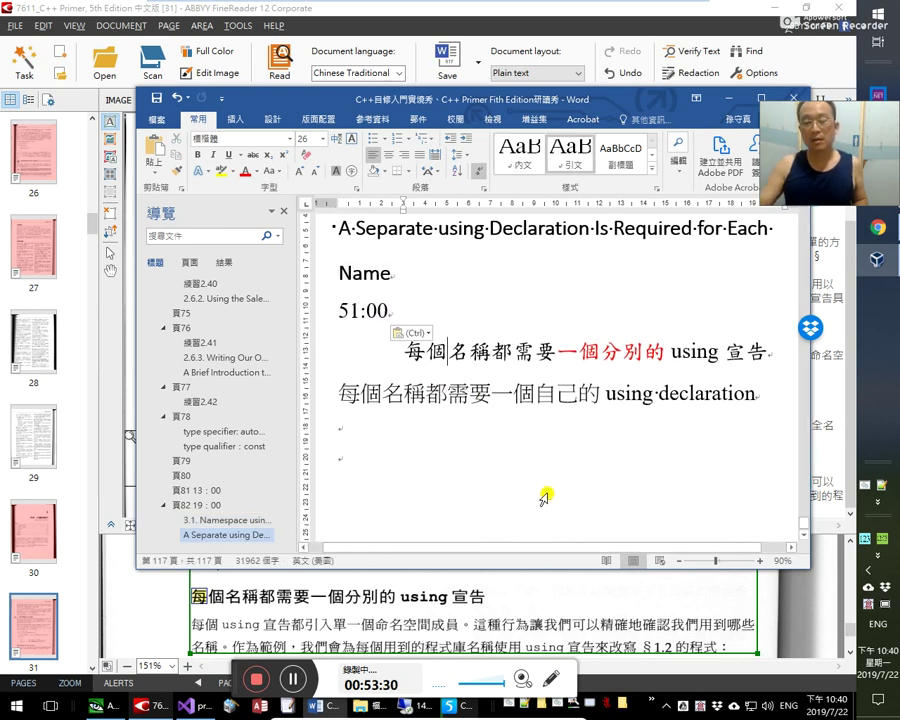
pyautogui.click(428, 428)
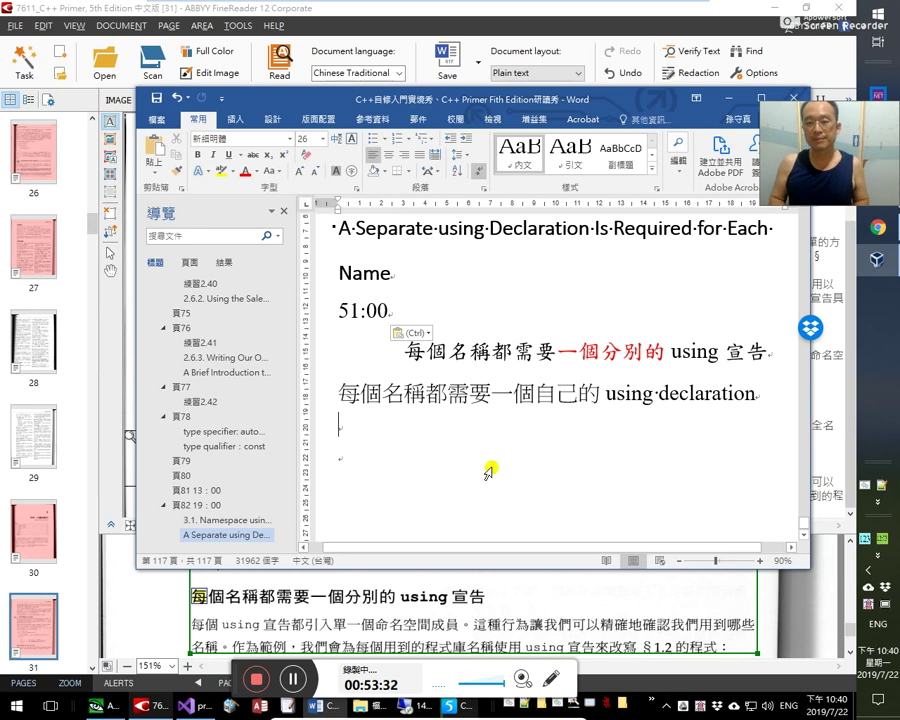
# - Switch to the C++ Primer e-book in the browser and close the heading's translation popup
pyautogui.hotkey('alt', 'Tab')
pyautogui.press('Tab')
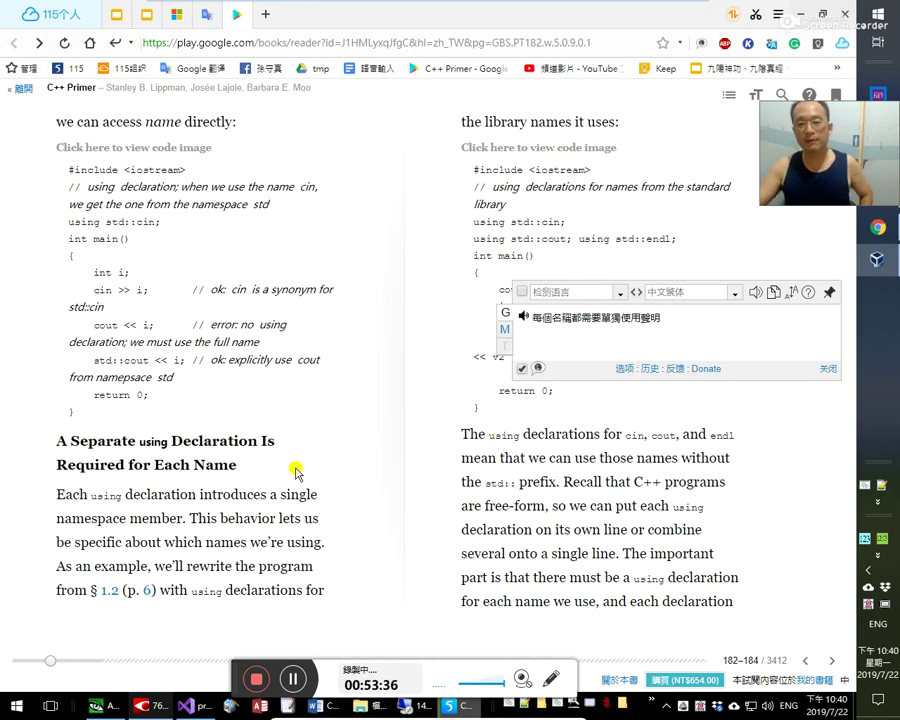
pyautogui.click(828, 369)
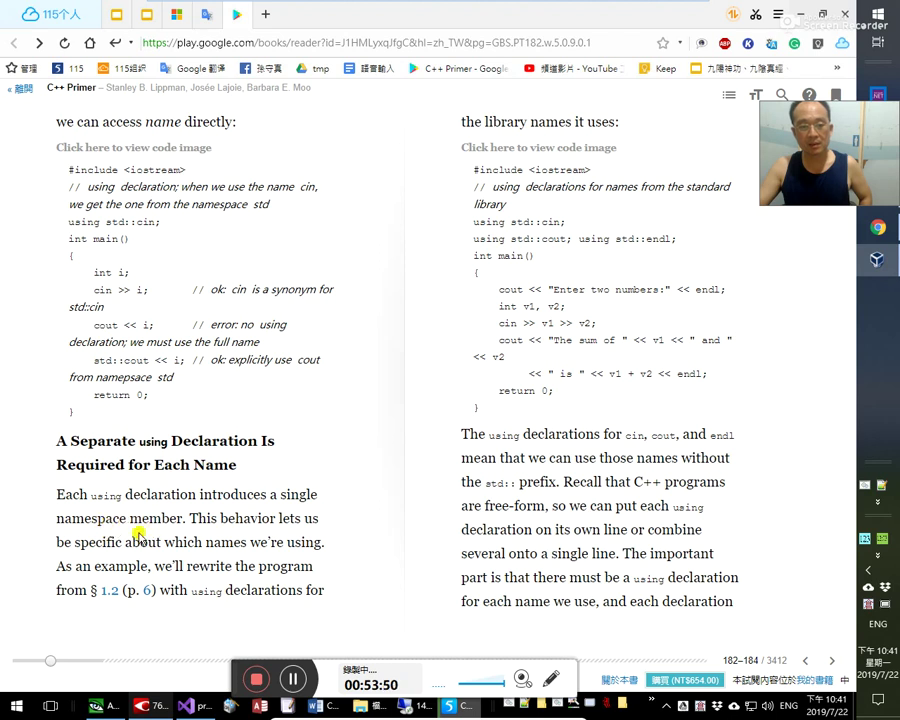
# - Look up the word "behavior" in the paragraph under "A Separate using Declaration Is Required for Each Name"
pyautogui.doubleClick(231, 495)
pyautogui.click(235, 518)
pyautogui.doubleClick(245, 518)
pyautogui.rightClick(253, 550)
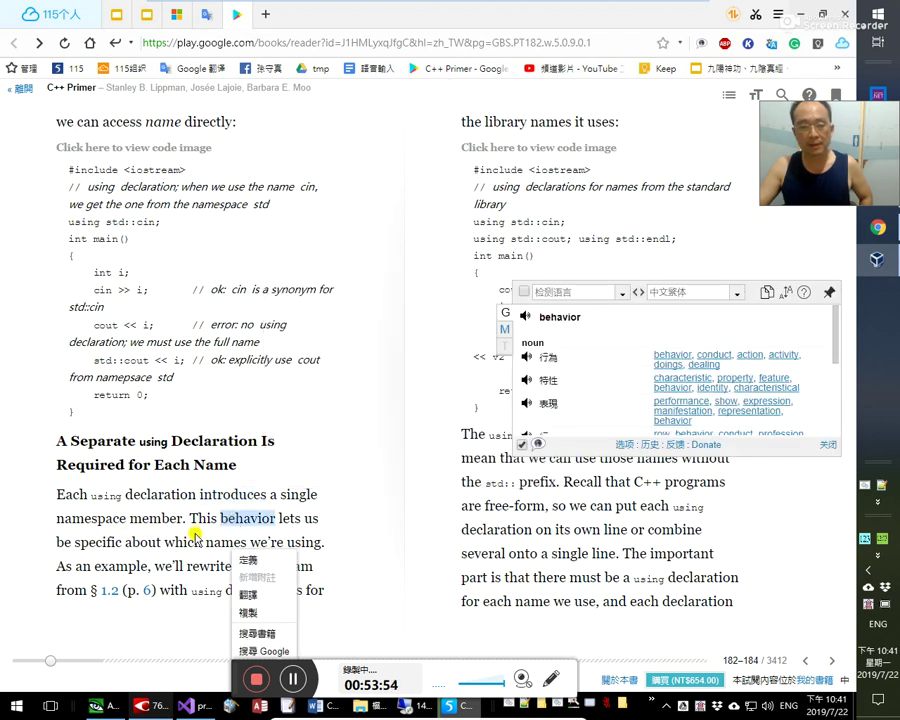
pyautogui.click(357, 540)
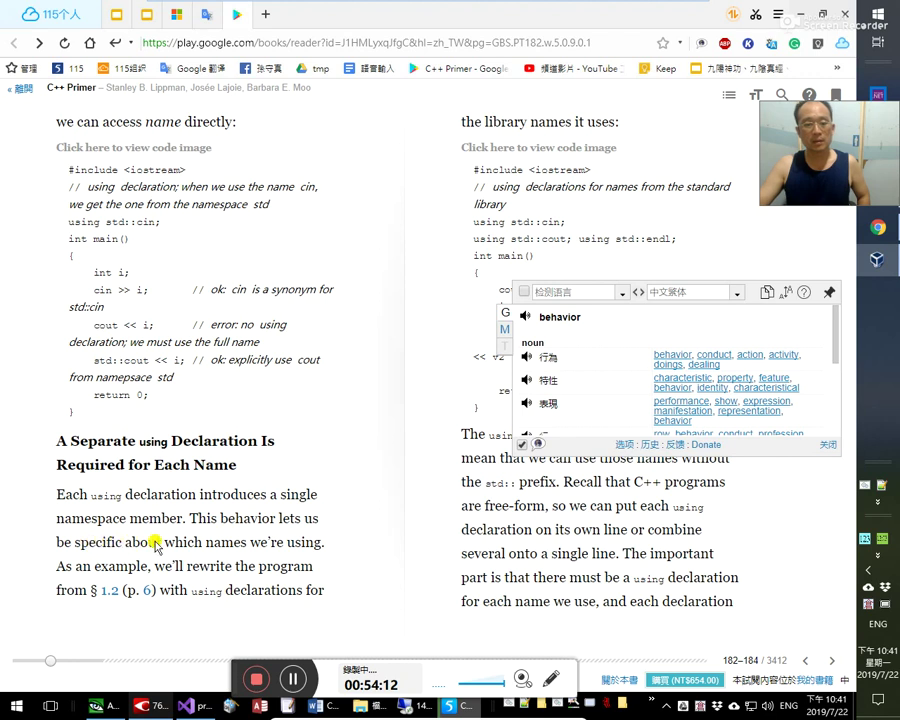
# - Translate the phrase "be specific about" into Traditional Chinese, look up the word "specific", and close the translation popup
pyautogui.moveTo(160, 545); pyautogui.dragTo(60, 538)
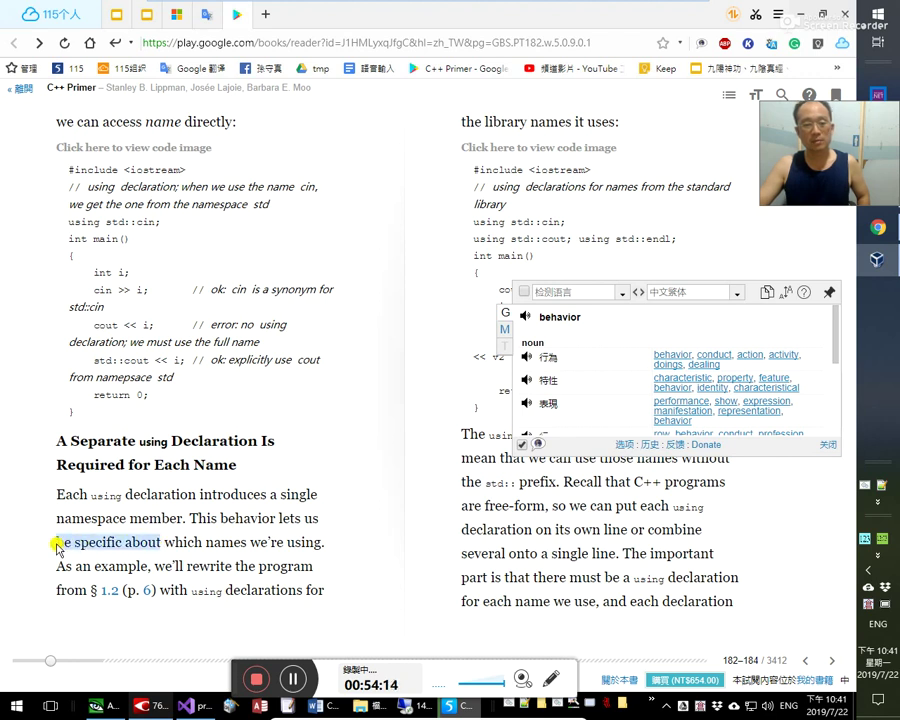
pyautogui.rightClick(60, 540)
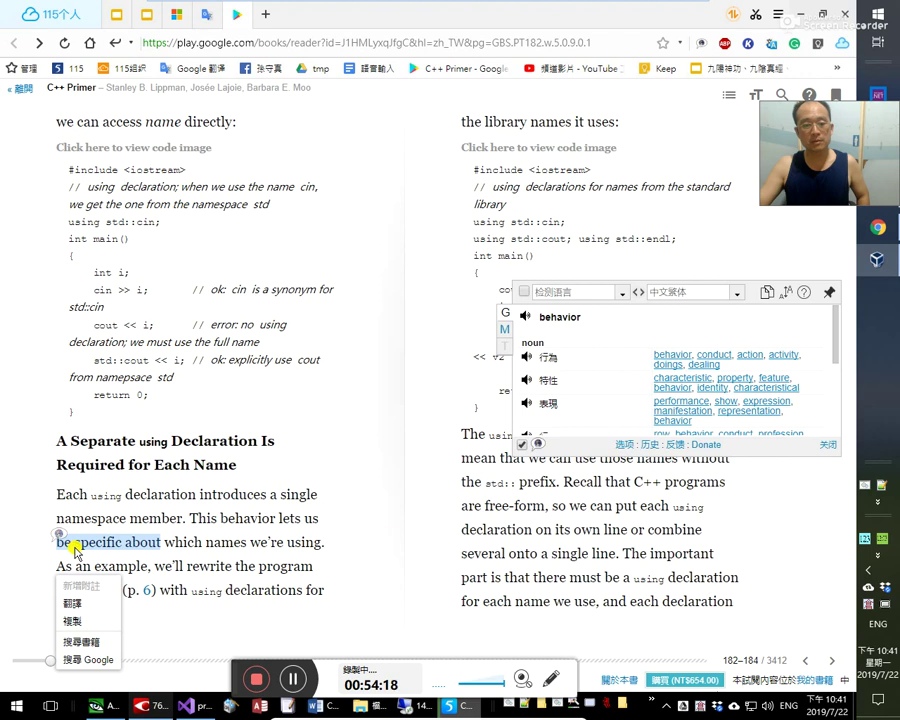
pyautogui.click(92, 604)
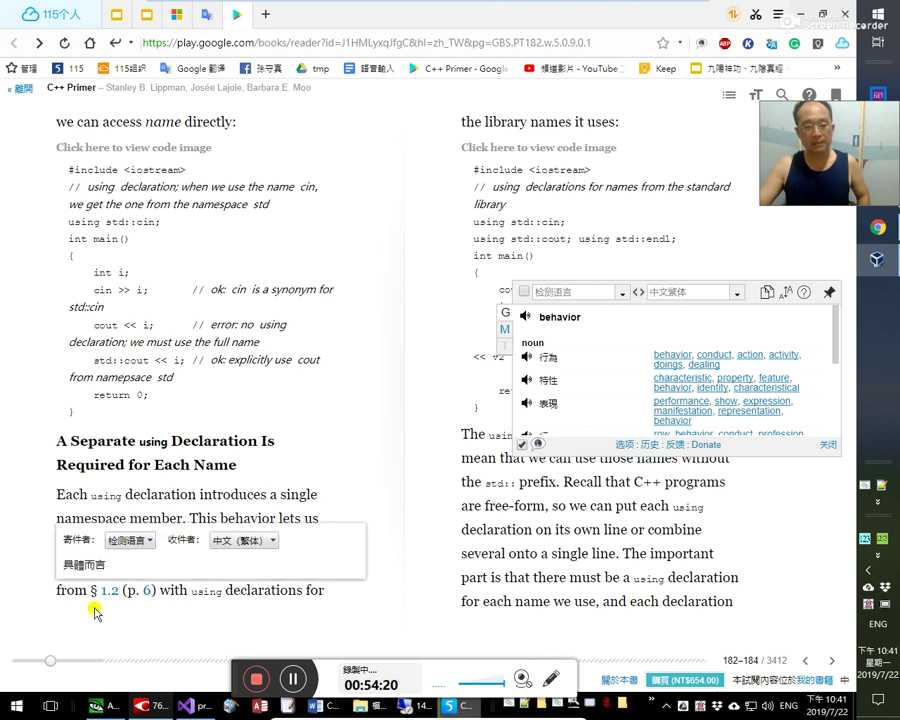
pyautogui.click(291, 544)
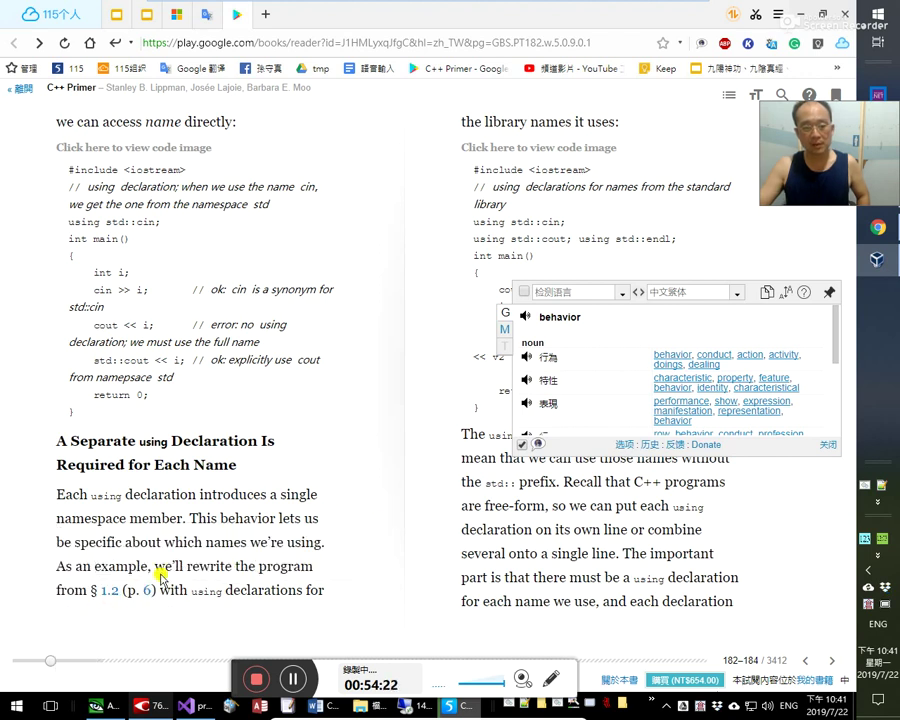
pyautogui.doubleClick(102, 541)
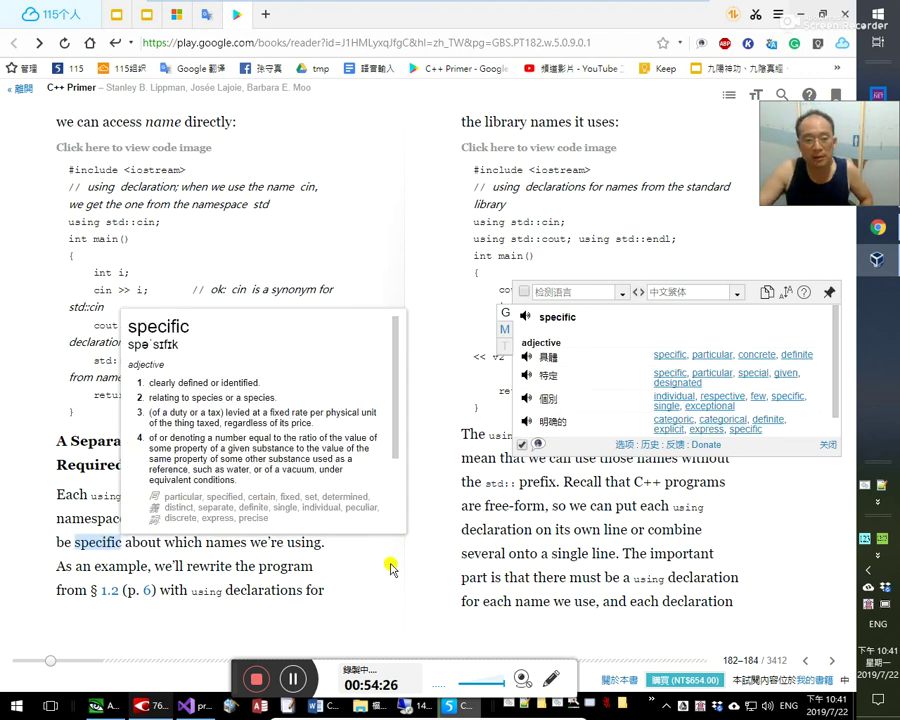
pyautogui.click(257, 548)
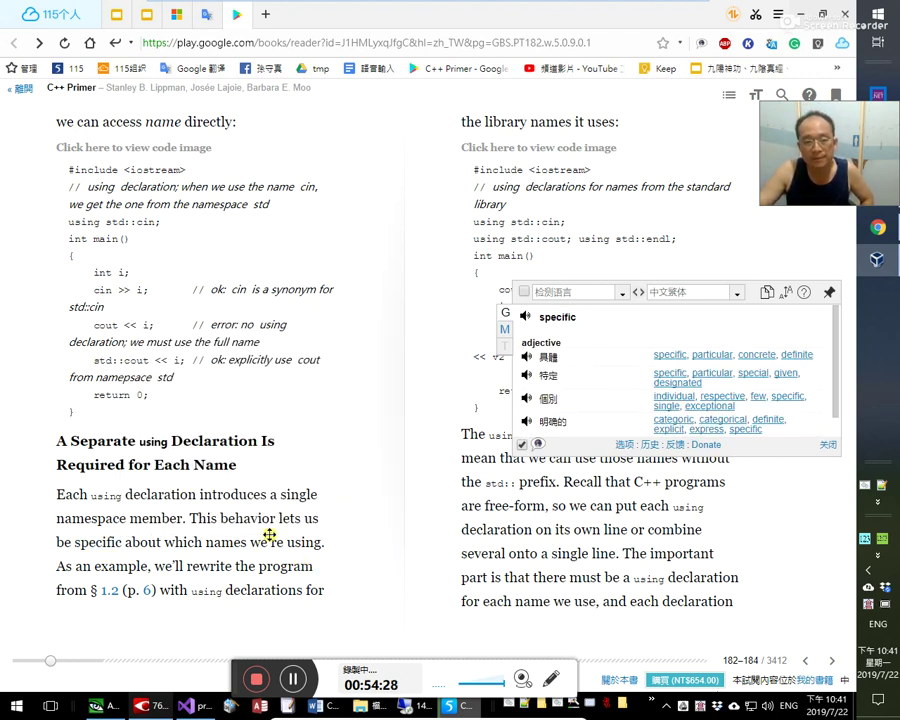
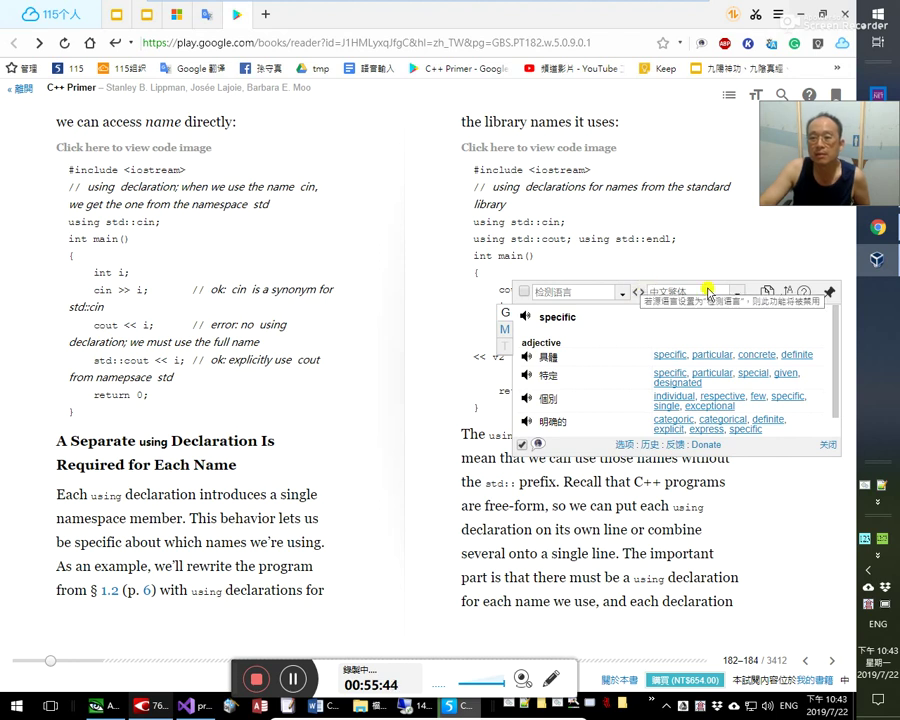
pyautogui.click(828, 444)
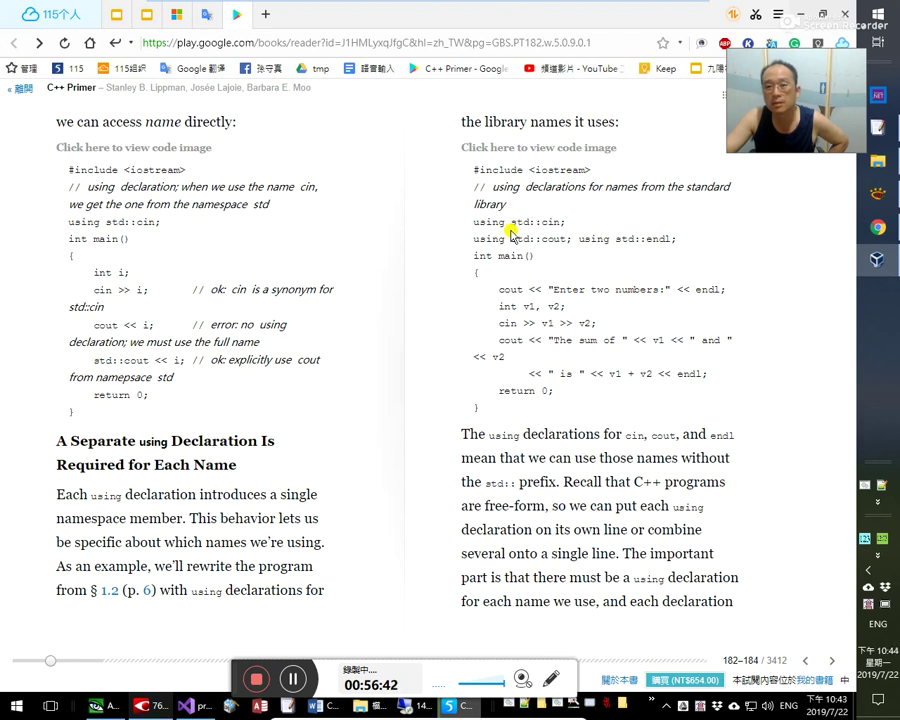
# - Look up "declarations" from the code comment with its pronunciation, and highlight the word "is" in the output statement
pyautogui.doubleClick(548, 203)
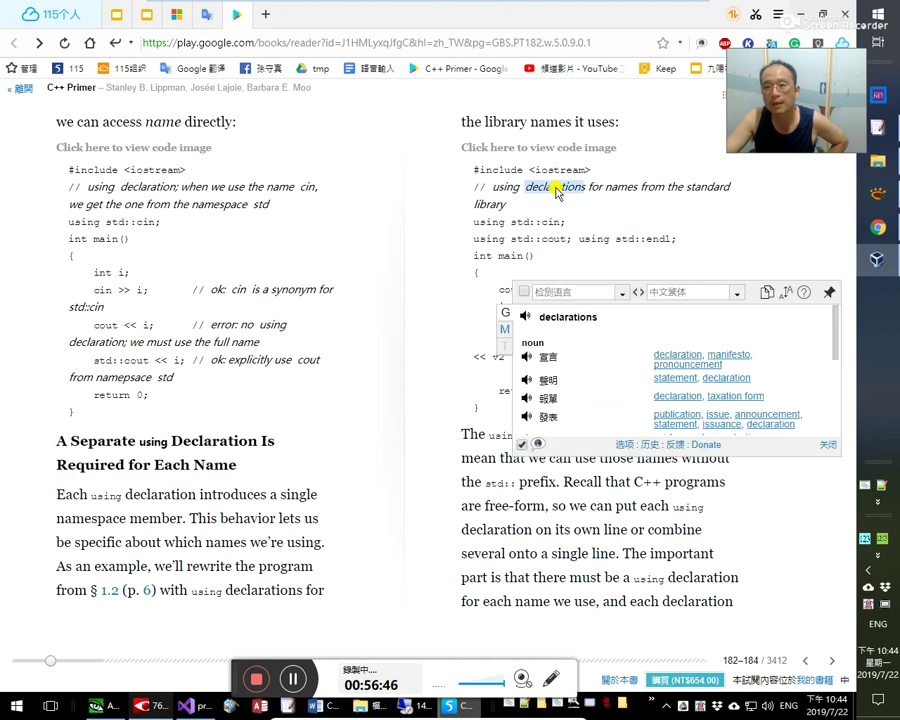
pyautogui.click(524, 316)
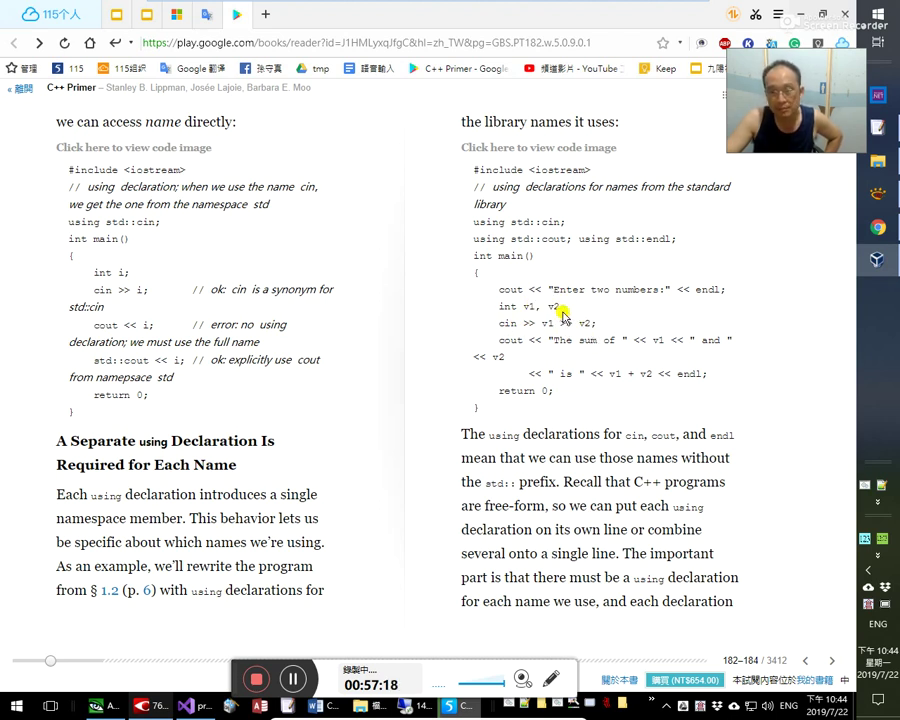
pyautogui.doubleClick(566, 373)
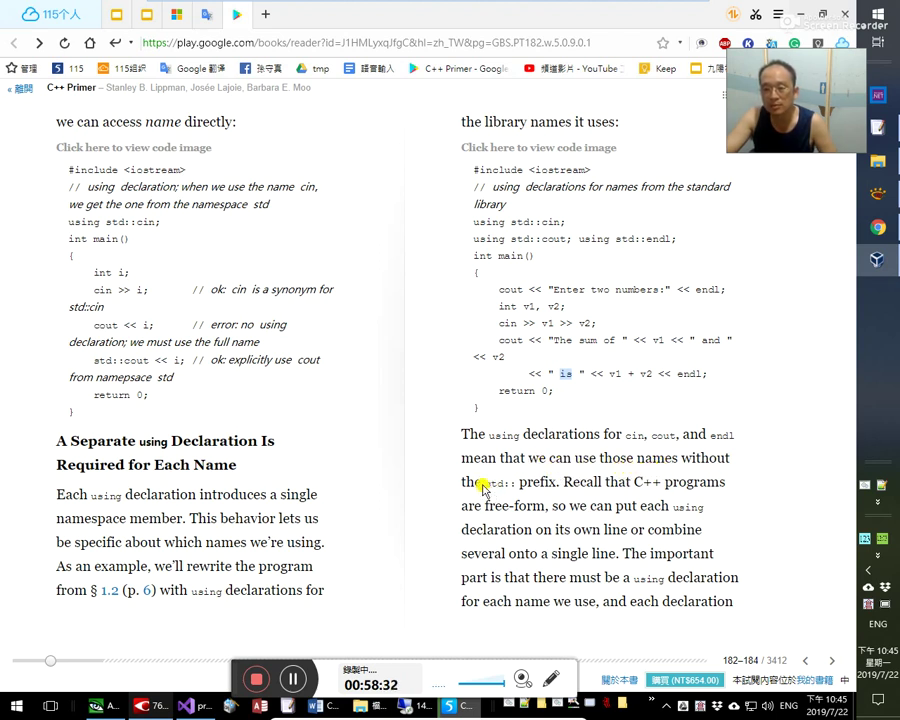
# - Look up the words "prefix" and "Recall" in the paragraph below the code example
pyautogui.doubleClick(536, 484)
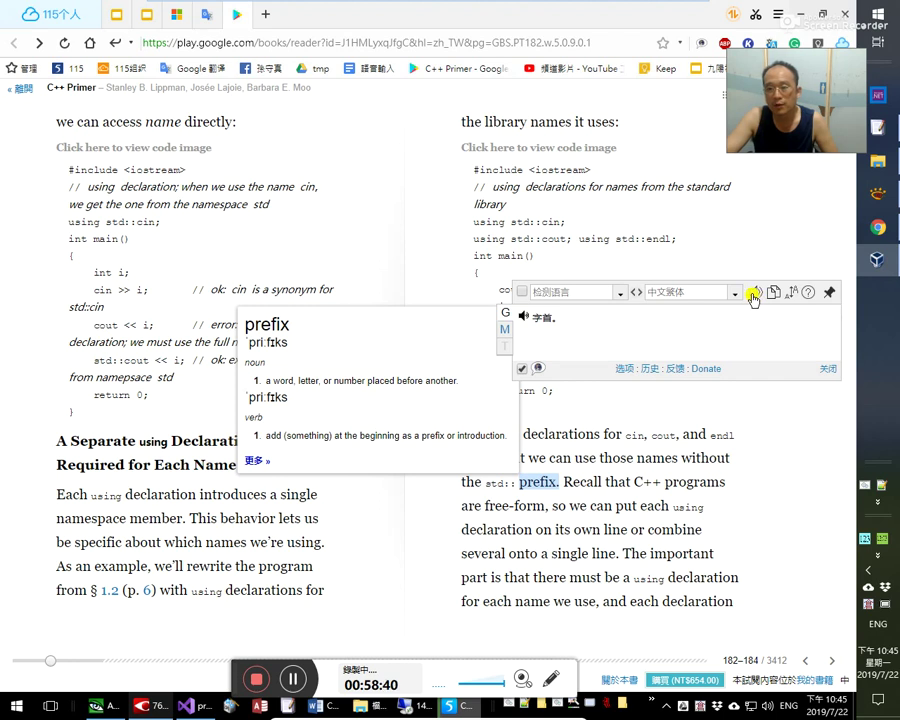
pyautogui.click(686, 388)
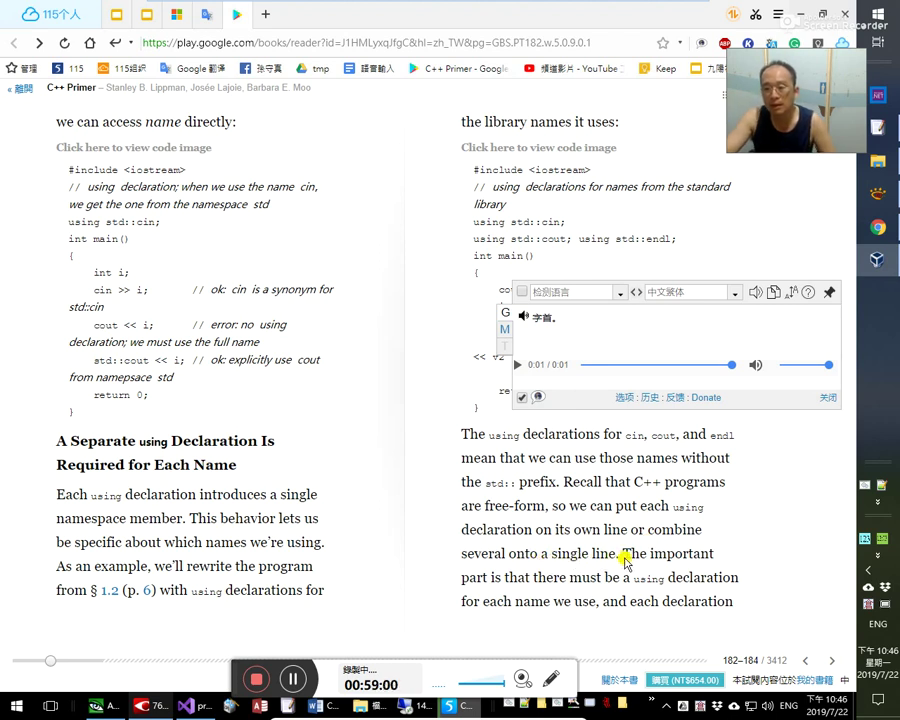
pyautogui.doubleClick(588, 483)
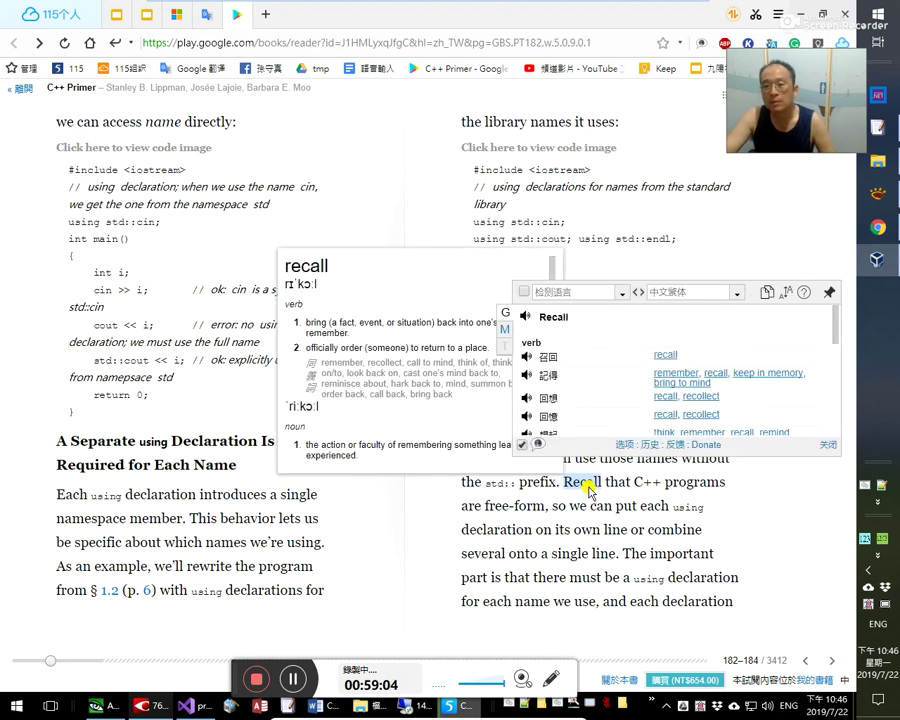
pyautogui.click(738, 514)
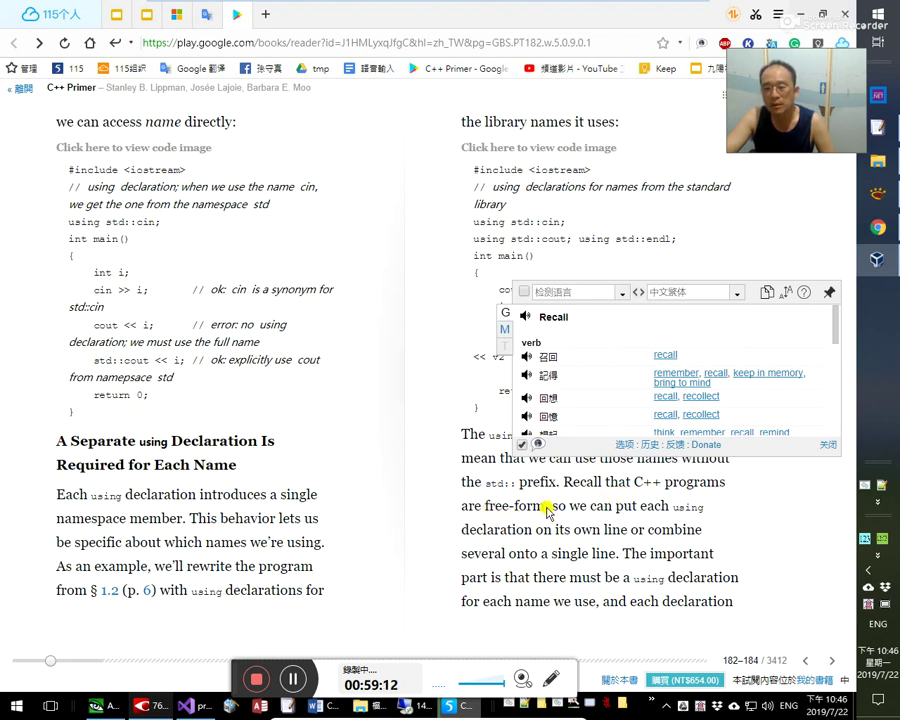
# - Translate the phrase "are free-form" and play its pronunciation
pyautogui.doubleClick(486, 507)
pyautogui.rightClick(469, 507)
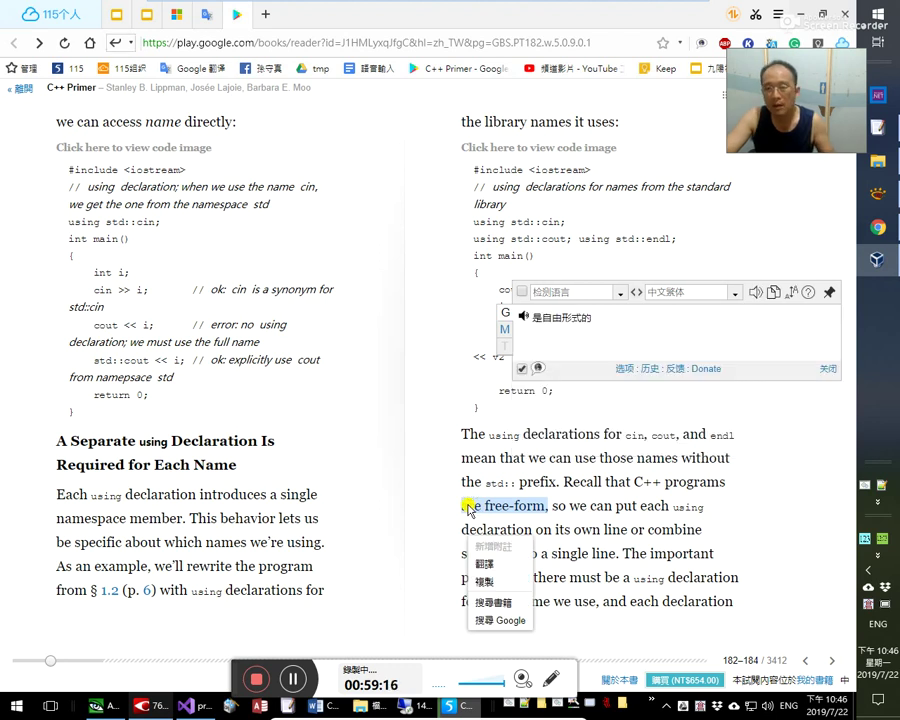
pyautogui.click(756, 291)
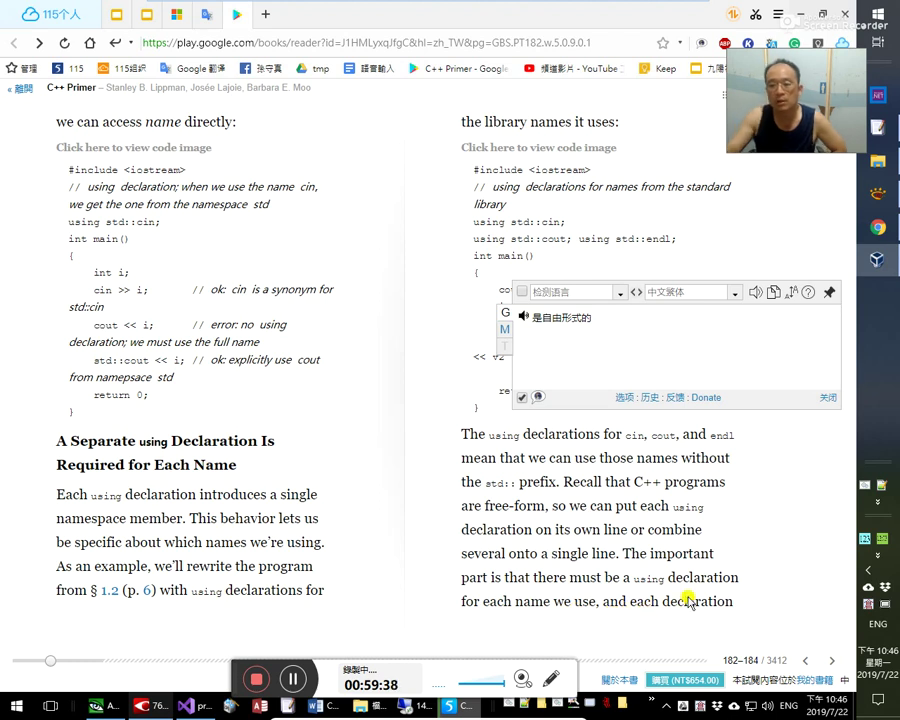
# - Compare the using declaration text on the following and preceding pages, return to pages 182–184, and close the translation popup
pyautogui.press('Right')
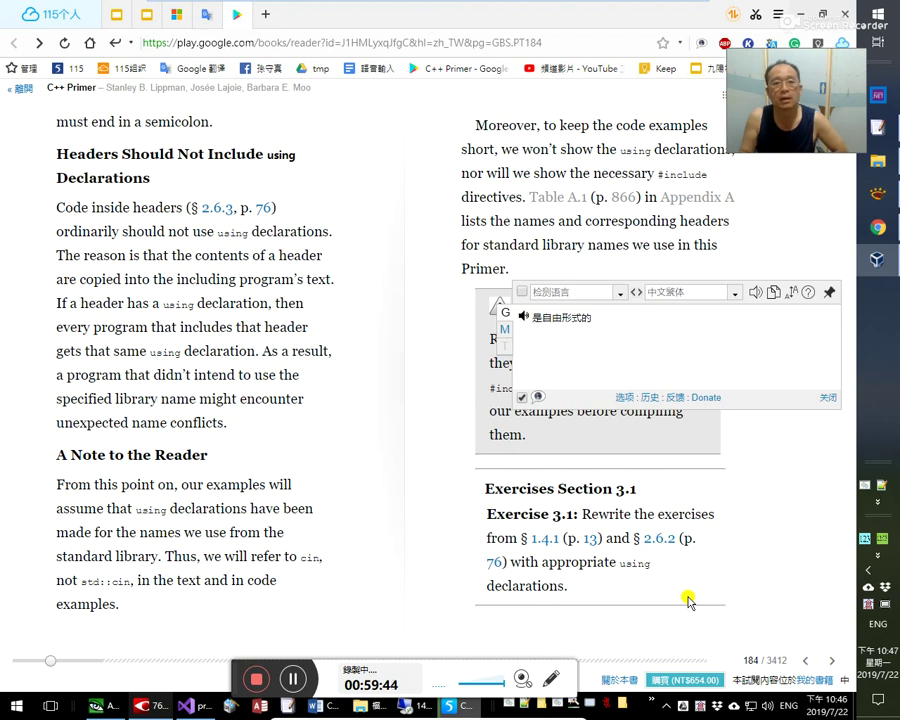
pyautogui.press('Left')
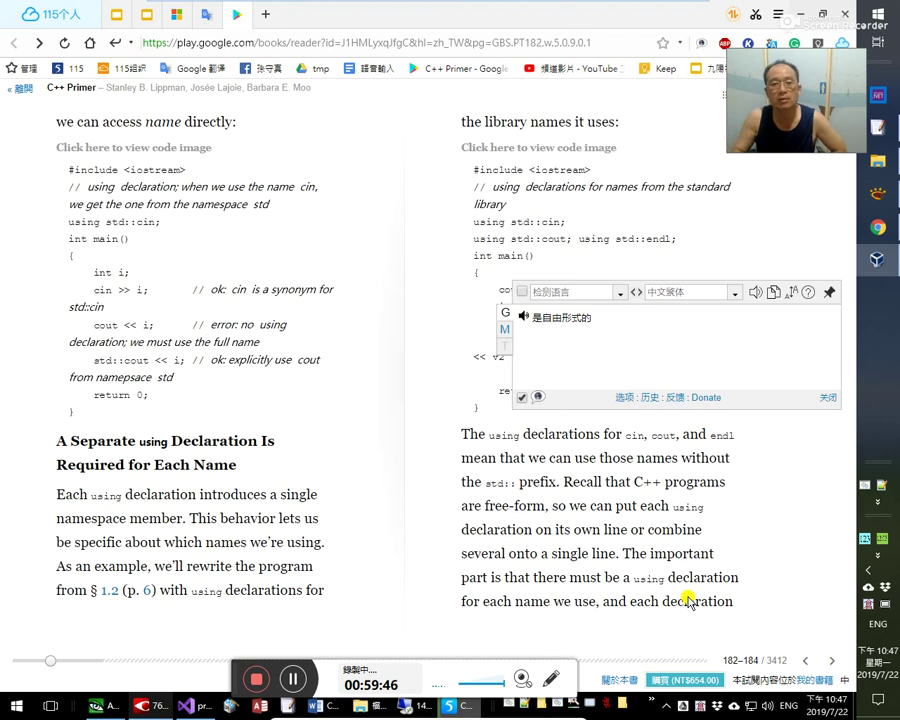
pyautogui.press('Right')
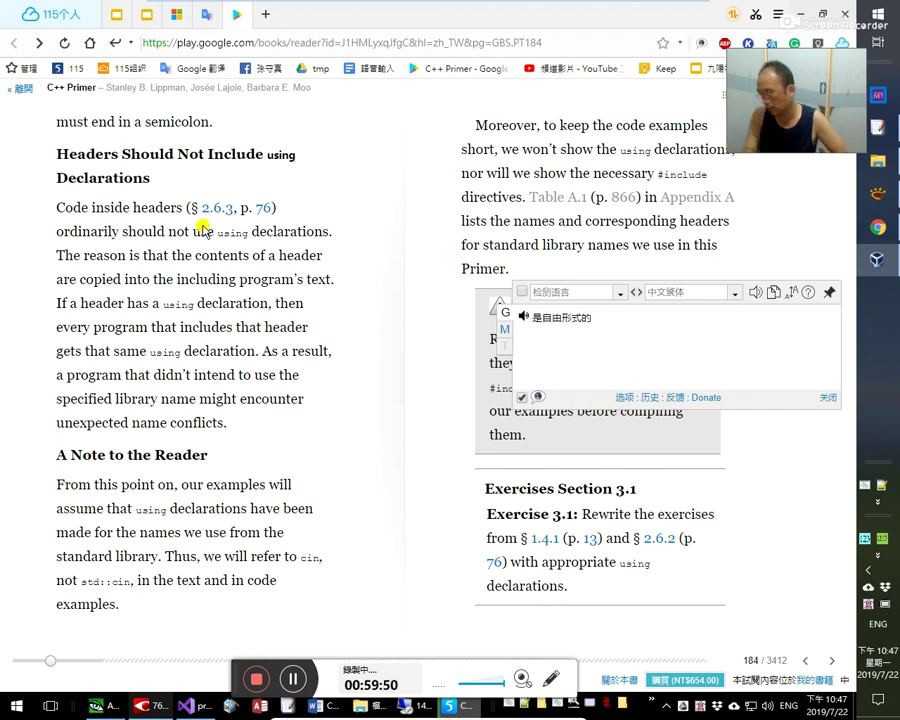
pyautogui.press('Left')
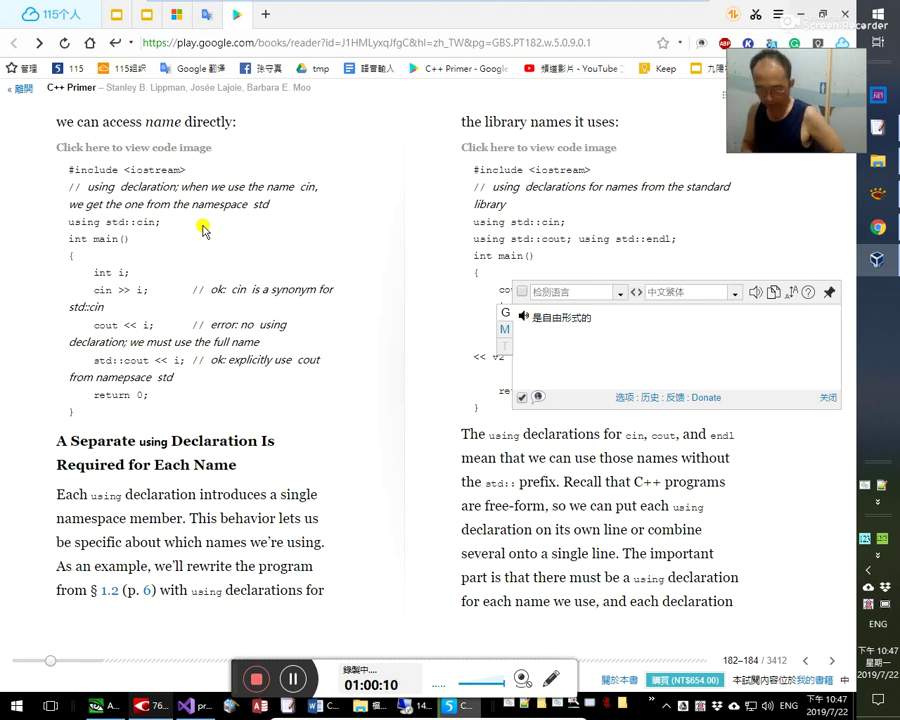
pyautogui.press('Left')
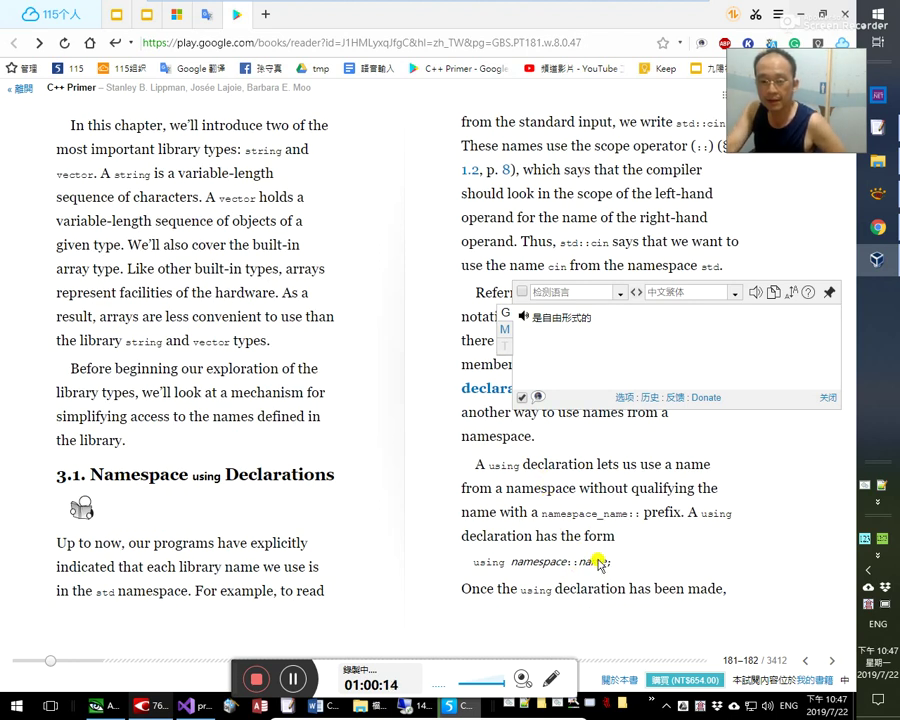
pyautogui.press('Right')
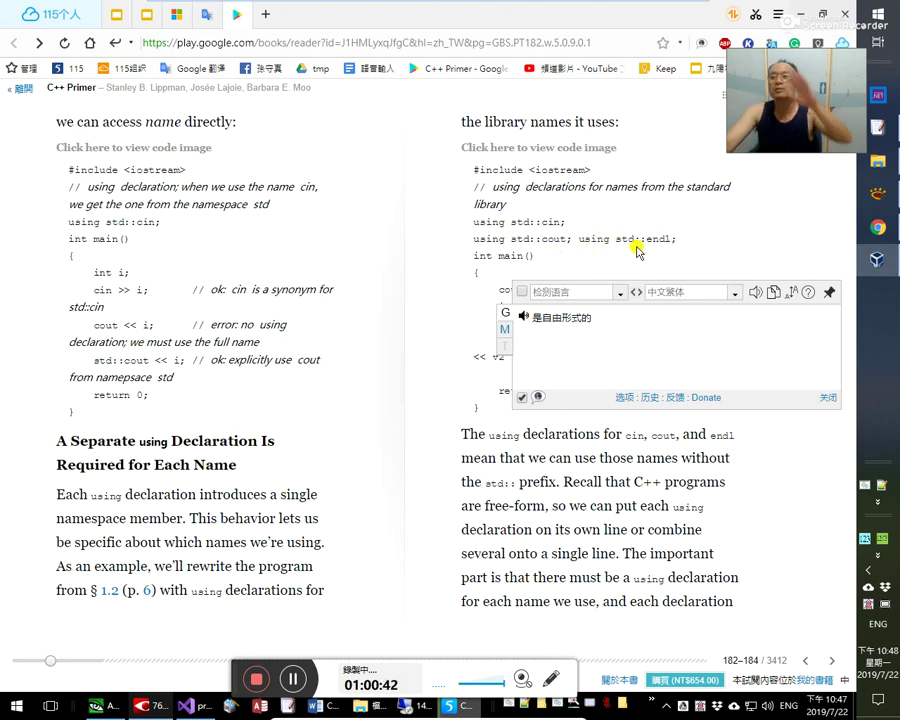
pyautogui.click(828, 398)
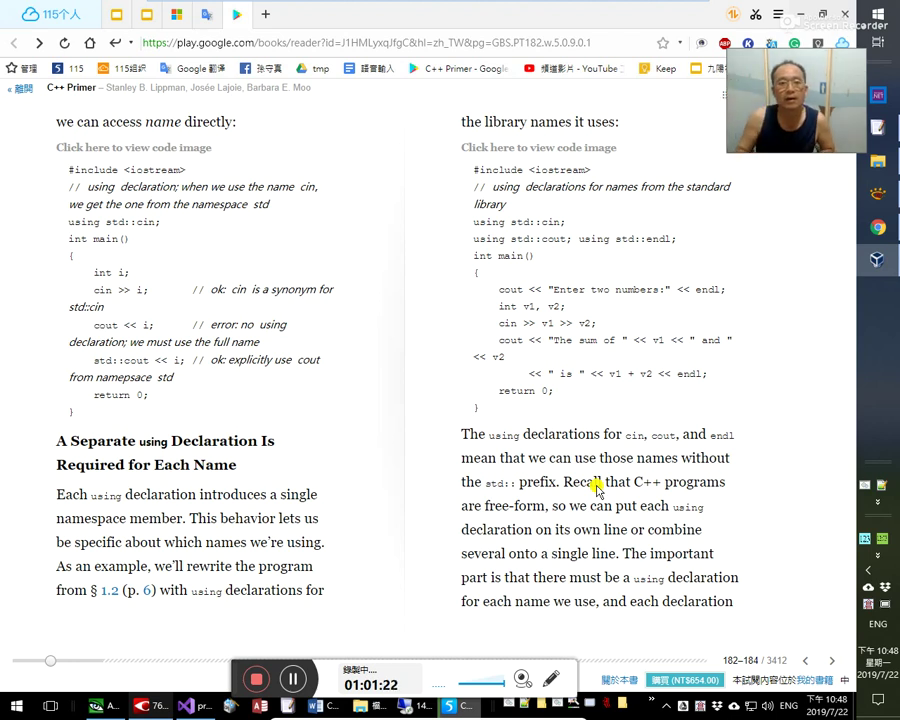
# - Copy the heading "Headers Should Not Include using Declarations" from the following book page and switch to the Word notes
pyautogui.press('Right')
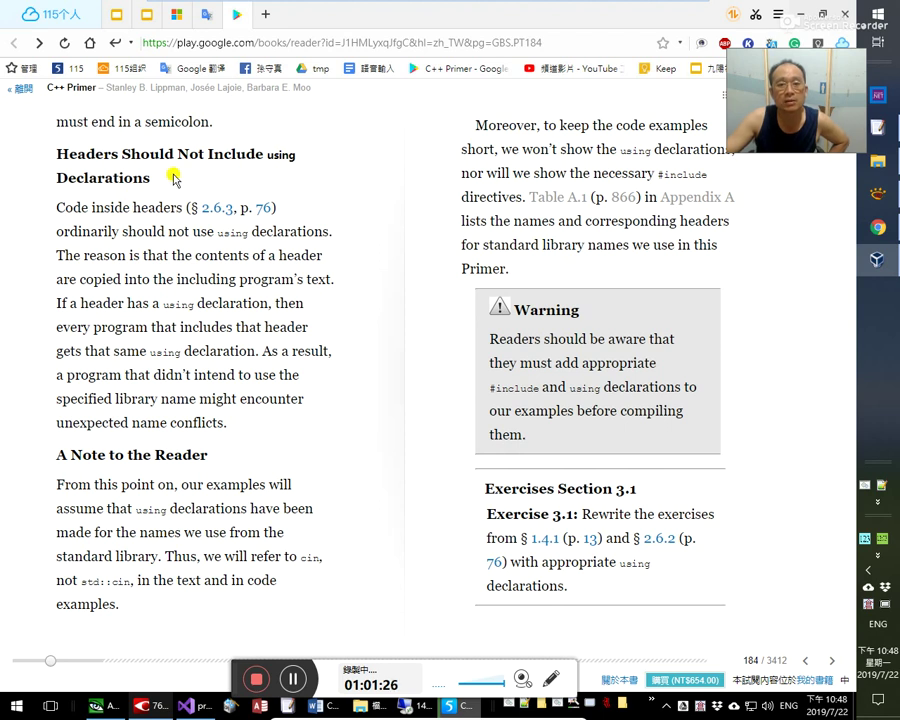
pyautogui.moveTo(174, 178); pyautogui.dragTo(61, 156)
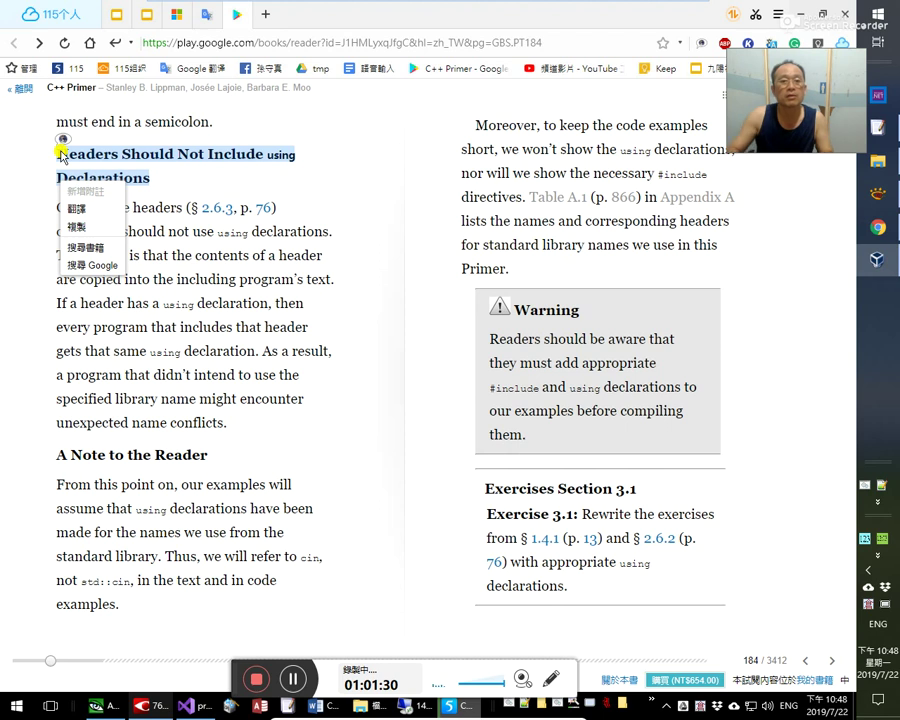
pyautogui.hotkey('ctrl', 'c')
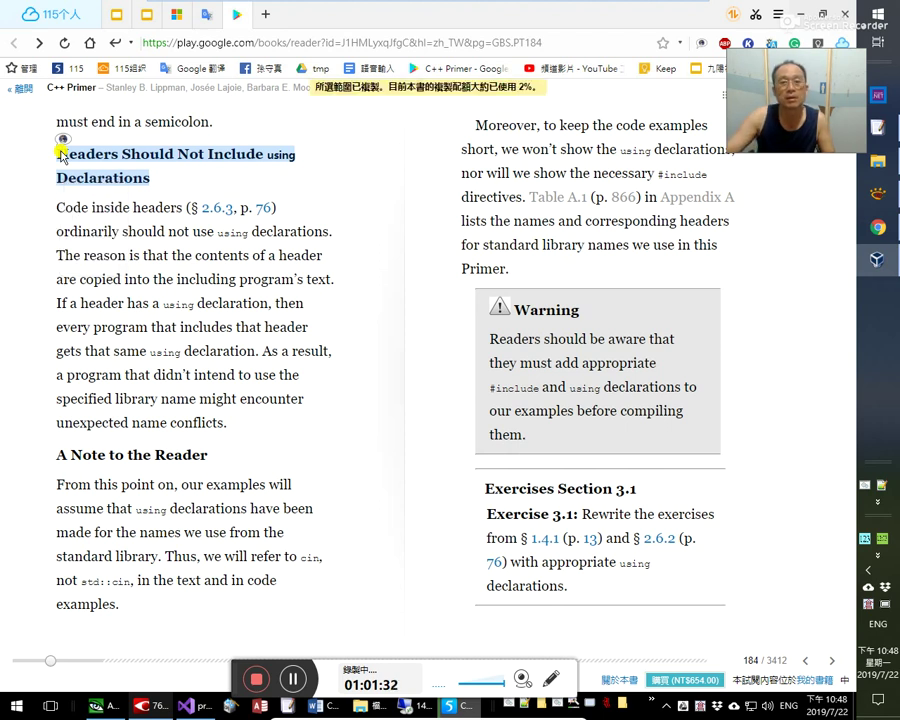
pyautogui.hotkey('alt', 'Tab')
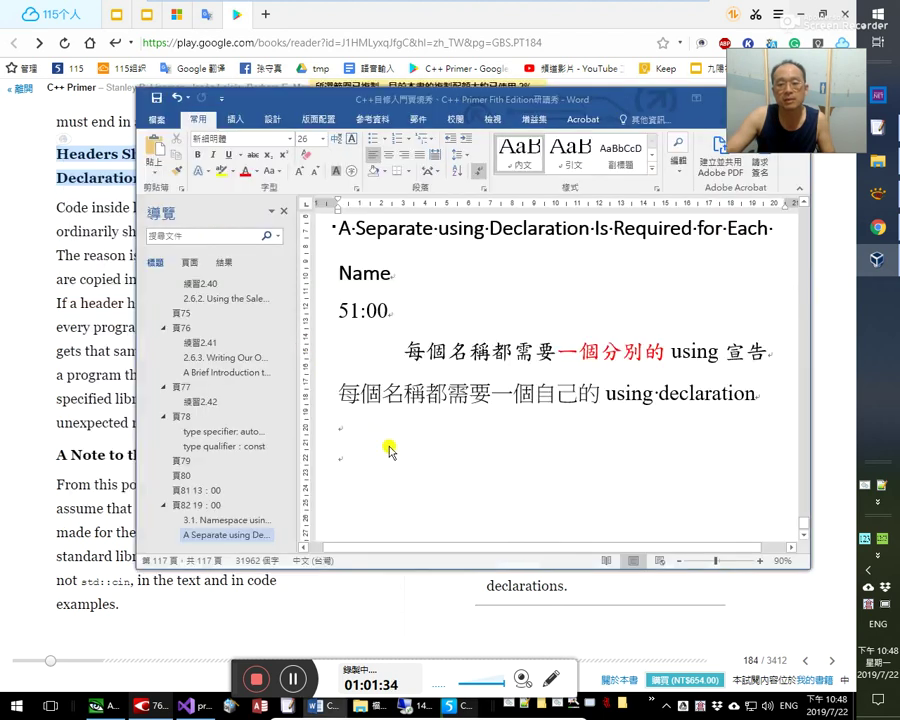
pyautogui.click(404, 463)
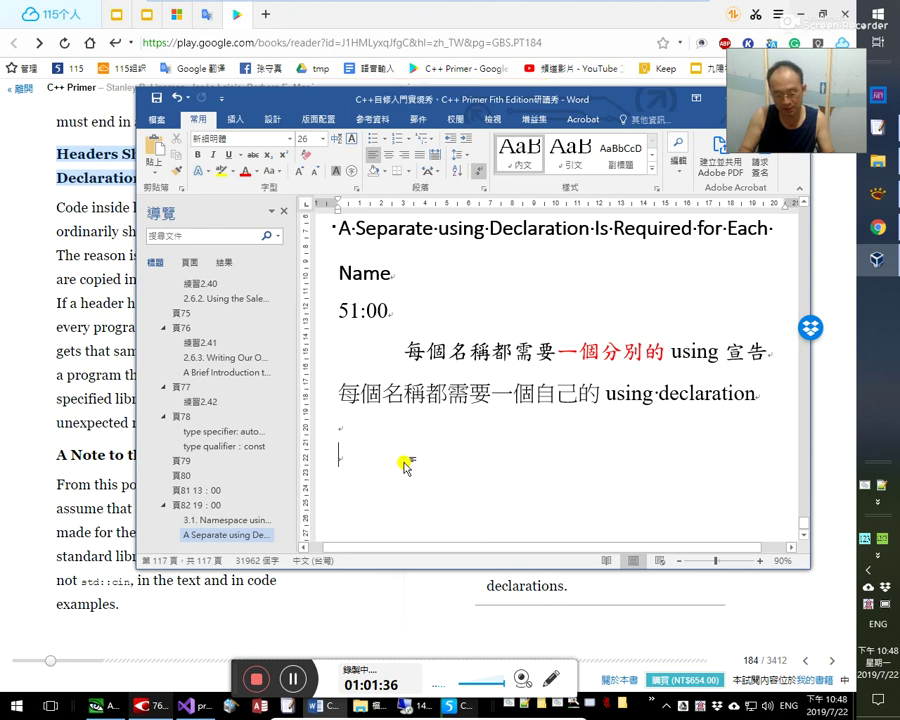
pyautogui.hotkey('ctrl', 'v')
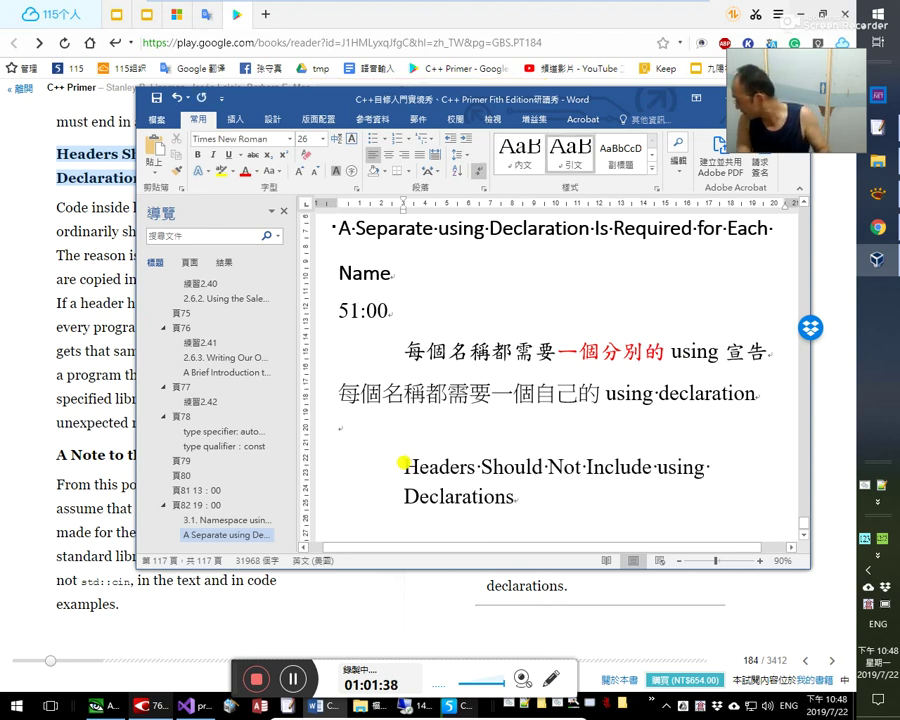
pyautogui.press('Return')
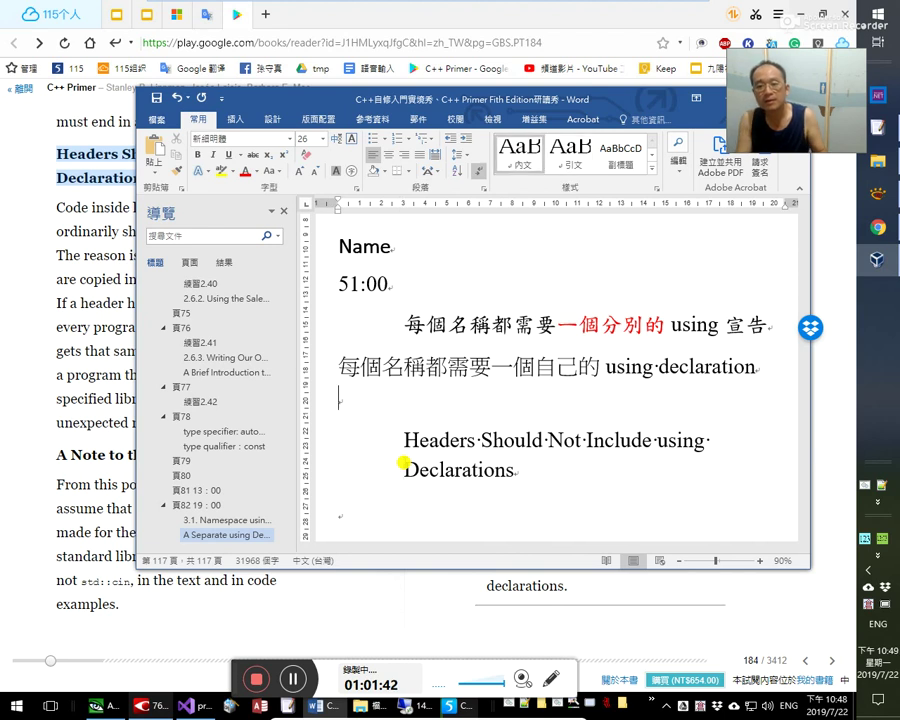
pyautogui.press('BackSpace')
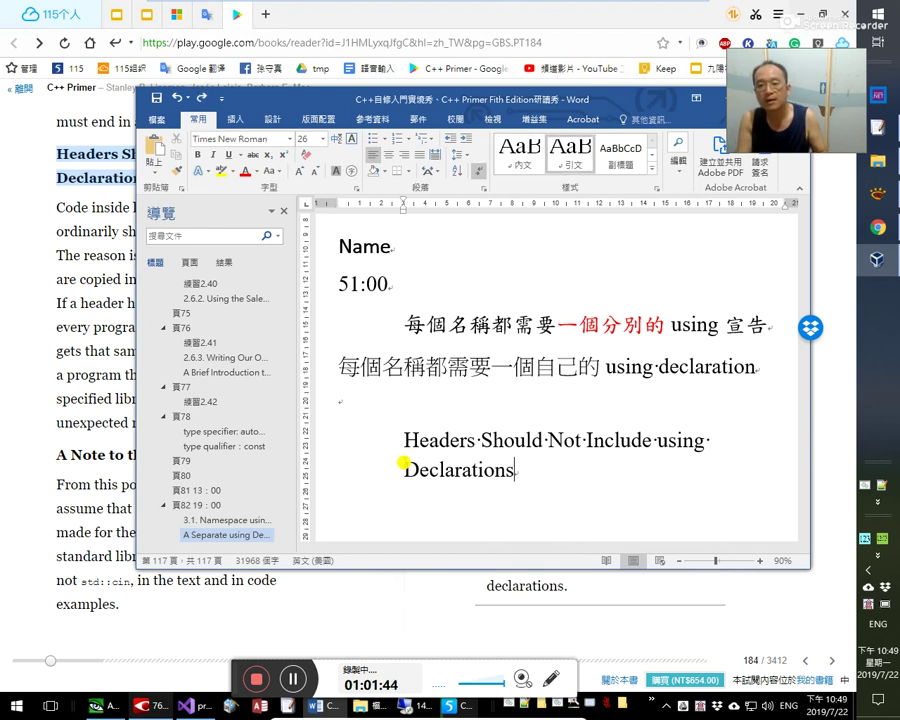
pyautogui.hotkey('ctrl', 'z')
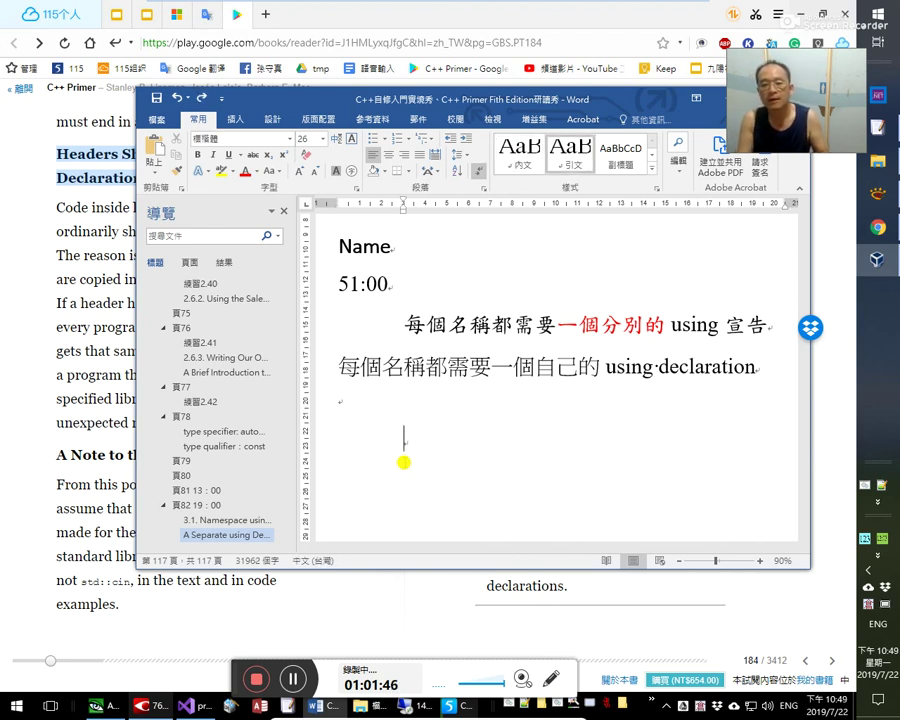
pyautogui.hotkey('ctrl', 'z')
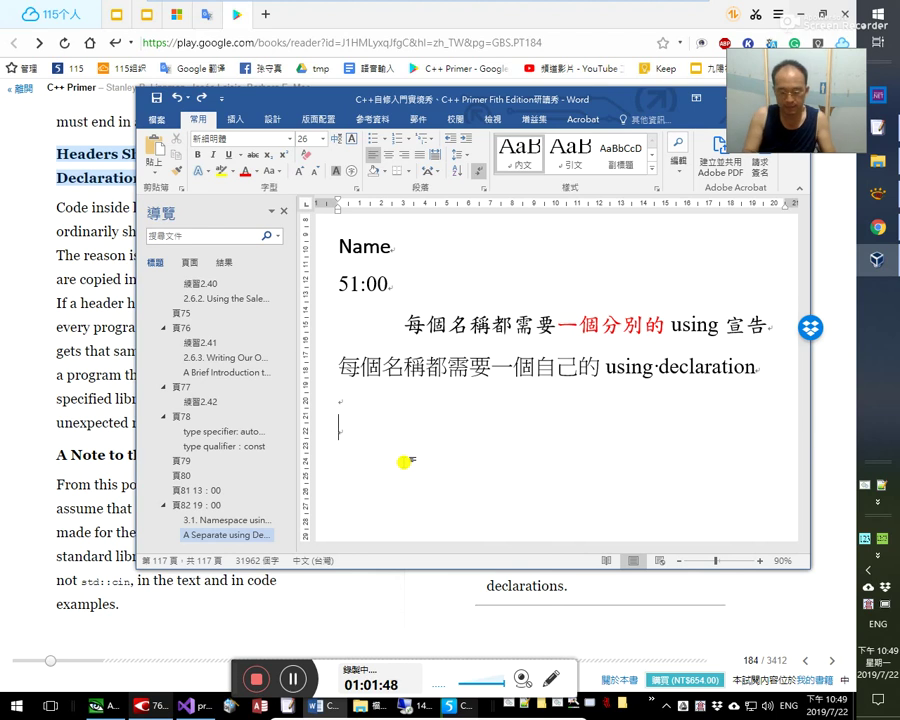
# - Replace the blank lines at the end of the notes with "頁 83" and format it as Heading 2
pyautogui.write('mc')
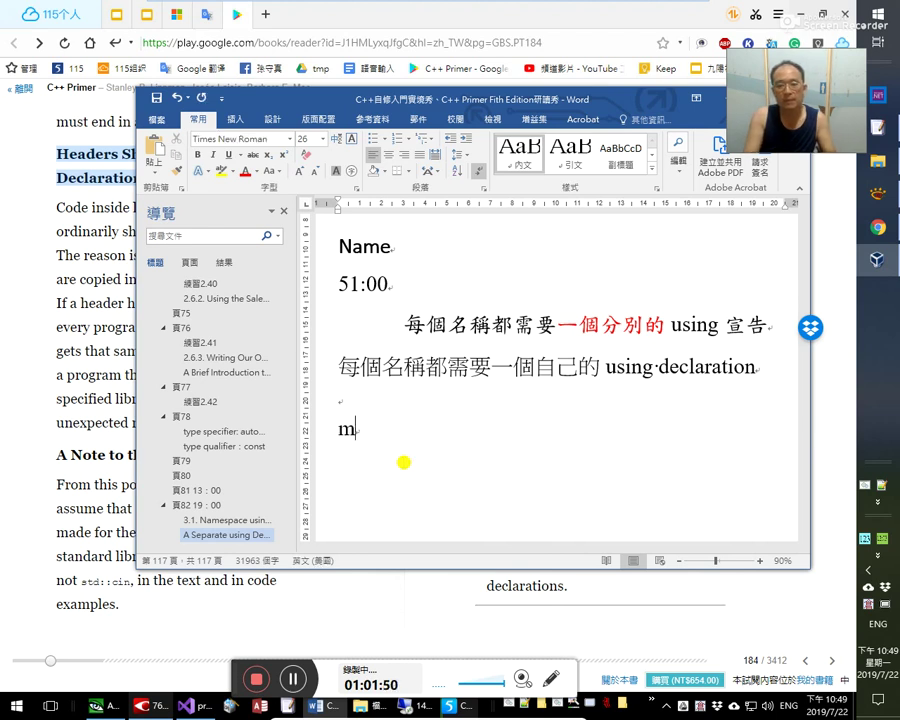
pyautogui.press('BackSpace')
pyautogui.press('BackSpace')
pyautogui.press('BackSpace')
pyautogui.hotkey('ctrl', 'v')
pyautogui.write('頁 83')
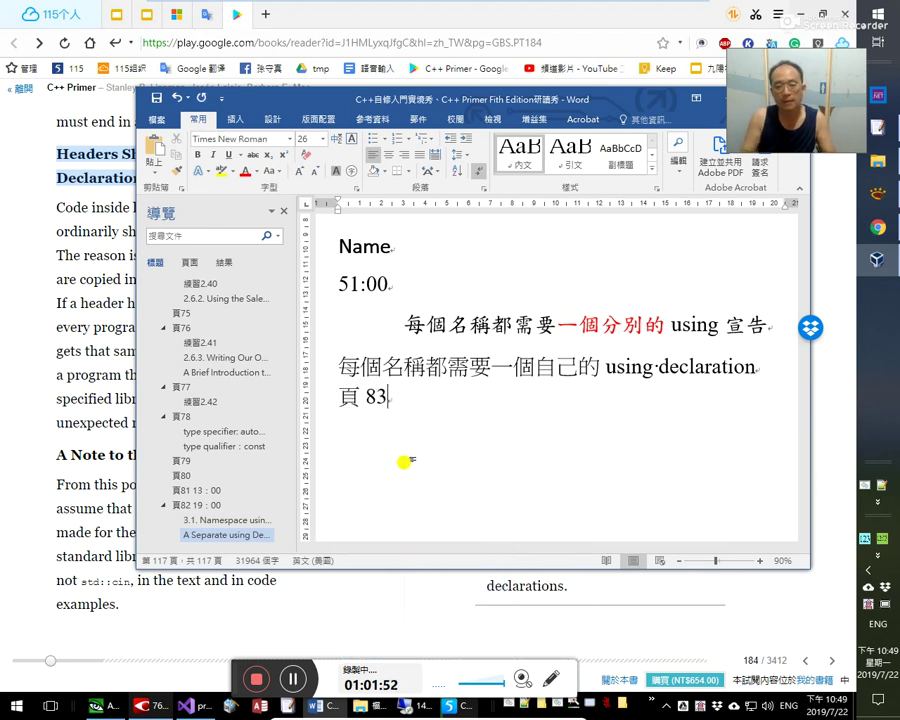
pyautogui.hotkey('ctrl', 'alt', '2')
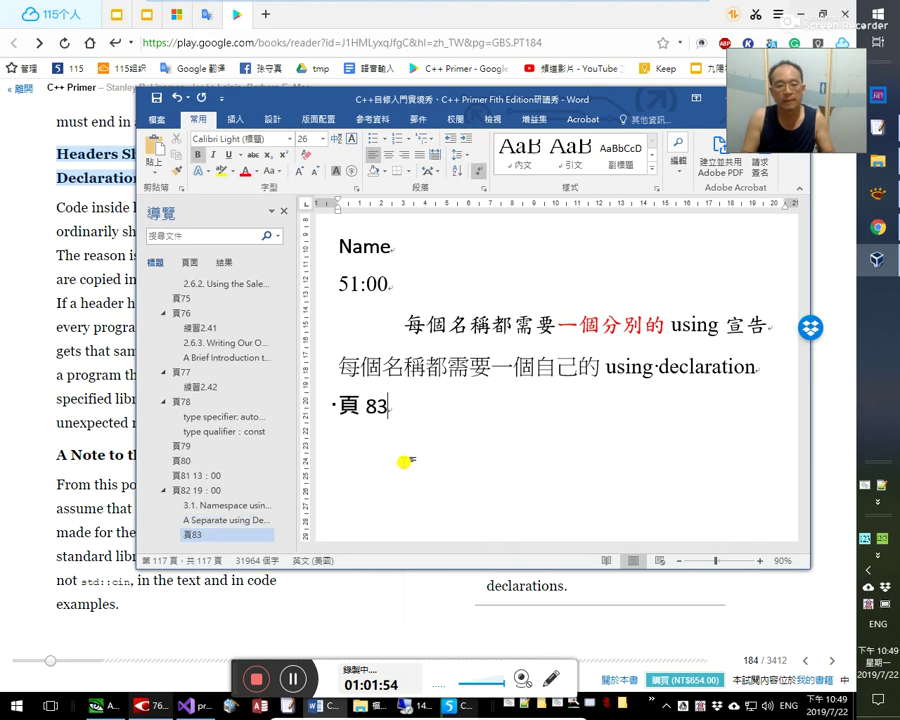
# - Paste the copied "Headers Should Not Include using Declarations" below the page heading and format it as Heading 3
pyautogui.press('Return')
pyautogui.hotkey('ctrl', 'v')
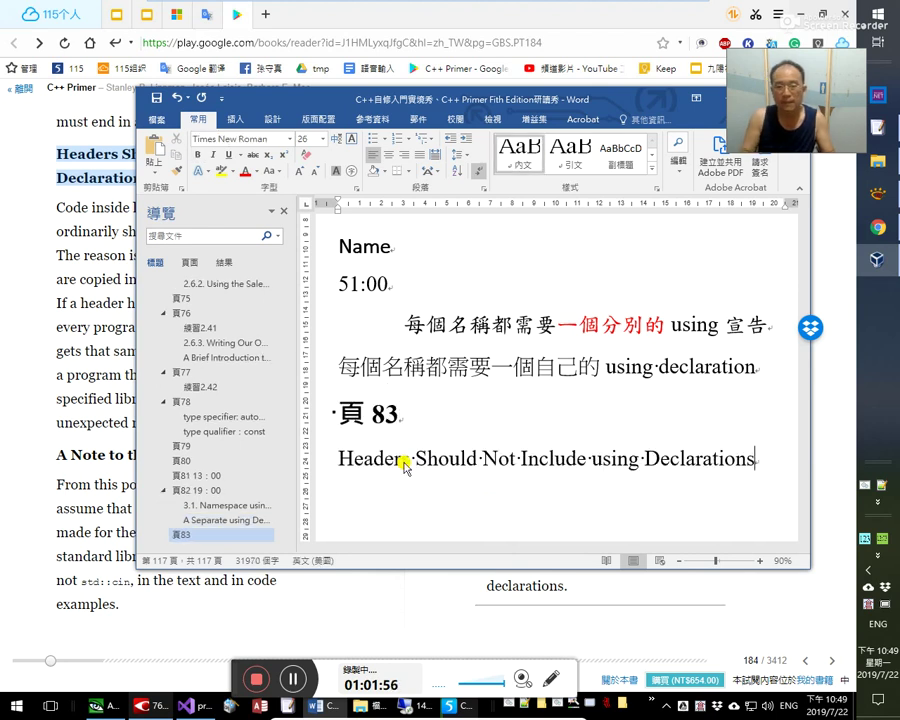
pyautogui.hotkey('ctrl', 'alt', '2')
pyautogui.hotkey('ctrl', 'alt', '3')
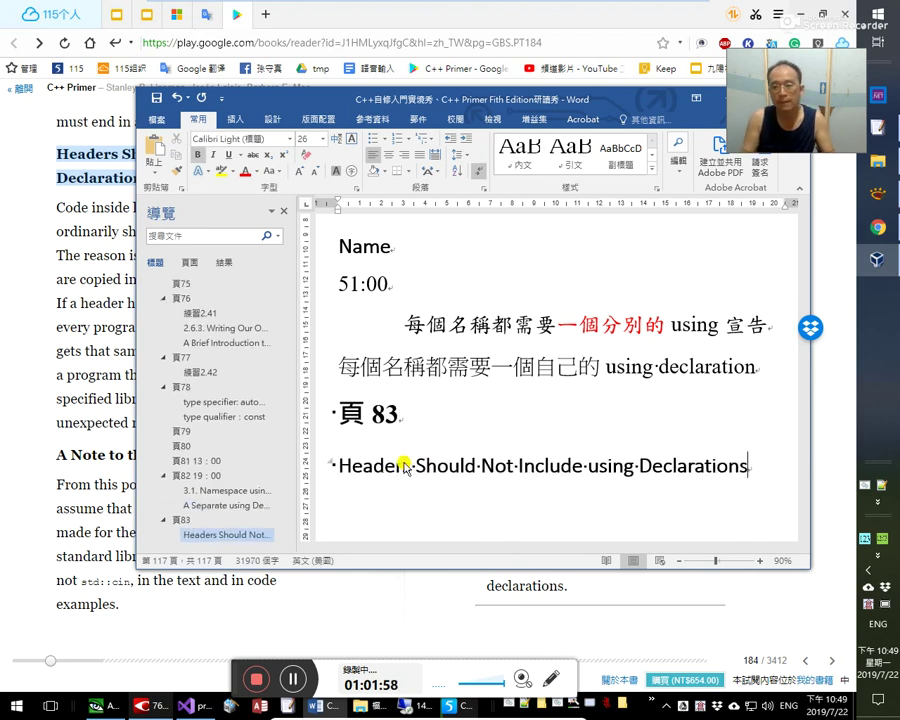
# - Add the timestamp "1：1：55" under the new section heading, with an empty line below it
pyautogui.press('Return')
pyautogui.write('1：01：55')
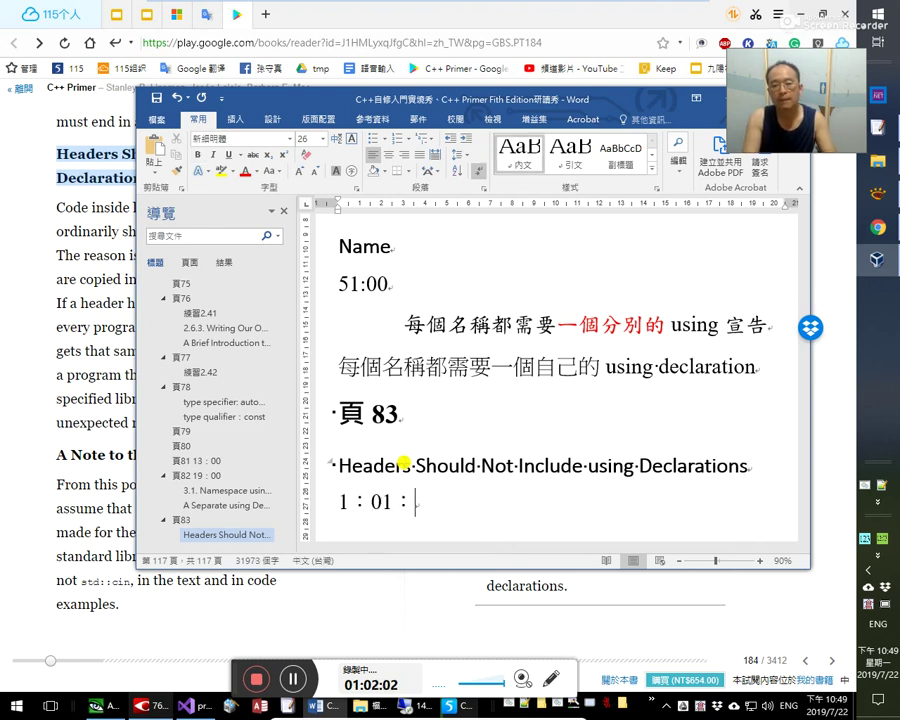
pyautogui.press('Return')
pyautogui.press('Left')
pyautogui.press('Left')
pyautogui.press('Left')
pyautogui.press('Left')
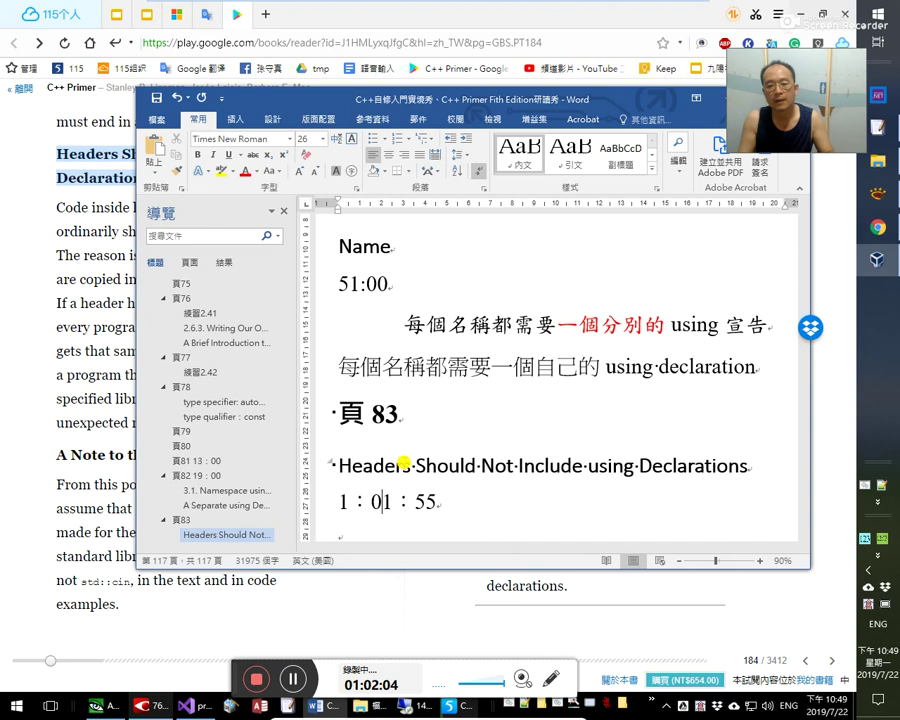
pyautogui.press('BackSpace')
pyautogui.press('Down')
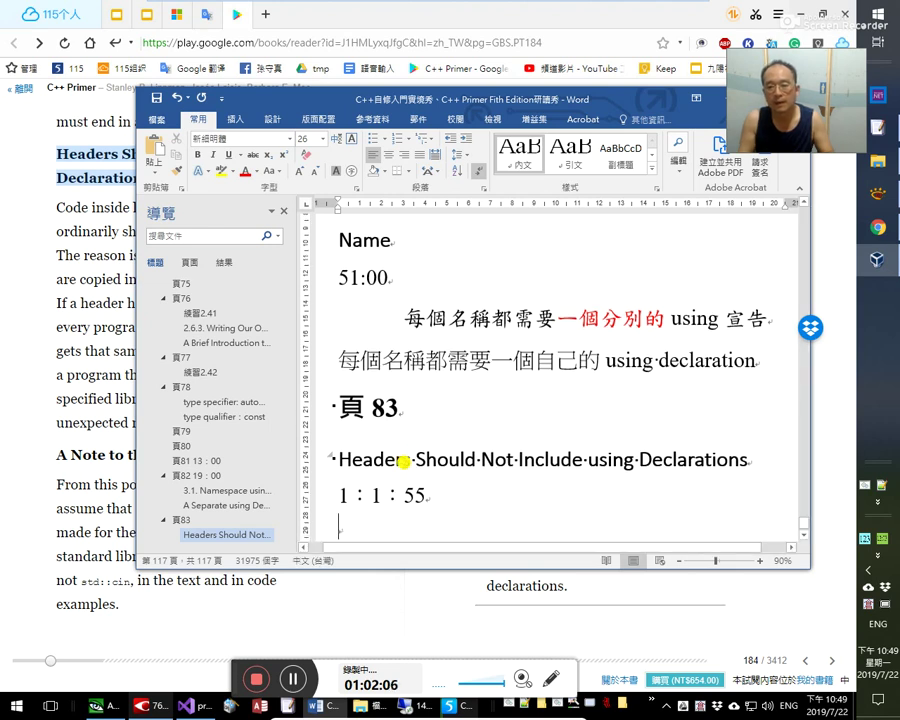
# - Read through the heading "Headers Should Not Include using Declarations" in the notes word by word
pyautogui.press('Up')
pyautogui.press('Up')
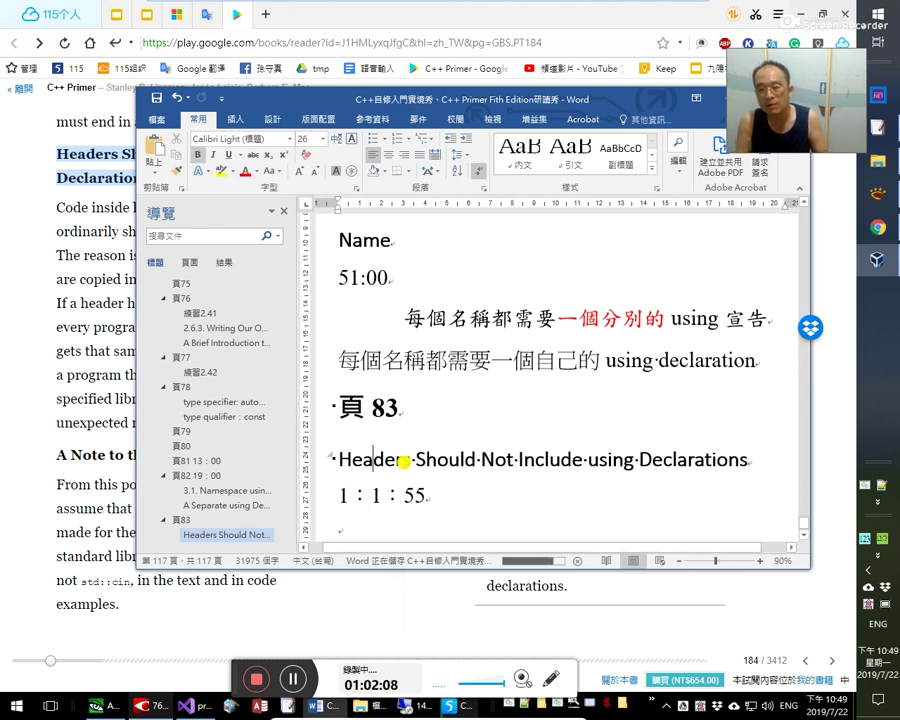
pyautogui.press('Right')
pyautogui.press('Right')
pyautogui.press('Right')
pyautogui.press('Right')
pyautogui.press('Right')
pyautogui.press('Right')
pyautogui.press('Right')
pyautogui.press('Right')
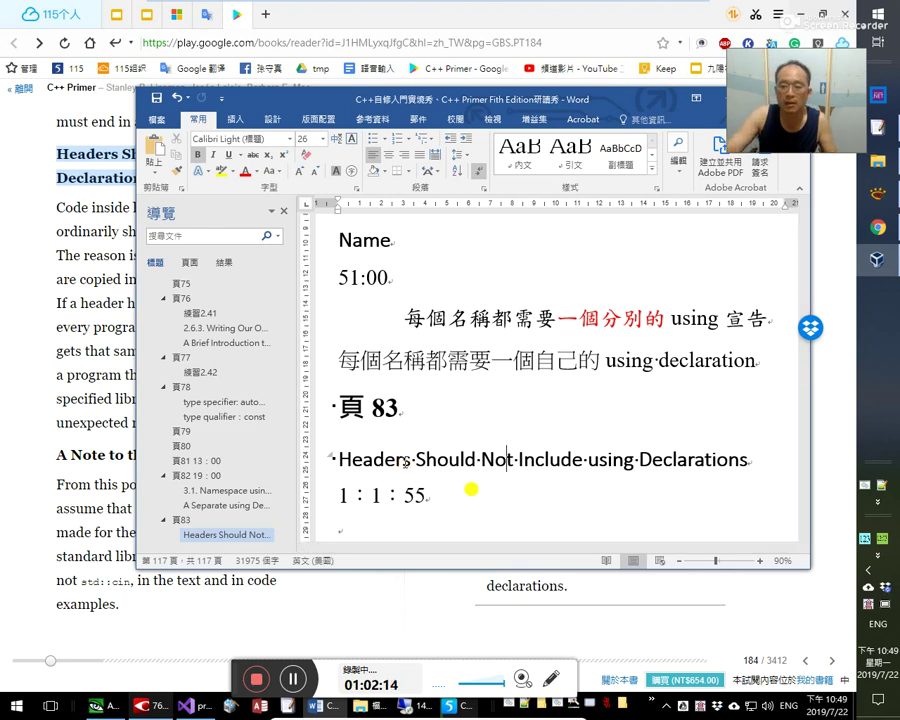
# - Return to the book in the browser, look up "header" in the section's paragraph and play its pronunciation
pyautogui.click(28, 156)
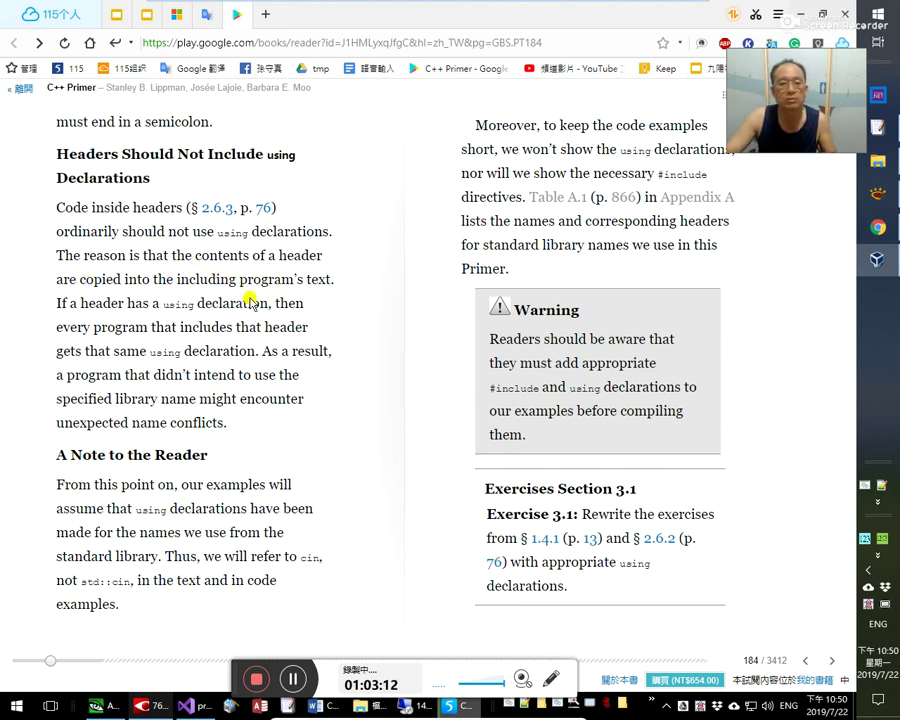
pyautogui.doubleClick(101, 305)
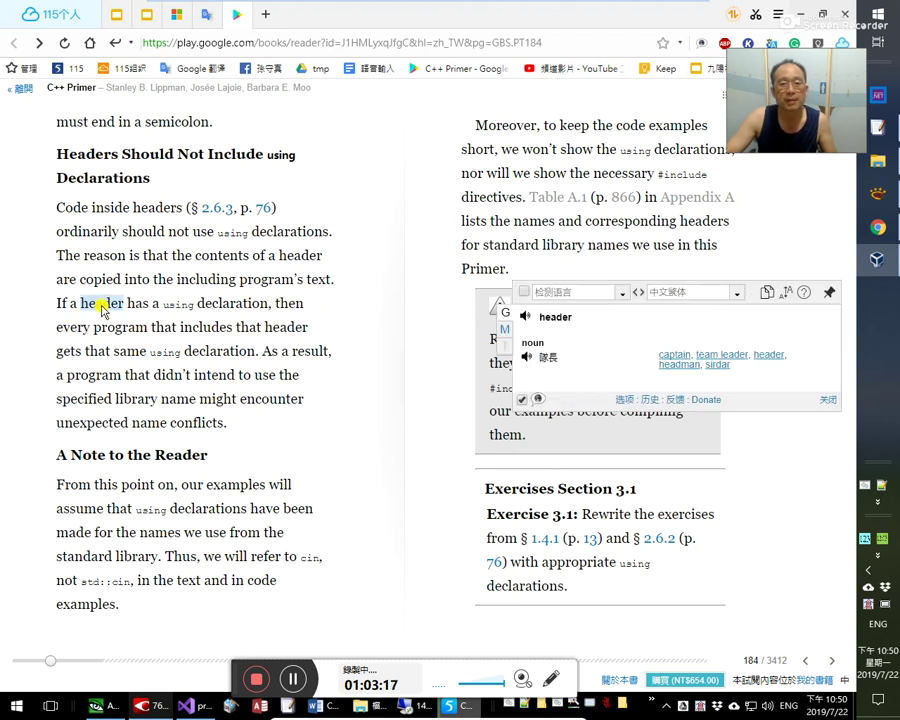
pyautogui.click(520, 320)
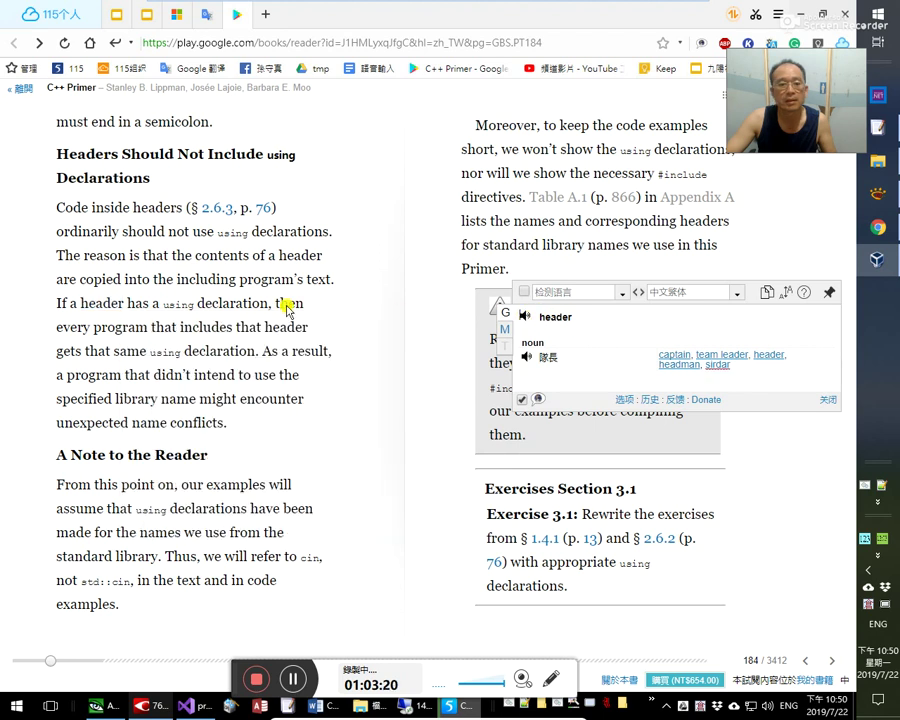
pyautogui.click(523, 317)
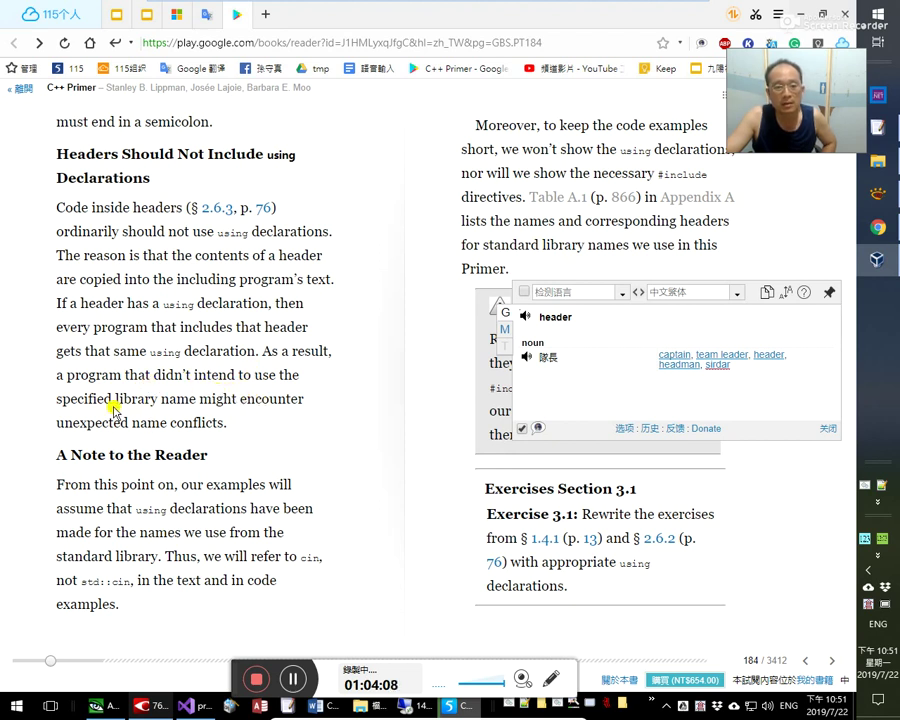
# - Translate the phrase "name conflicts" at the end of the paragraph and dismiss the translation
pyautogui.doubleClick(205, 424)
pyautogui.keyDown('shift'); pyautogui.click(134, 420); pyautogui.keyUp('shift')
pyautogui.rightClick(134, 418)
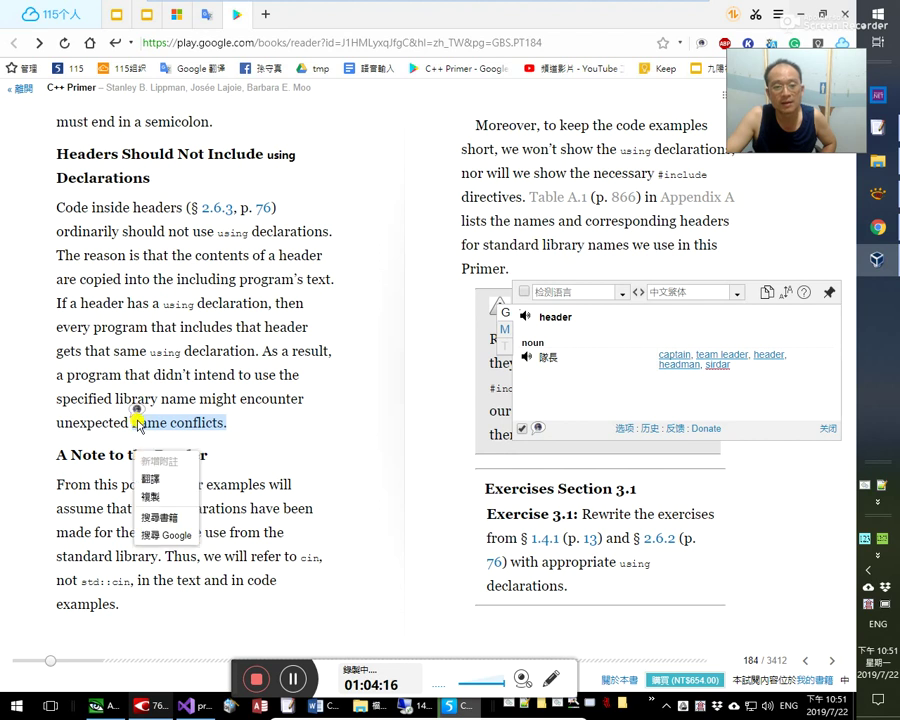
pyautogui.click(160, 480)
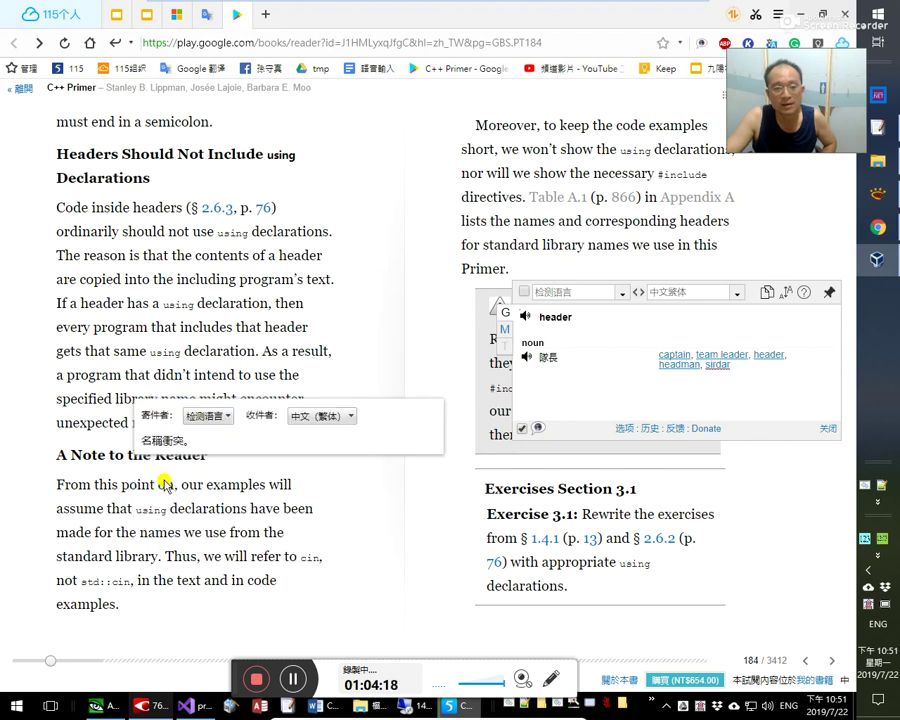
pyautogui.click(255, 383)
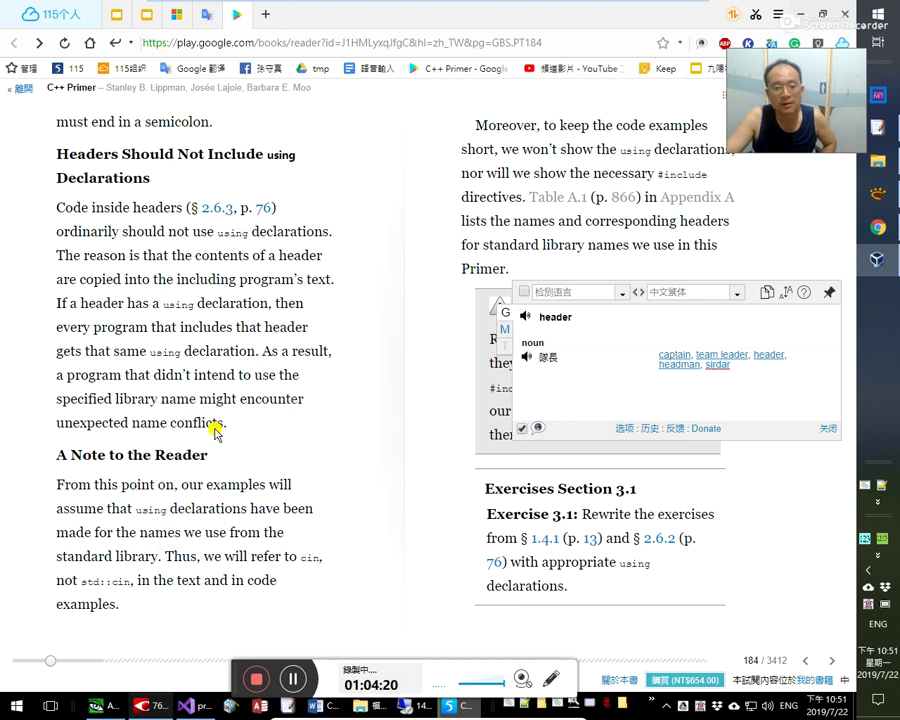
# - Look up the word "conflicts" and play the pronunciations of its translation and of the English word
pyautogui.doubleClick(213, 430)
pyautogui.click(523, 316)
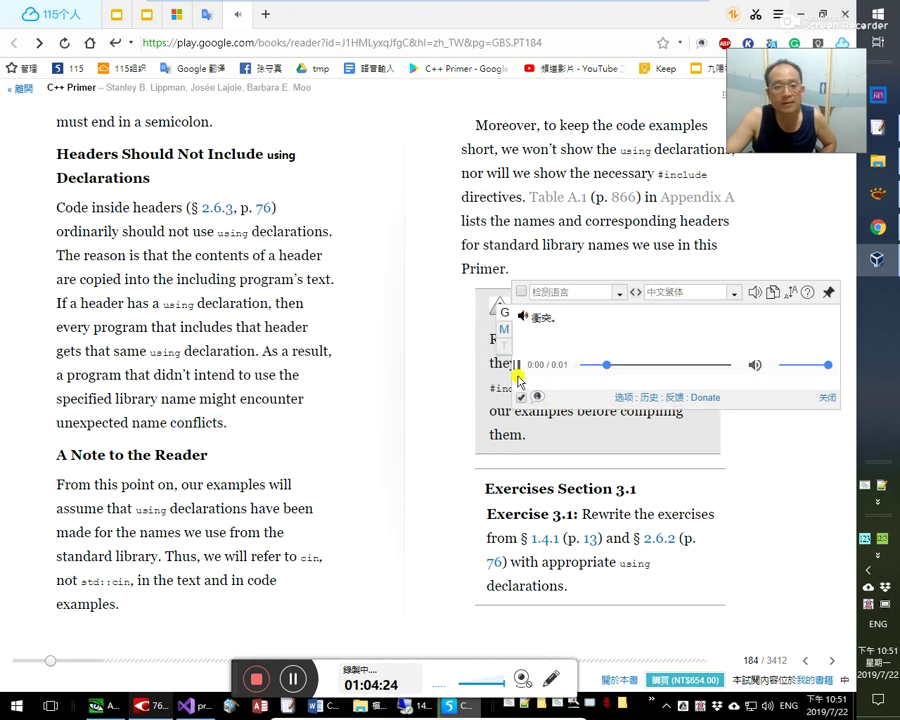
pyautogui.click(758, 293)
pyautogui.click(757, 294)
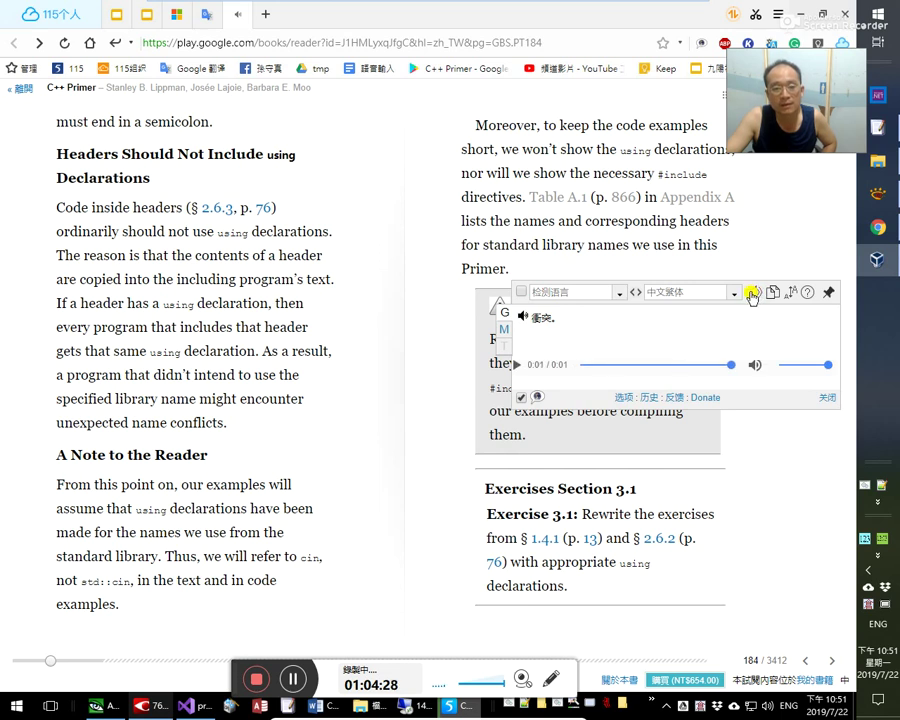
pyautogui.click(752, 294)
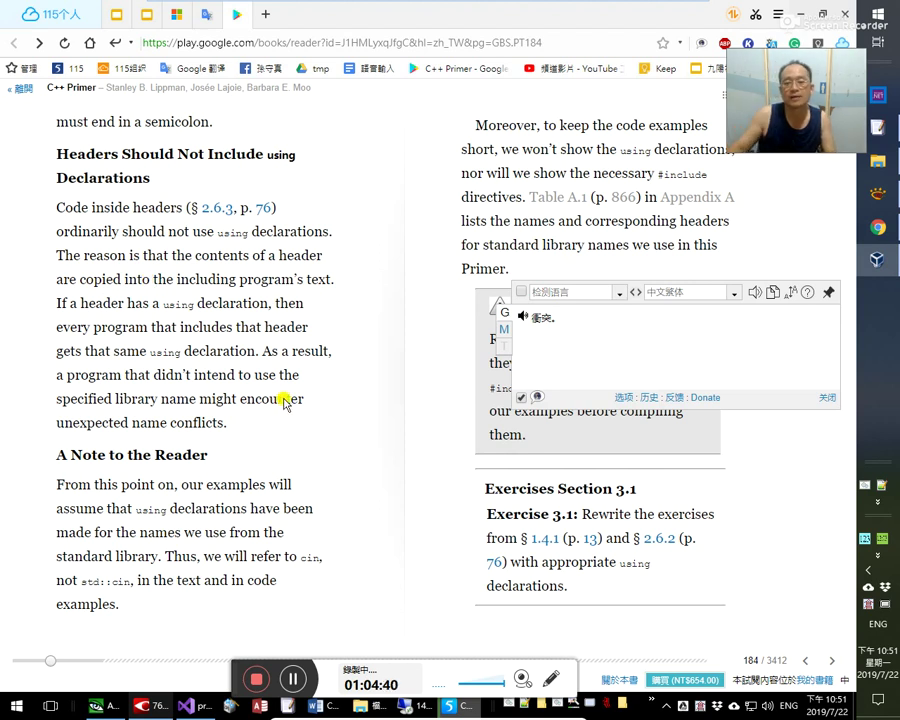
# - Switch to the Word notes and begin a new line below the 1：1：55 timestamp with "#include 其實就是"
pyautogui.hotkey('alt', 'Tab')
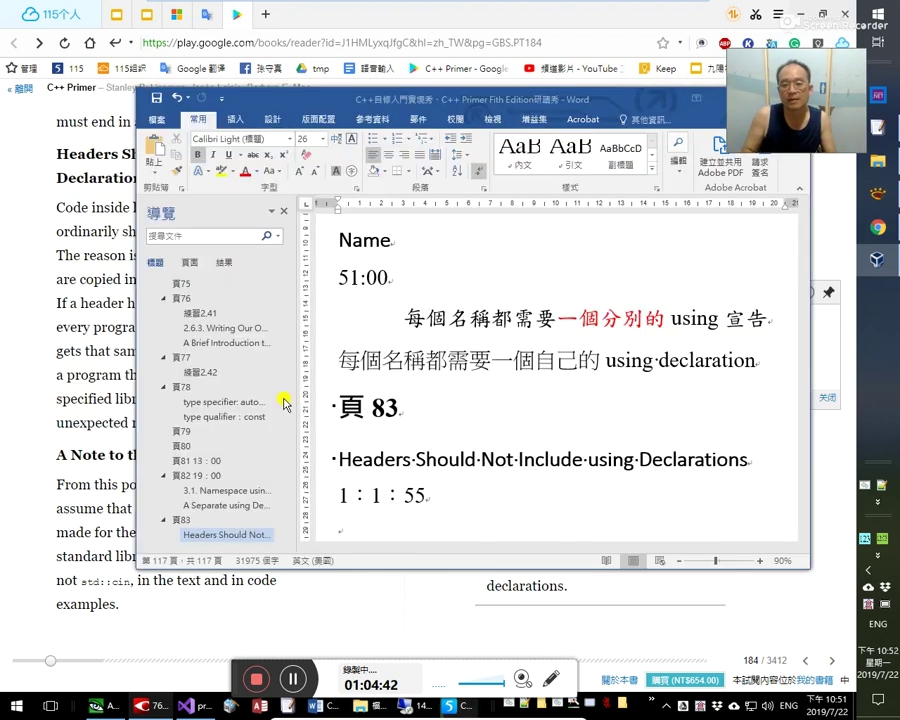
pyautogui.press('Return')
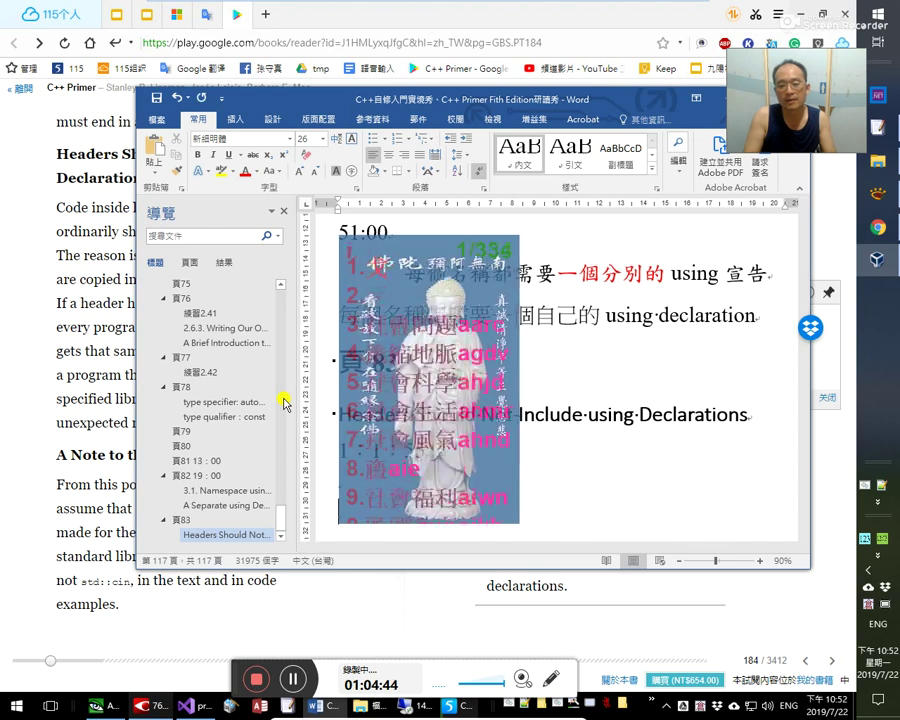
pyautogui.write('#cin')
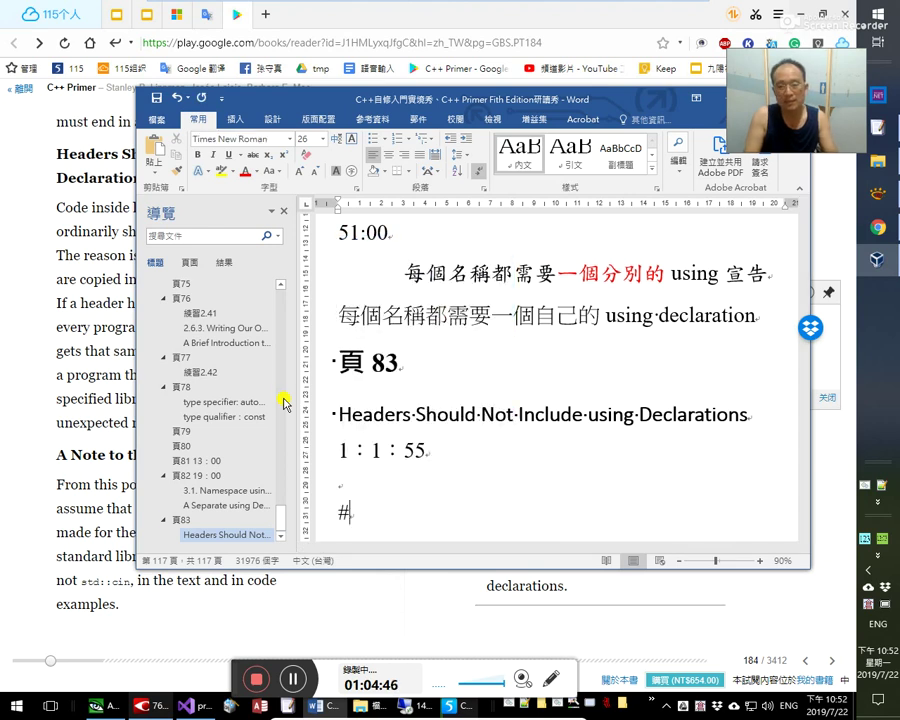
pyautogui.press('BackSpace')
pyautogui.press('BackSpace')
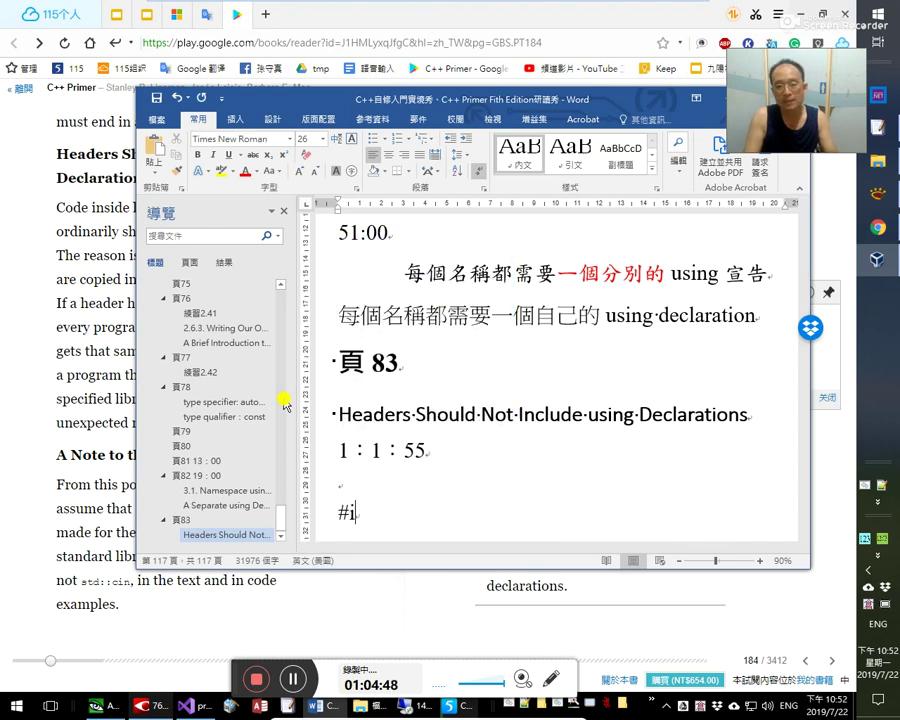
pyautogui.write('nclude')
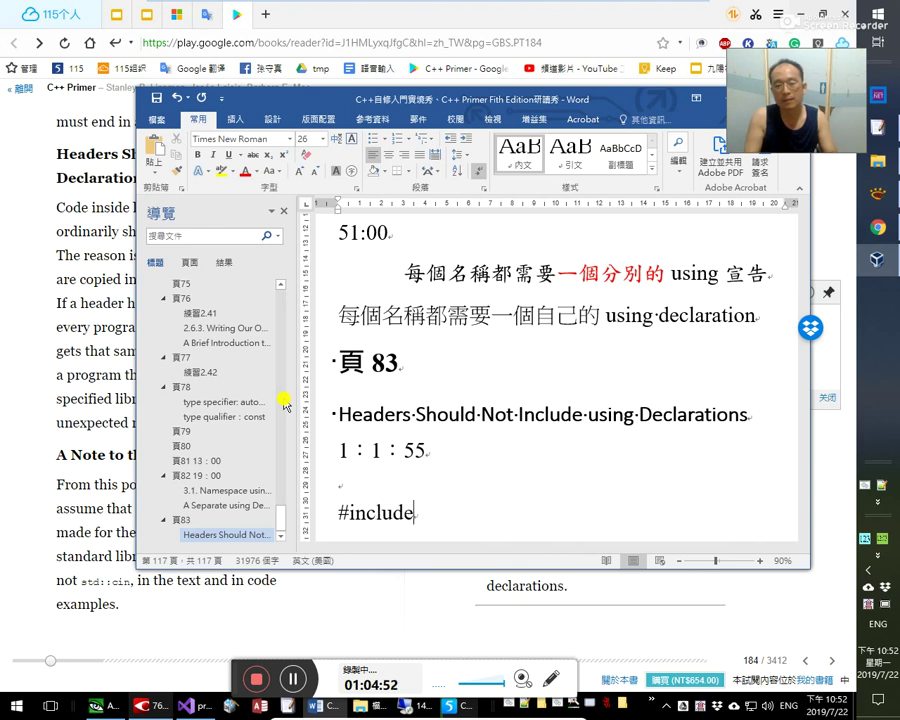
pyautogui.write(' 華就是')
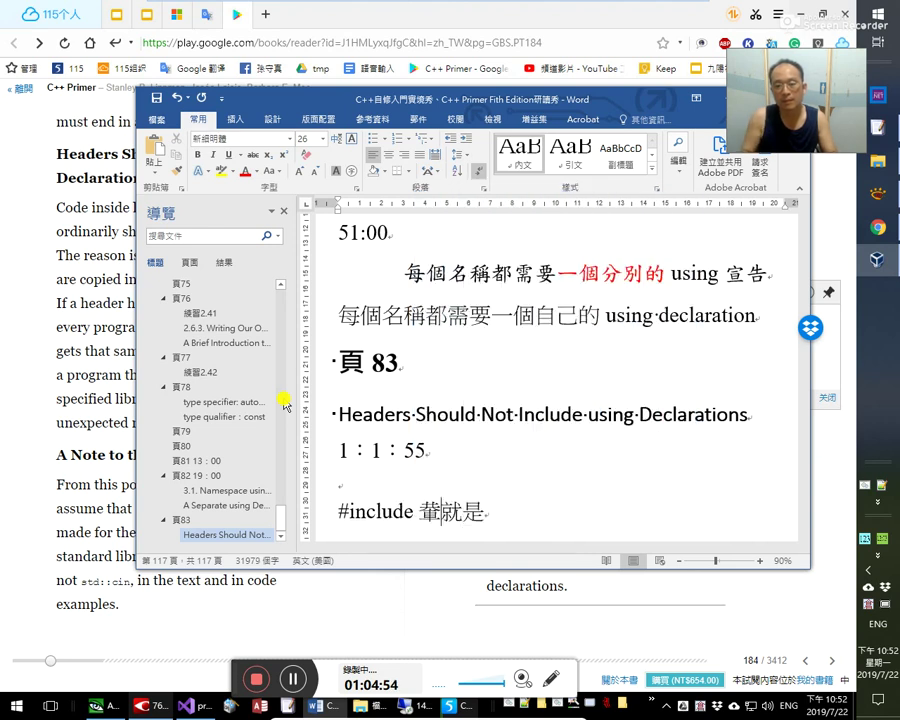
pyautogui.hotkey('shift', 'Left')
pyautogui.write('其實')
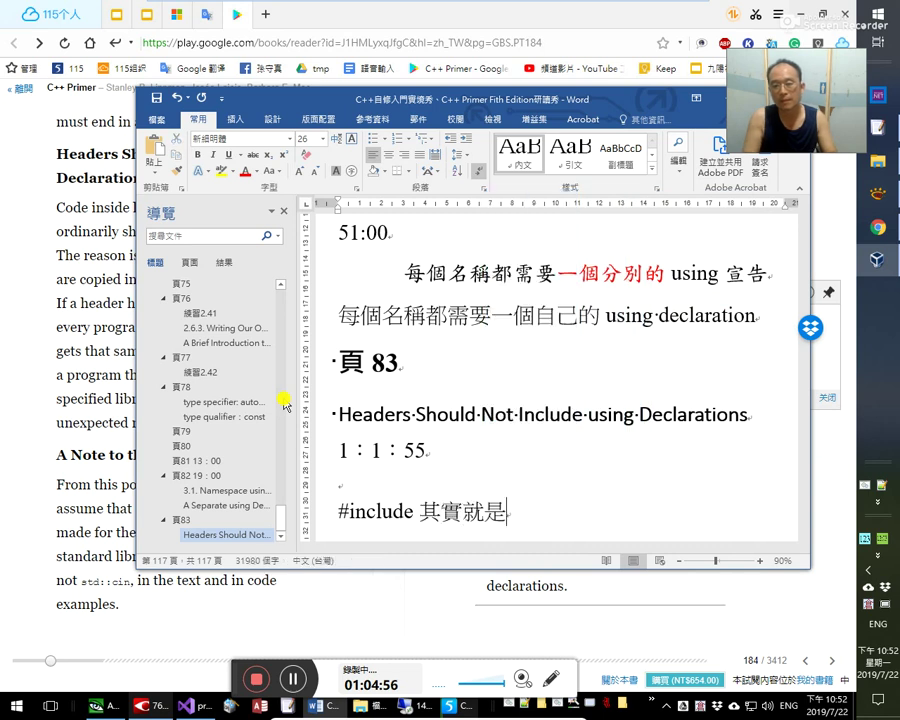
# - Complete the #include note with "把標頭檔的內容複製到本身程式碼所在的部分" and start a new line
pyautogui.write('把mc')
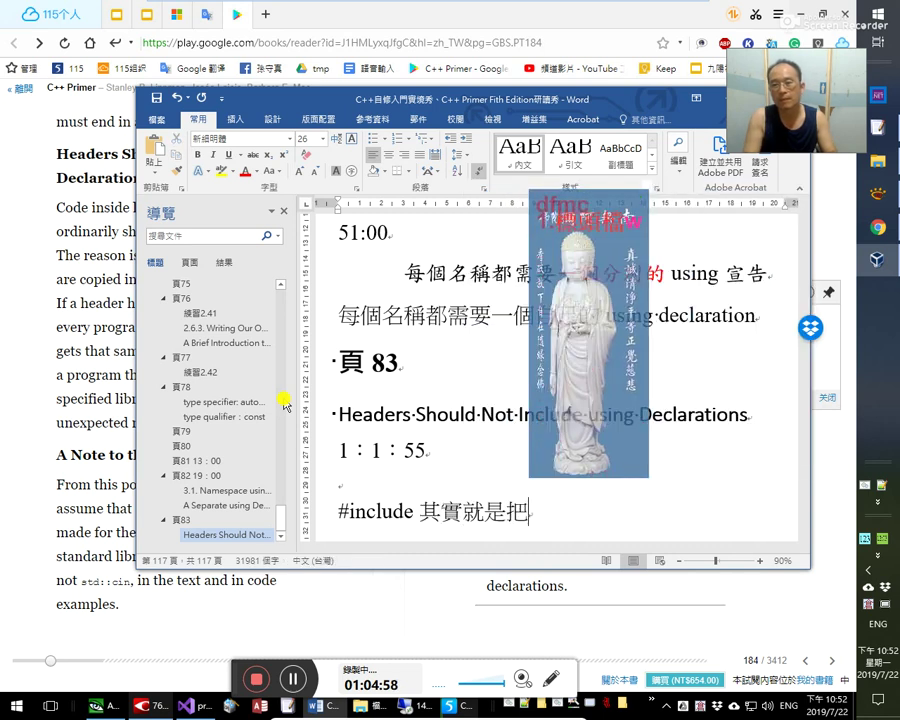
pyautogui.write('標頭檔的內容')
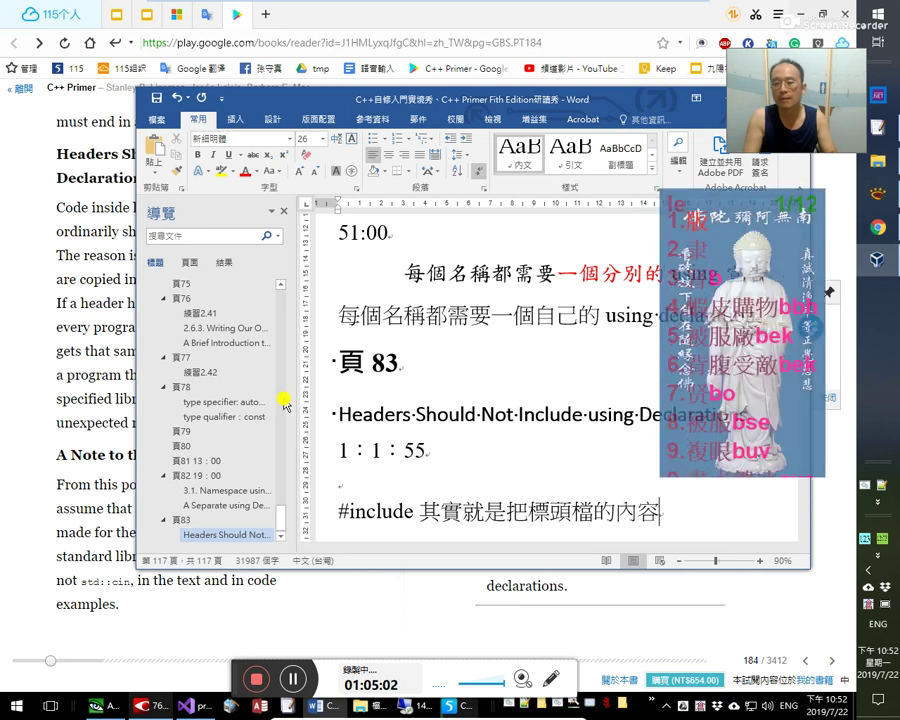
pyautogui.write('複製到')
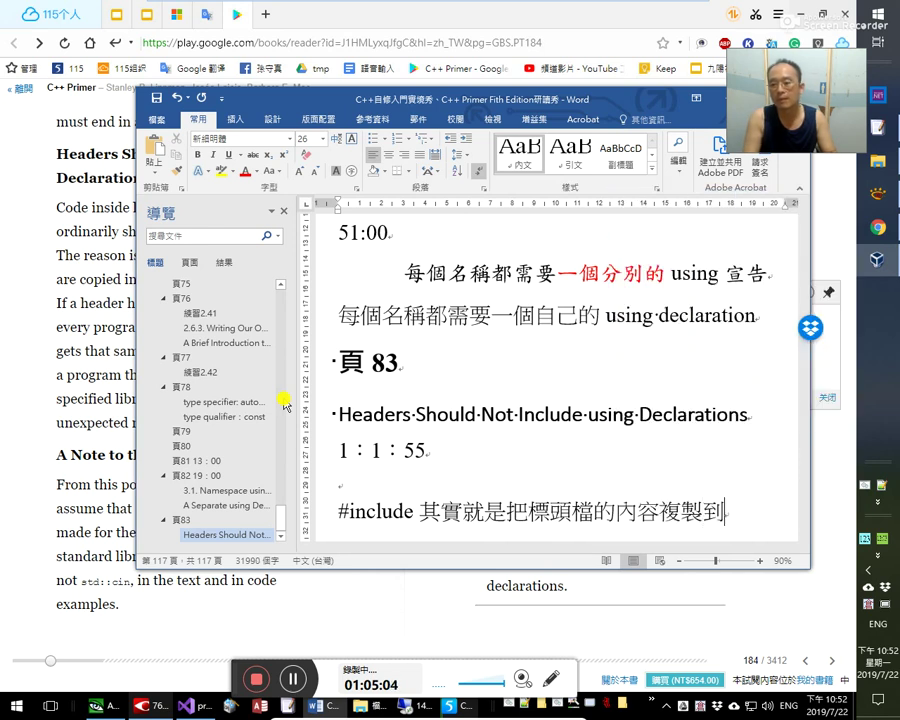
pyautogui.write('本身')
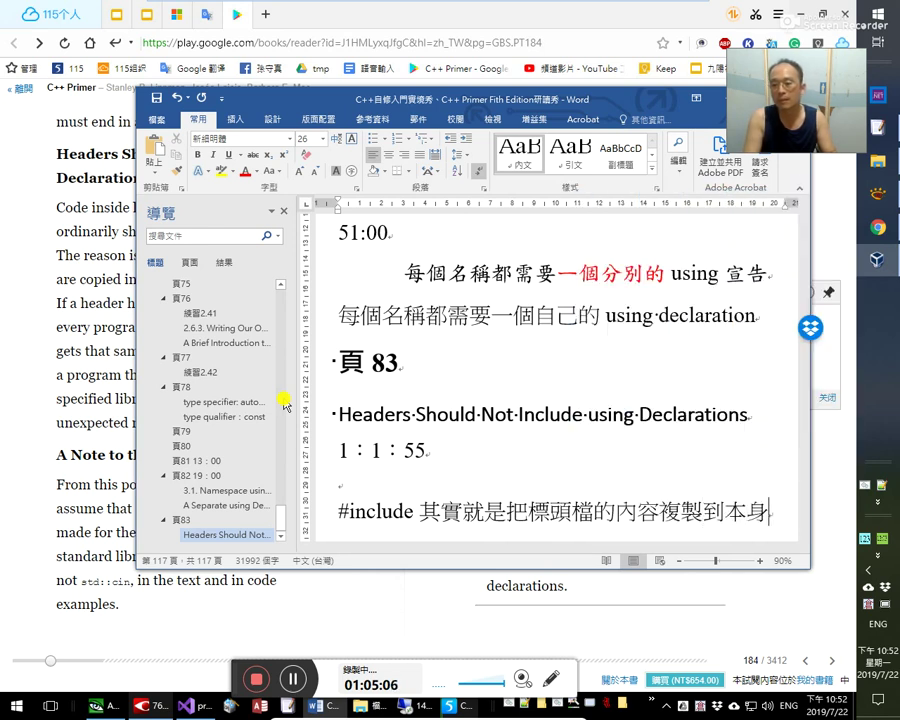
pyautogui.write('程式畷')
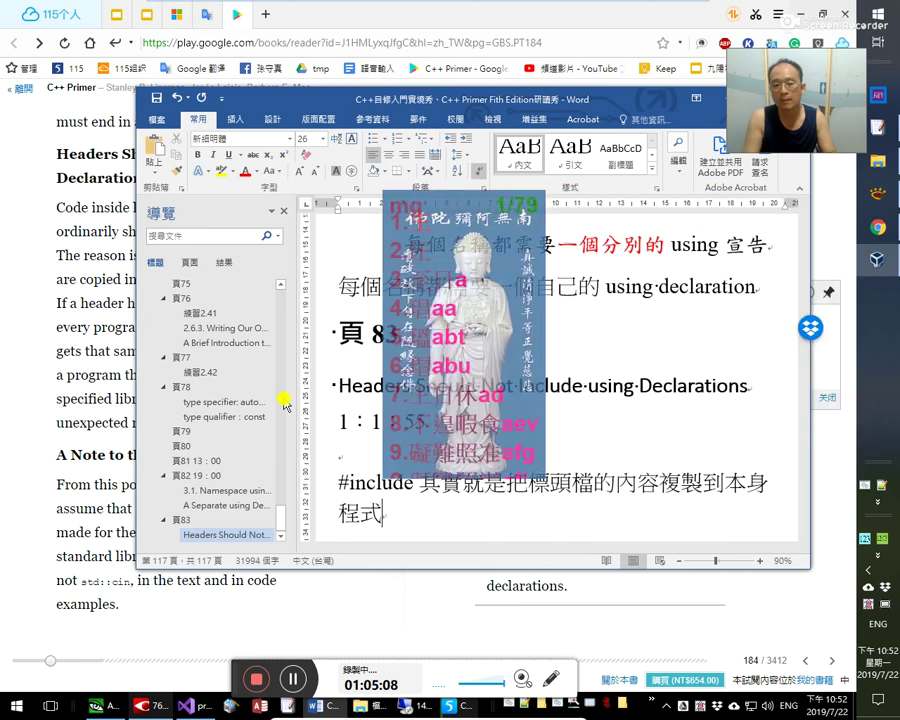
pyautogui.press('BackSpace')
pyautogui.press('BackSpace')
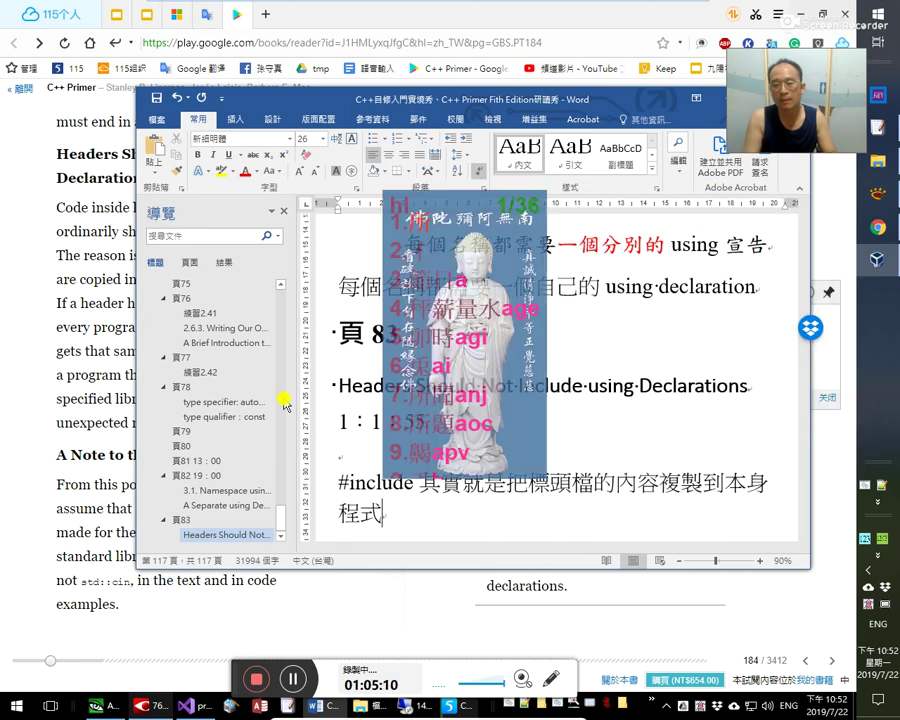
pyautogui.write('碼所在的')
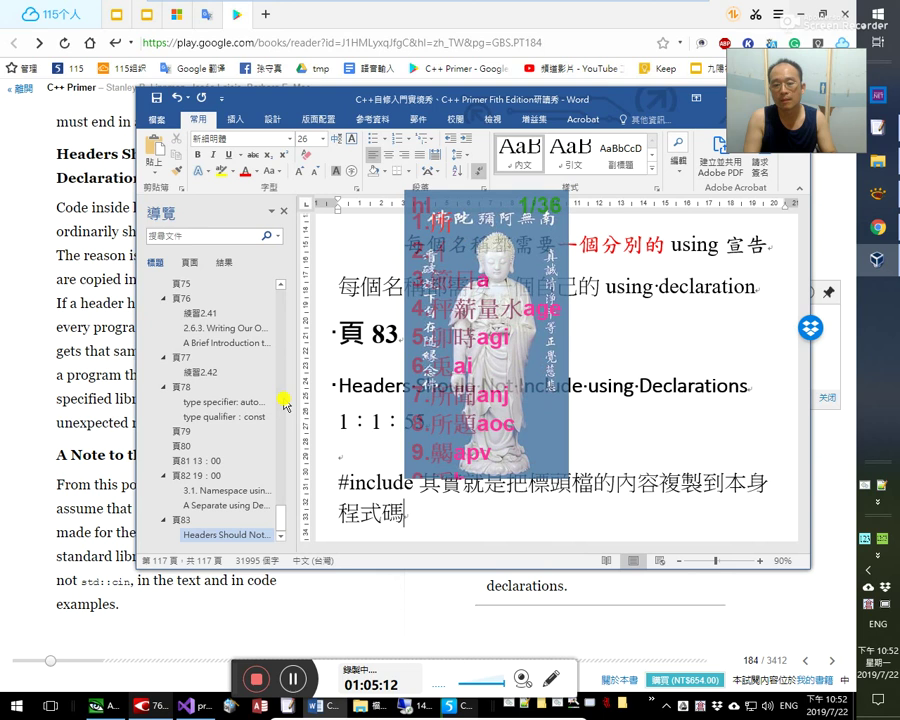
pyautogui.write('部分')
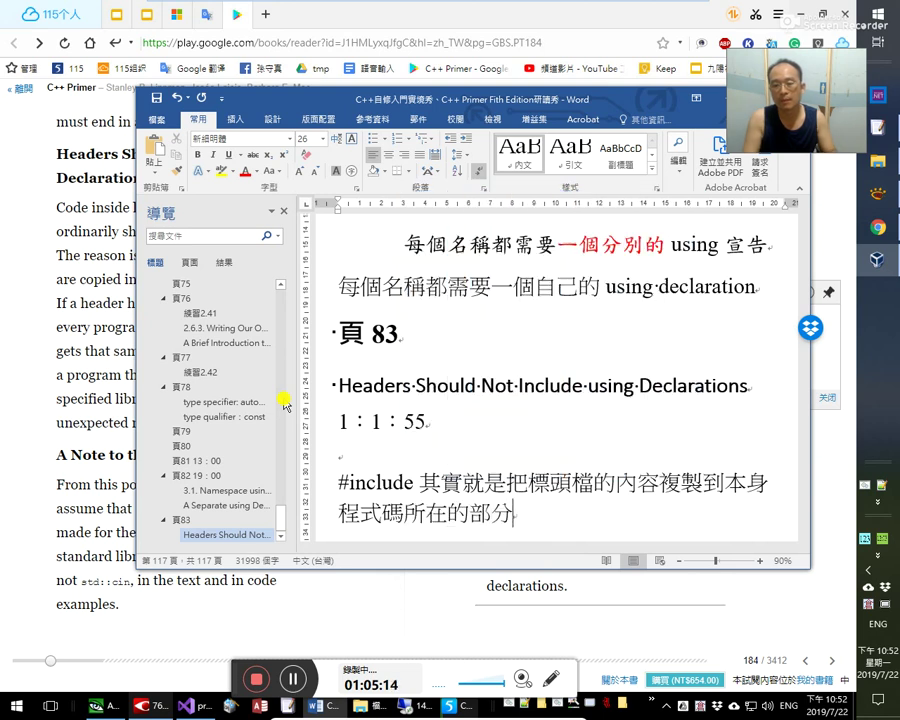
pyautogui.press('Return')
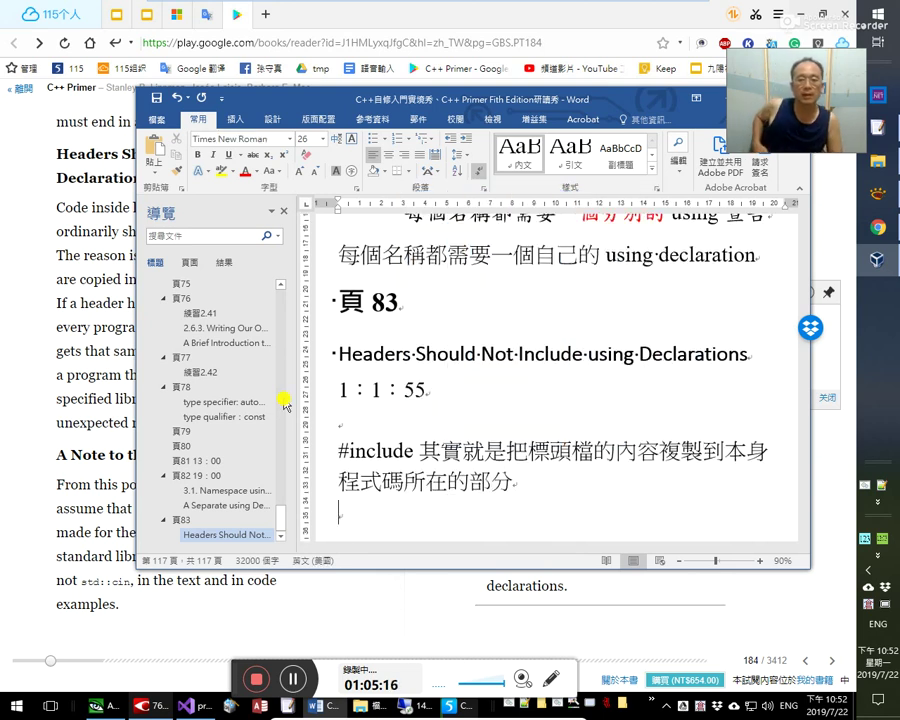
# - Return to the book in the browser, translate the phrase "From this point on," and dismiss the translation
pyautogui.hotkey('alt', 'Tab')
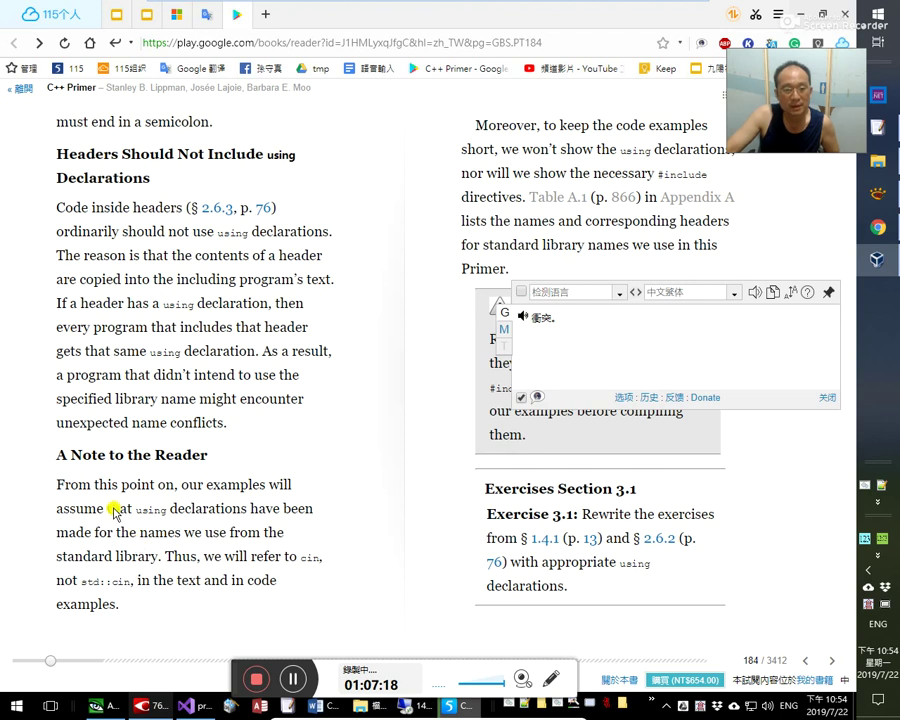
pyautogui.moveTo(60, 486); pyautogui.dragTo(176, 484)
pyautogui.rightClick(176, 484)
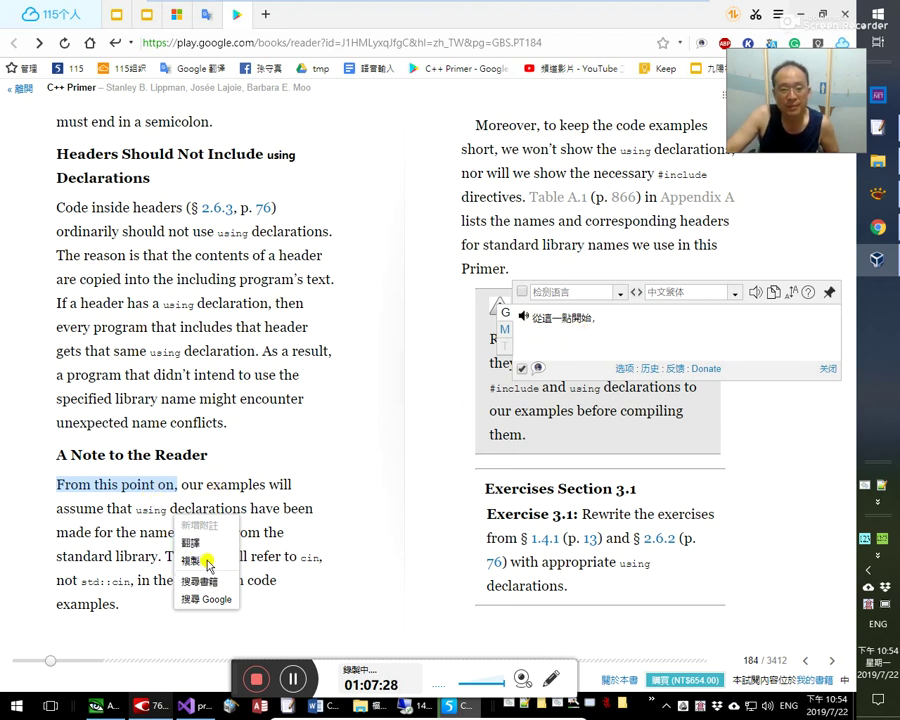
pyautogui.click(207, 541)
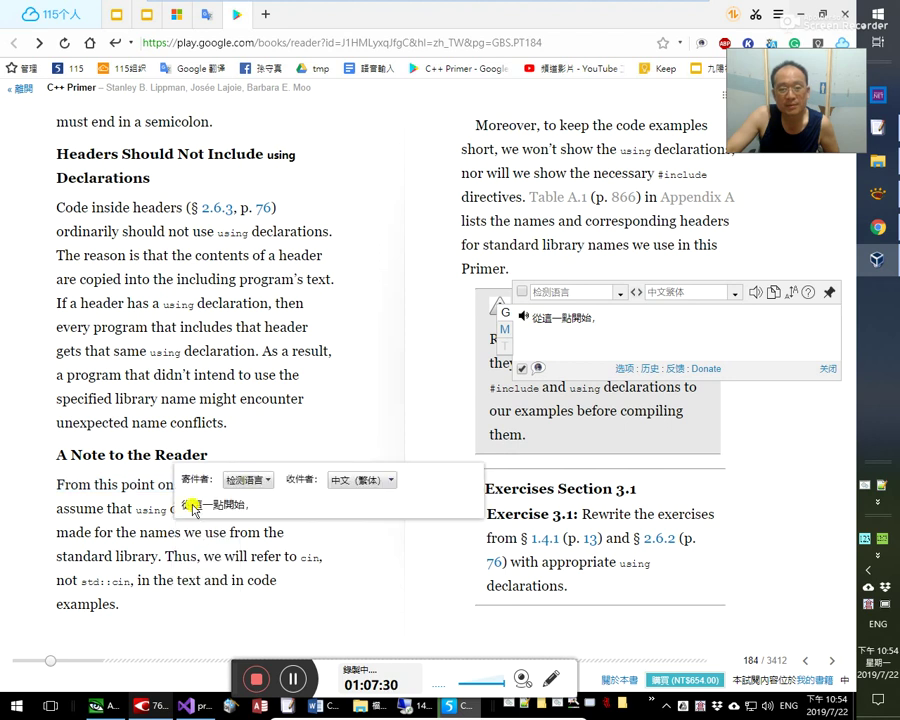
pyautogui.click(218, 445)
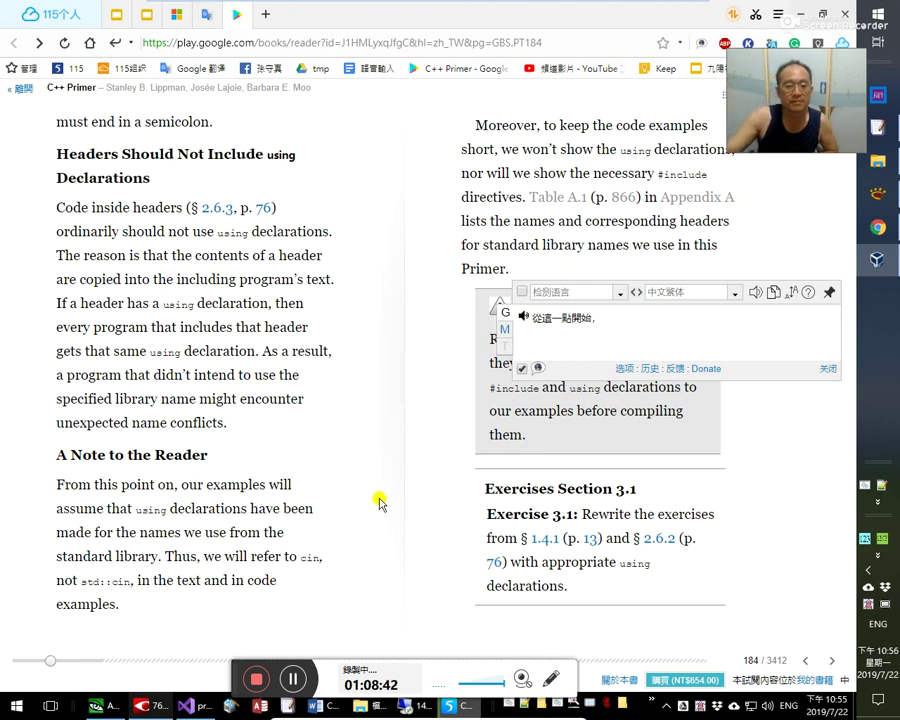
# - Copy the whole paragraph under "A Note to the Reader" and paste it into the Word notes below the #include note
pyautogui.moveTo(58, 484); pyautogui.dragTo(191, 611)
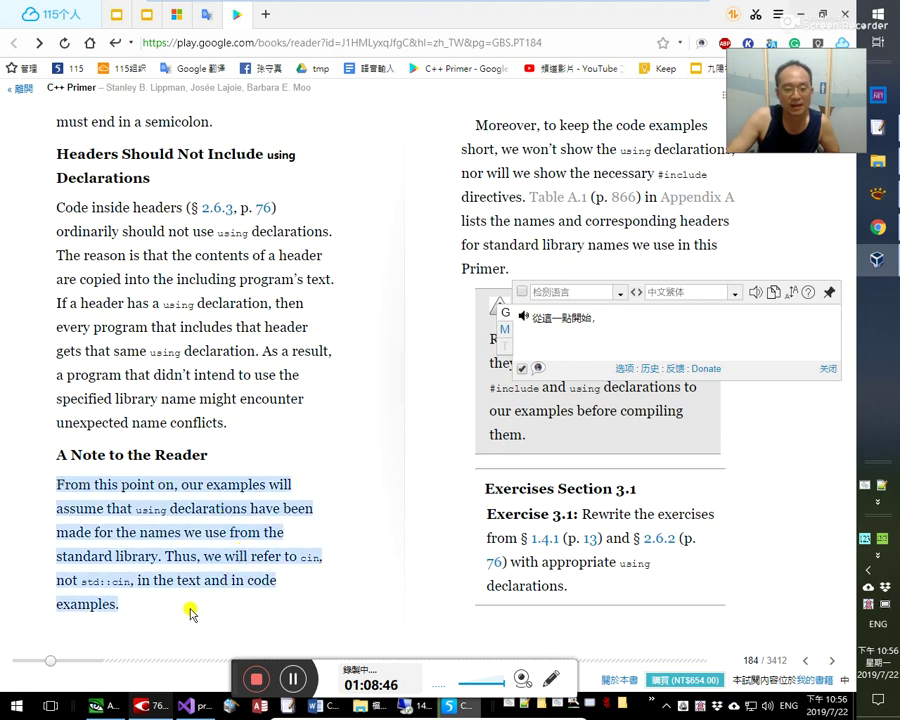
pyautogui.rightClick(186, 611)
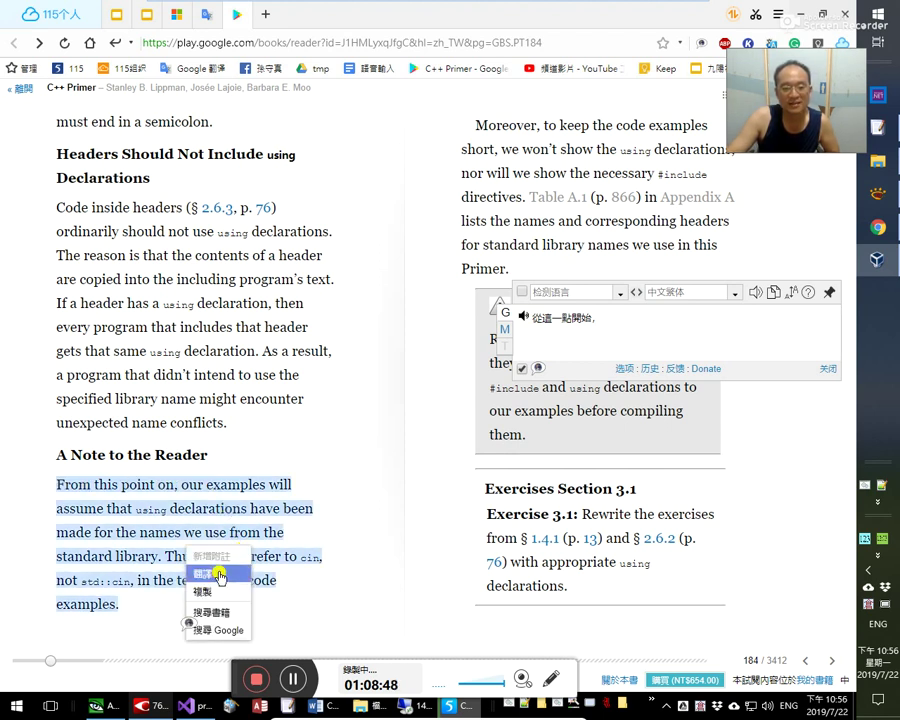
pyautogui.click(212, 595)
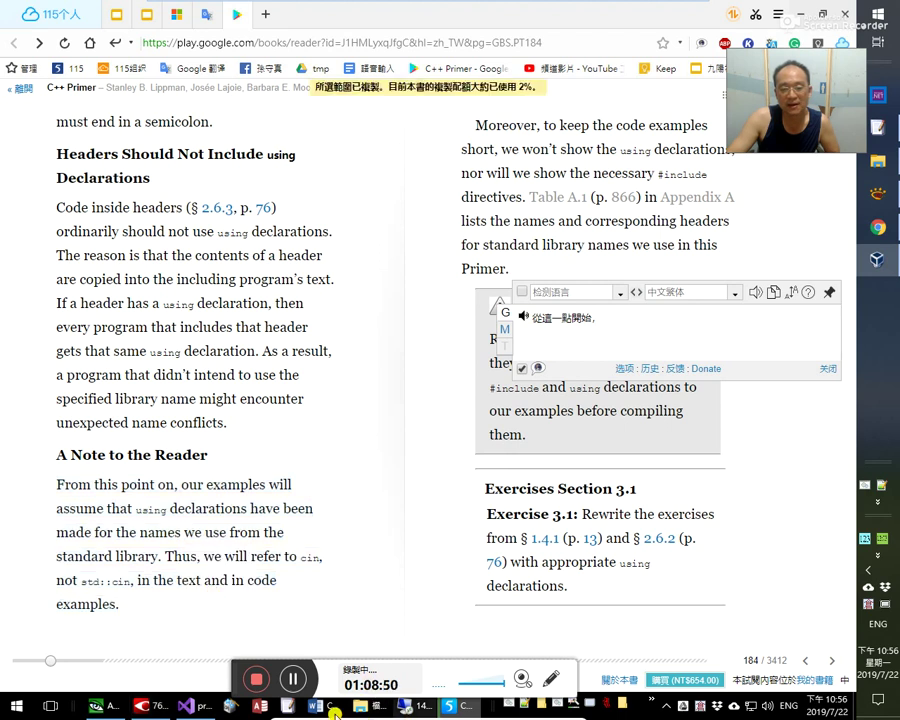
pyautogui.click(350, 703)
pyautogui.click(494, 481)
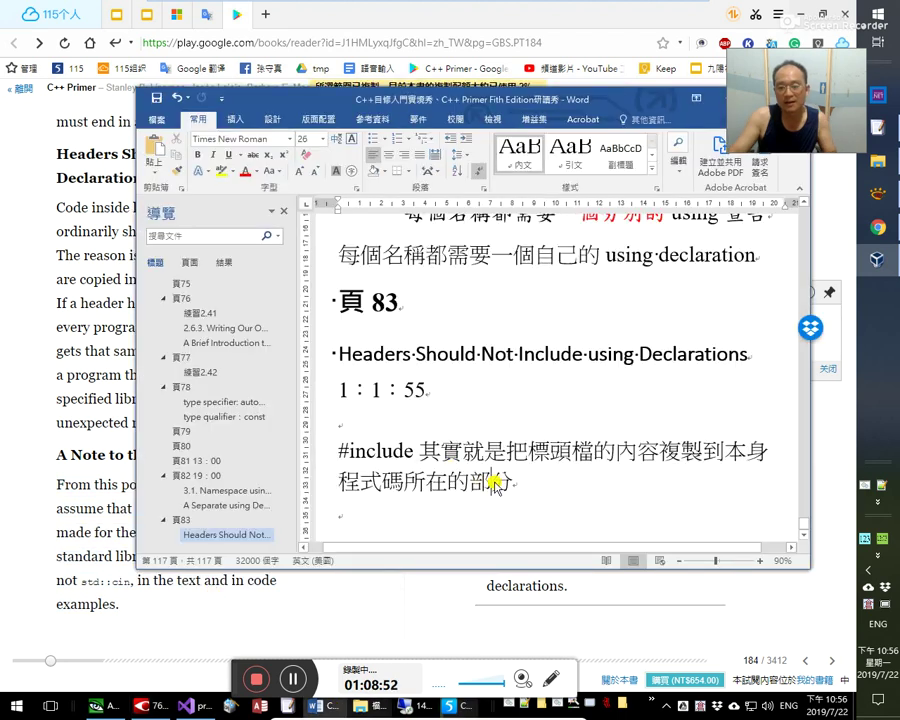
pyautogui.hotkey('ctrl', 'v')
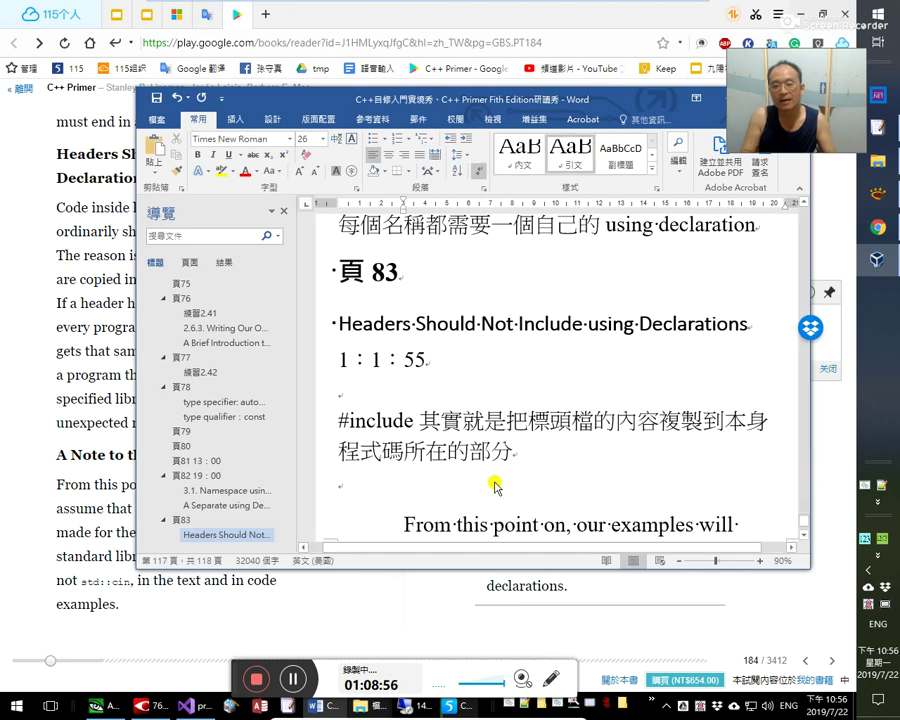
pyautogui.click(494, 481)
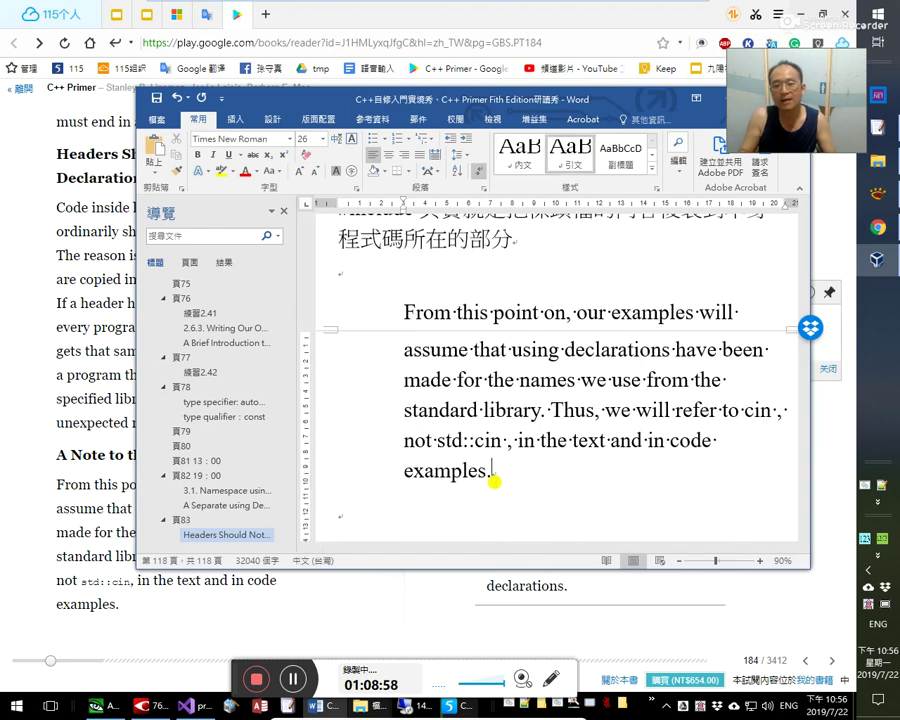
# - Add the line "point 七星大法" below the pasted quotation, with 七星大法 in the small red script style
pyautogui.press('Return')
pyautogui.write('po')
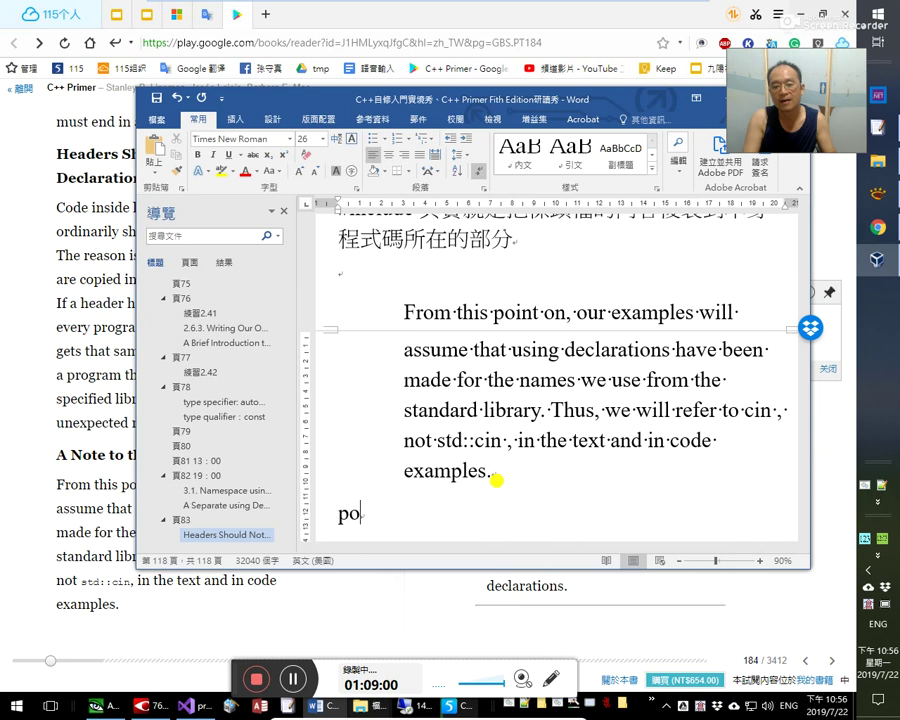
pyautogui.write('int 七星大法')
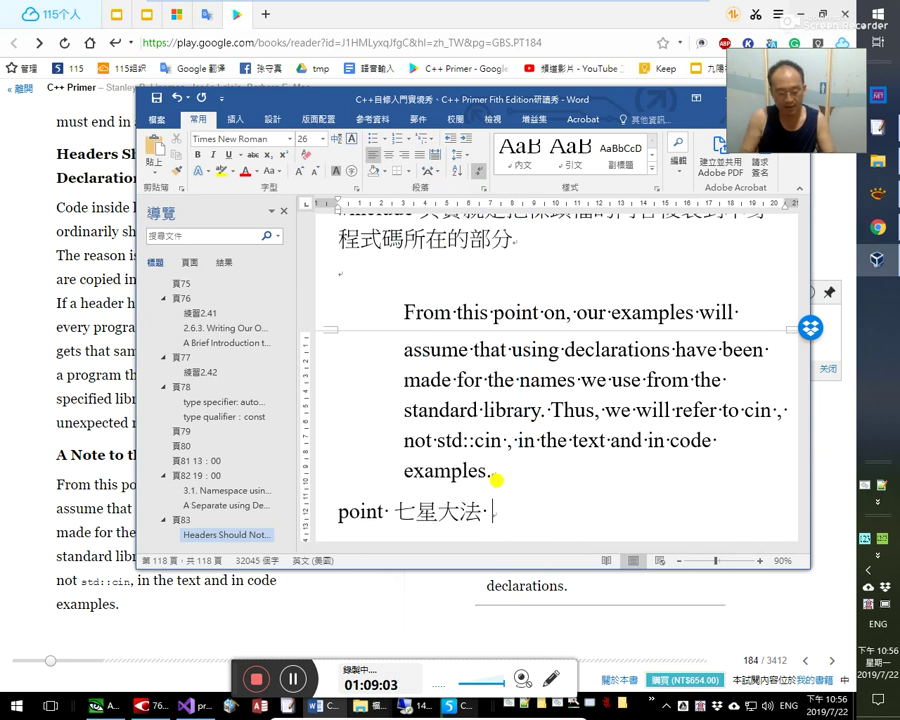
pyautogui.press('Return')
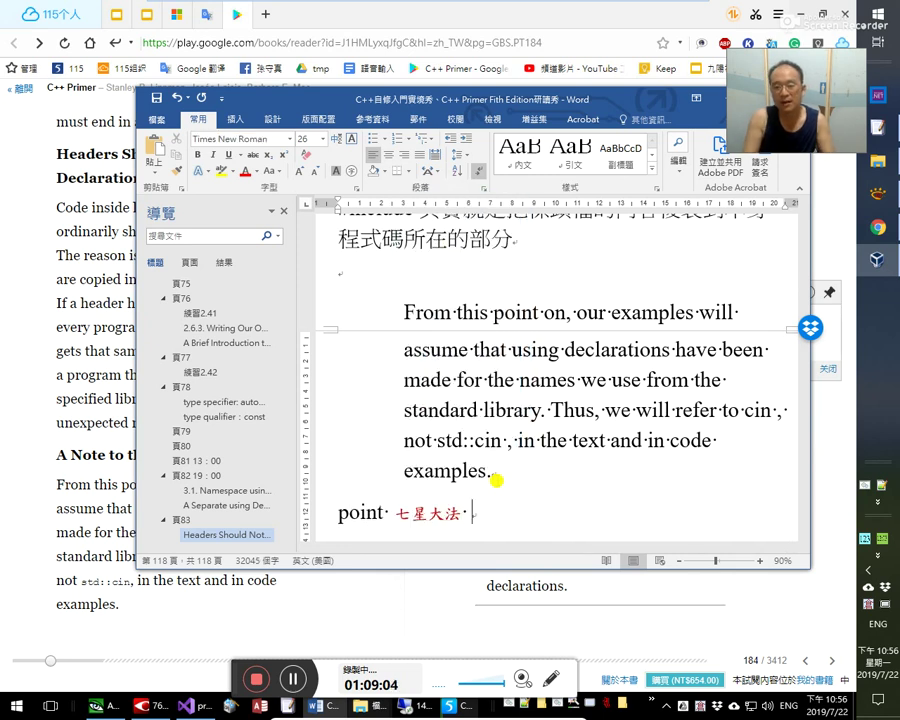
# - Add "空間→時間" after 七星大法 on the point line and start a new line
pyautogui.write('空間')
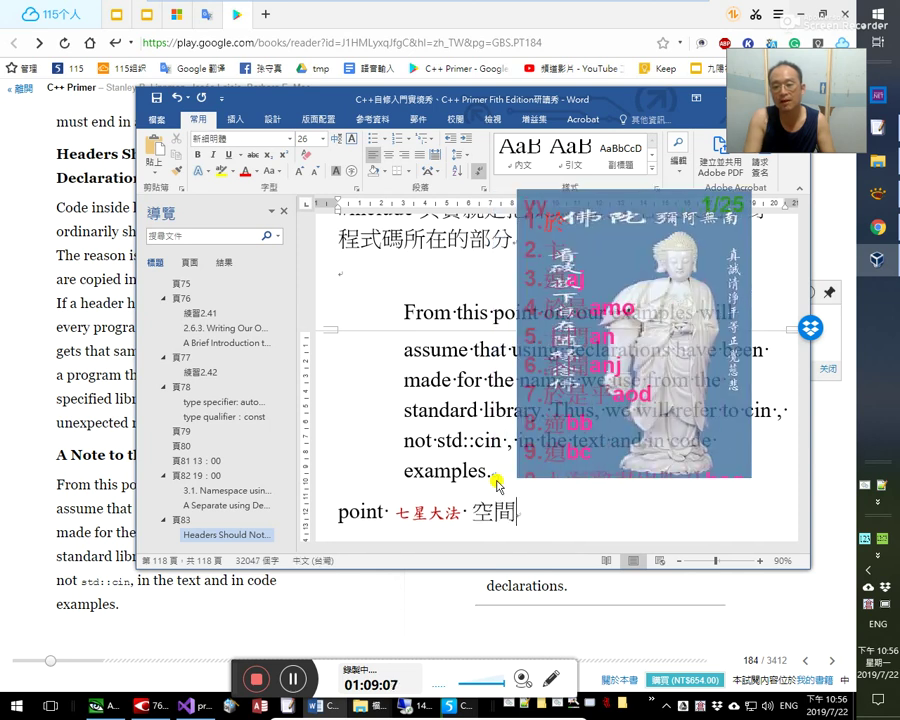
pyautogui.press('Escape')
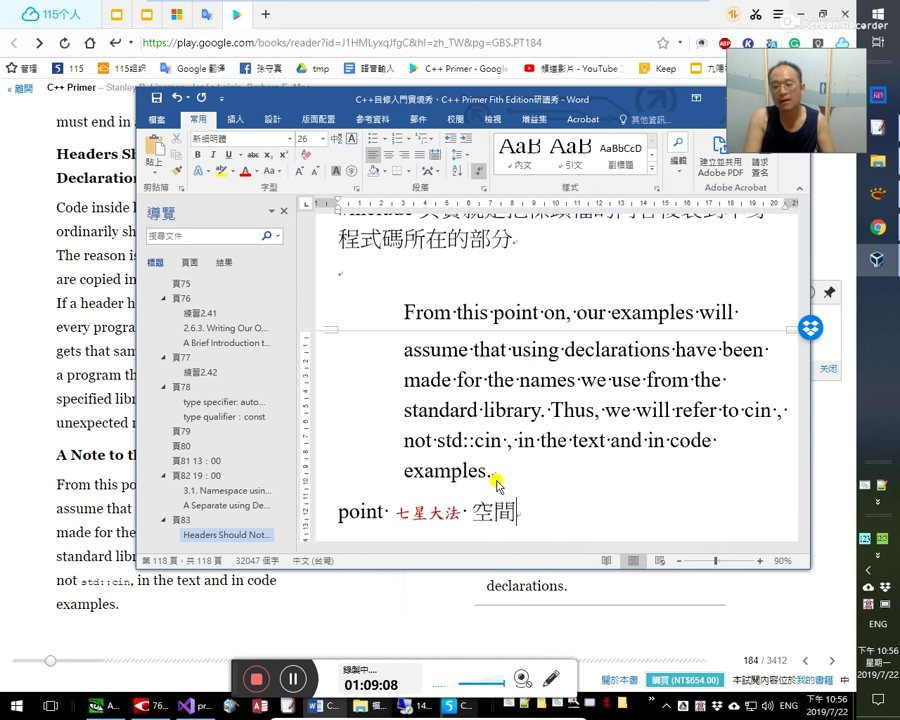
pyautogui.write('誹謗罪')
pyautogui.press('BackSpace')
pyautogui.press('BackSpace')
pyautogui.press('BackSpace')
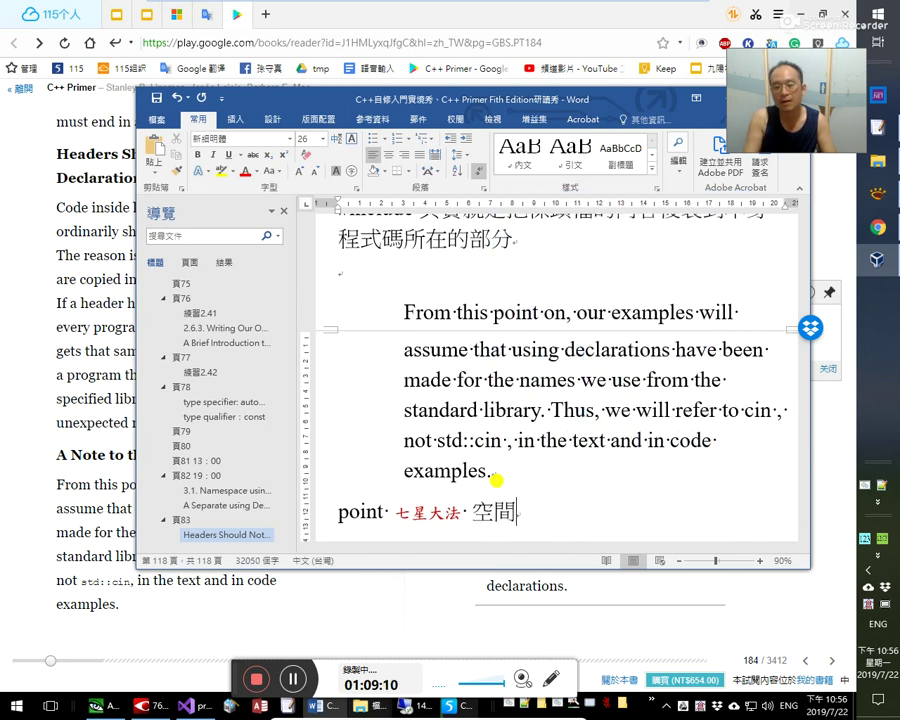
pyautogui.press('BackSpace')
pyautogui.write('間')
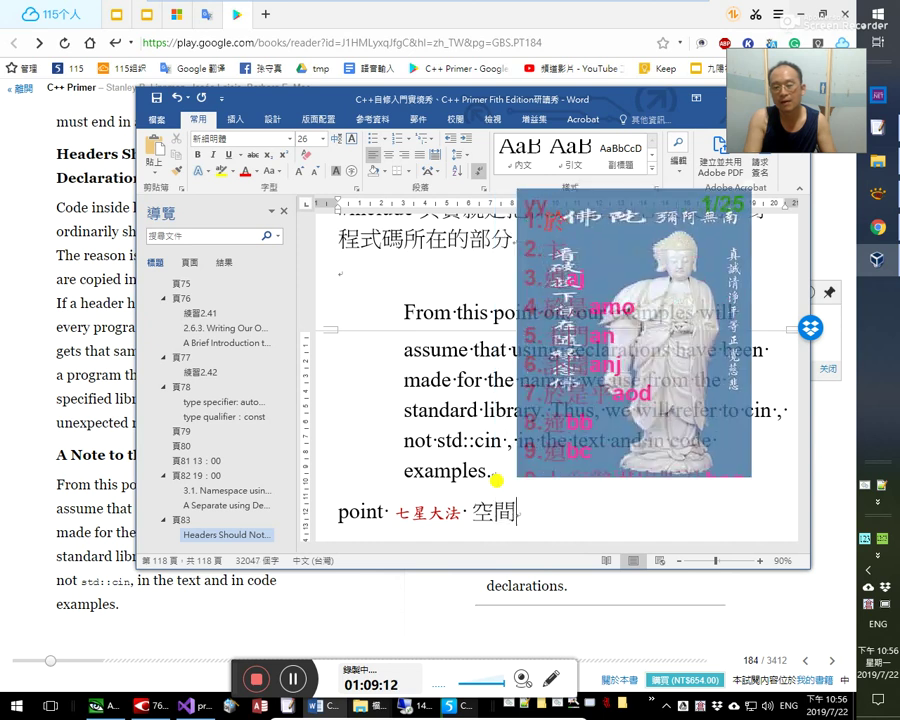
pyautogui.write('→時間')
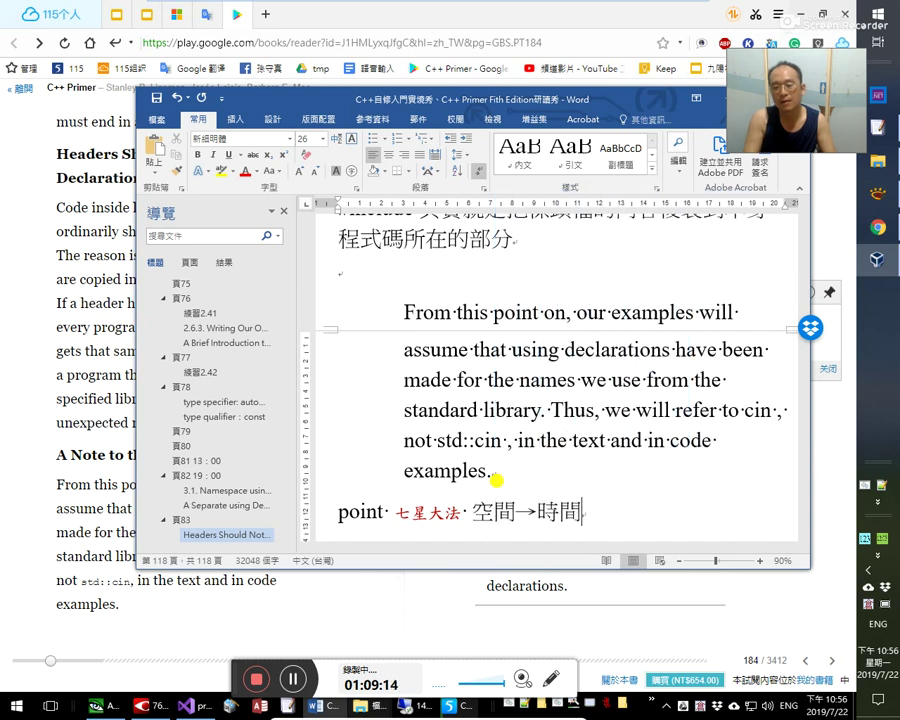
pyautogui.press('Return')
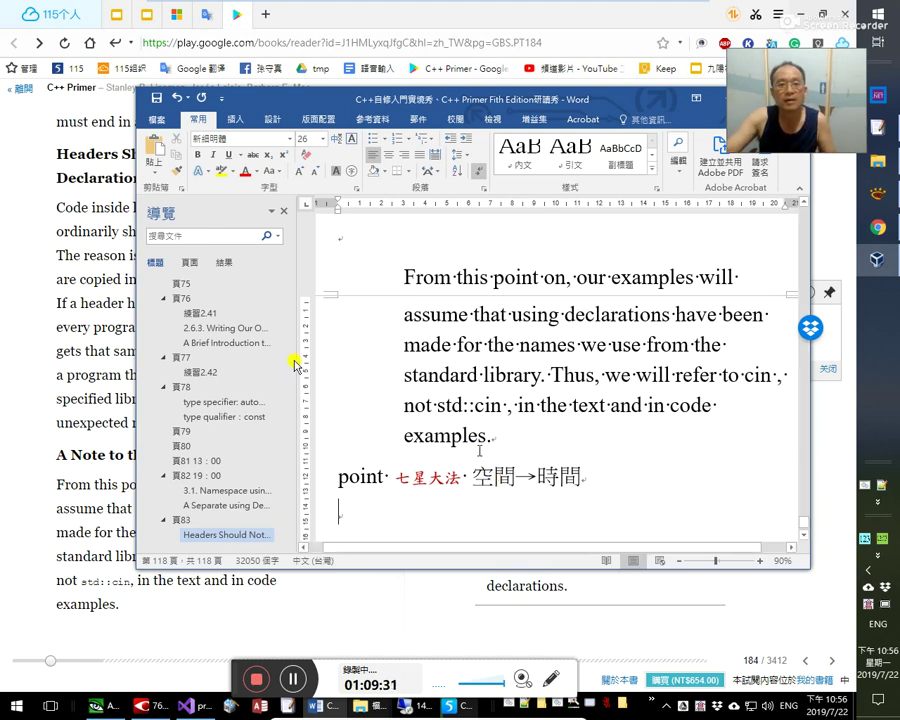
# - Switch to the 七星大法 presentation in Google Slides and browse to slide 9 on 自然 versus 人文
pyautogui.click(114, 14)
pyautogui.click(152, 16)
pyautogui.click(152, 15)
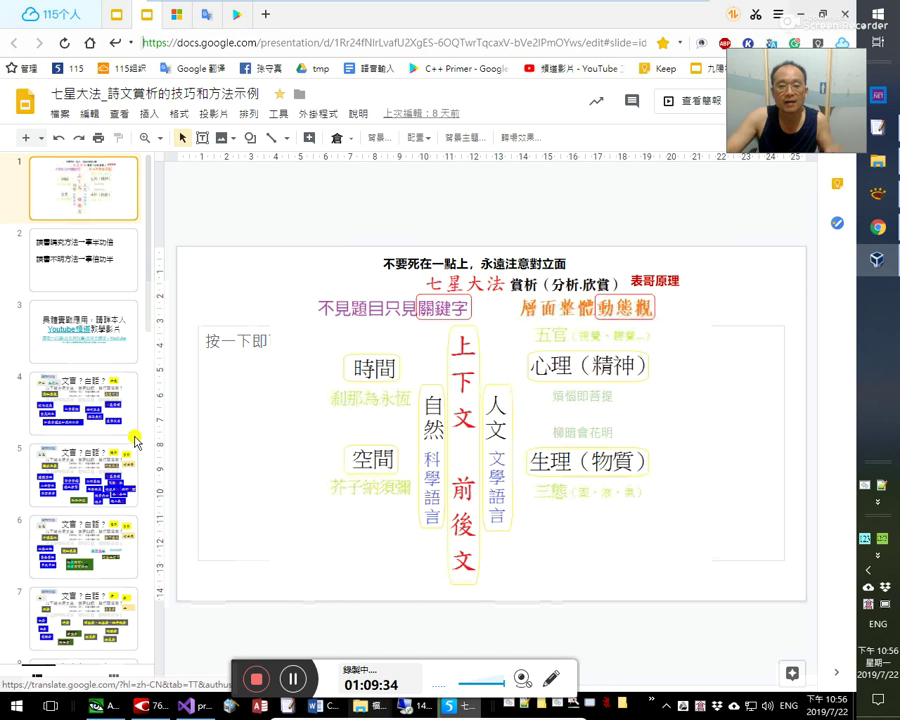
pyautogui.scroll(-5, 80, 380)
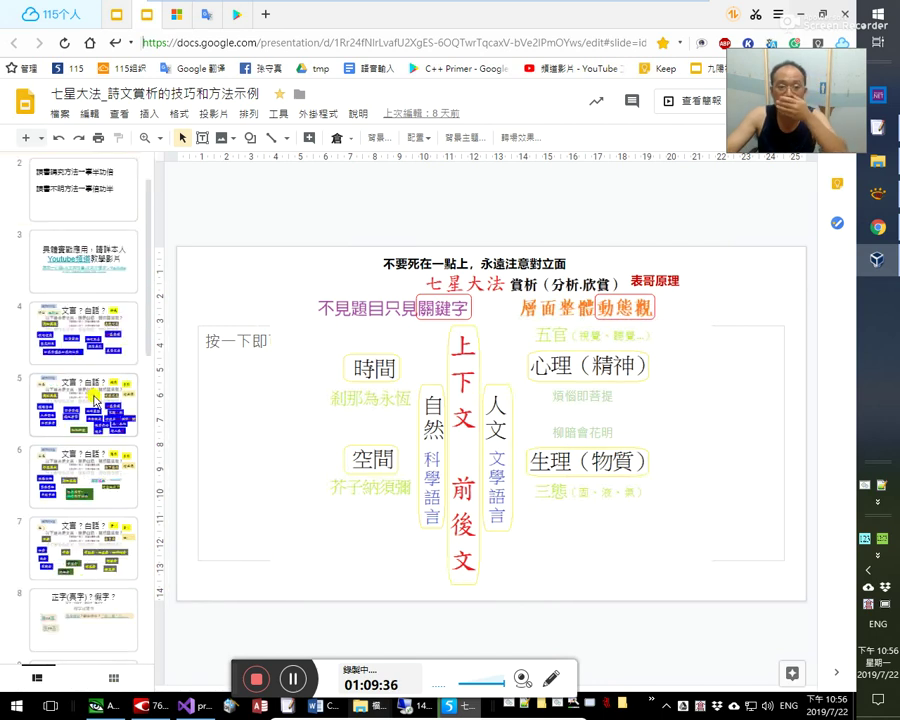
pyautogui.click(65, 240)
pyautogui.click(60, 312)
pyautogui.click(80, 435)
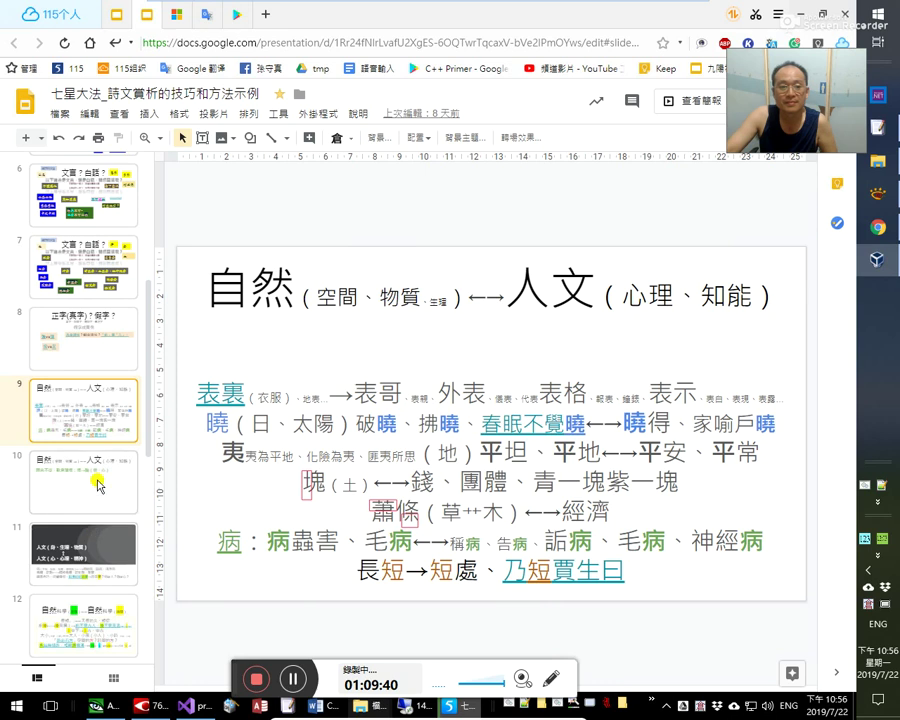